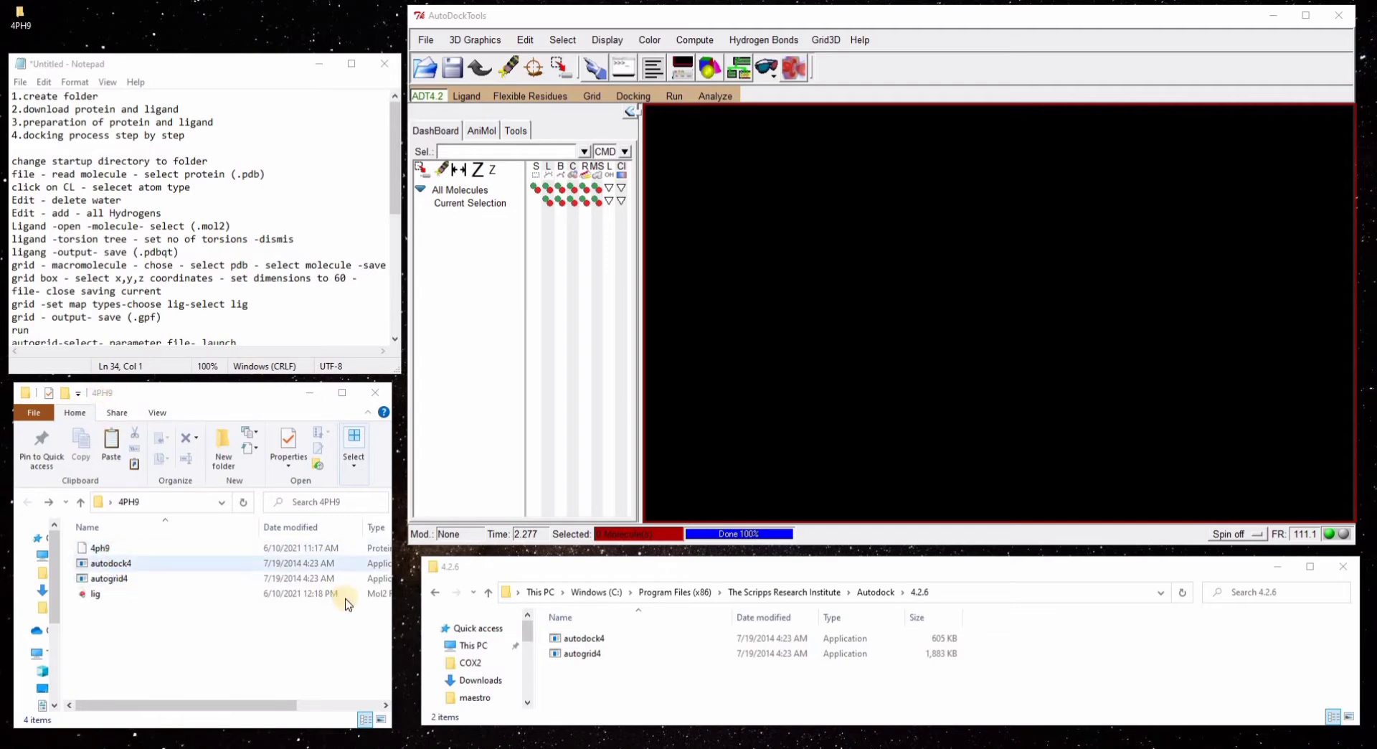
# - Examine the files in the 4PH9 folder and the autodock4 and autogrid4 programs in the 4.2.6 folder
pyautogui.moveTo(401, 620); pyautogui.dragTo(421, 619)
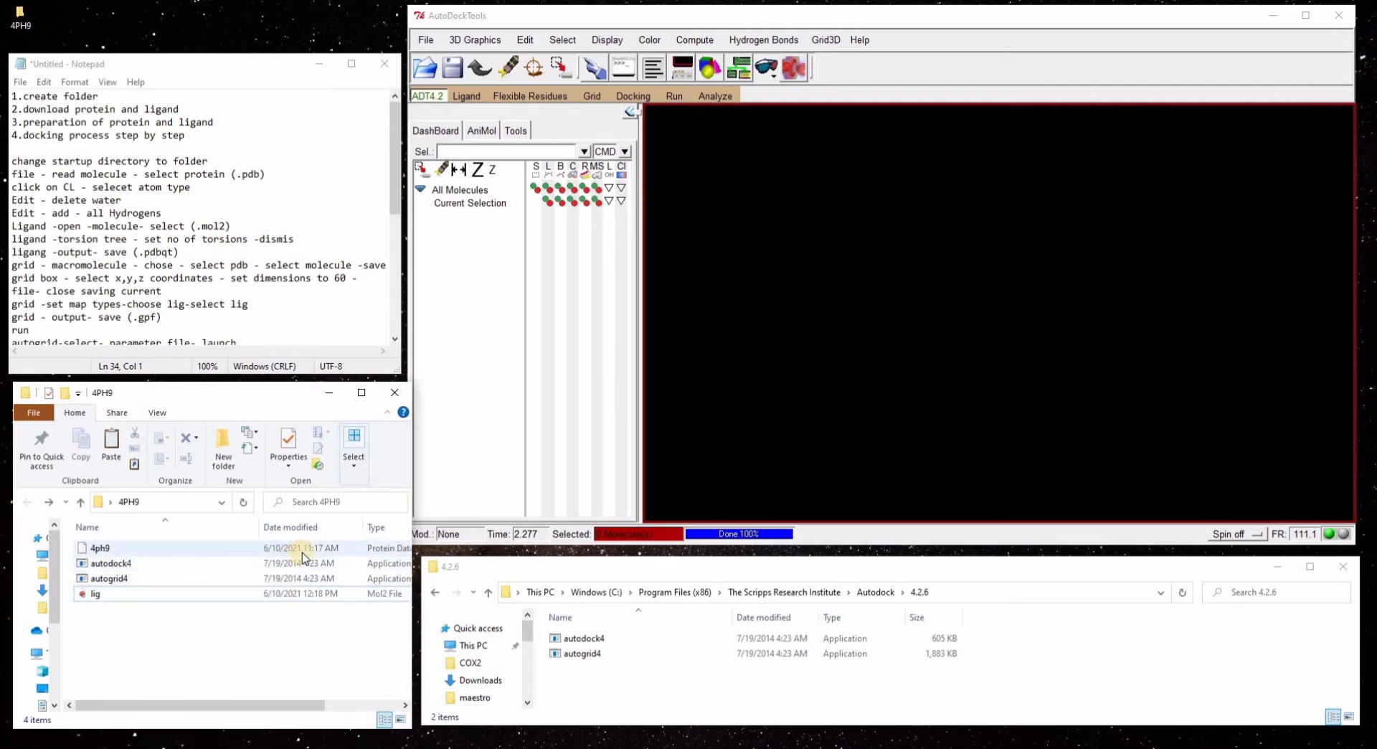
pyautogui.click(125, 598)
pyautogui.click(310, 618)
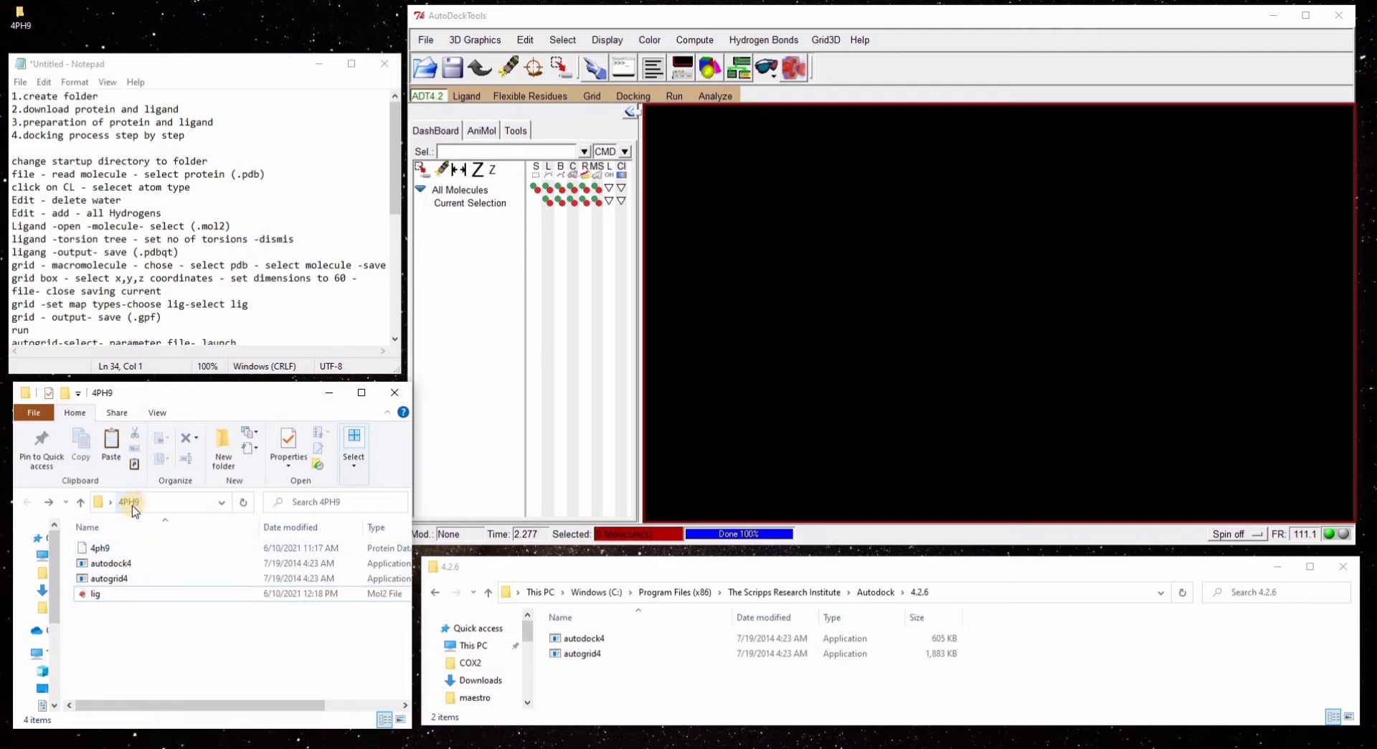
pyautogui.click(129, 592)
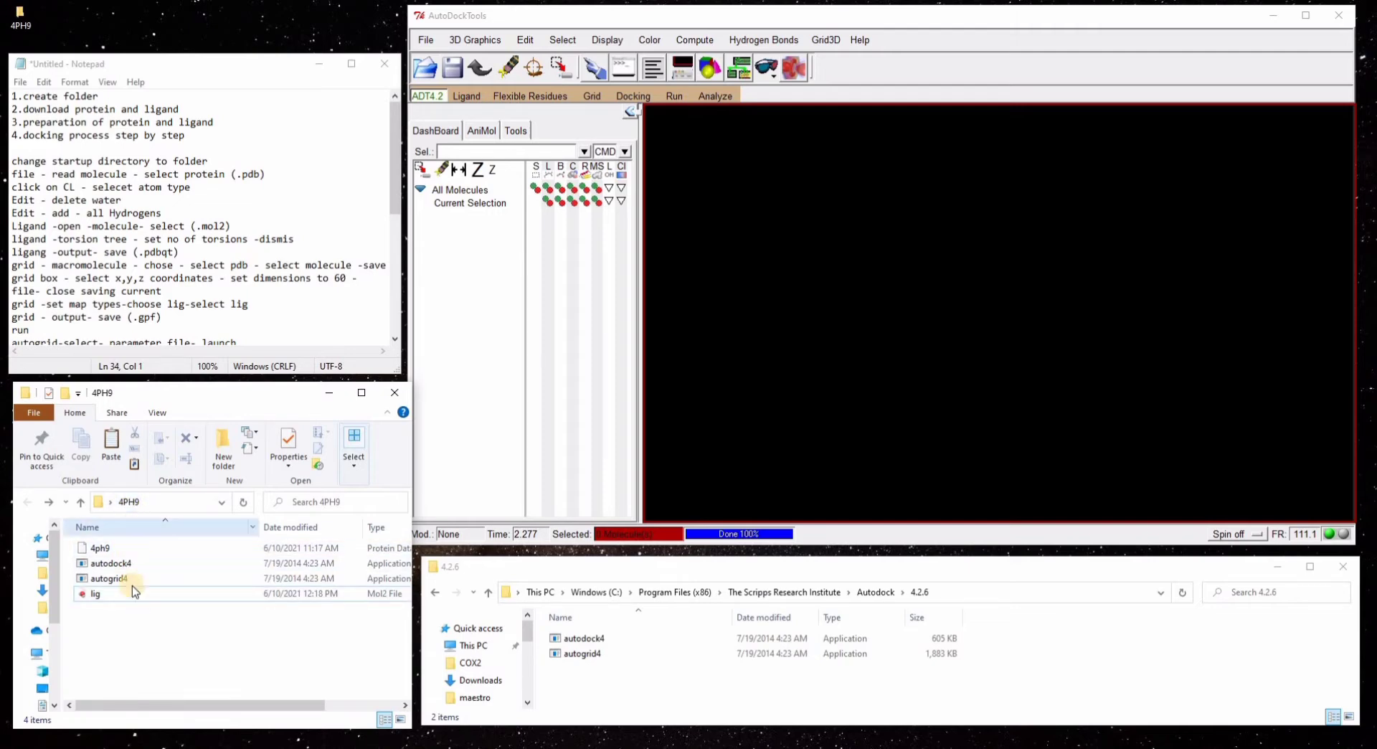
pyautogui.click(255, 659)
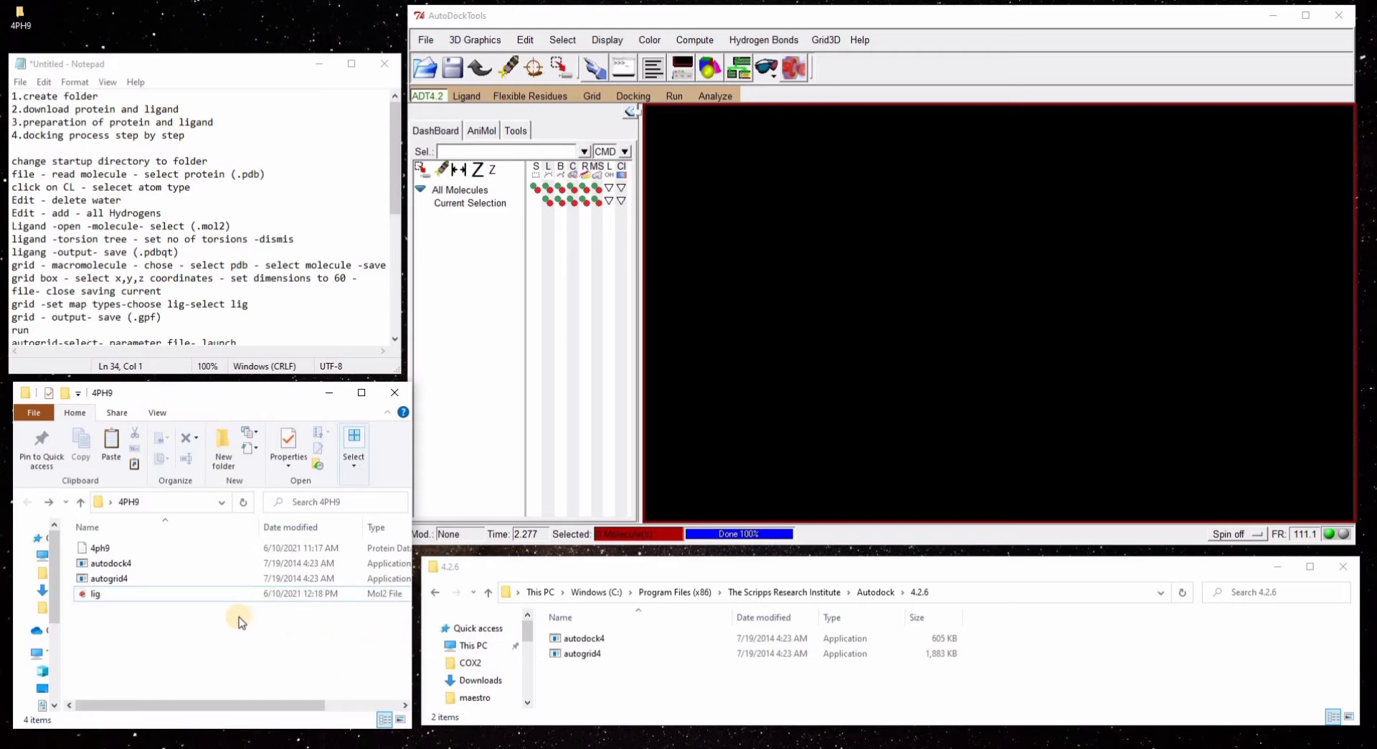
pyautogui.click(479, 25)
pyautogui.click(510, 24)
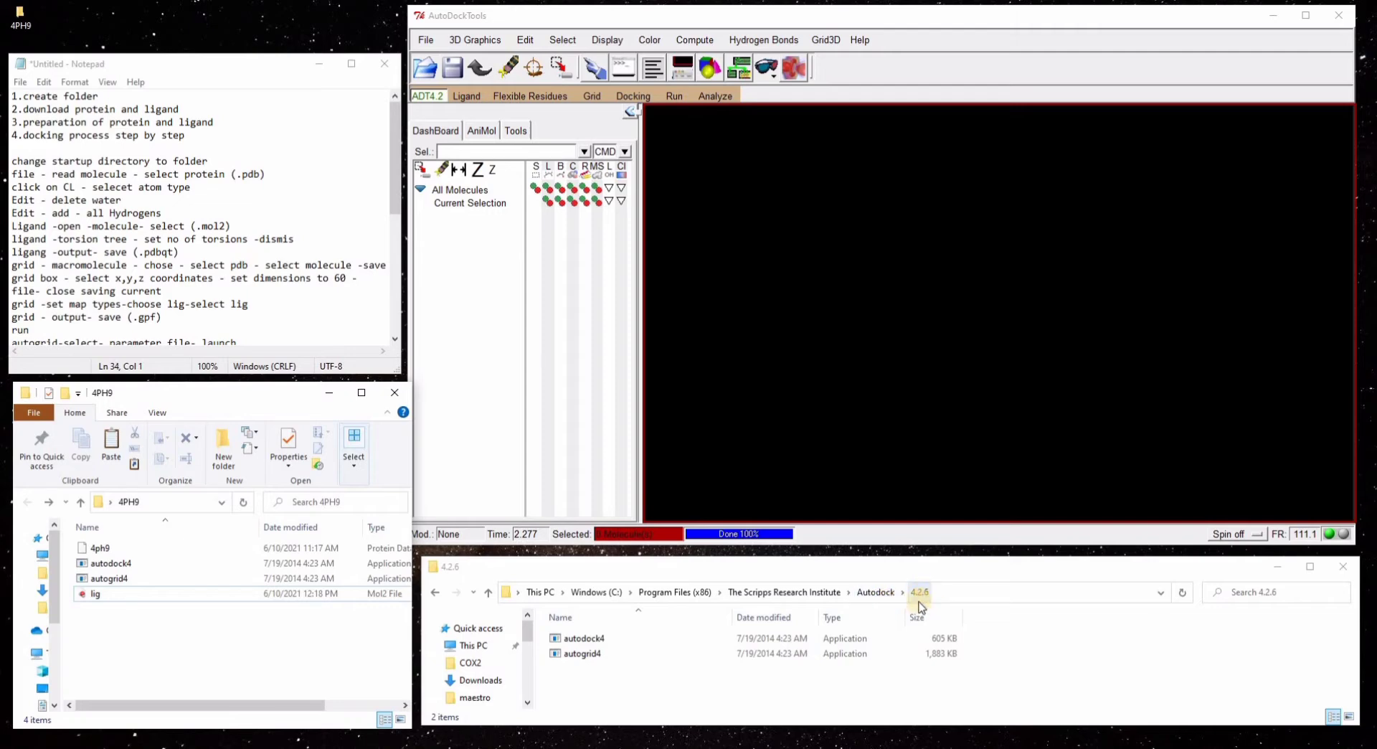
pyautogui.doubleClick(592, 653)
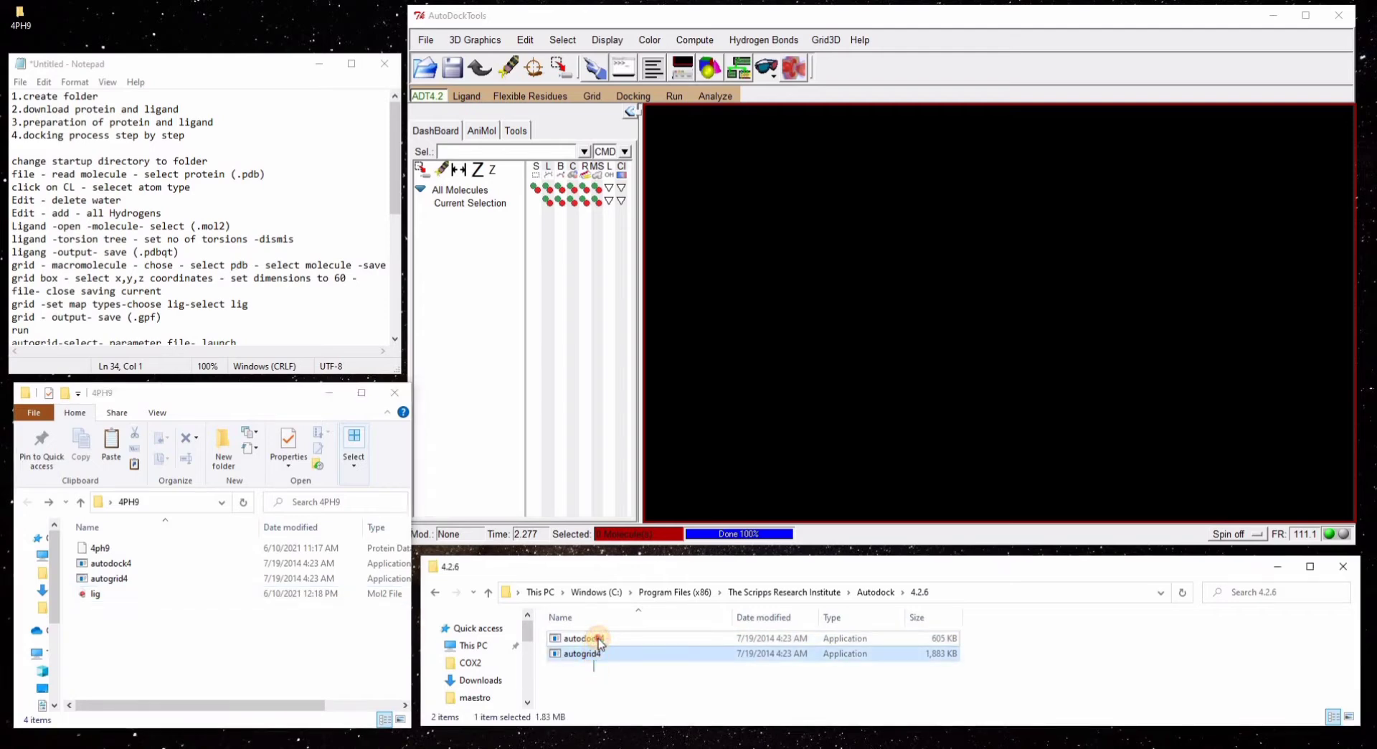
pyautogui.keyDown('ctrl'); pyautogui.click(582, 637); pyautogui.keyUp('ctrl')
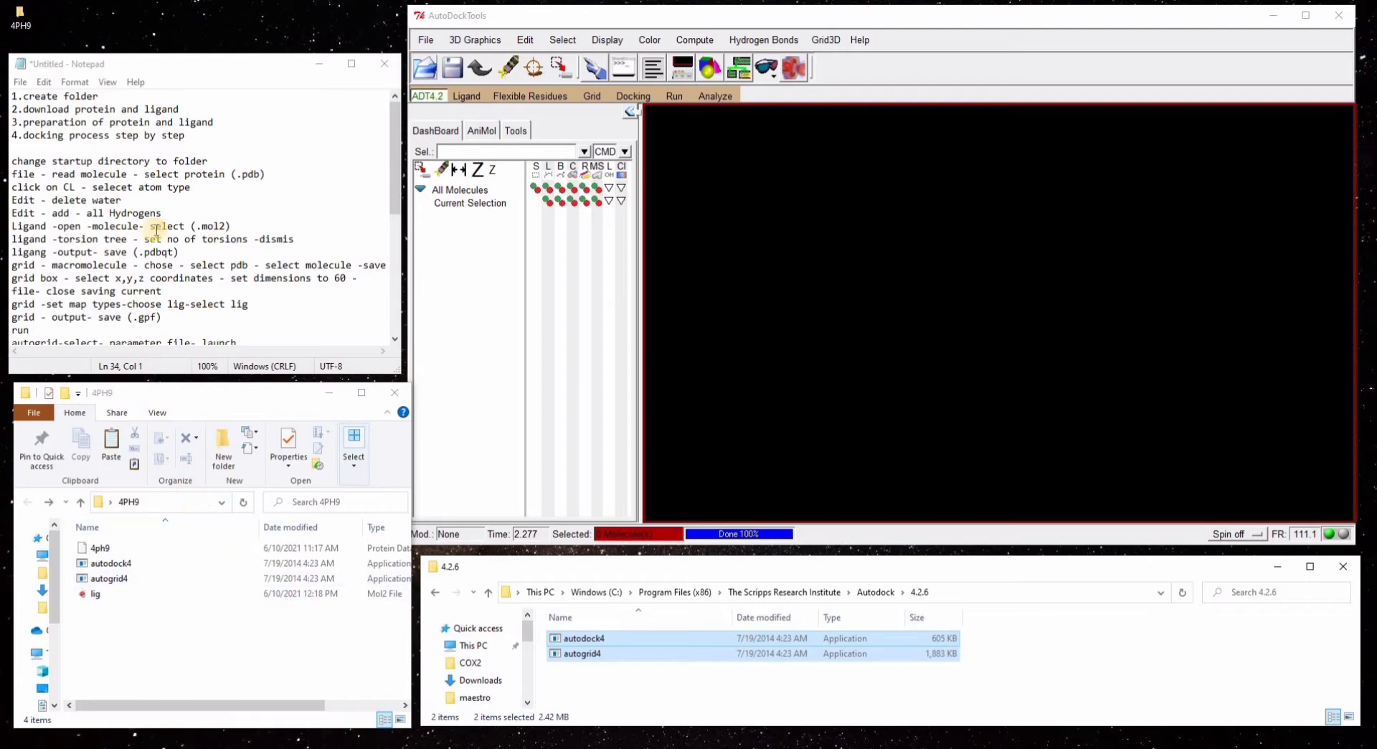
# - Set the Startup Directory preference to the path of the 4PH9 desktop folder and close the preferences
pyautogui.click(427, 42)
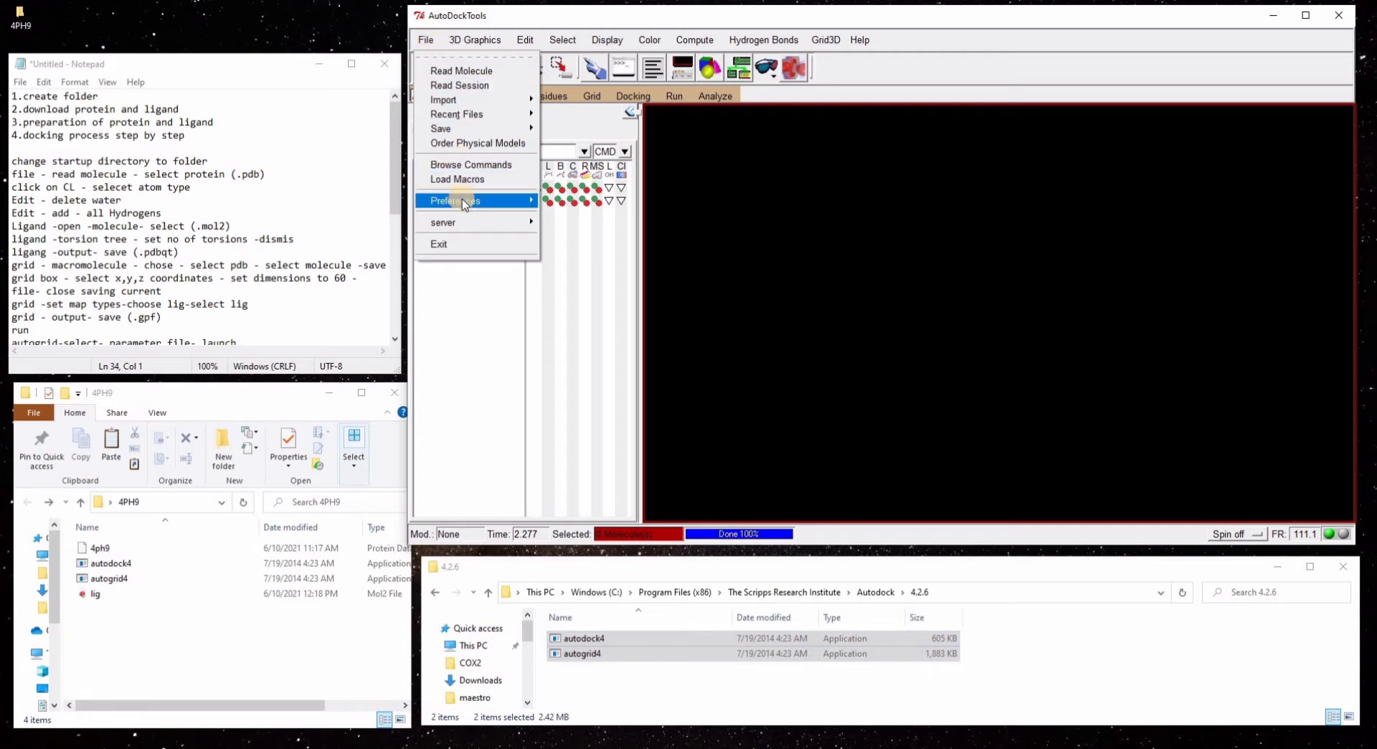
pyautogui.moveTo(462, 200)
pyautogui.click(566, 215)
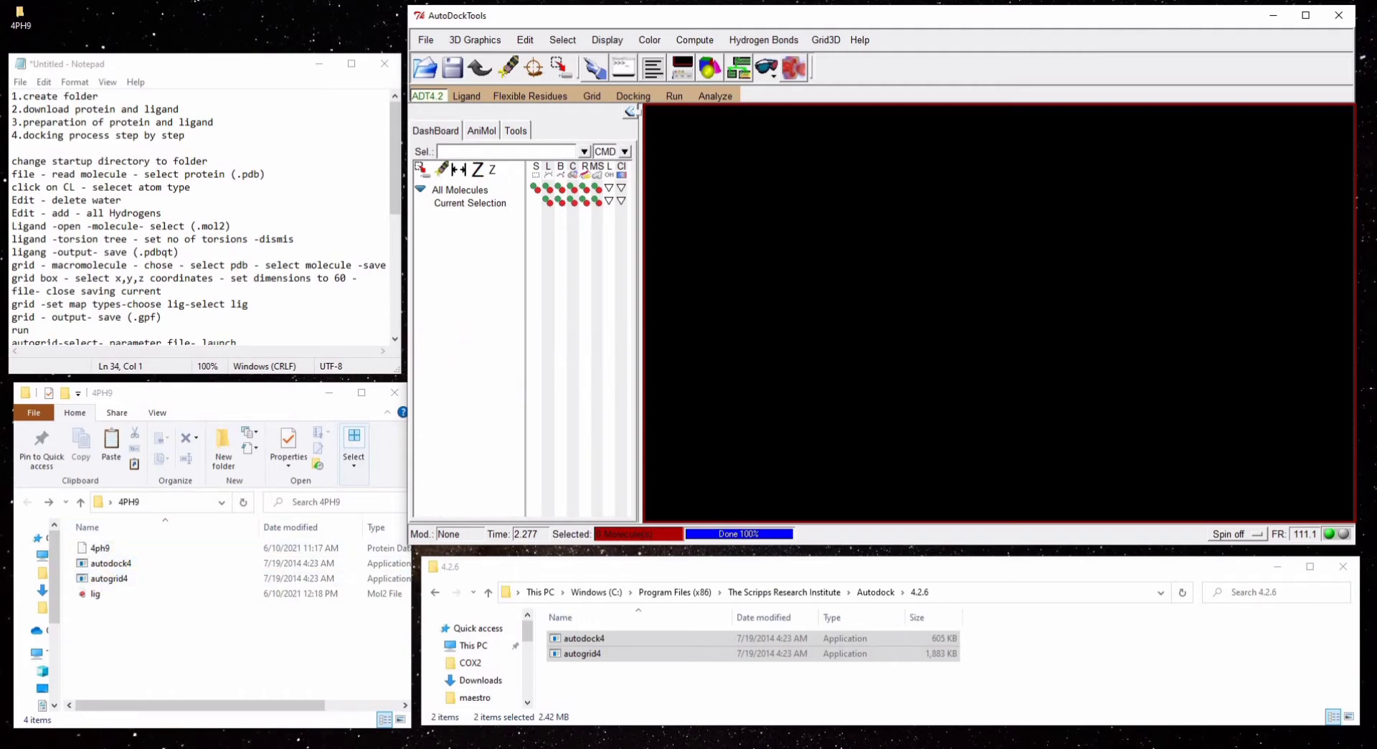
pyautogui.moveTo(489, 21); pyautogui.dragTo(814, 99)
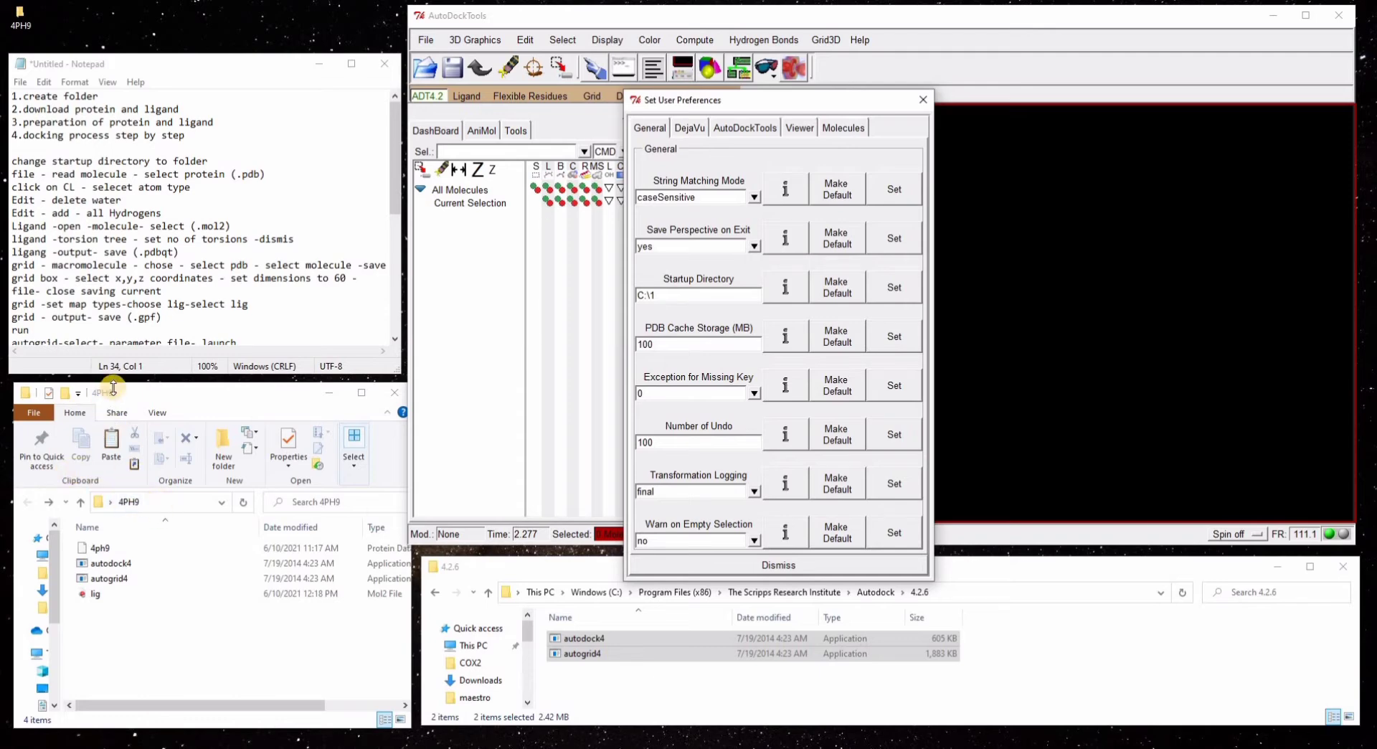
pyautogui.click(149, 503)
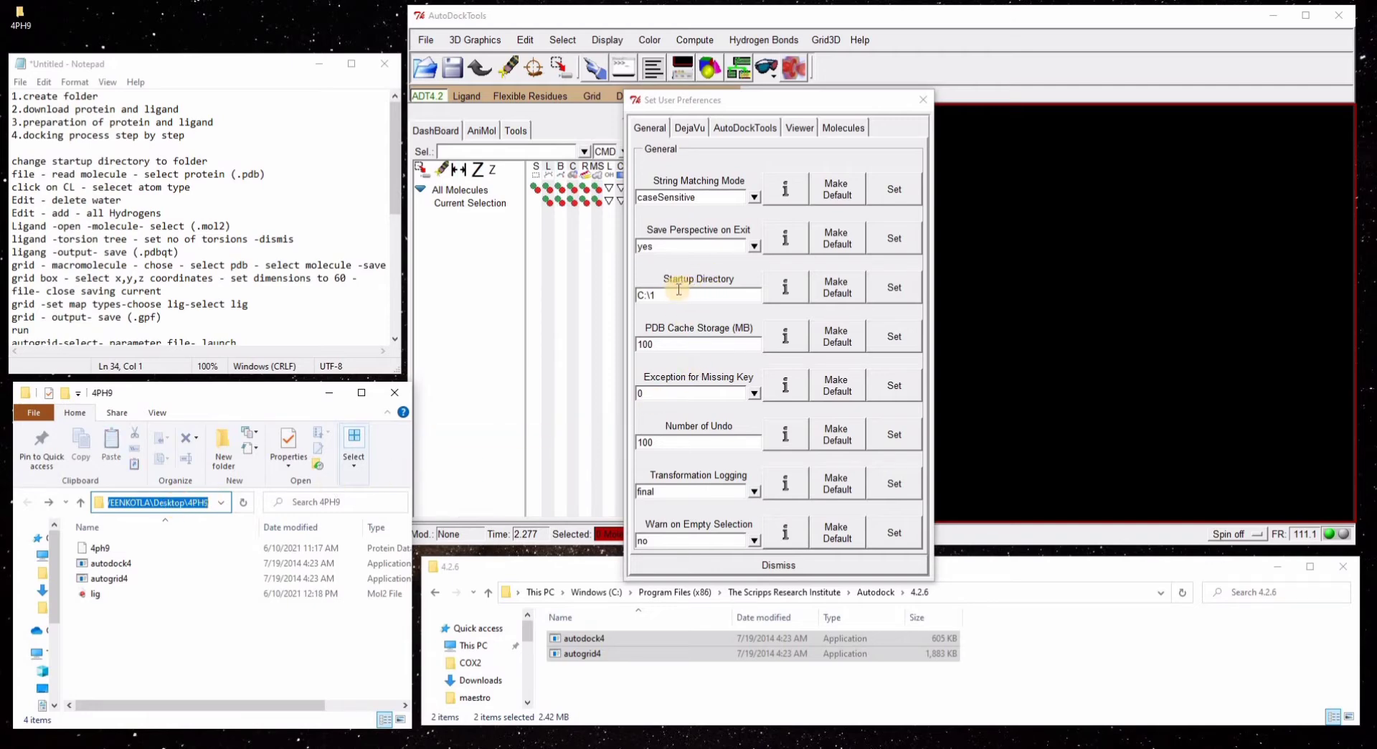
pyautogui.moveTo(654, 296); pyautogui.dragTo(626, 300)
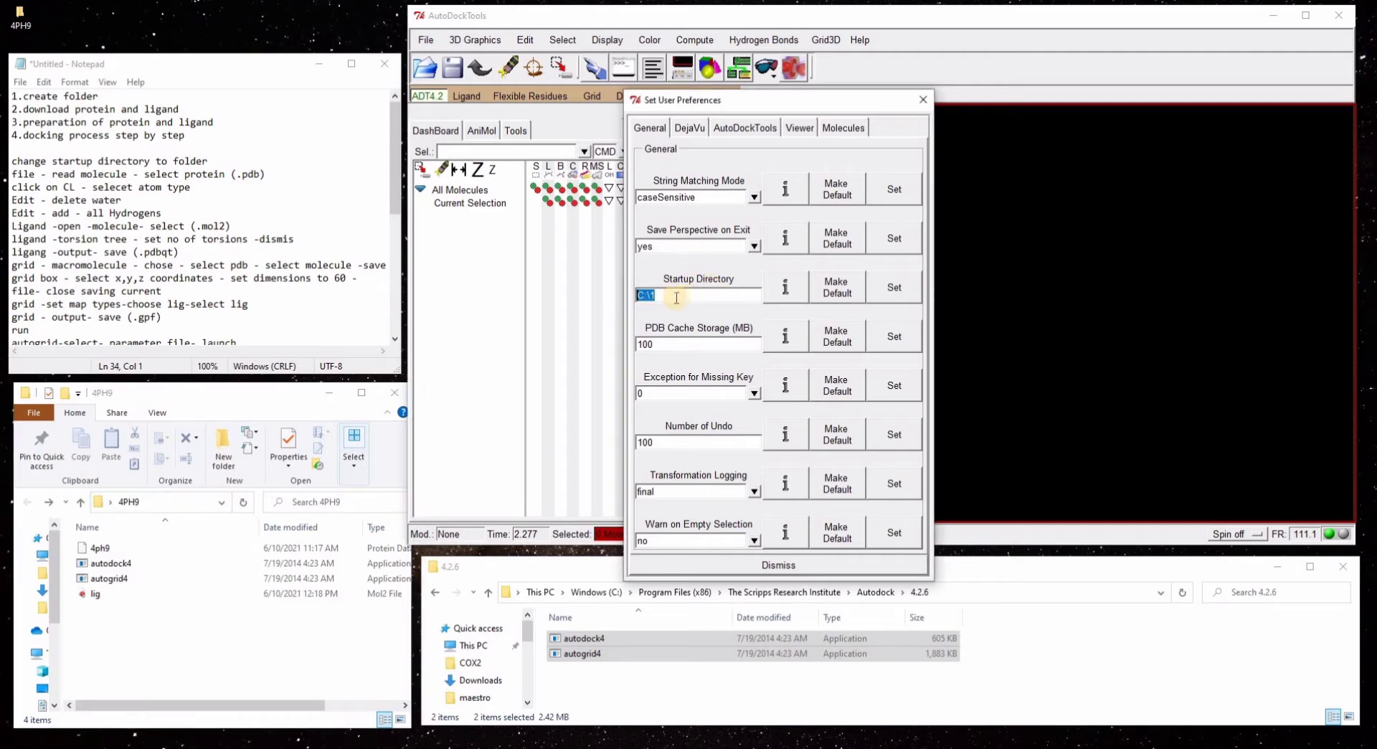
pyautogui.hotkey('ctrl', 'v')
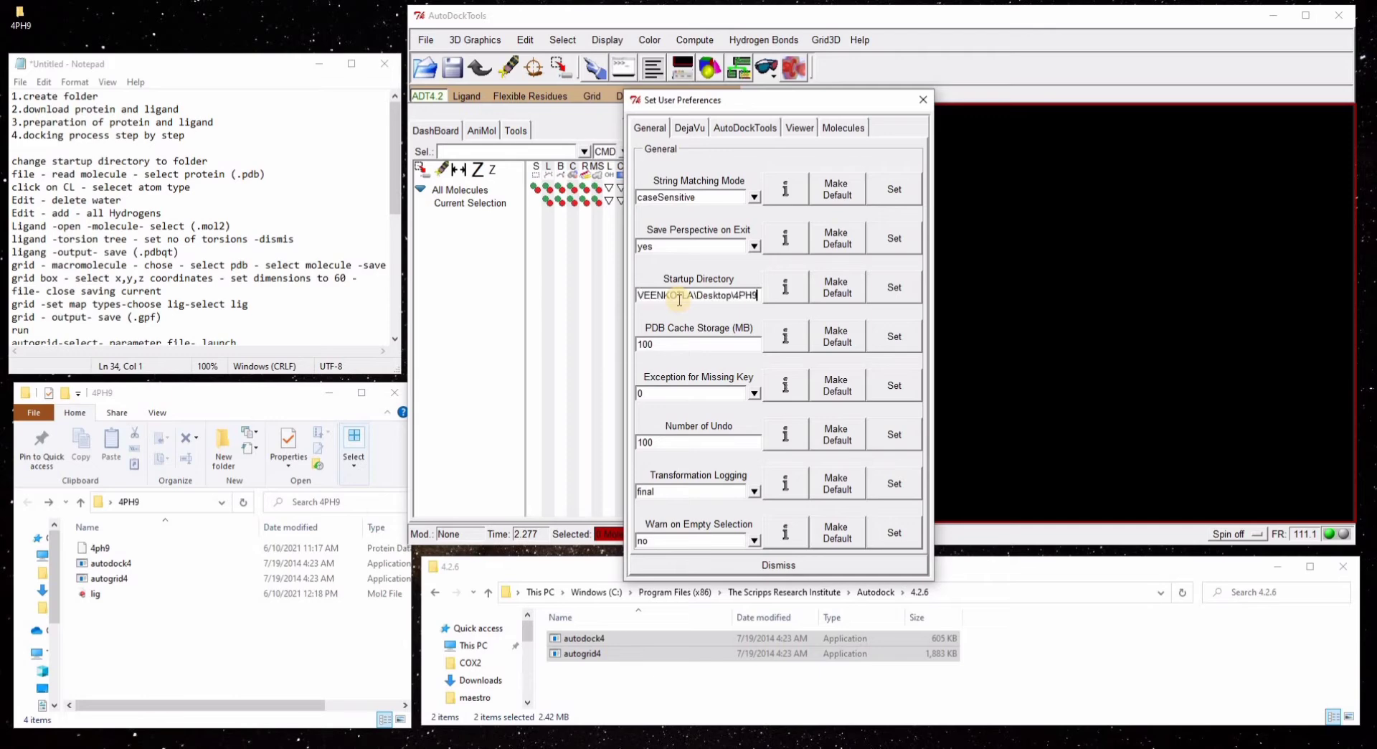
pyautogui.click(887, 291)
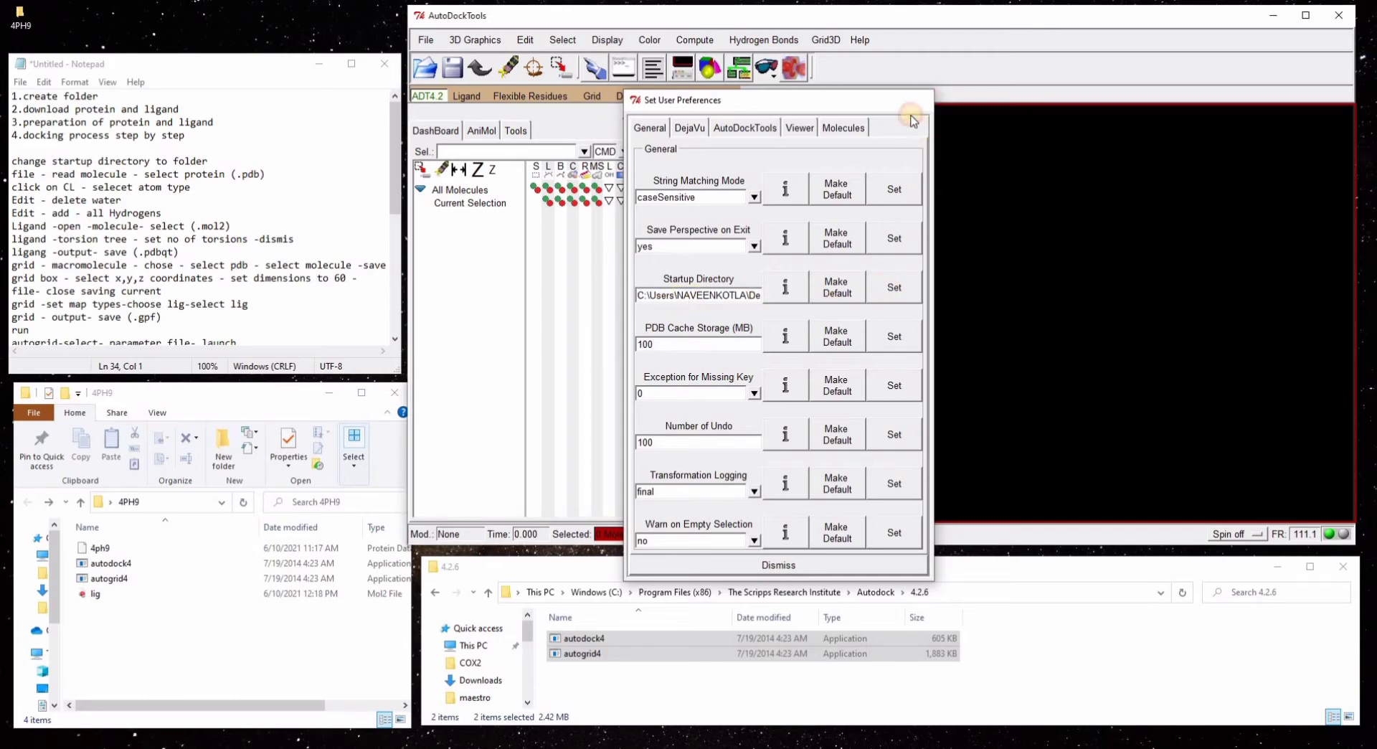
pyautogui.click(912, 119)
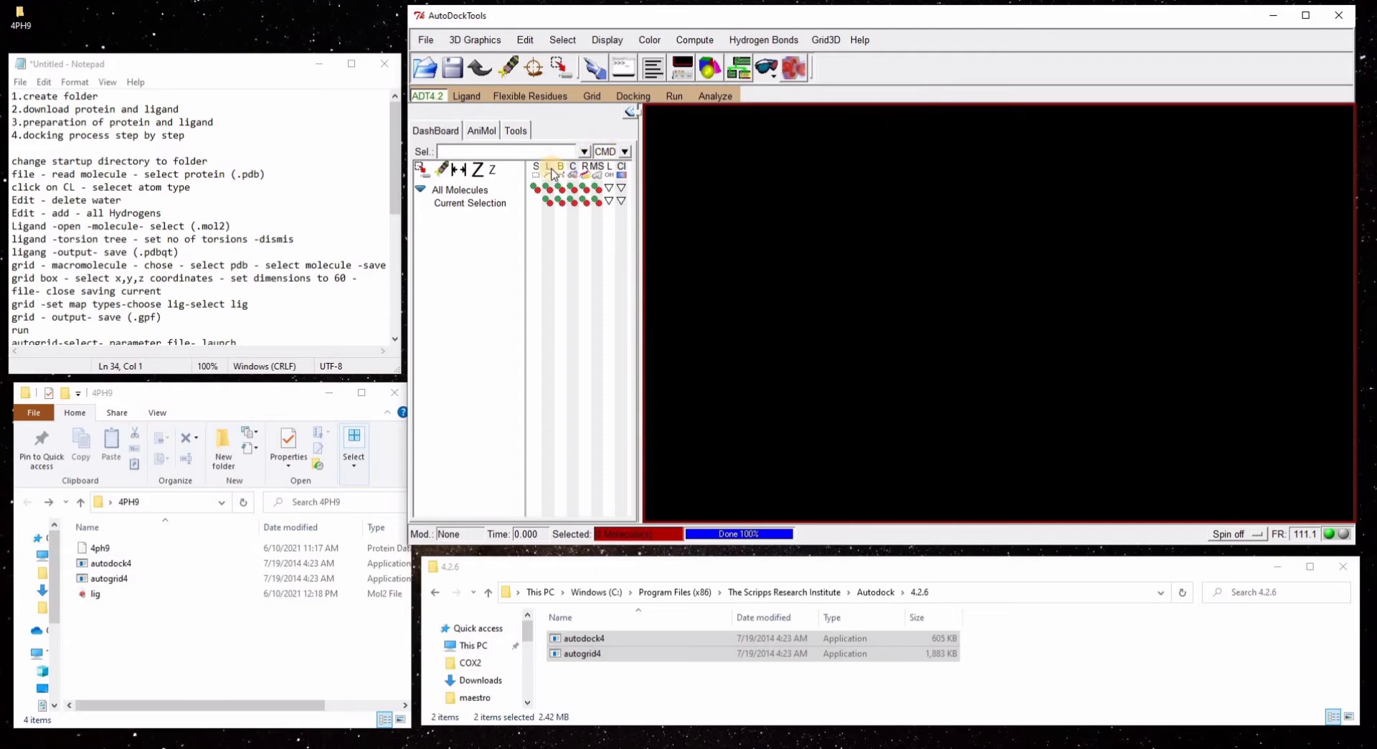
# - Read the protein molecule 4ph9 from the 4PH9 folder into the viewer
pyautogui.click(429, 41)
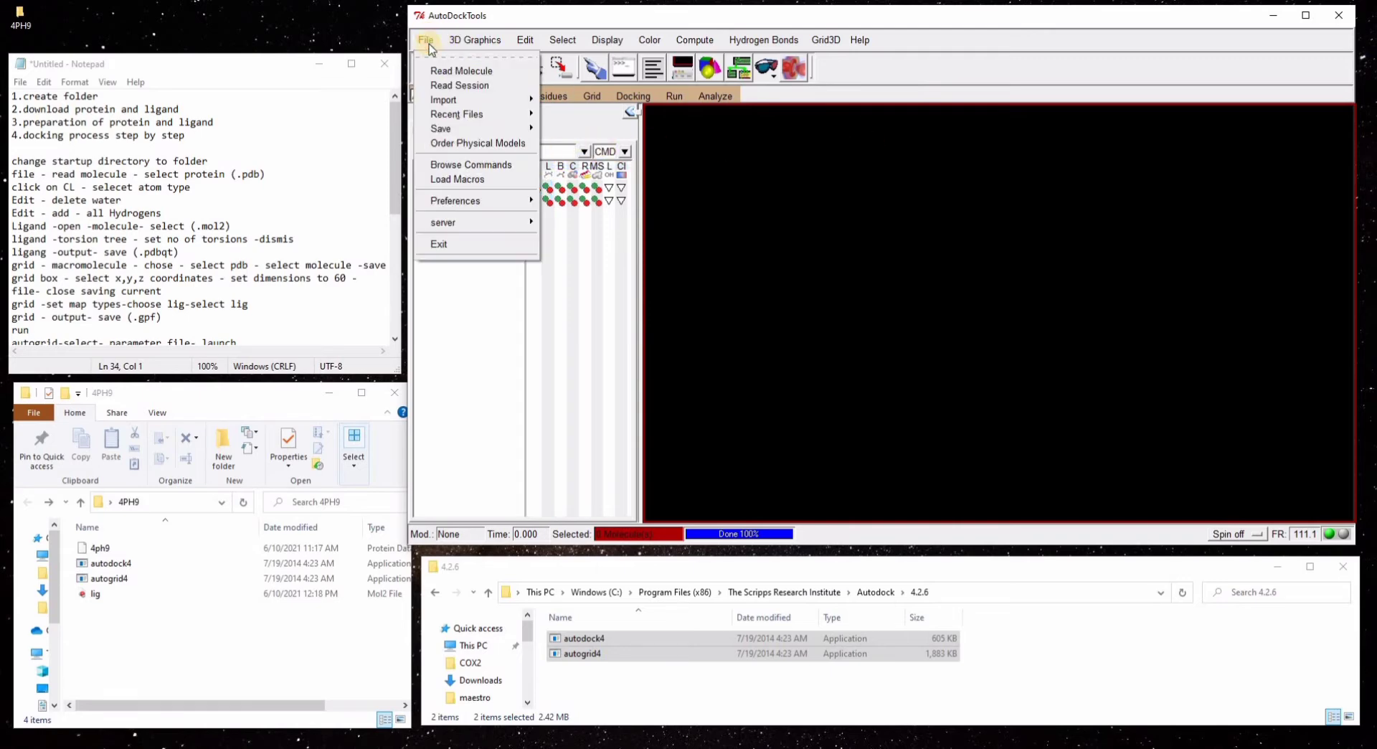
pyautogui.click(457, 69)
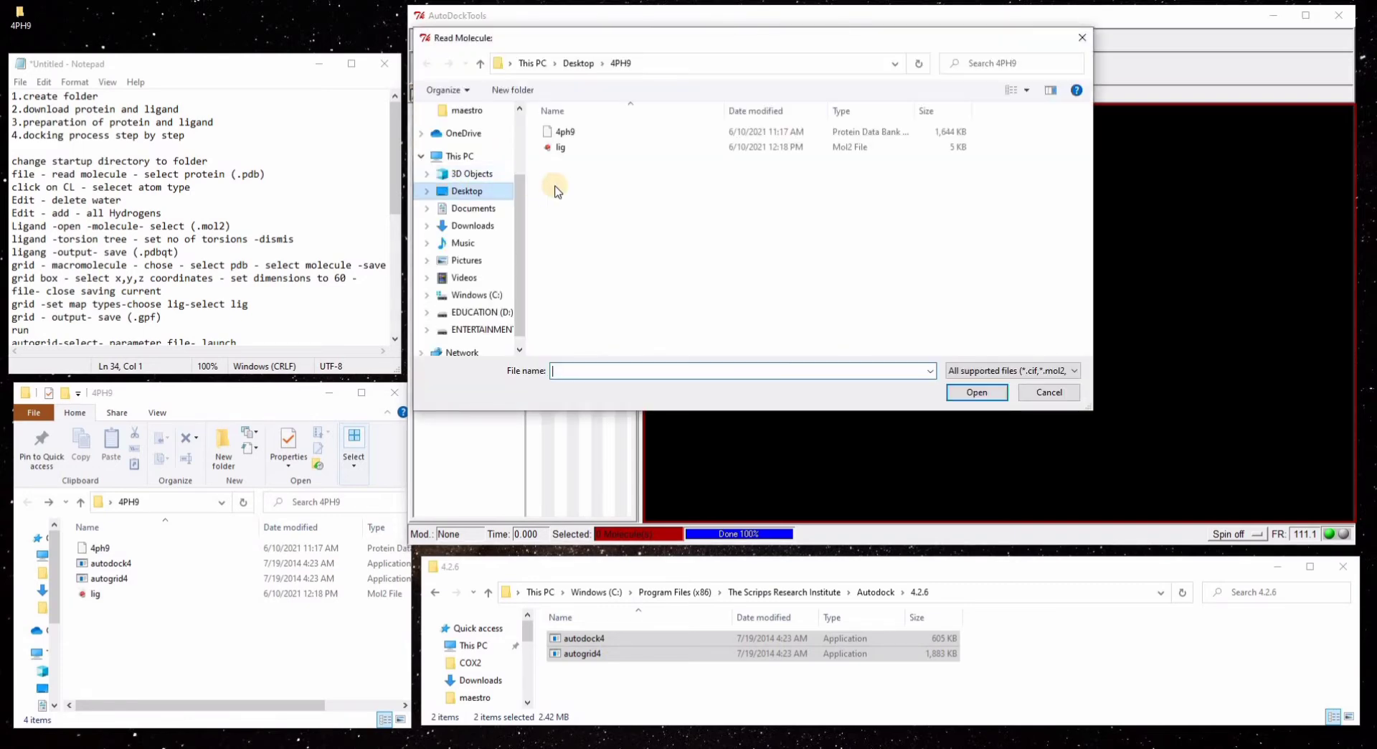
pyautogui.click(586, 140)
pyautogui.click(979, 393)
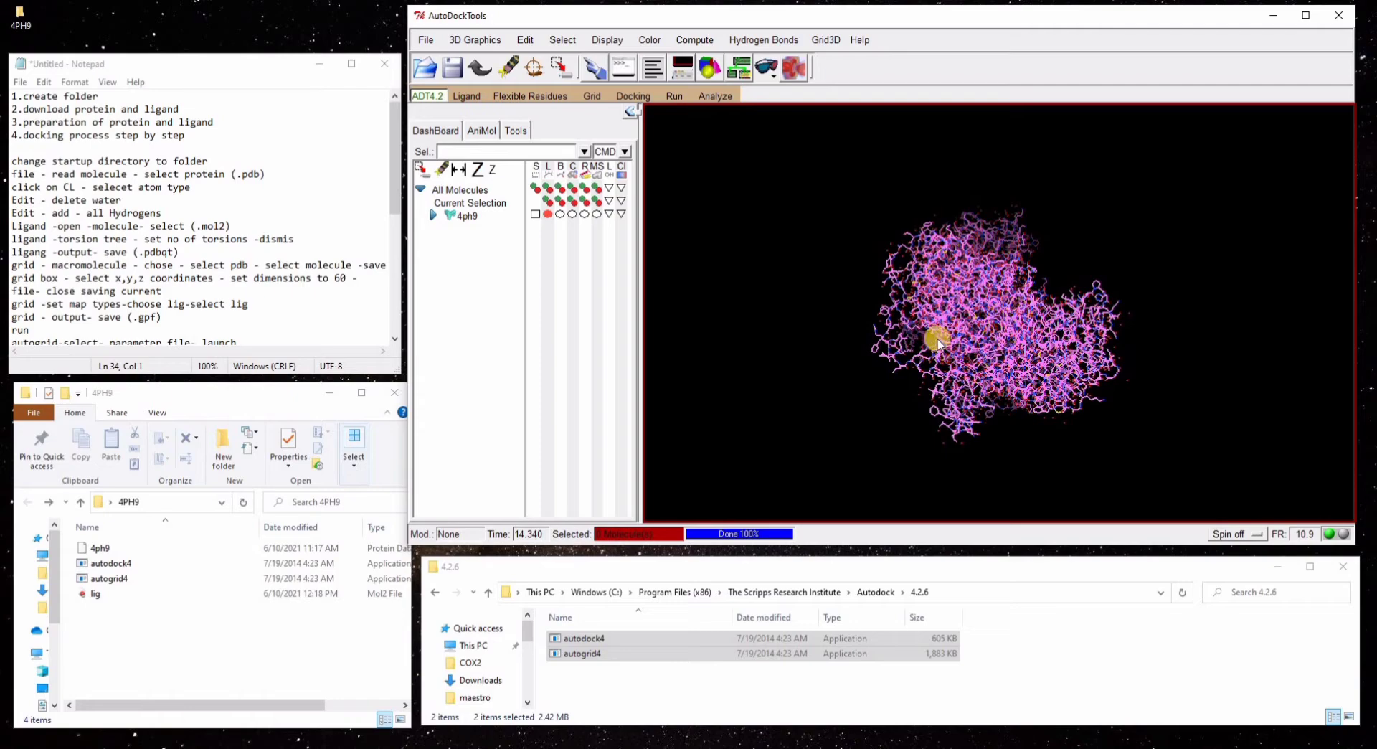
# - Color the lines of the 4ph9 protein by atom type
pyautogui.moveTo(1011, 323); pyautogui.dragTo(946, 339, button='middle')
pyautogui.moveTo(1076, 237); pyautogui.dragTo(957, 299, button='right')
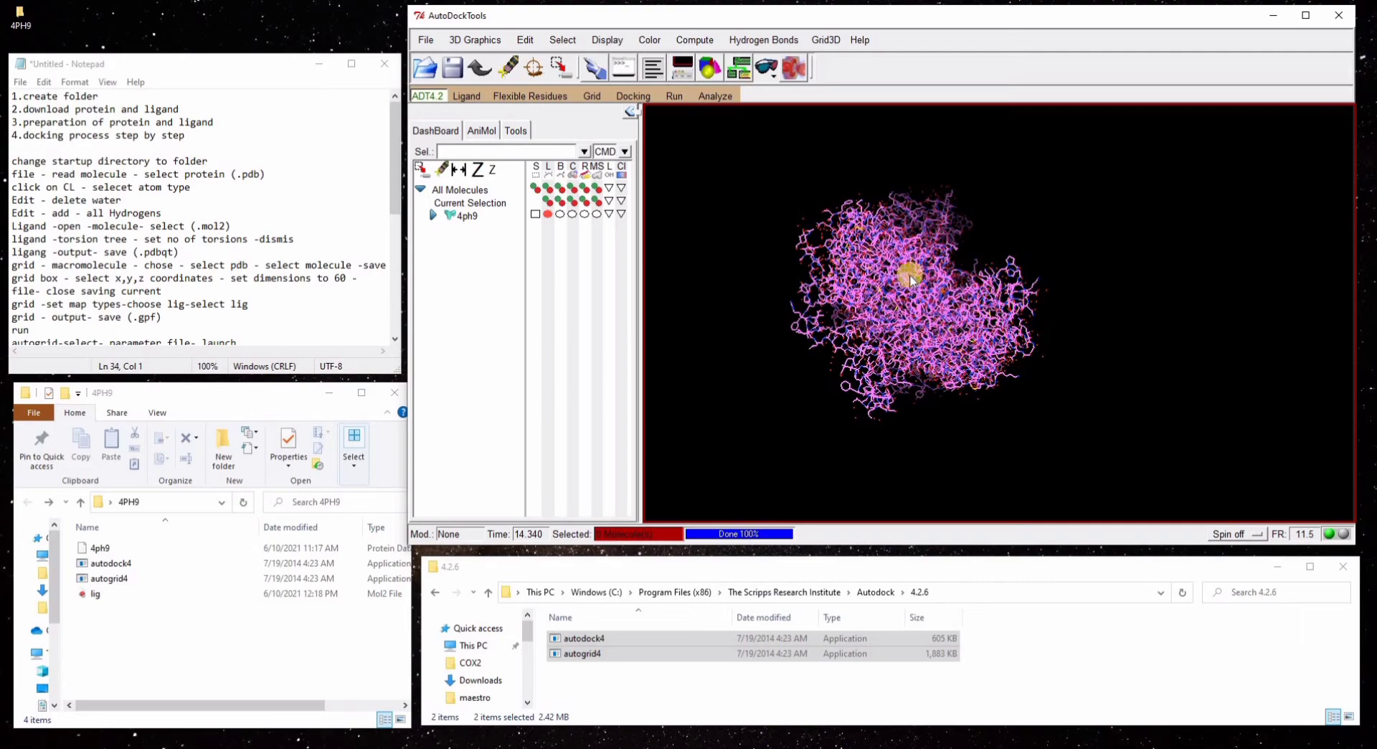
pyautogui.moveTo(944, 317); pyautogui.dragTo(767, 294, button='middle')
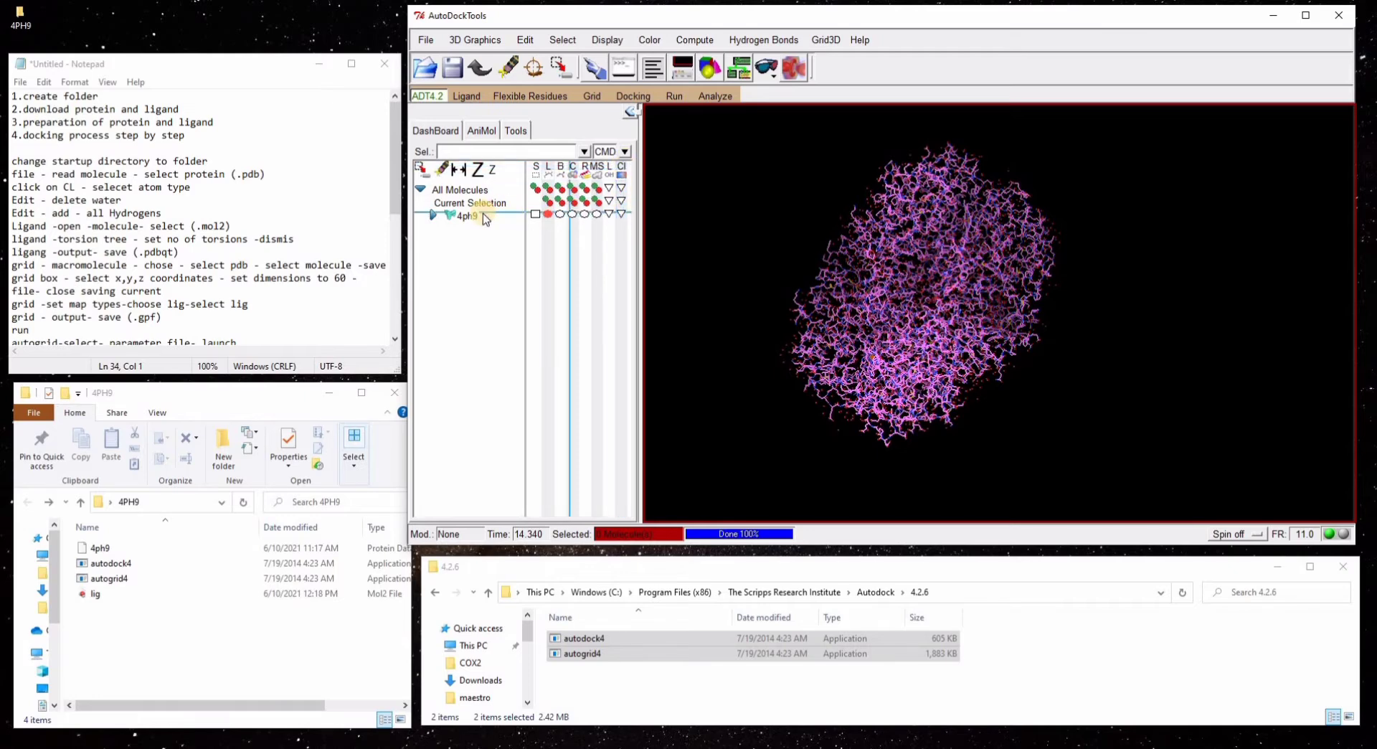
pyautogui.click(621, 213)
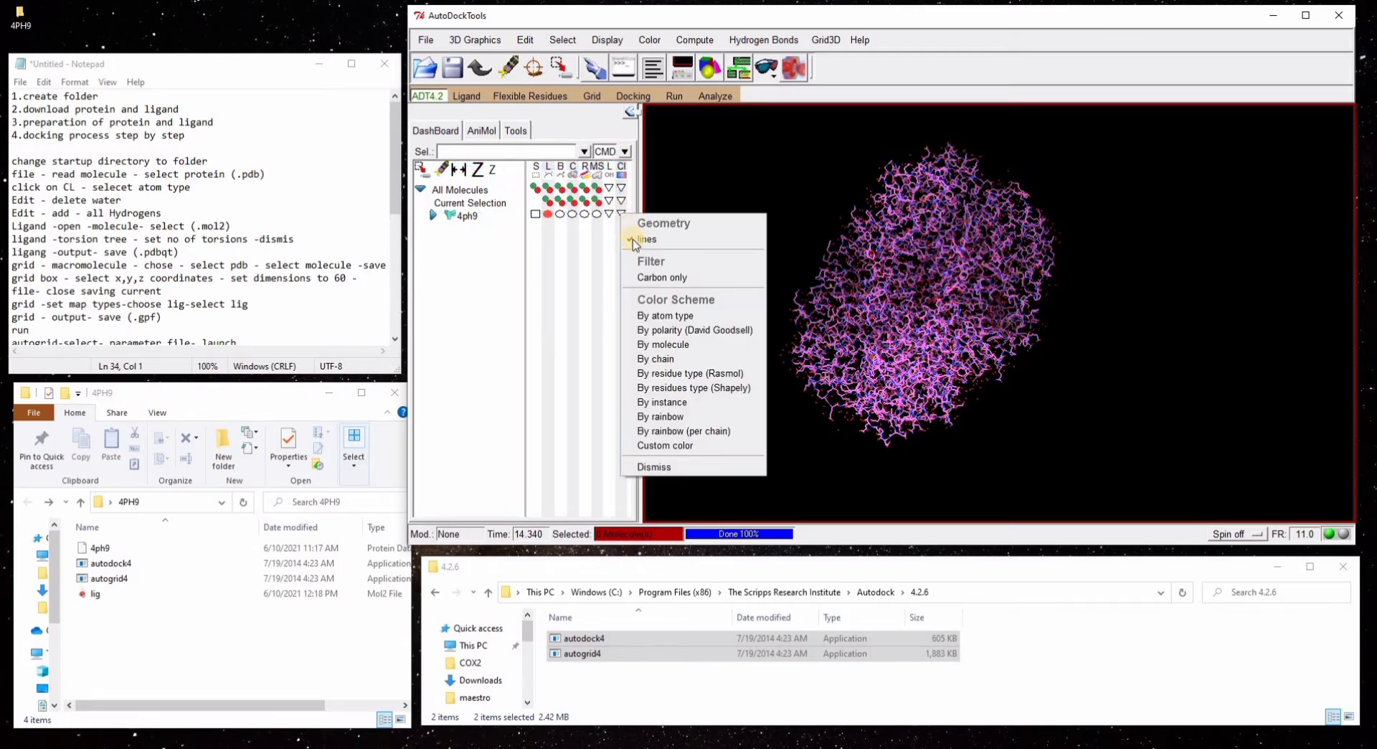
pyautogui.click(660, 316)
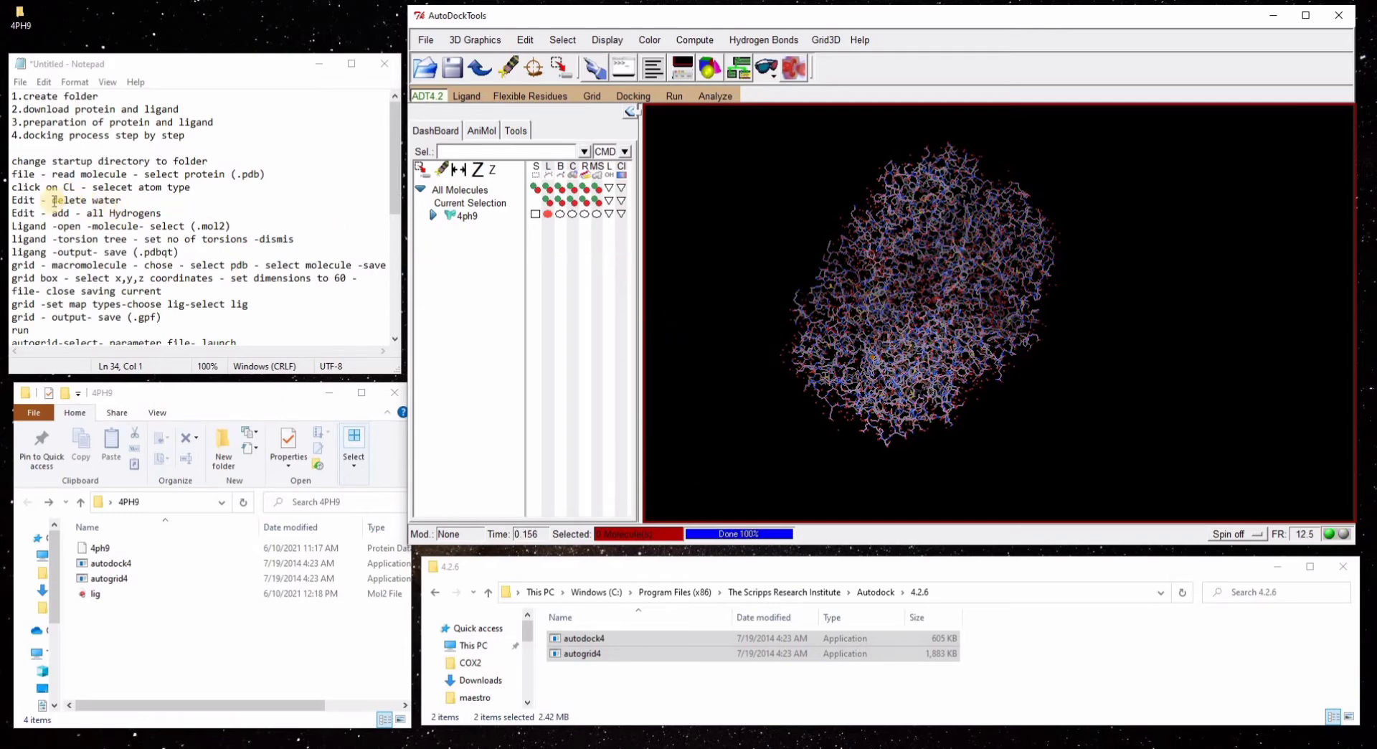
# - Delete the water molecules from the 4ph9 protein
pyautogui.click(525, 40)
pyautogui.moveTo(545, 99)
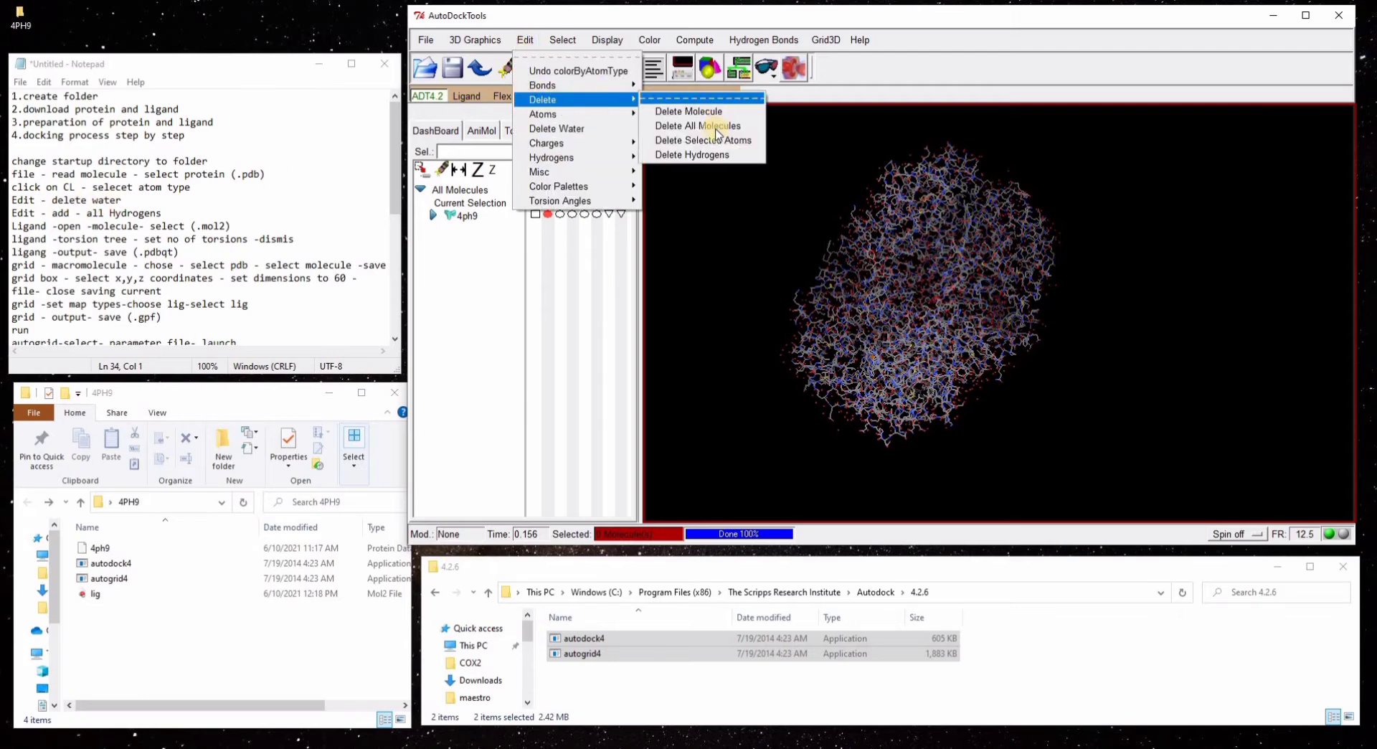
pyautogui.click(559, 128)
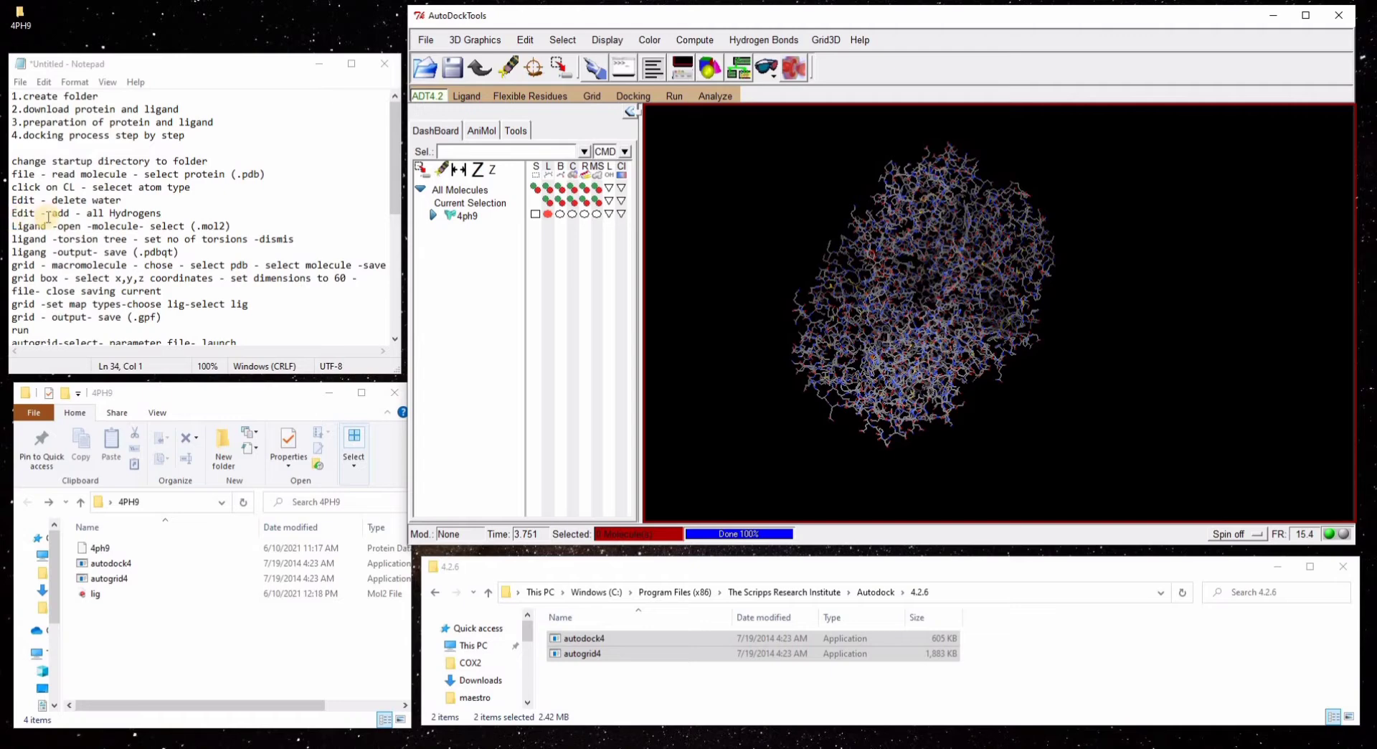
# - Add all hydrogens to 4ph9 with the noBondOrder method, renumbering atoms to include the new hydrogens
pyautogui.click(524, 40)
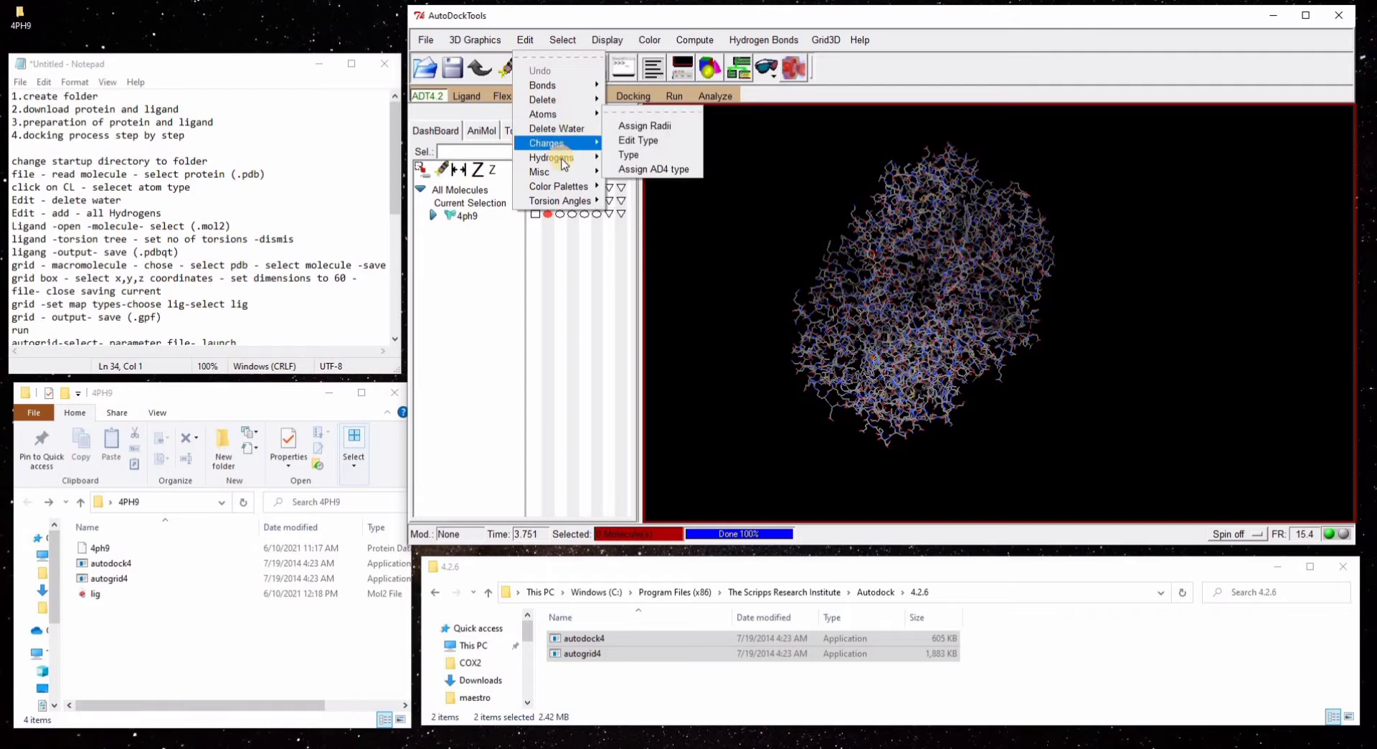
pyautogui.click(637, 162)
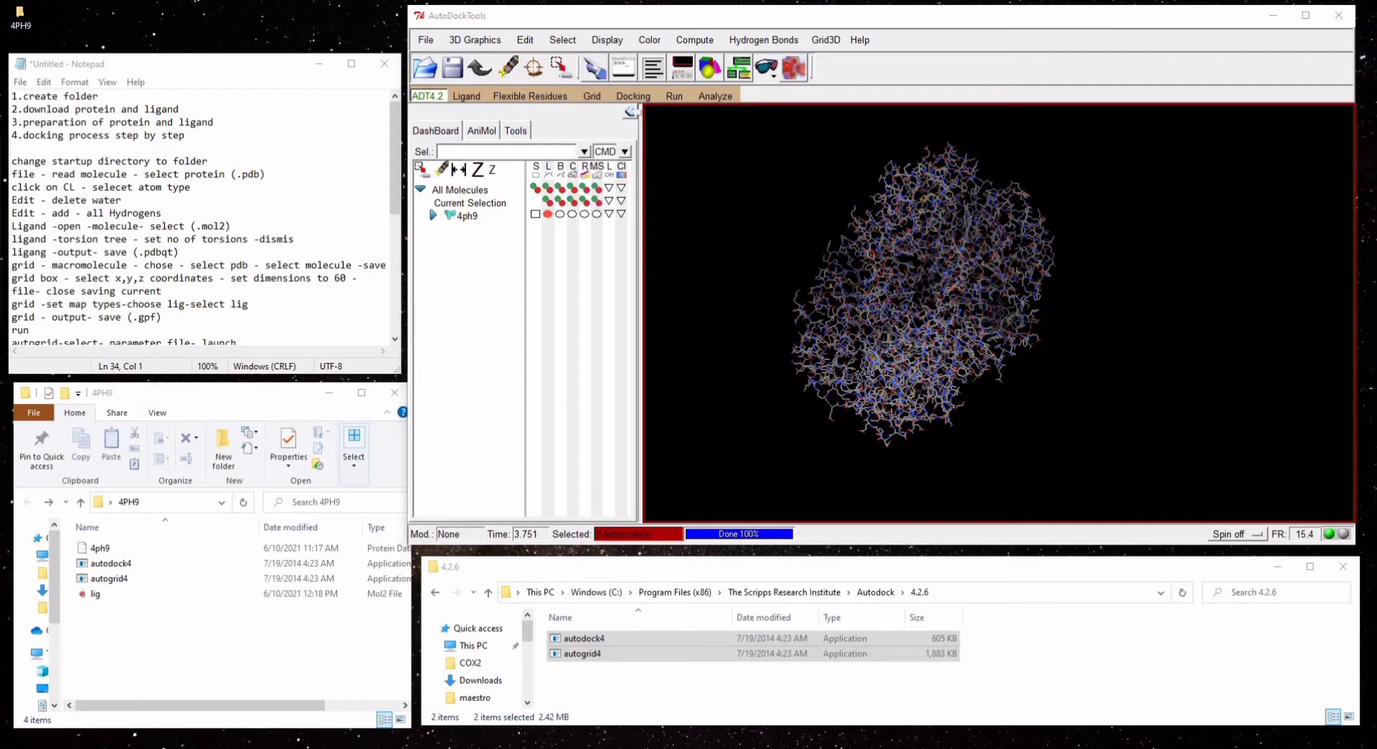
pyautogui.moveTo(32, 192); pyautogui.dragTo(500, 276)
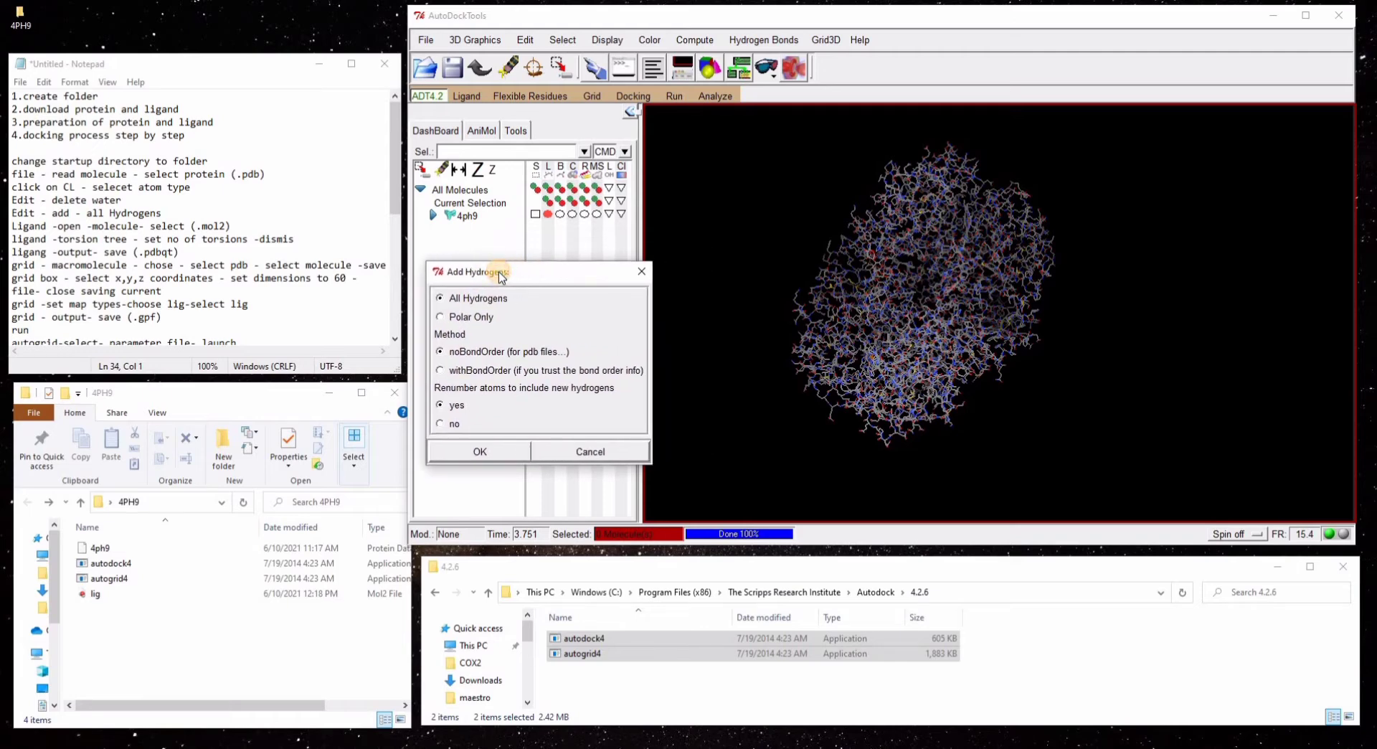
pyautogui.click(481, 452)
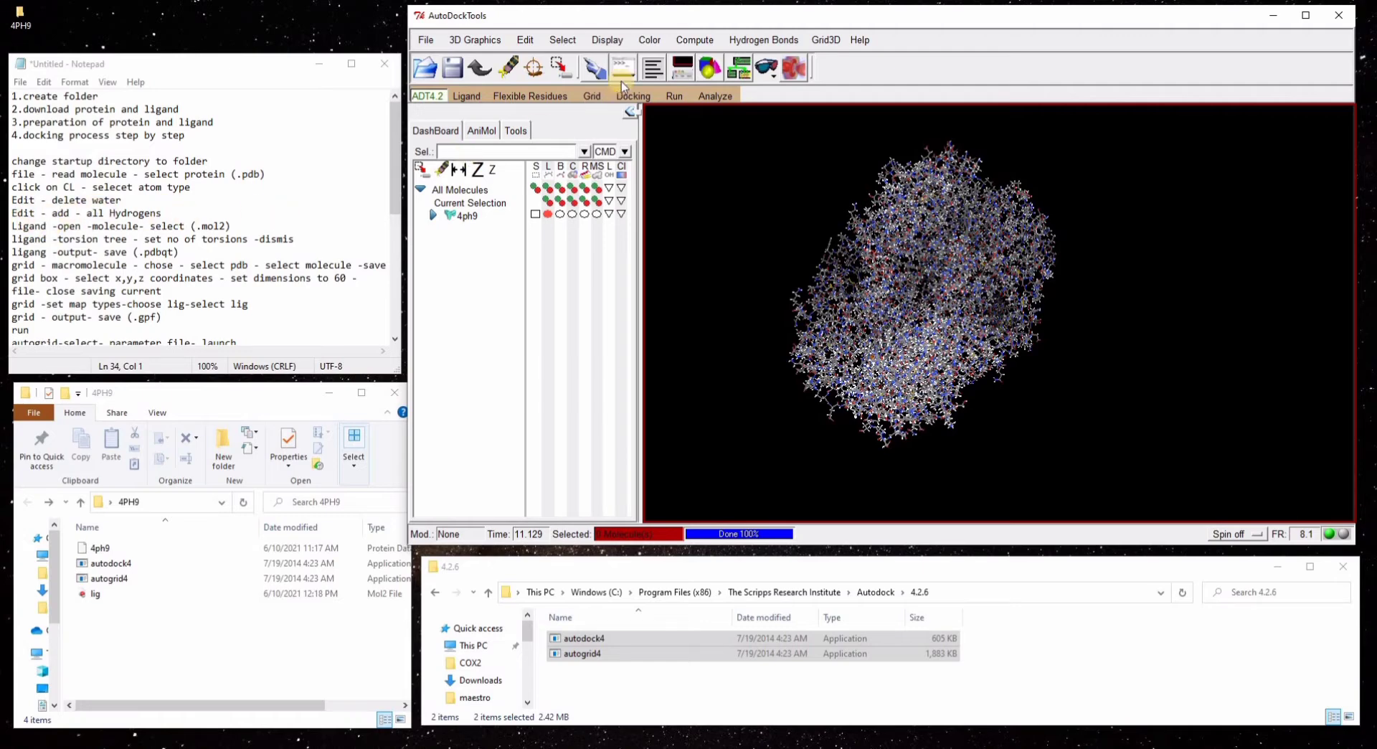
# - Delete chains B, C, D and E from the 4ph9 protein by removing their selected atoms
pyautogui.click(432, 215)
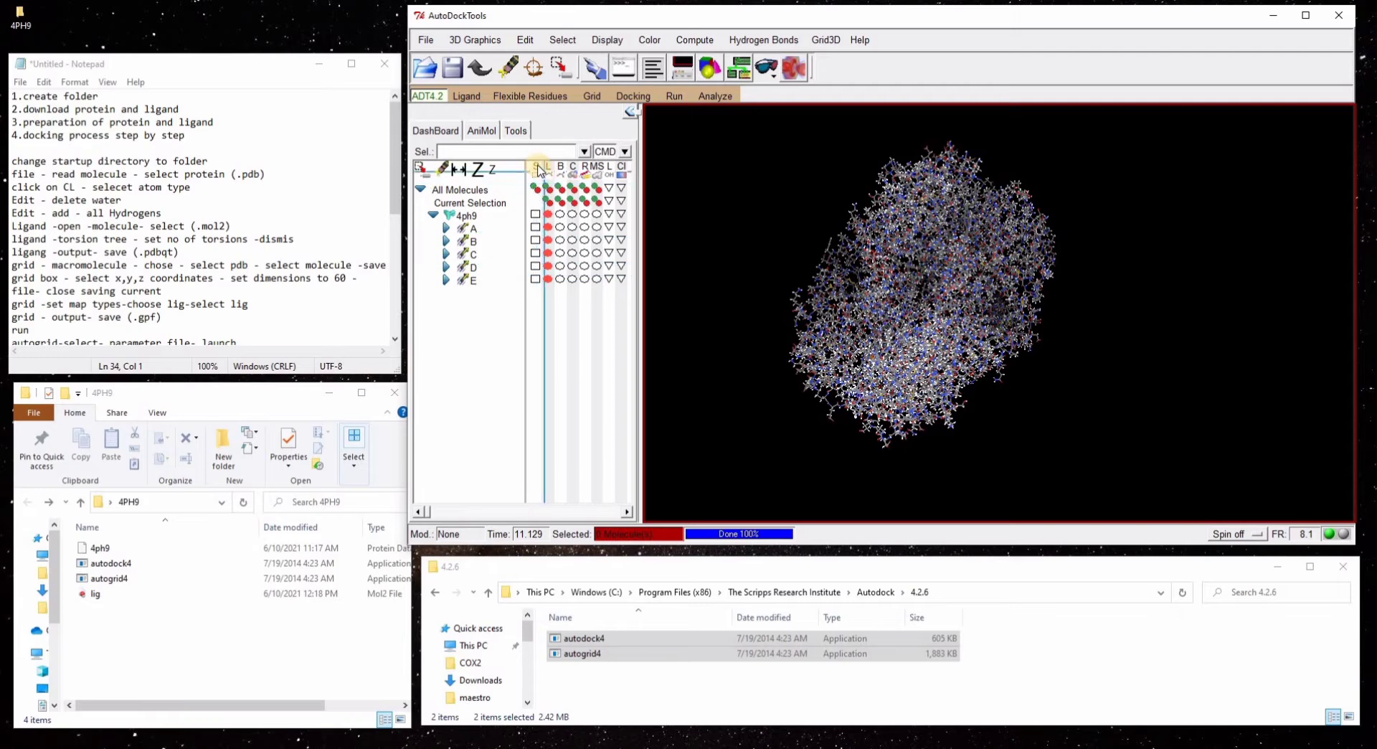
pyautogui.click(534, 278)
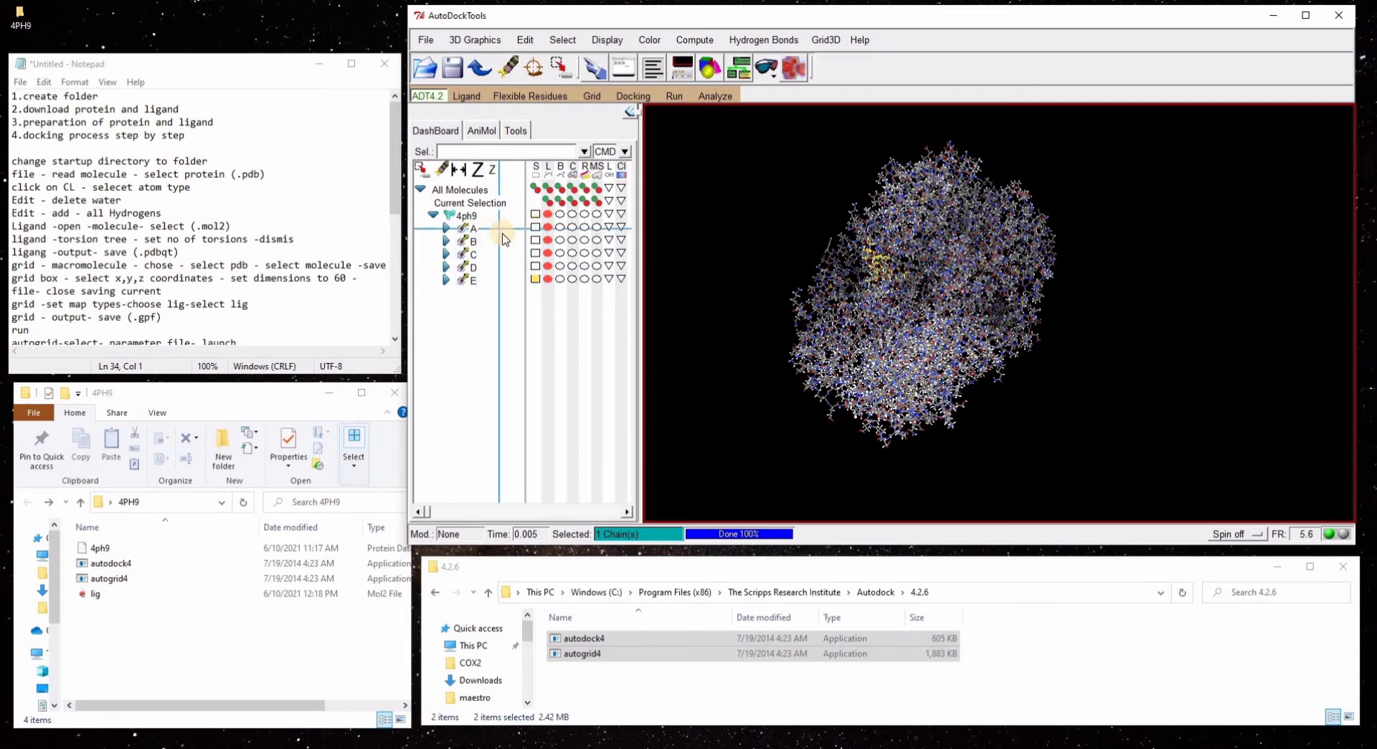
pyautogui.click(535, 267)
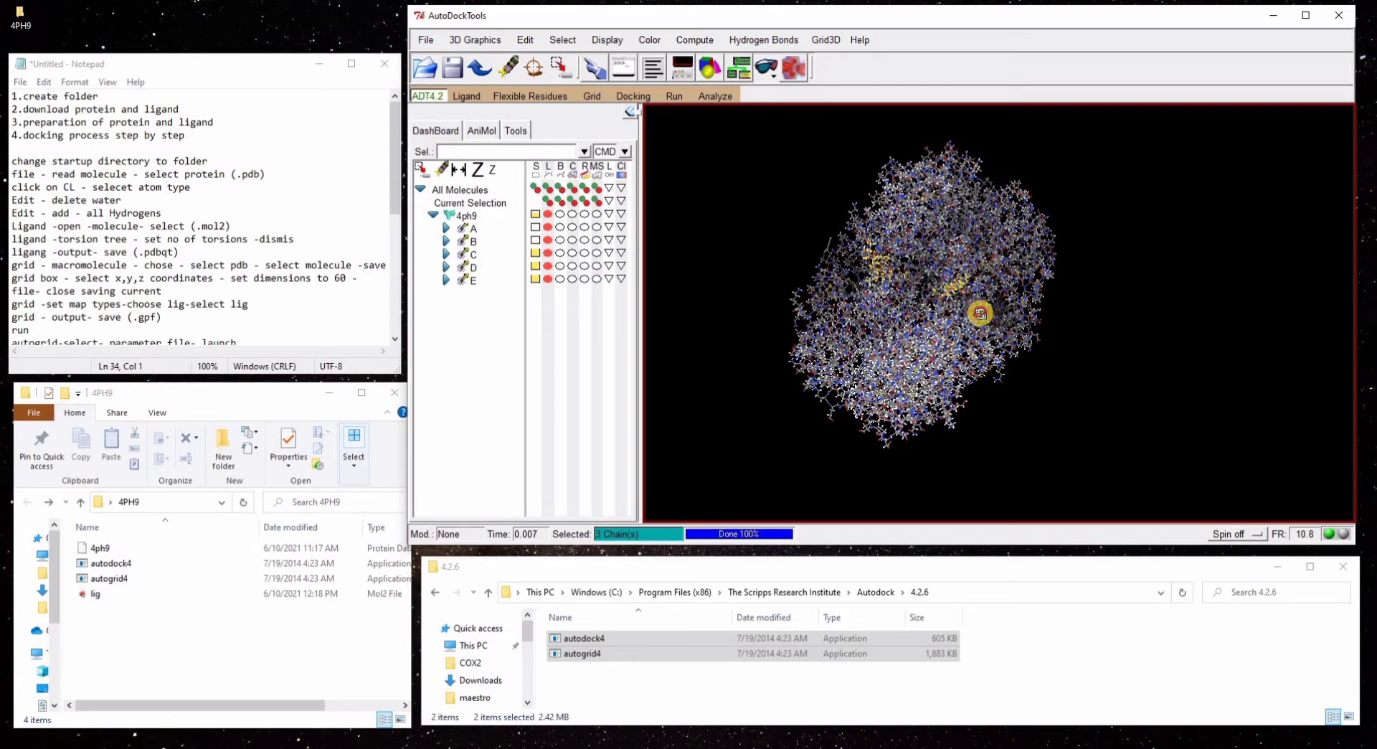
pyautogui.moveTo(980, 313); pyautogui.dragTo(670, 326)
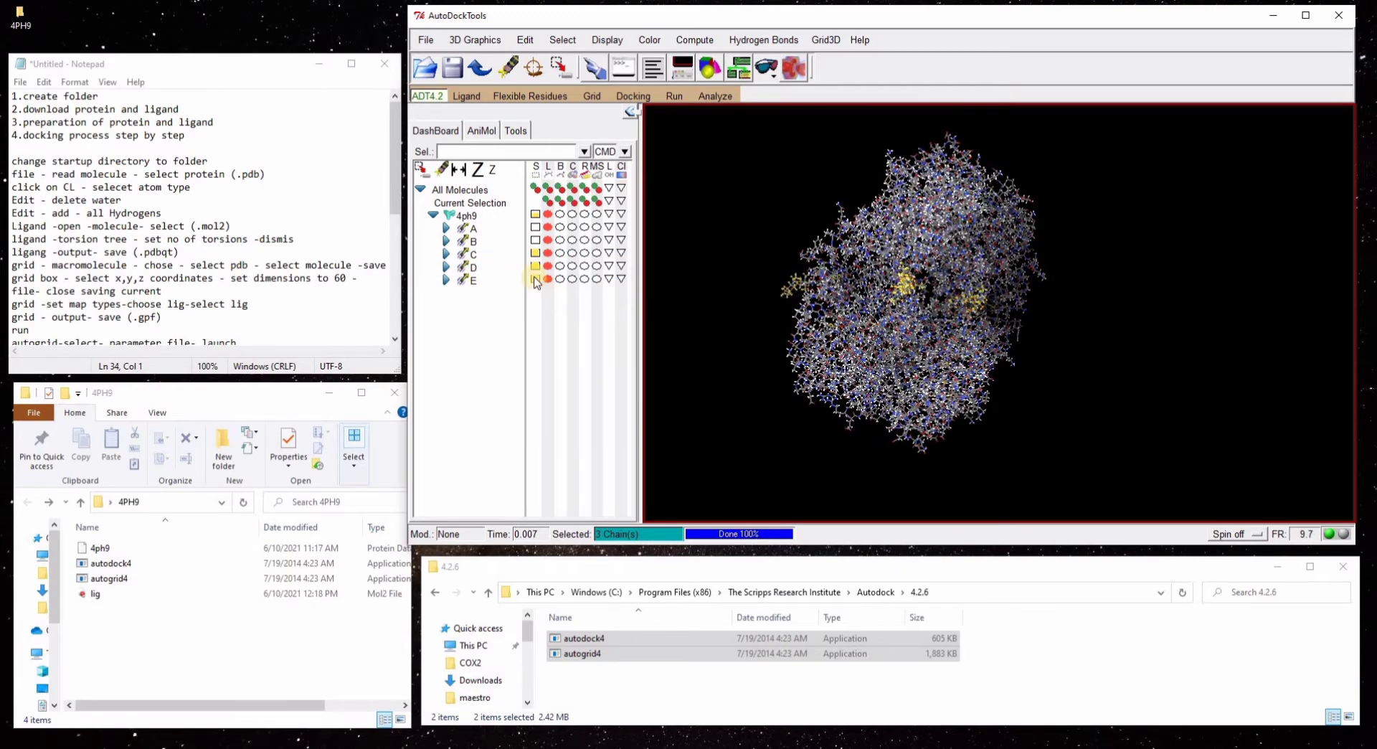
pyautogui.click(535, 238)
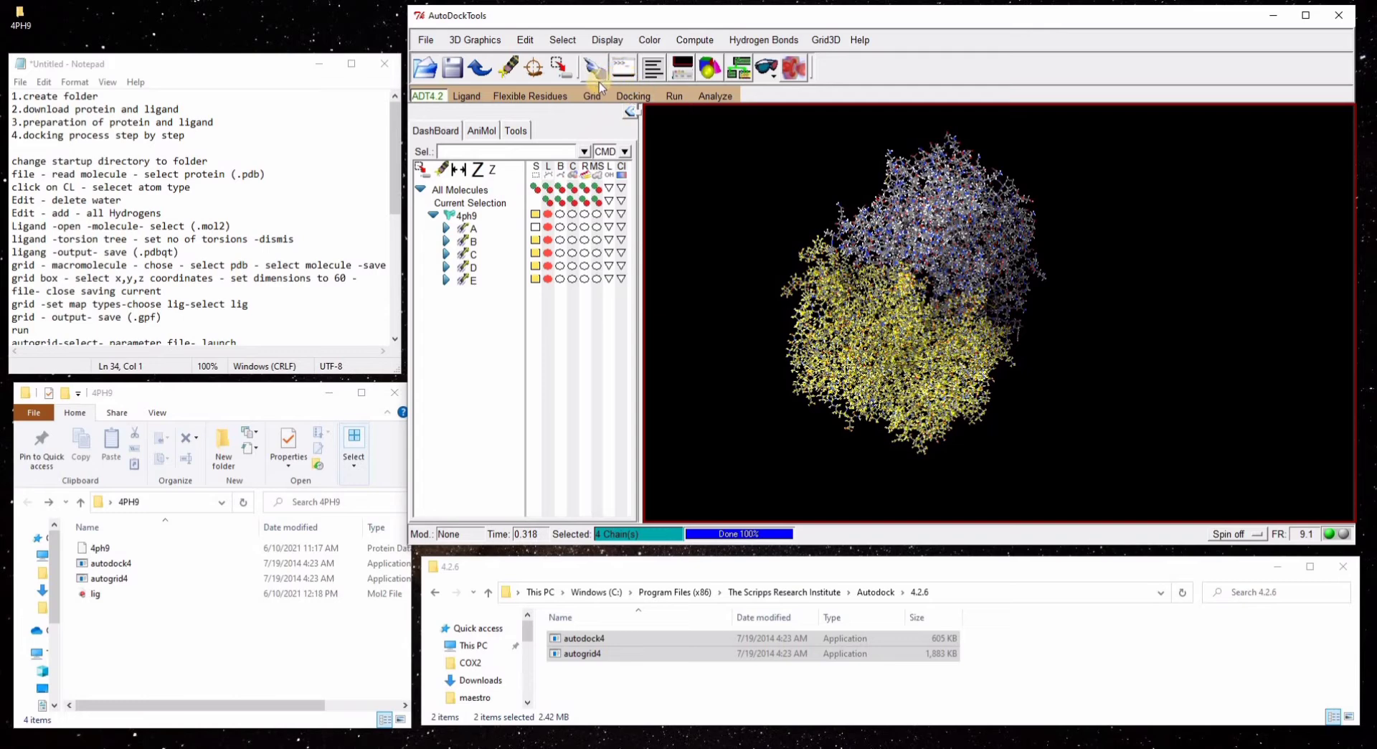
pyautogui.click(525, 40)
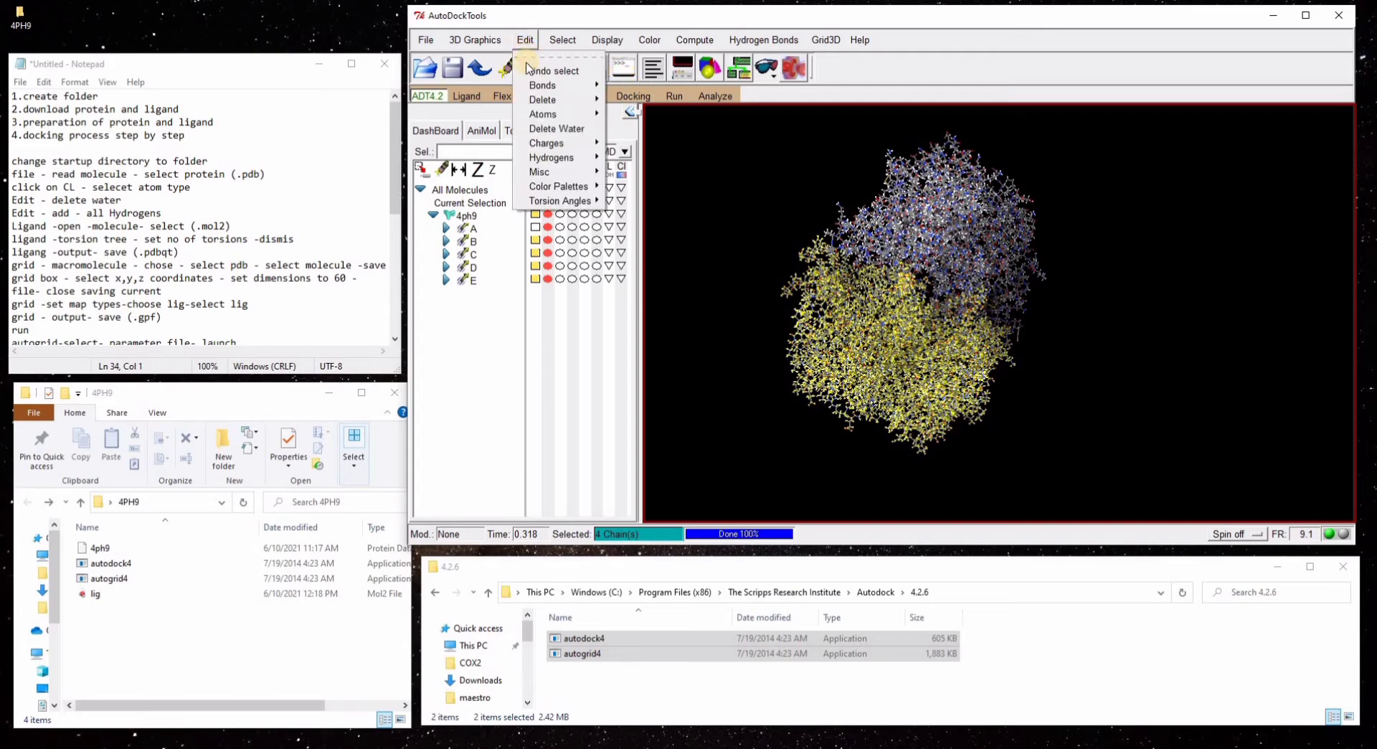
pyautogui.moveTo(549, 99)
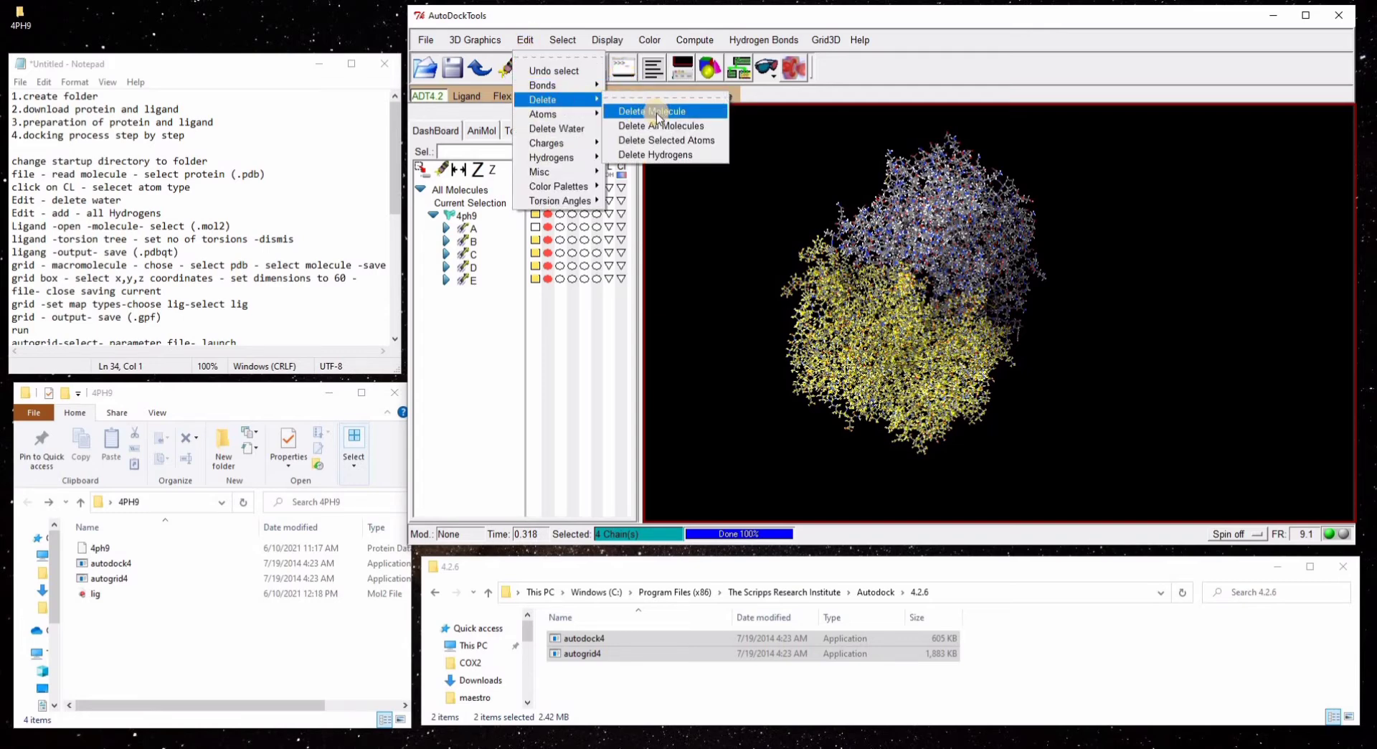
pyautogui.click(674, 140)
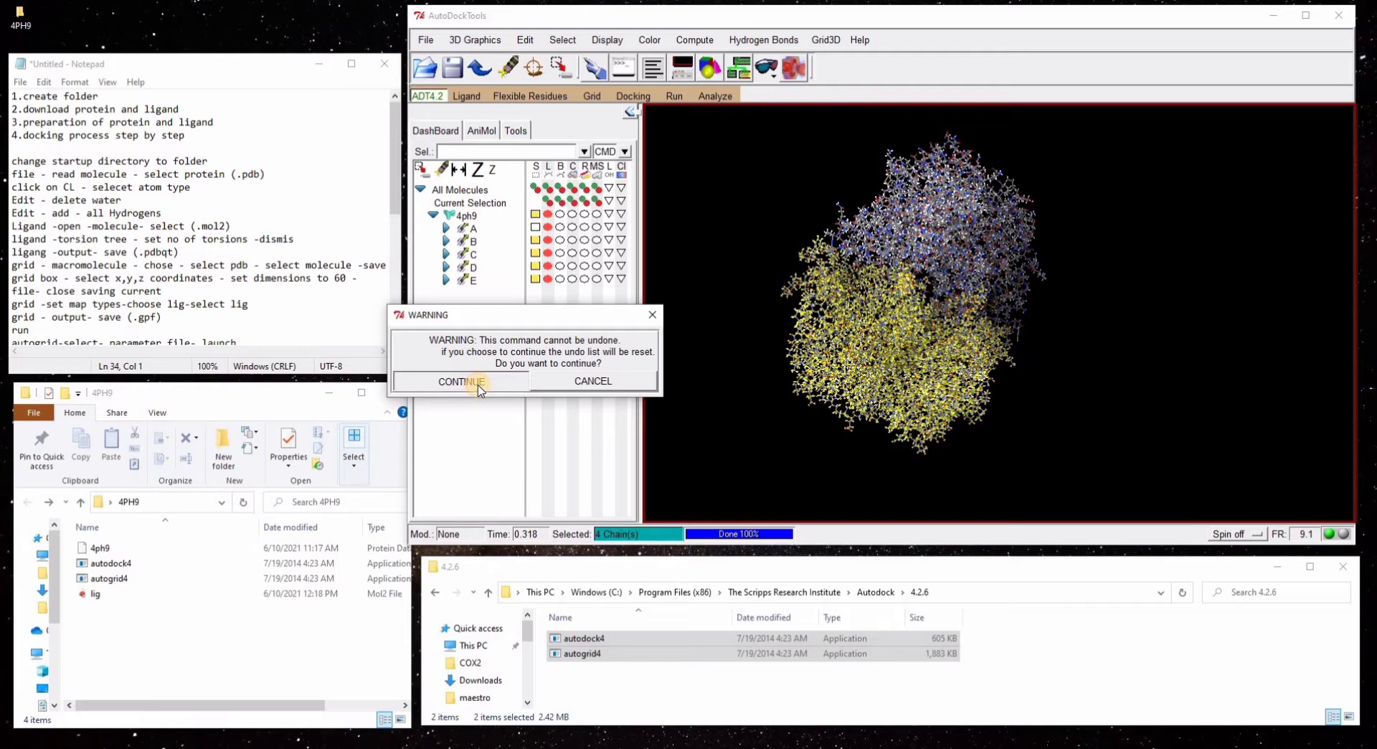
pyautogui.click(462, 383)
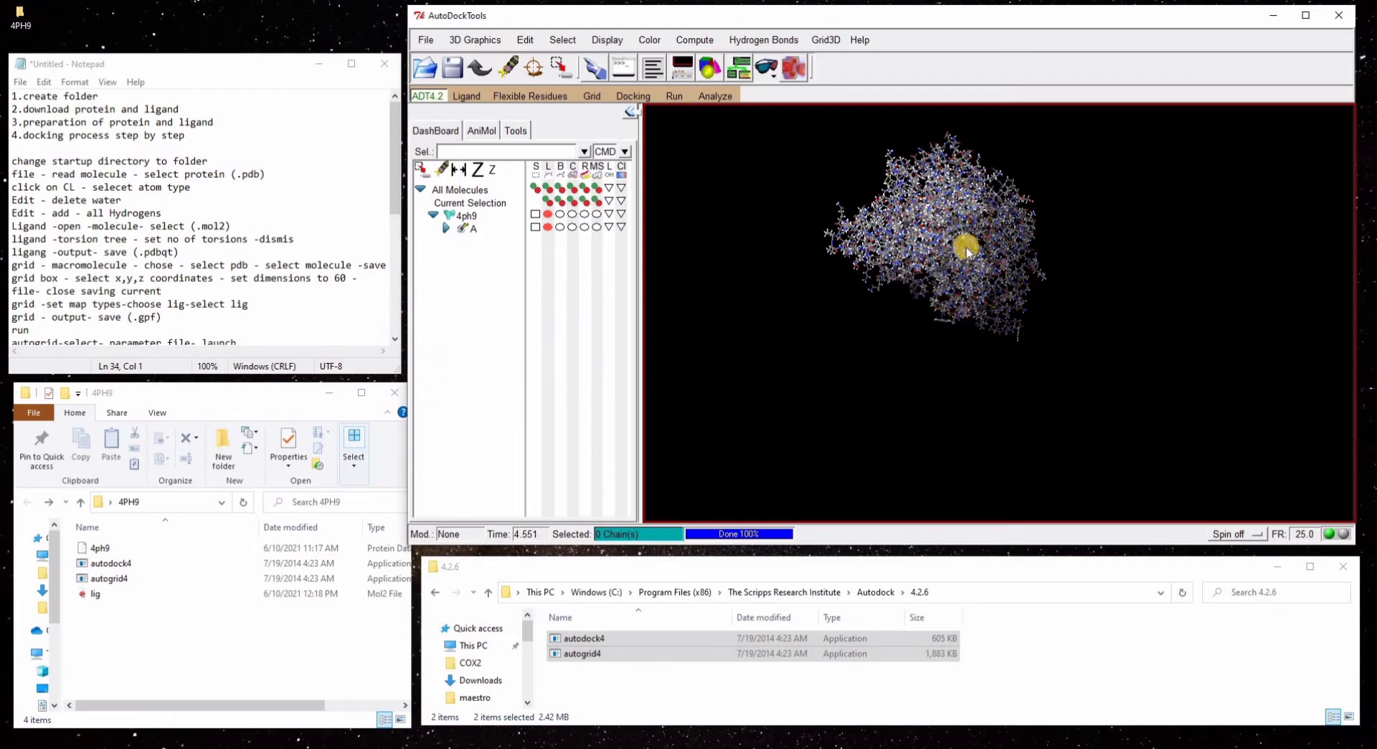
# - Delete the non-protein residues HEM602 through EDO616 from chain A of 4ph9, leaving IBP601 out of the selection
pyautogui.moveTo(934, 278); pyautogui.dragTo(839, 390, button='middle')
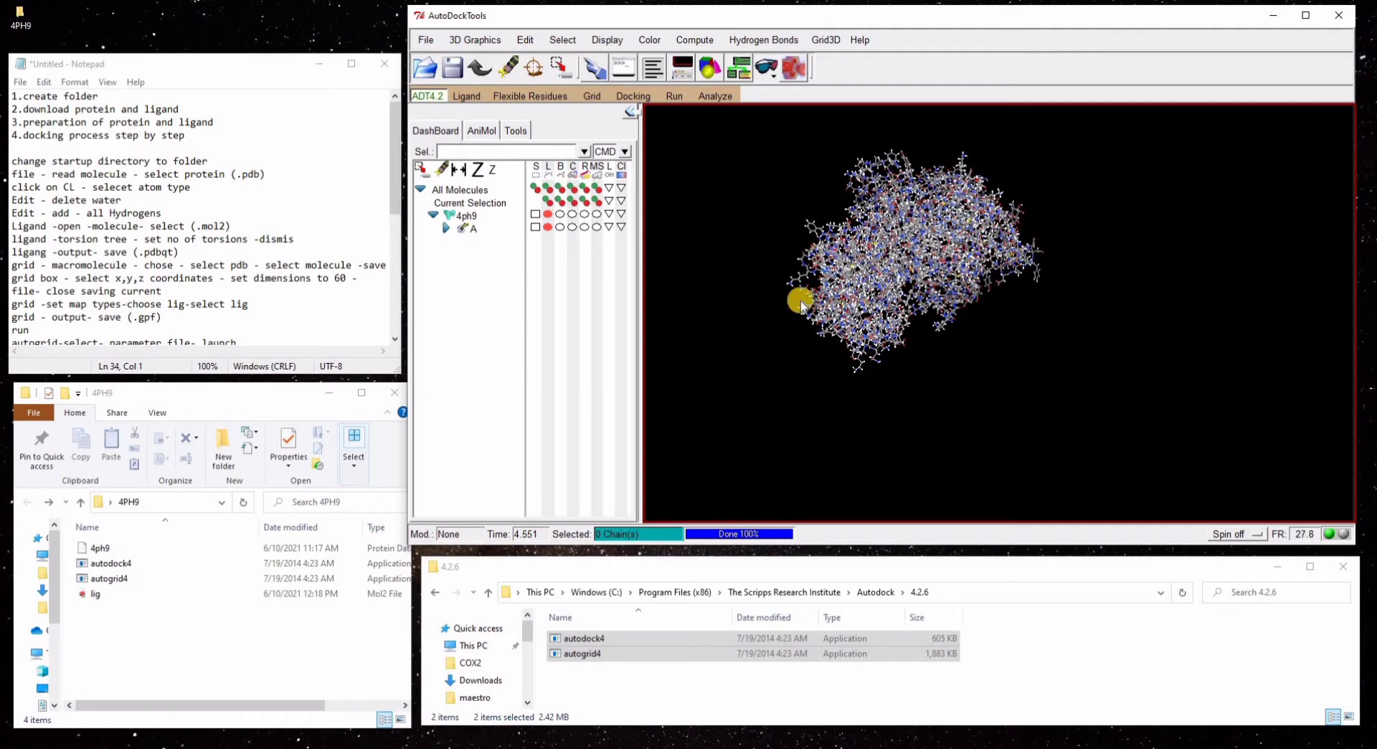
pyautogui.click(446, 227)
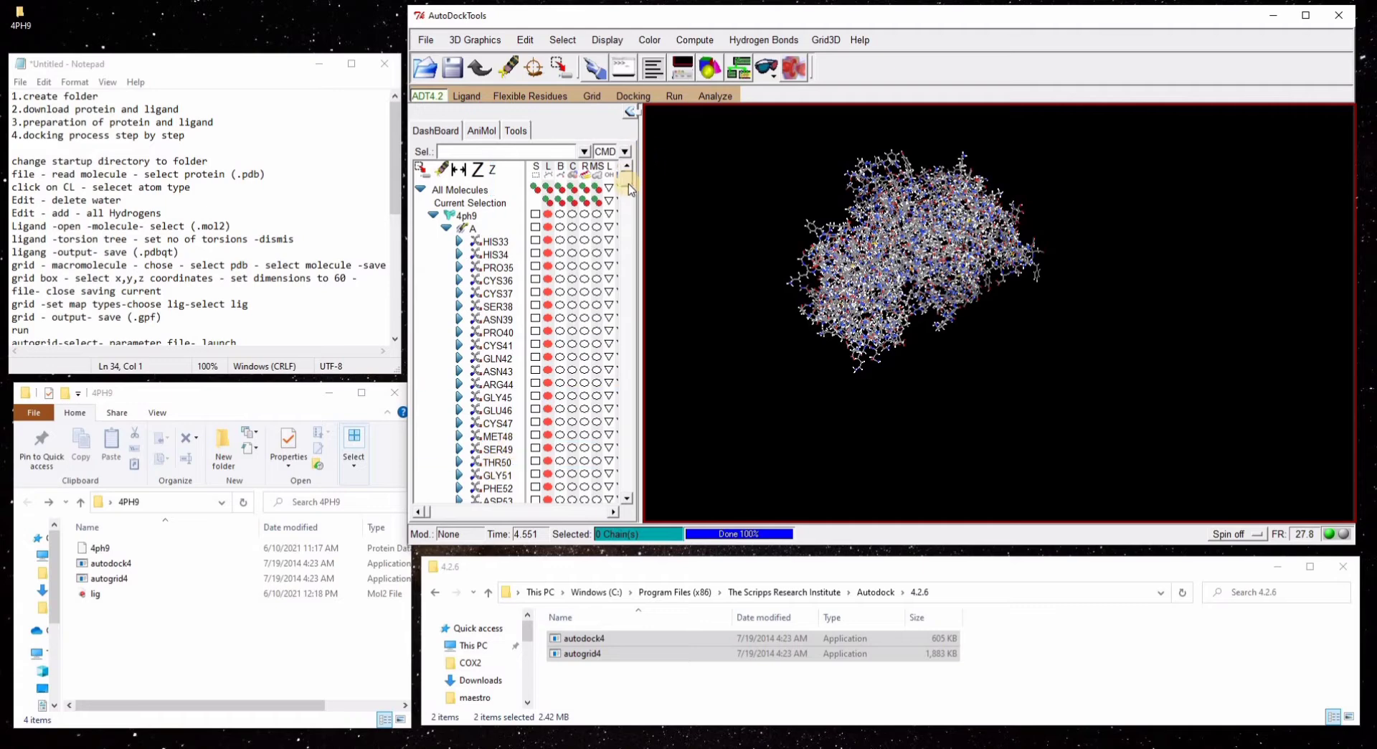
pyautogui.click(626, 434)
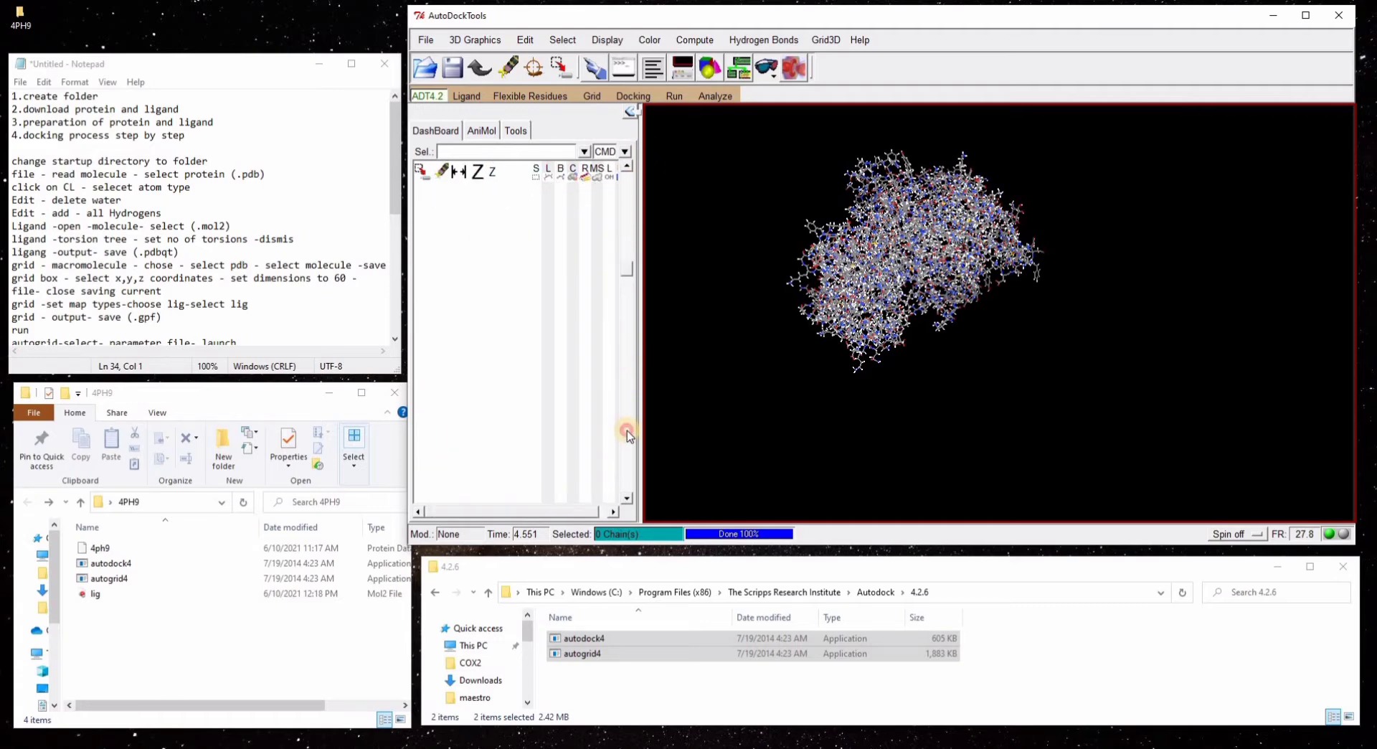
pyautogui.click(631, 491)
pyautogui.scroll(-2, 507, 461)
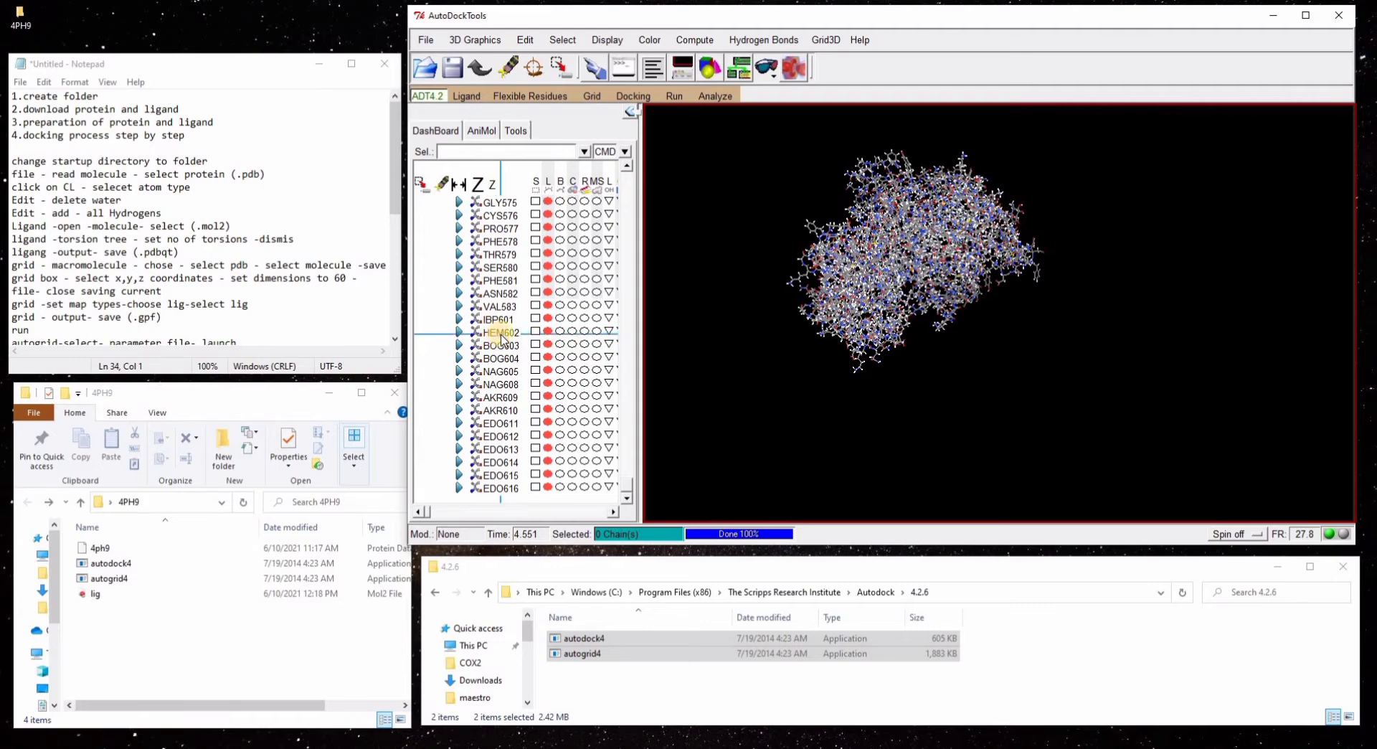
pyautogui.click(534, 348)
pyautogui.click(534, 348)
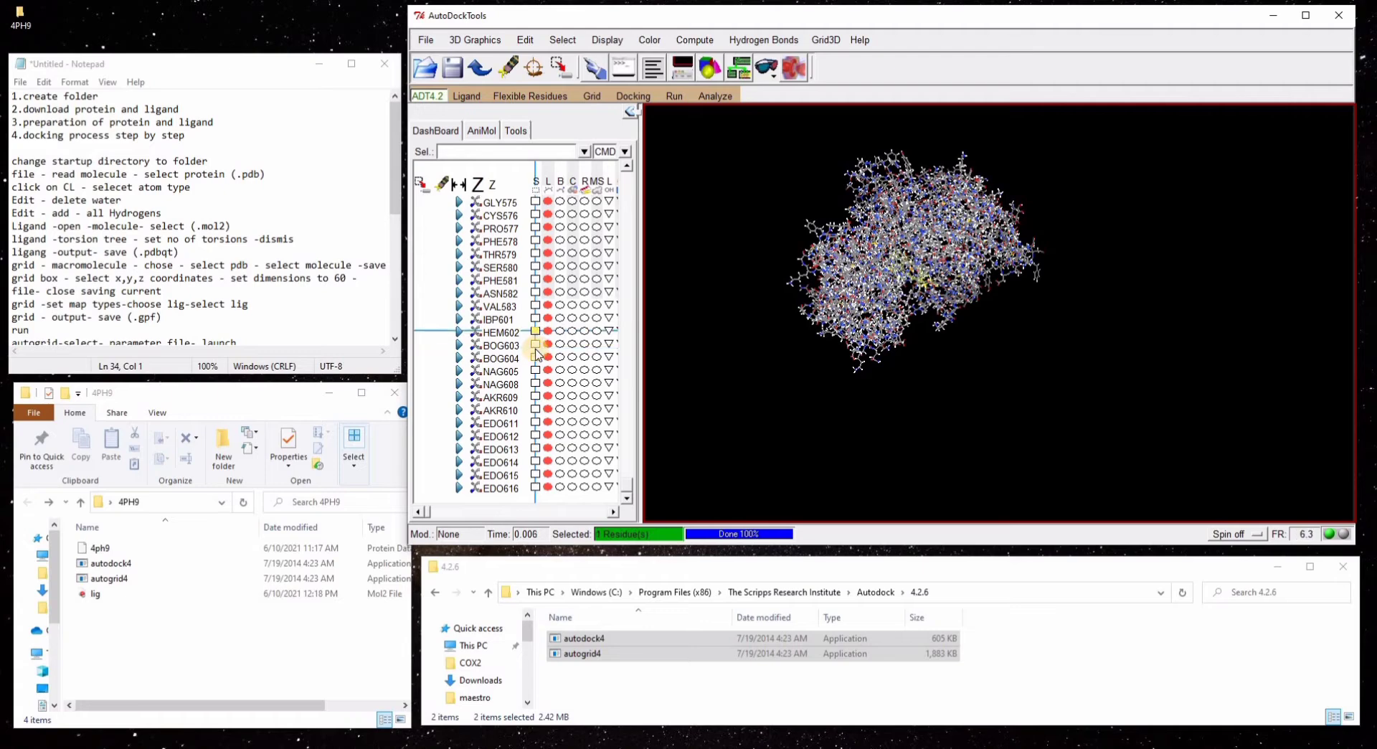
pyautogui.click(532, 358)
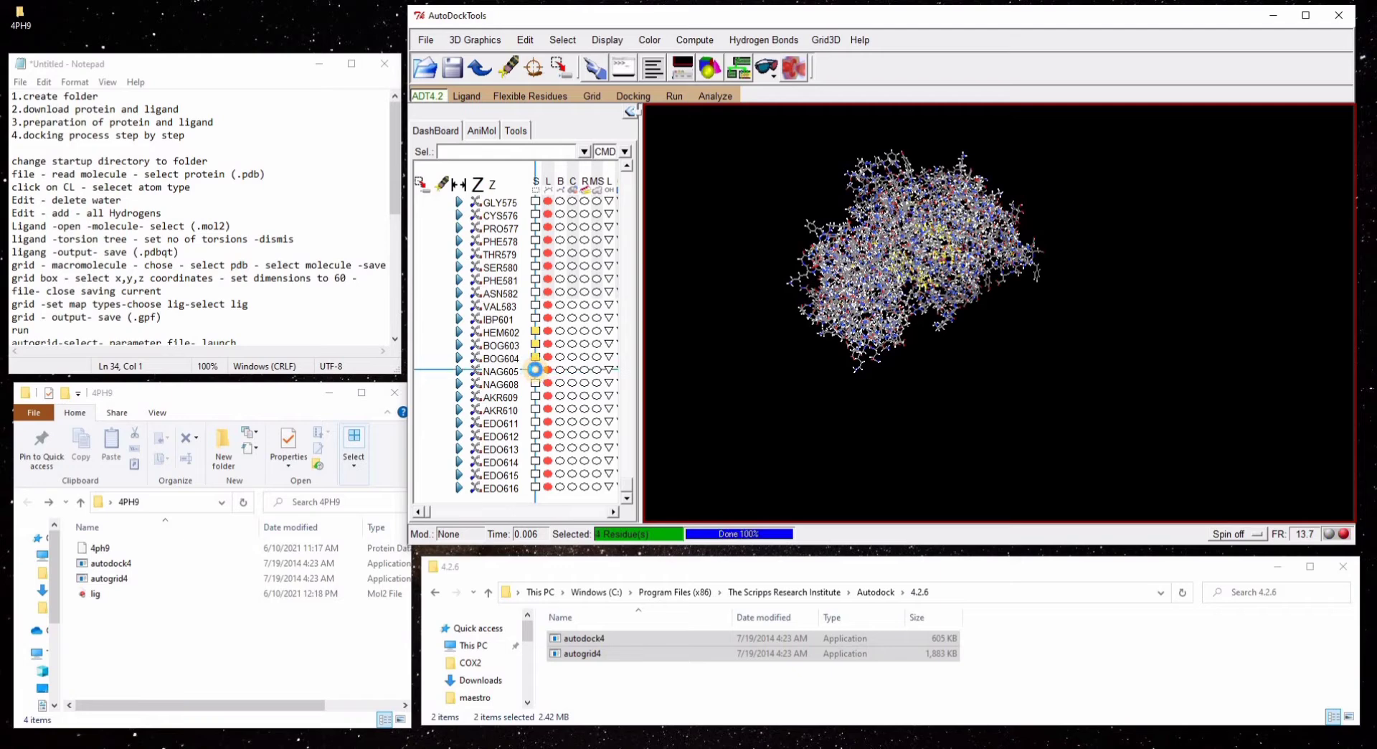
pyautogui.click(536, 386)
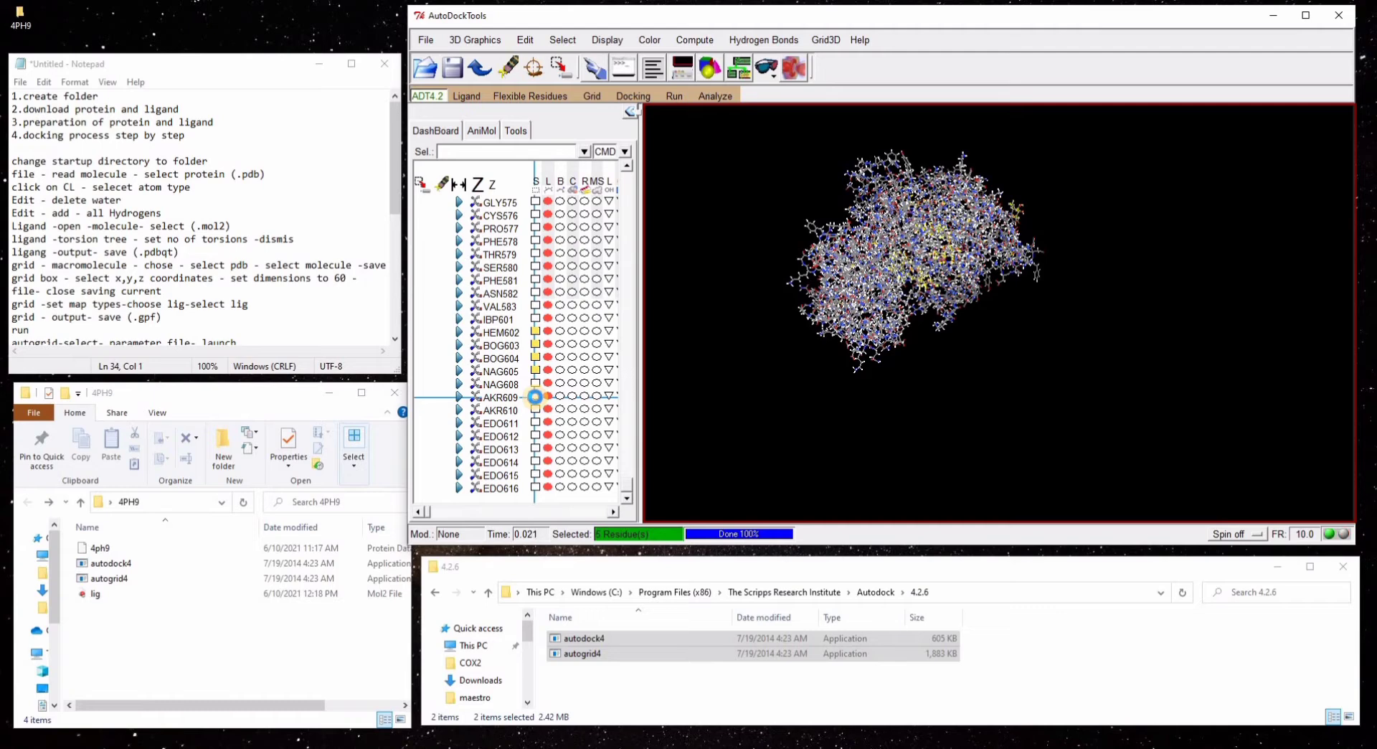
pyautogui.click(535, 396)
pyautogui.click(535, 409)
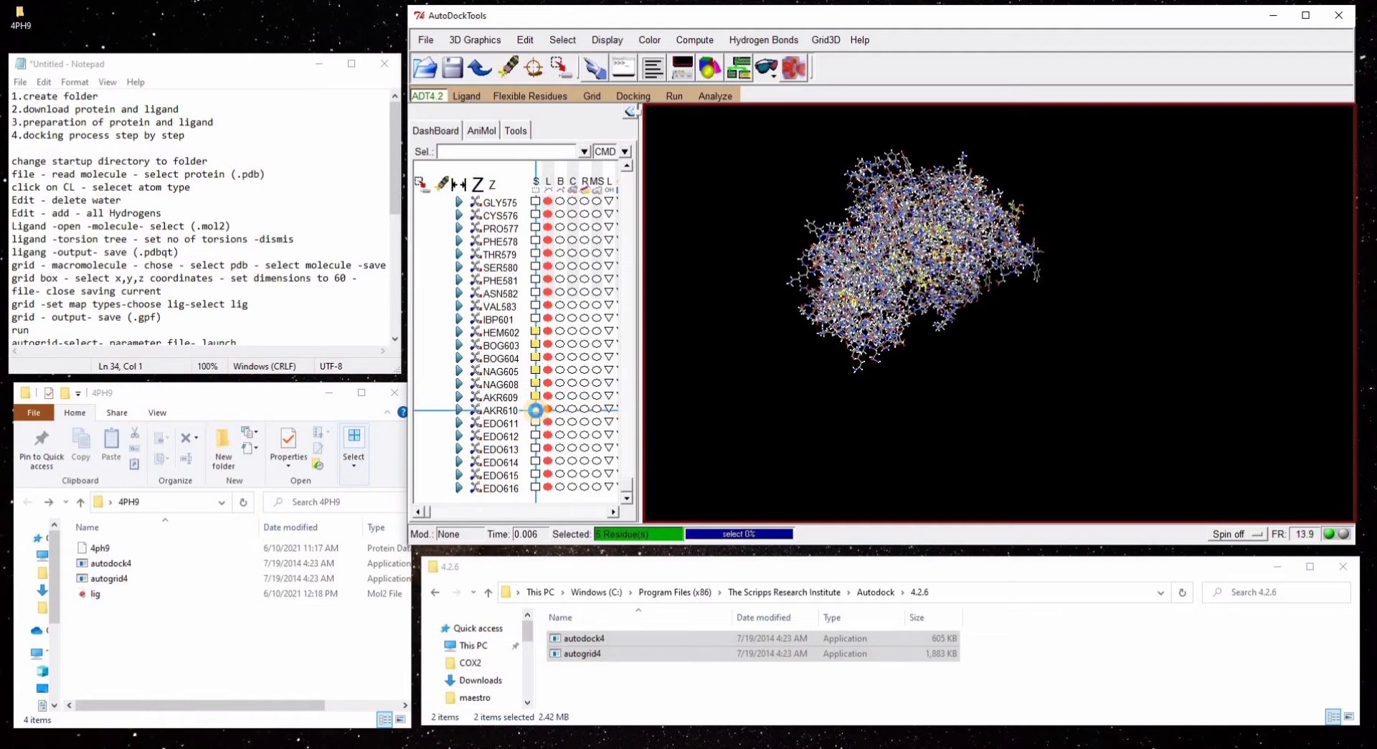
pyautogui.click(535, 422)
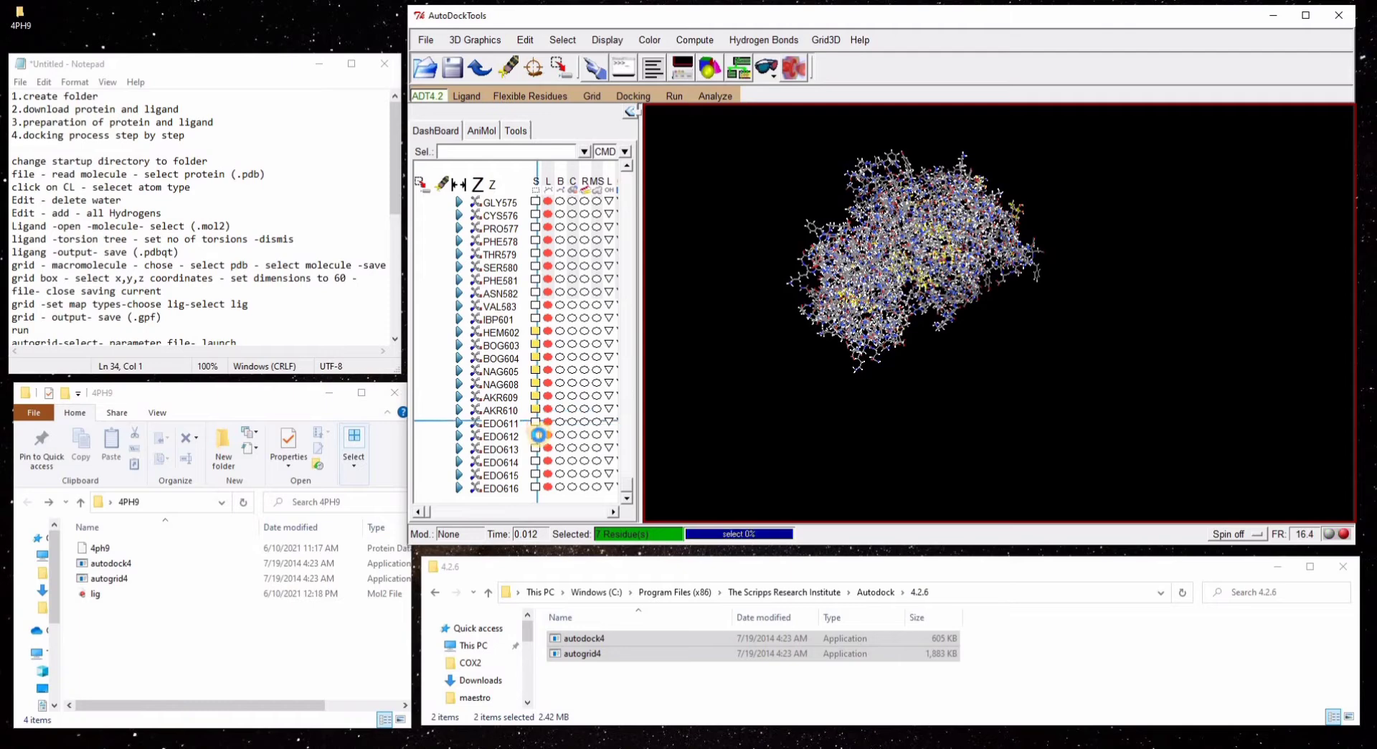
pyautogui.click(535, 436)
pyautogui.click(535, 449)
pyautogui.click(535, 461)
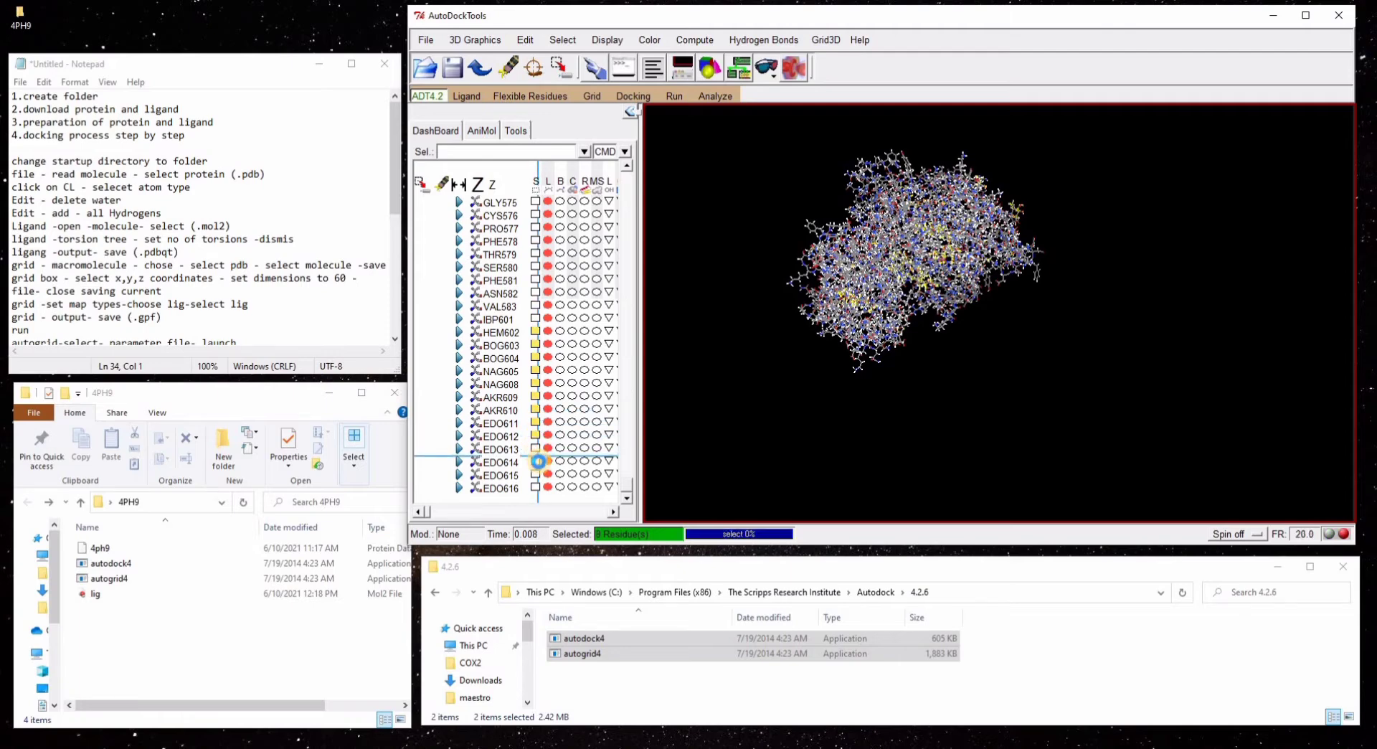
pyautogui.click(535, 473)
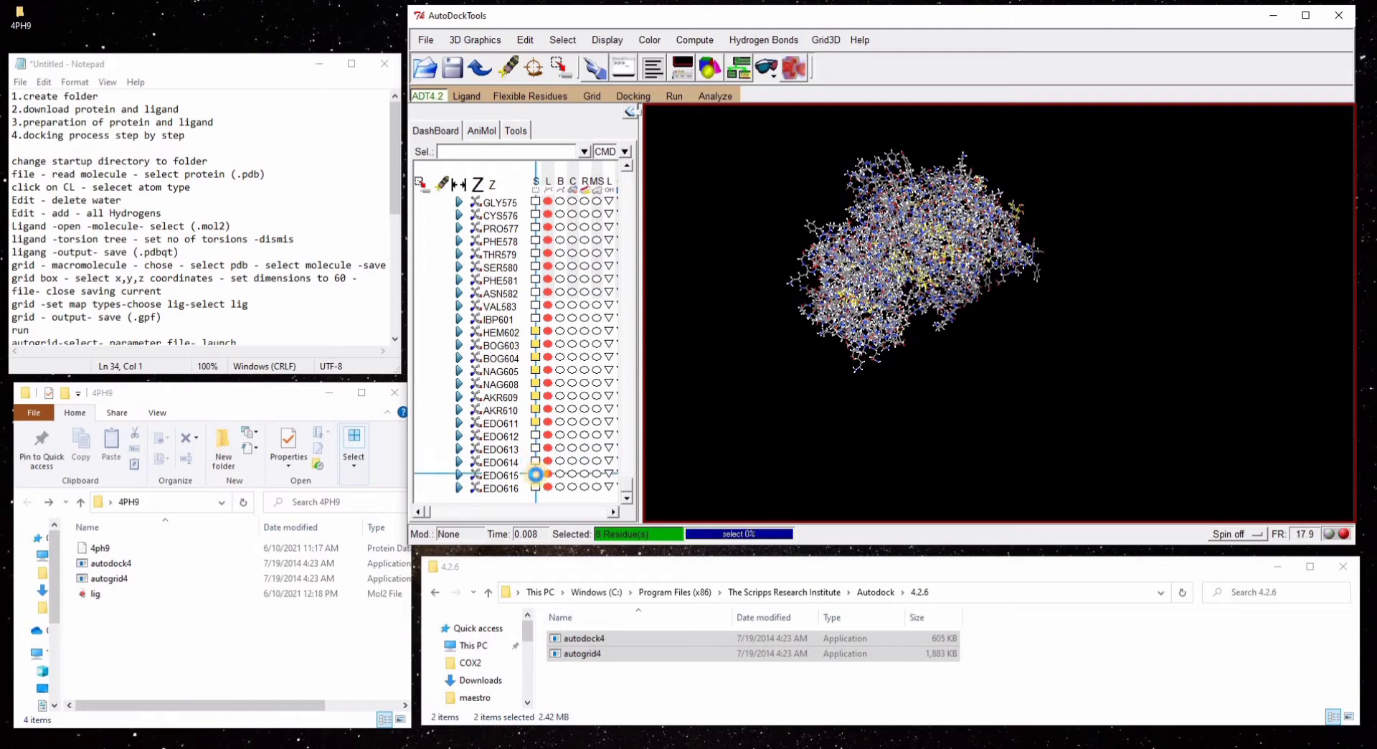
pyautogui.click(535, 486)
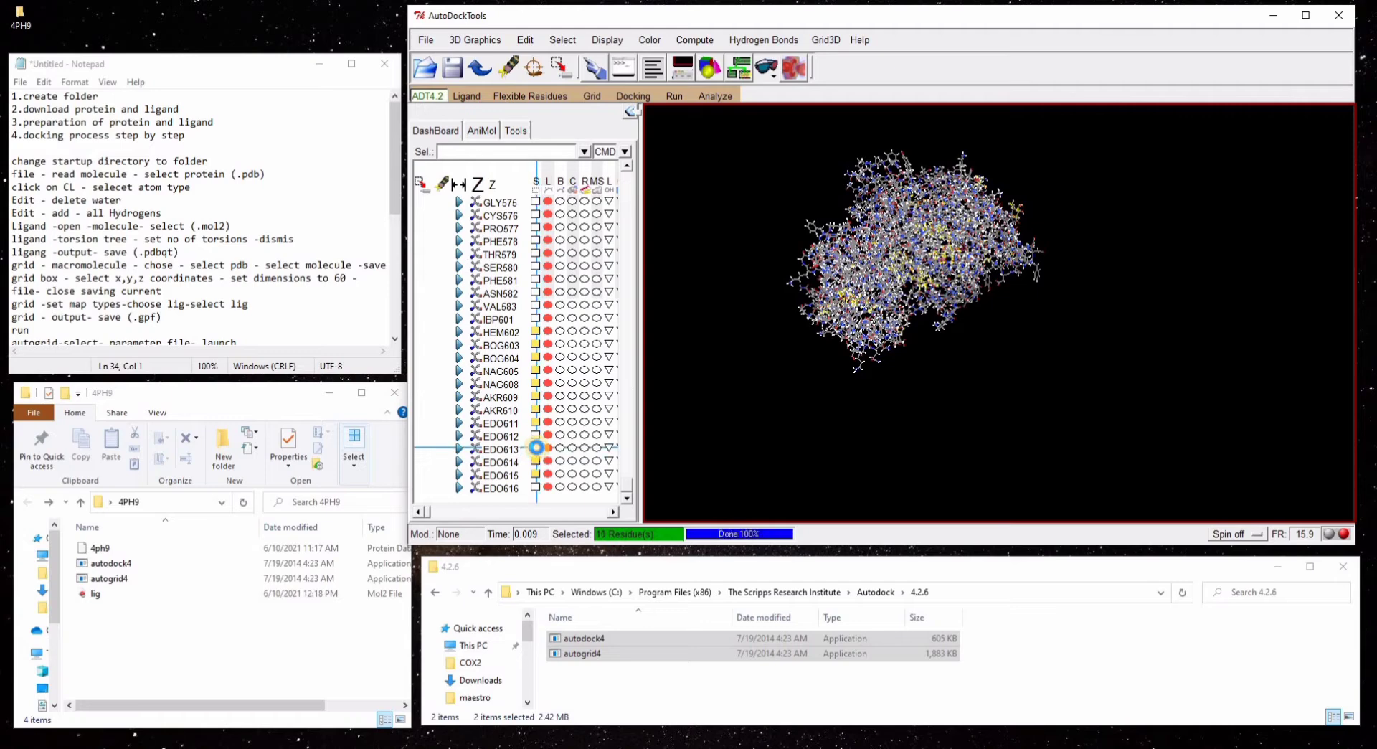
pyautogui.click(535, 449)
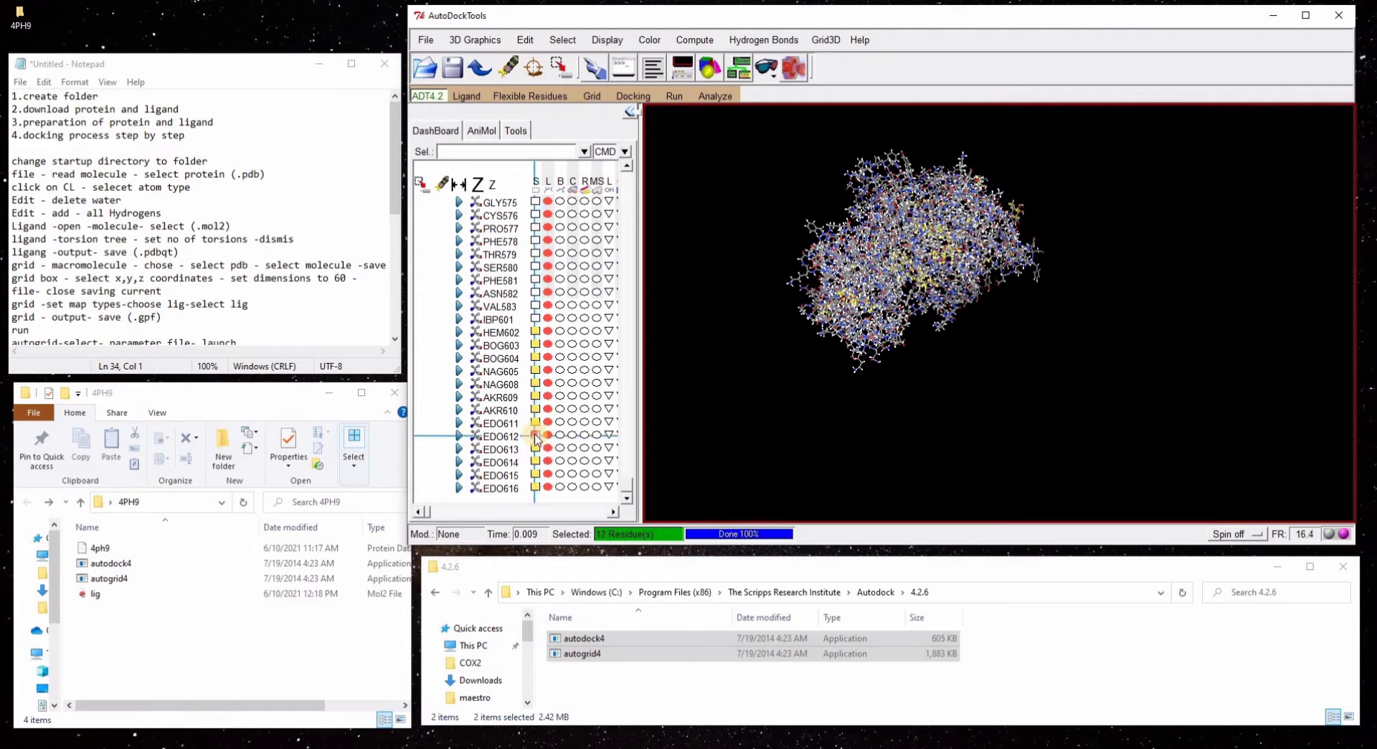
pyautogui.click(590, 391)
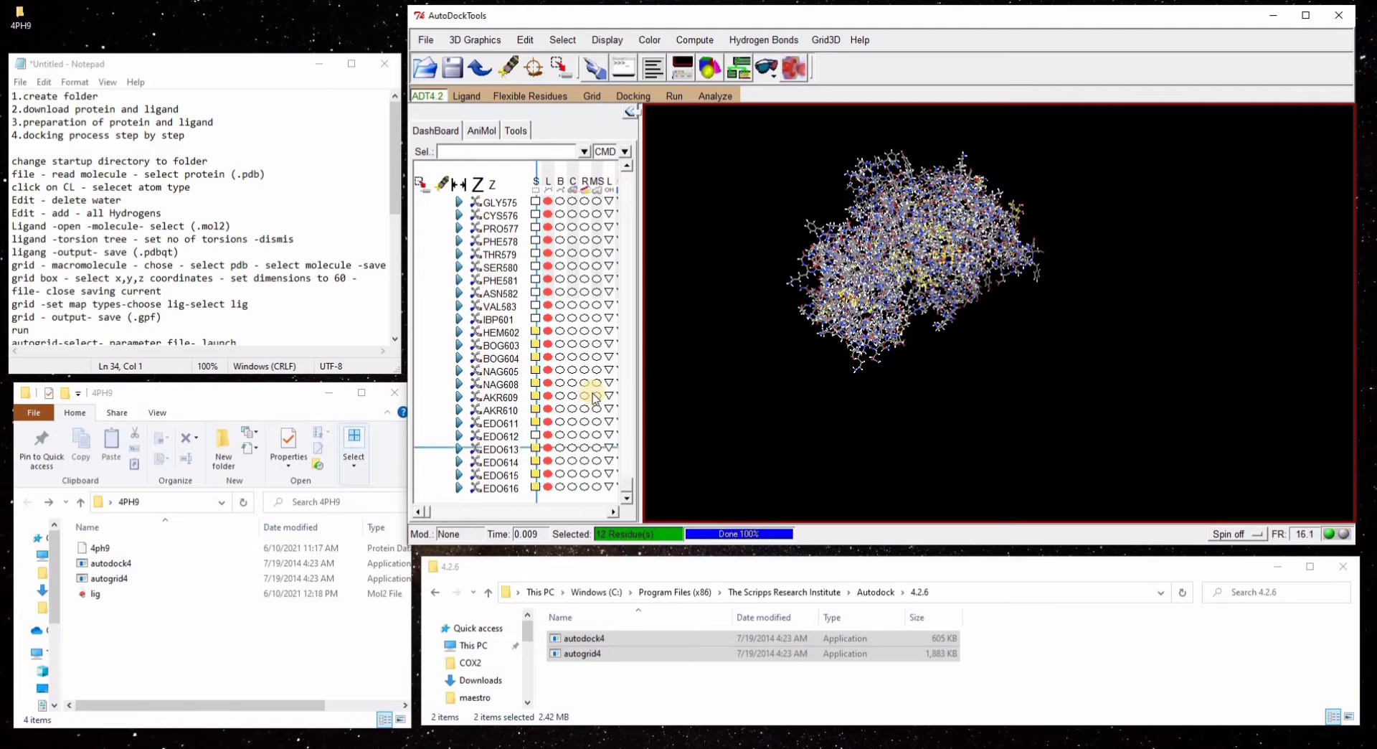
pyautogui.click(534, 369)
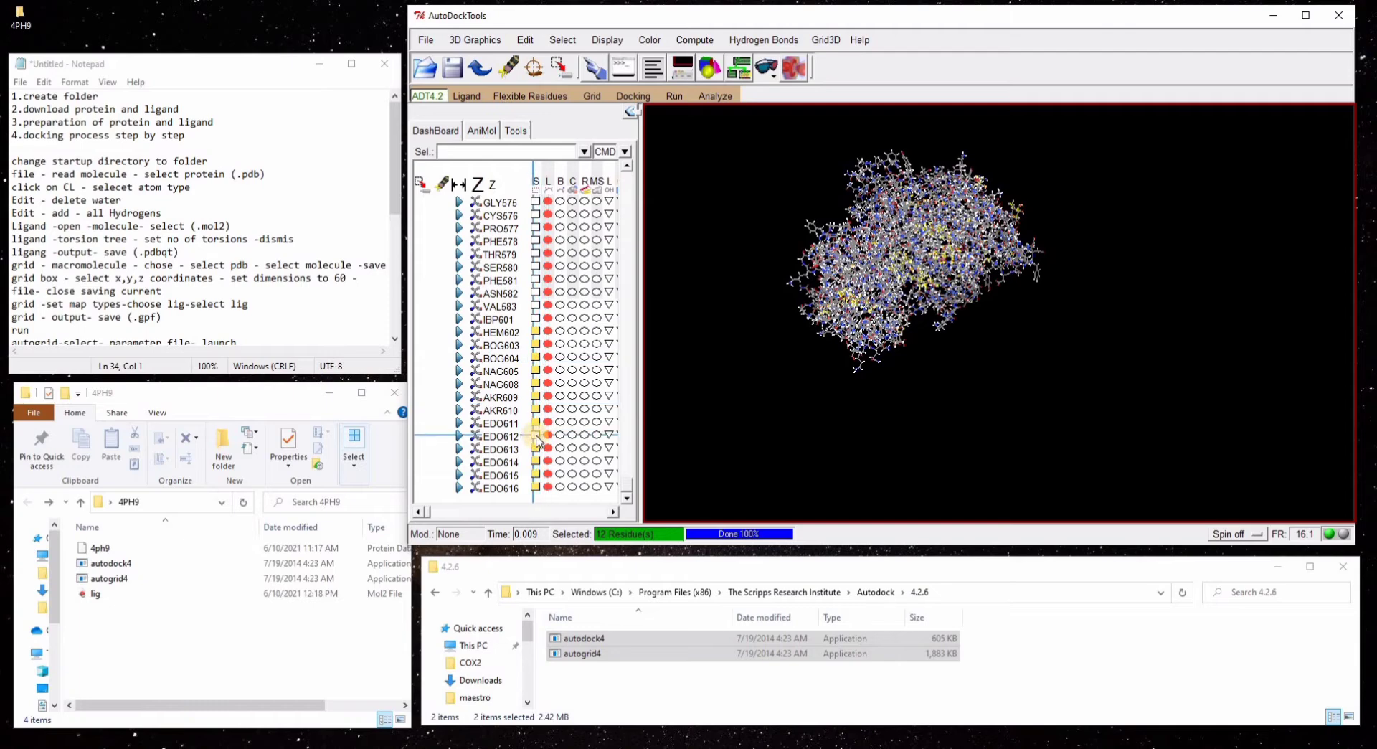
pyautogui.click(547, 438)
pyautogui.click(597, 454)
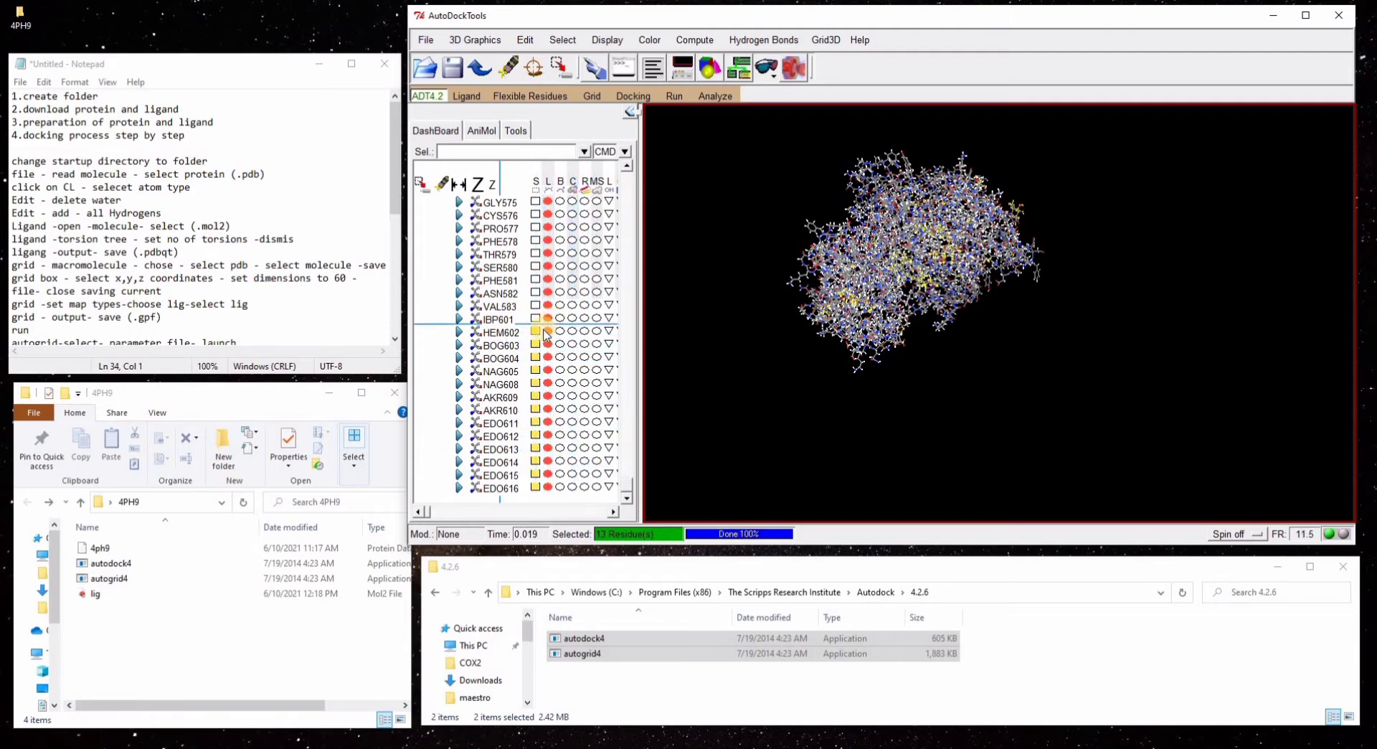
pyautogui.click(523, 40)
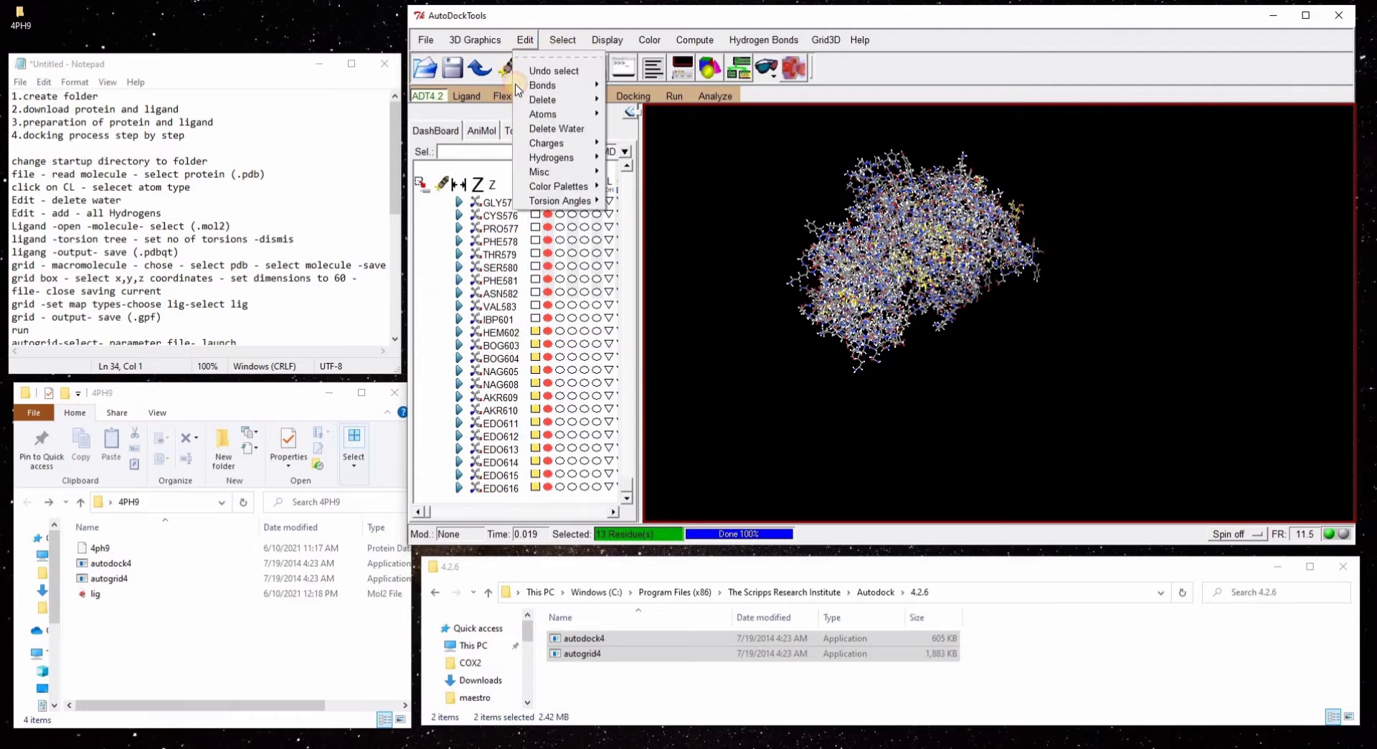
pyautogui.moveTo(542, 100)
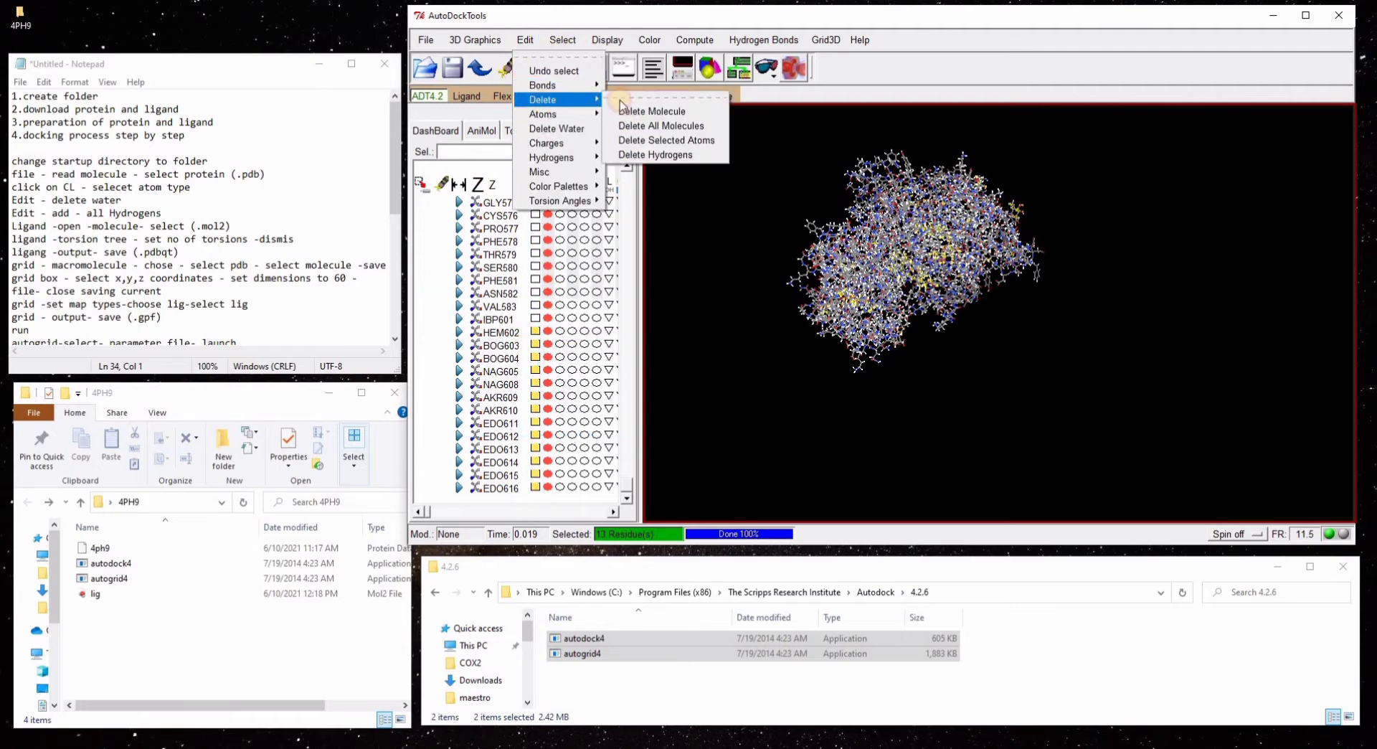
pyautogui.click(655, 141)
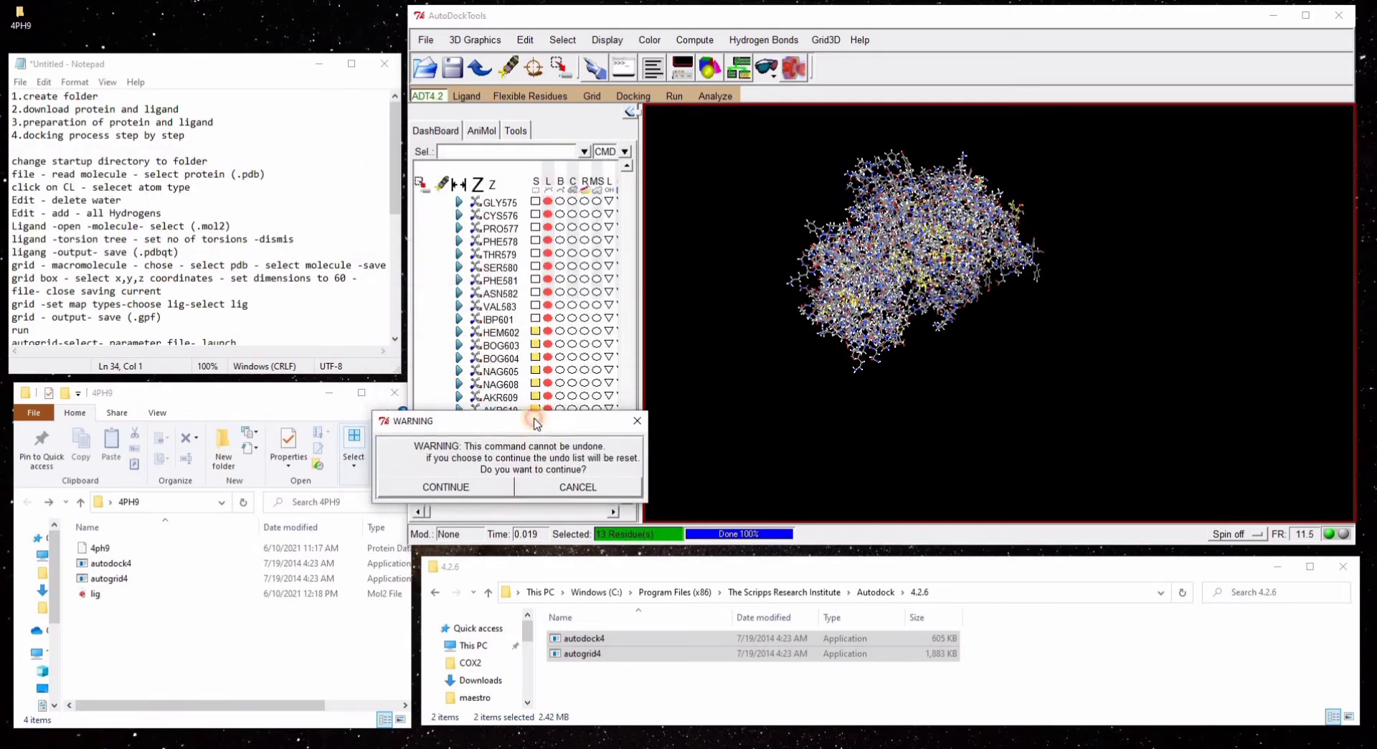
pyautogui.click(463, 490)
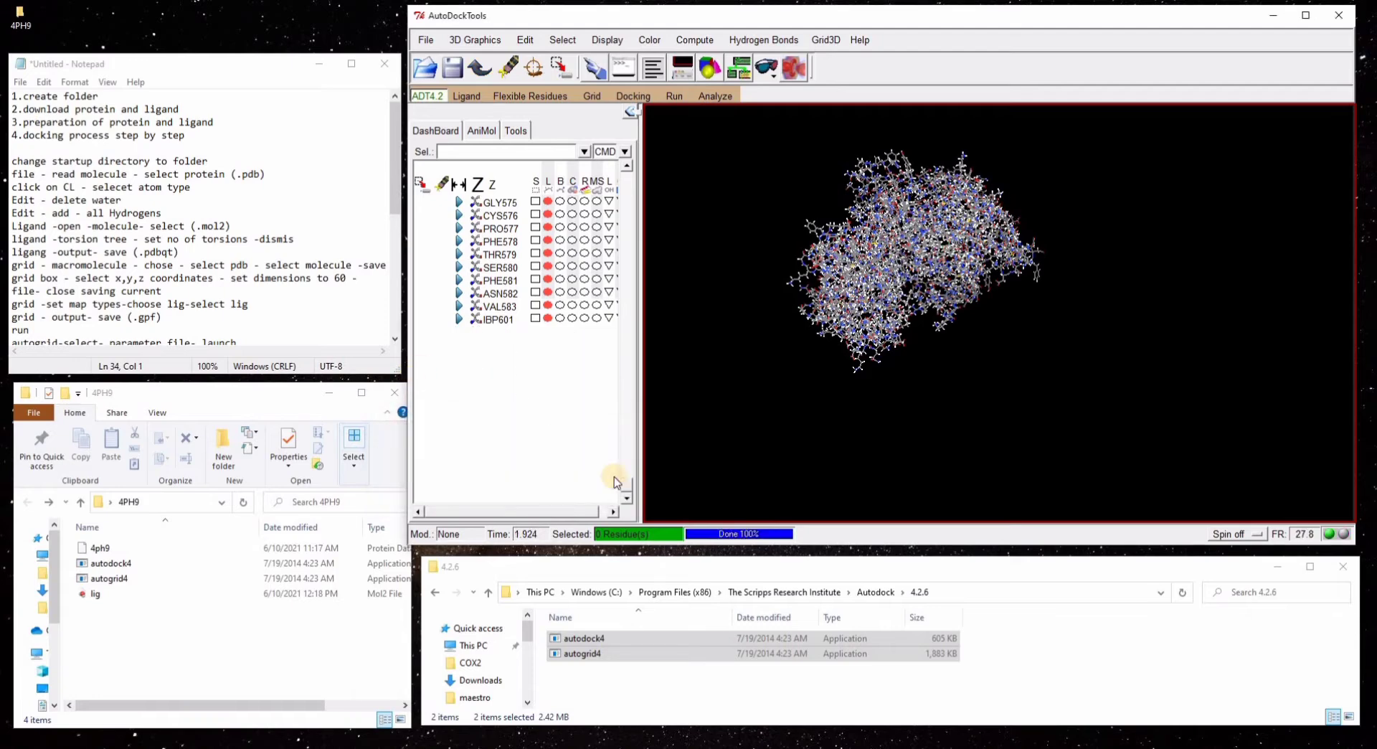
pyautogui.moveTo(628, 480); pyautogui.dragTo(633, 175)
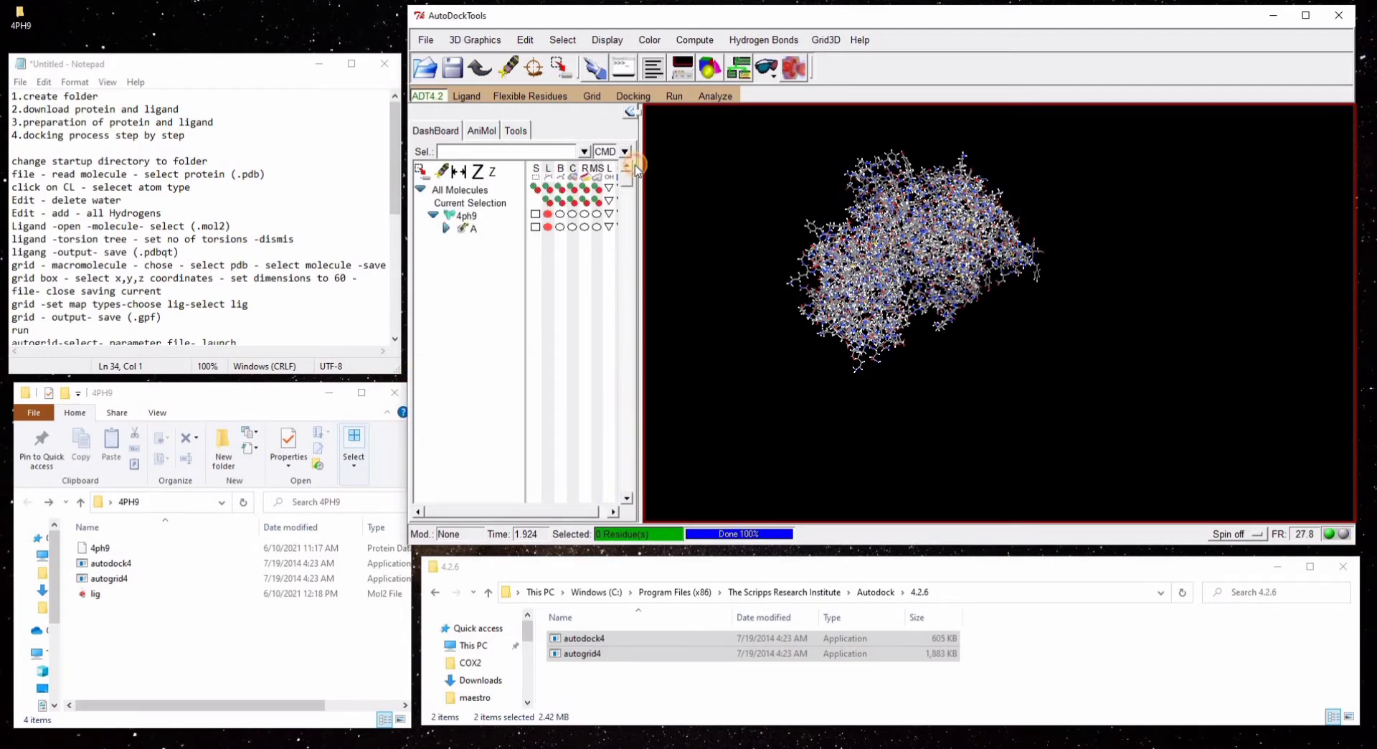
# - Open the MOL2 file lig from the 4PH9 folder as the docking ligand and accept its setup summary
pyautogui.click(472, 96)
pyautogui.moveTo(485, 127)
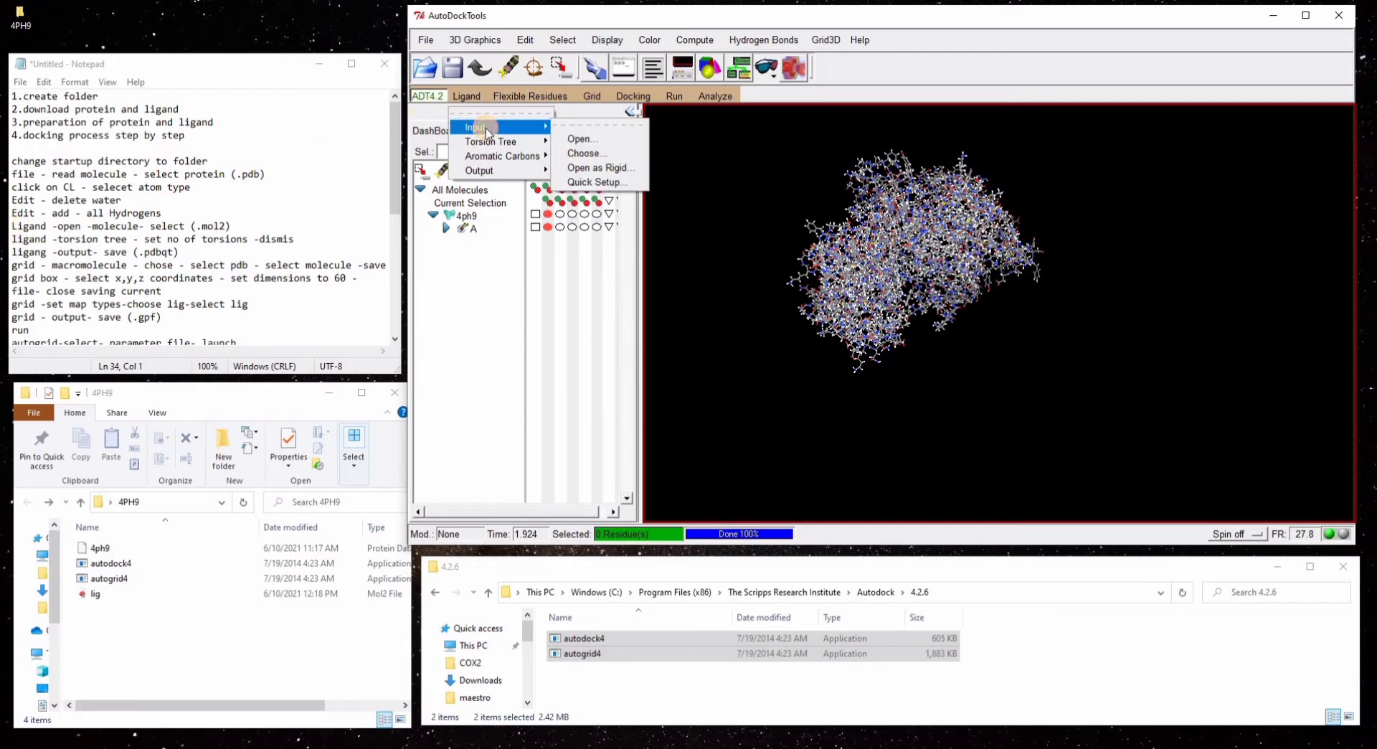
pyautogui.click(578, 137)
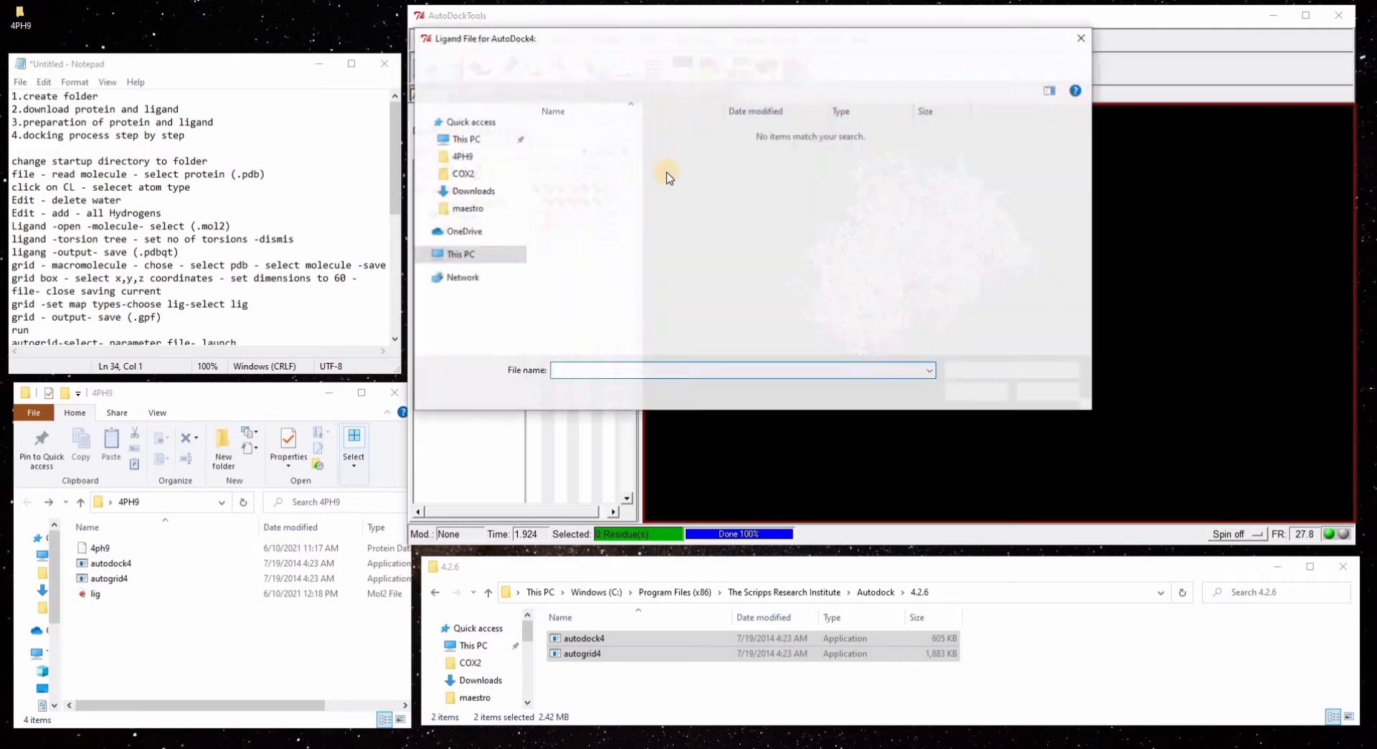
pyautogui.click(1013, 370)
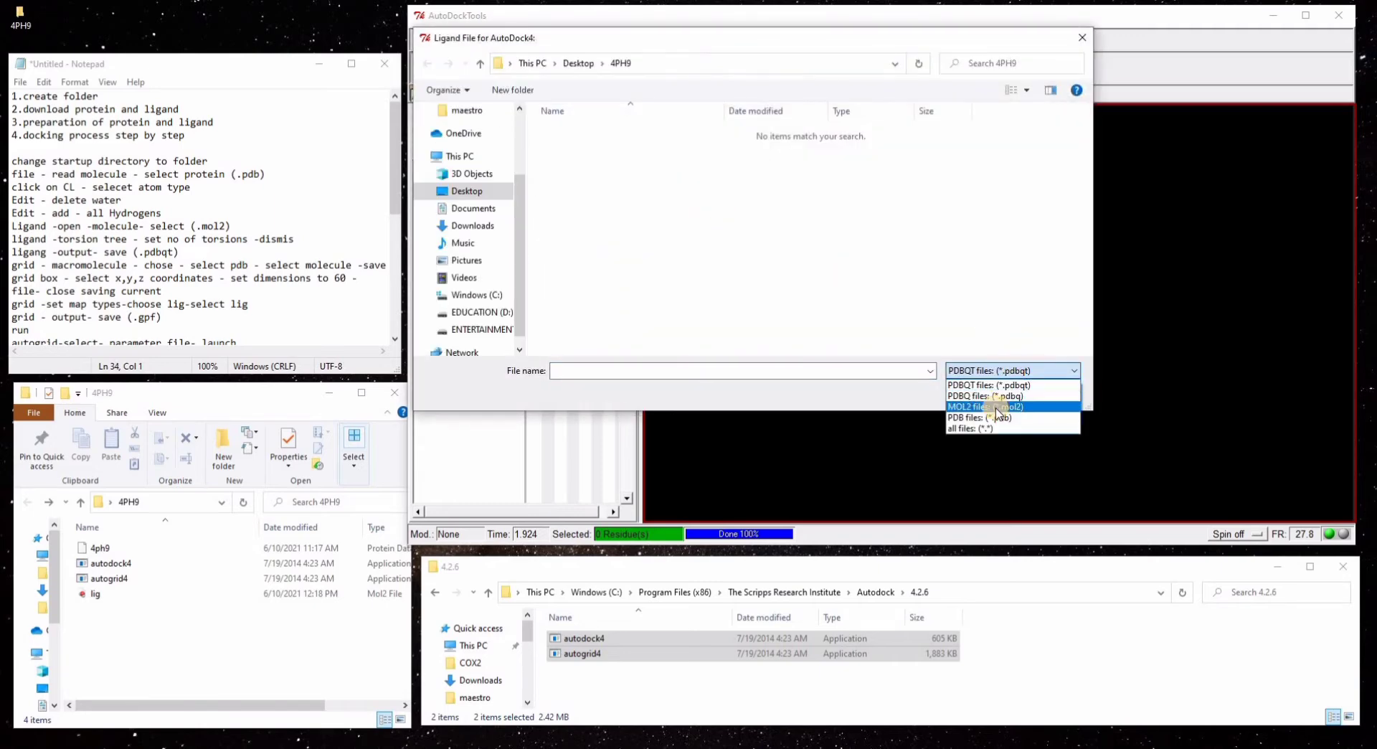
pyautogui.click(995, 406)
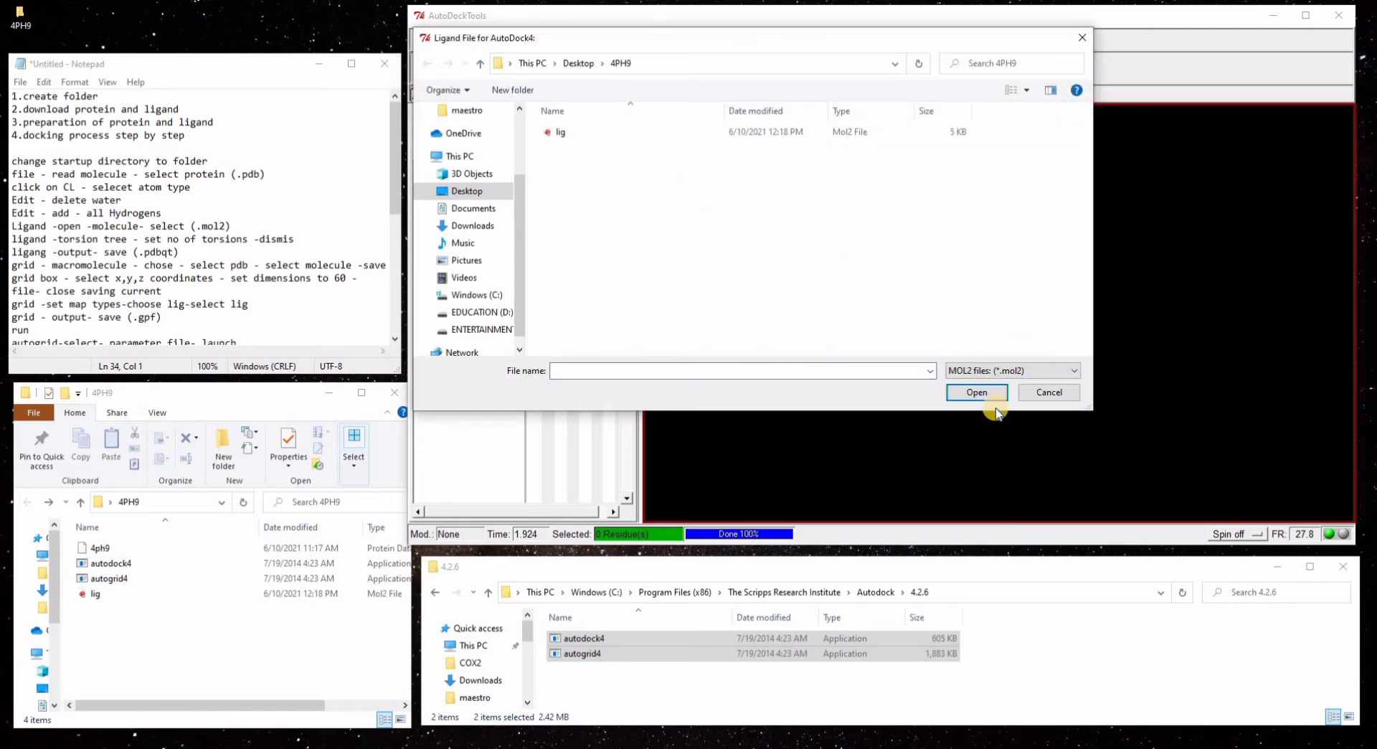
pyautogui.click(572, 134)
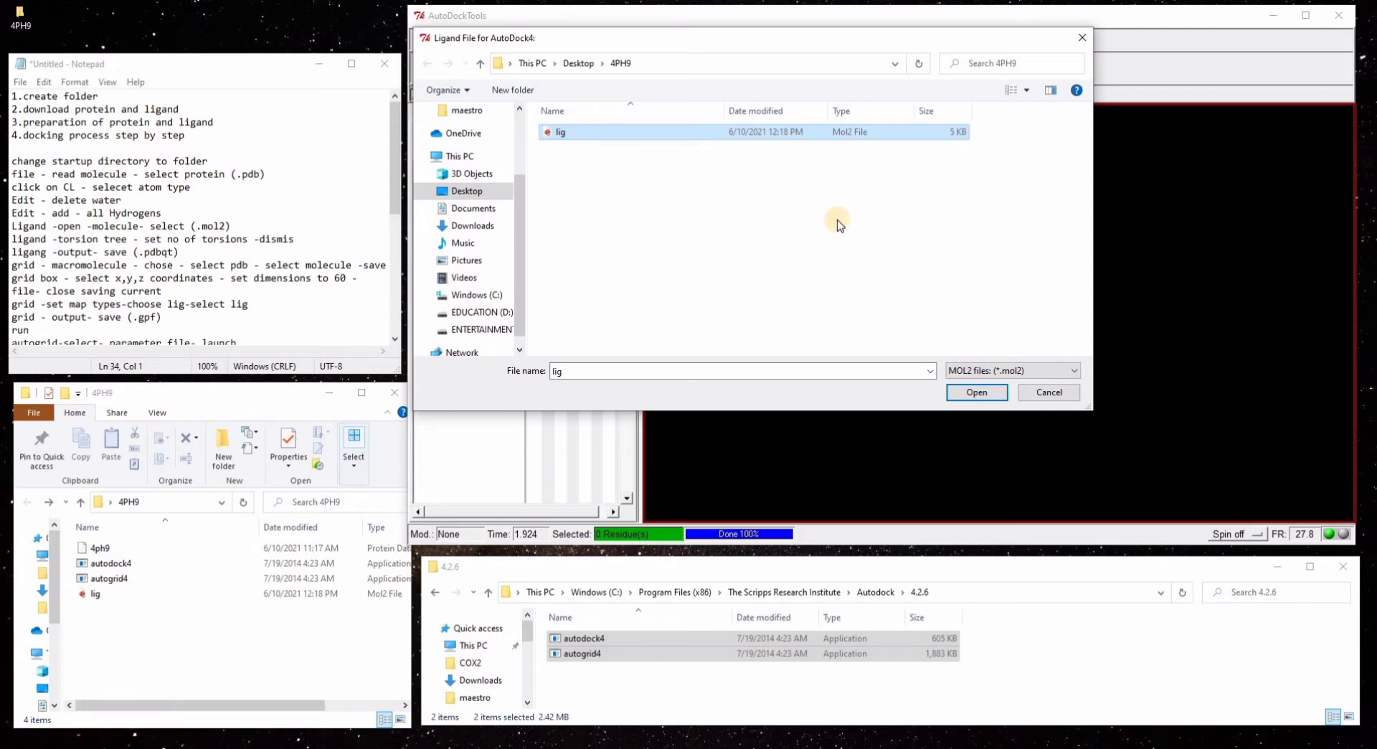
pyautogui.click(986, 393)
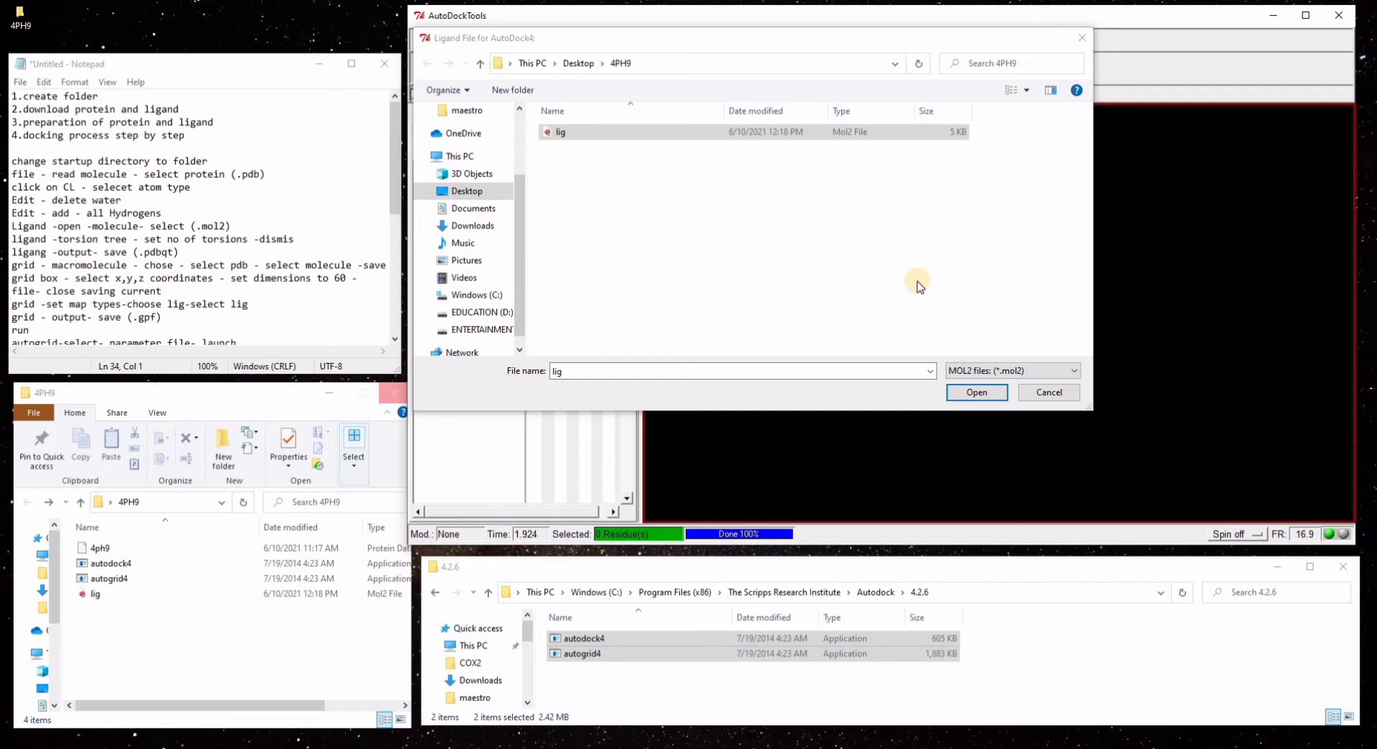
pyautogui.click(987, 396)
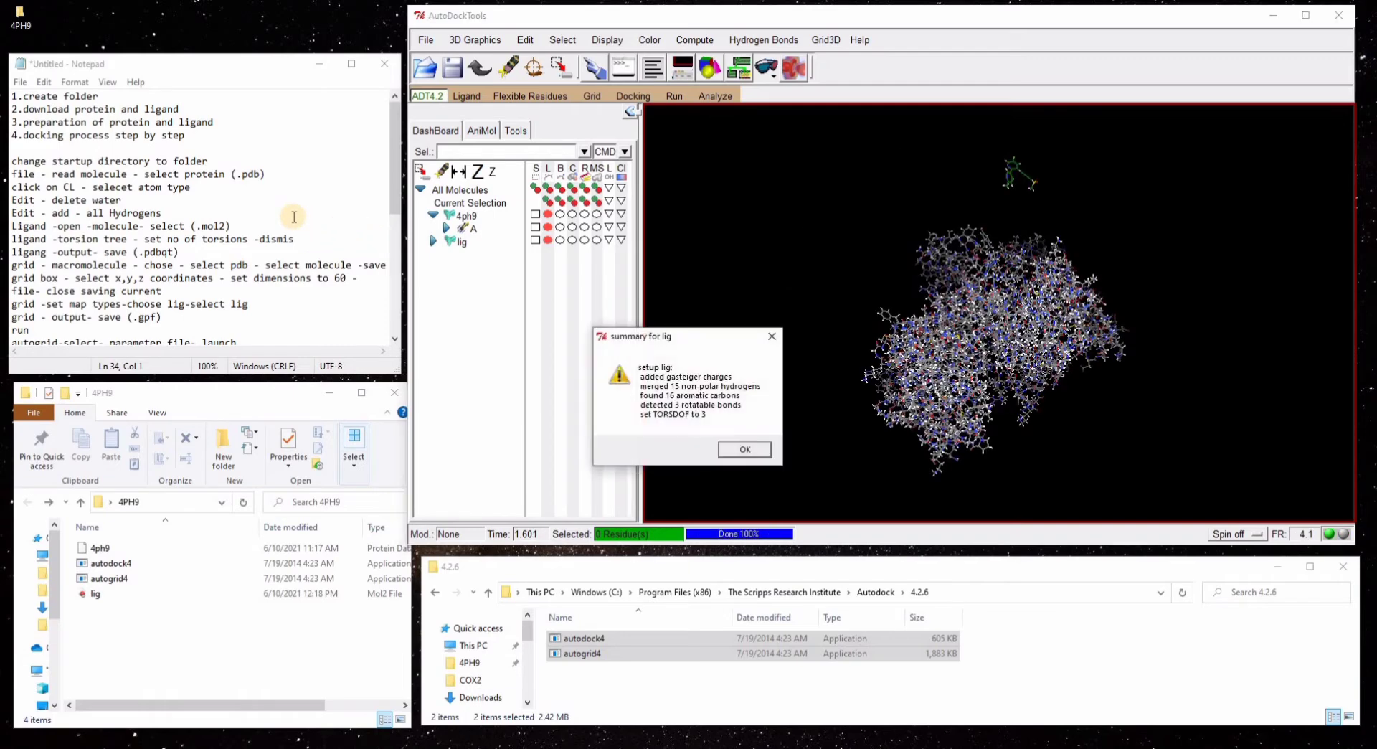
pyautogui.click(745, 450)
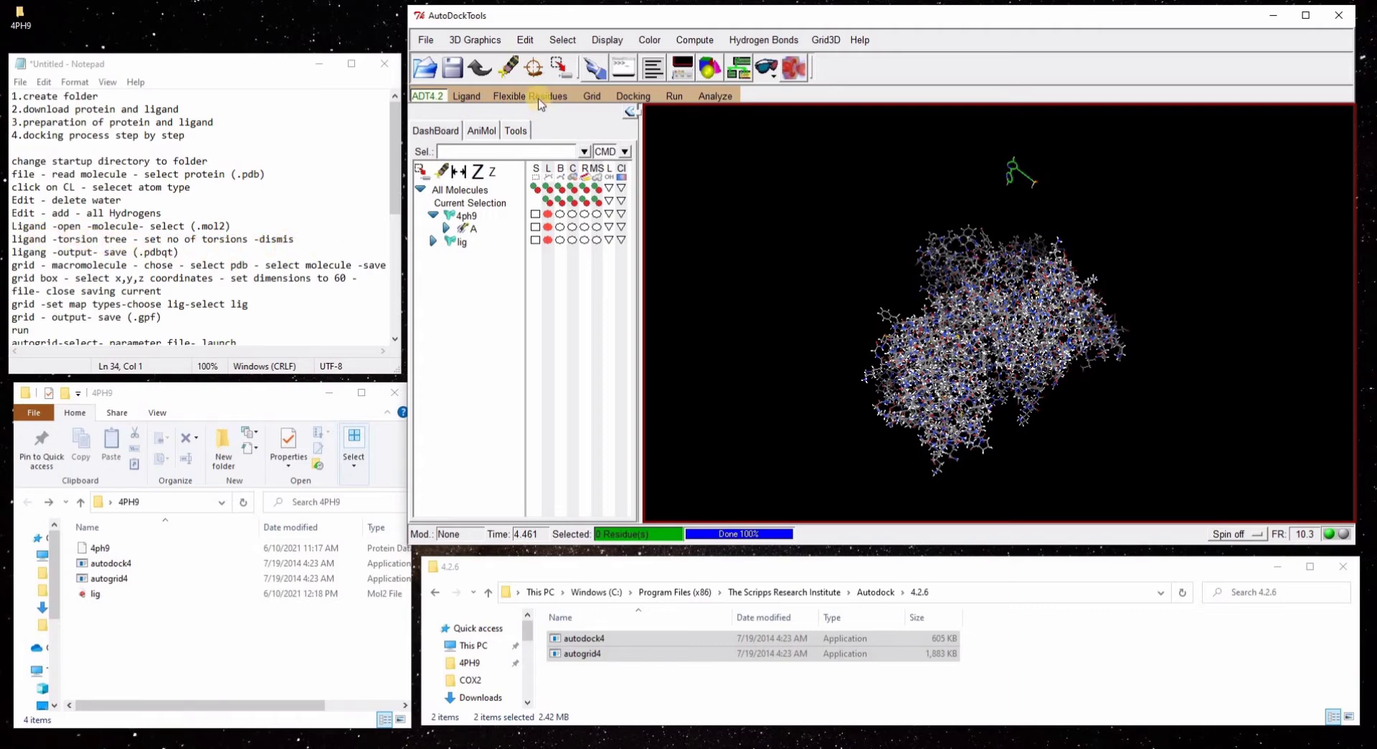
# - Accept 3 active torsions moving the fewest atoms for the lig ligand
pyautogui.click(471, 96)
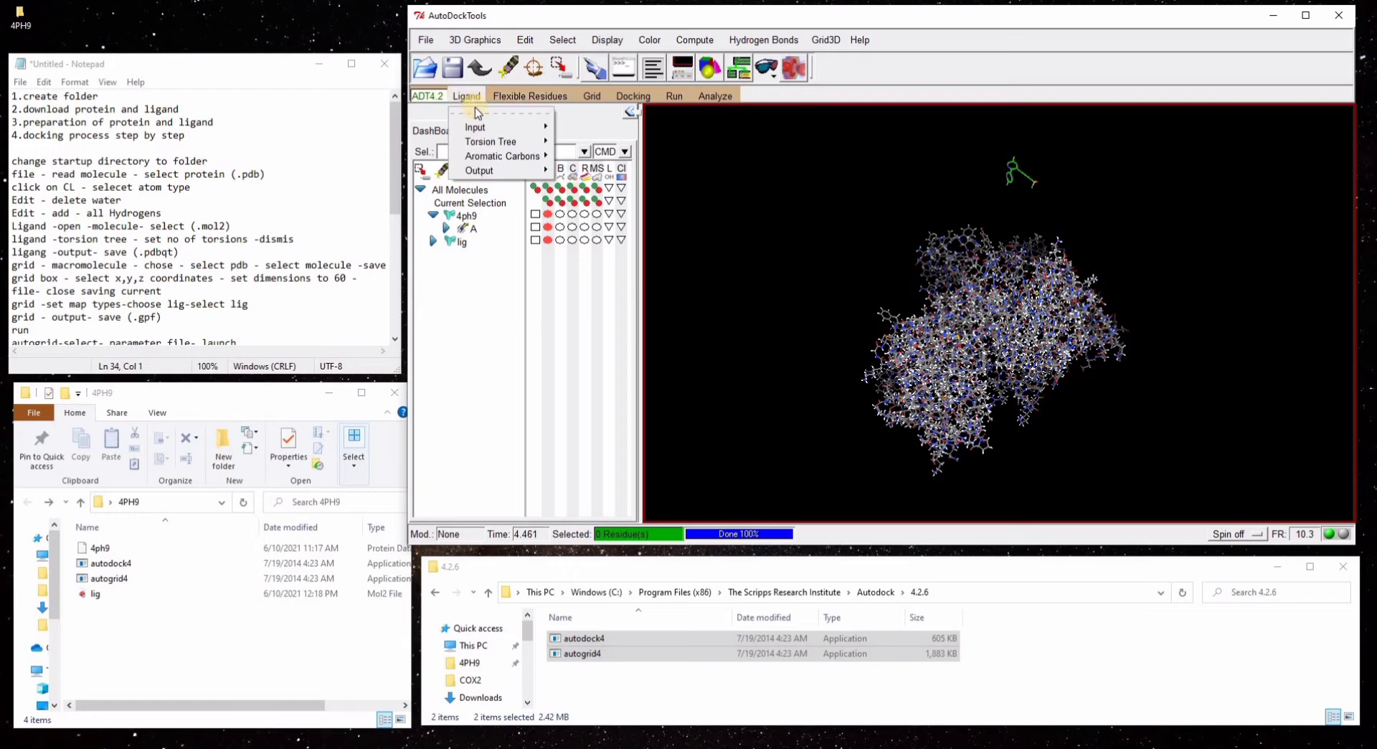
pyautogui.moveTo(504, 144)
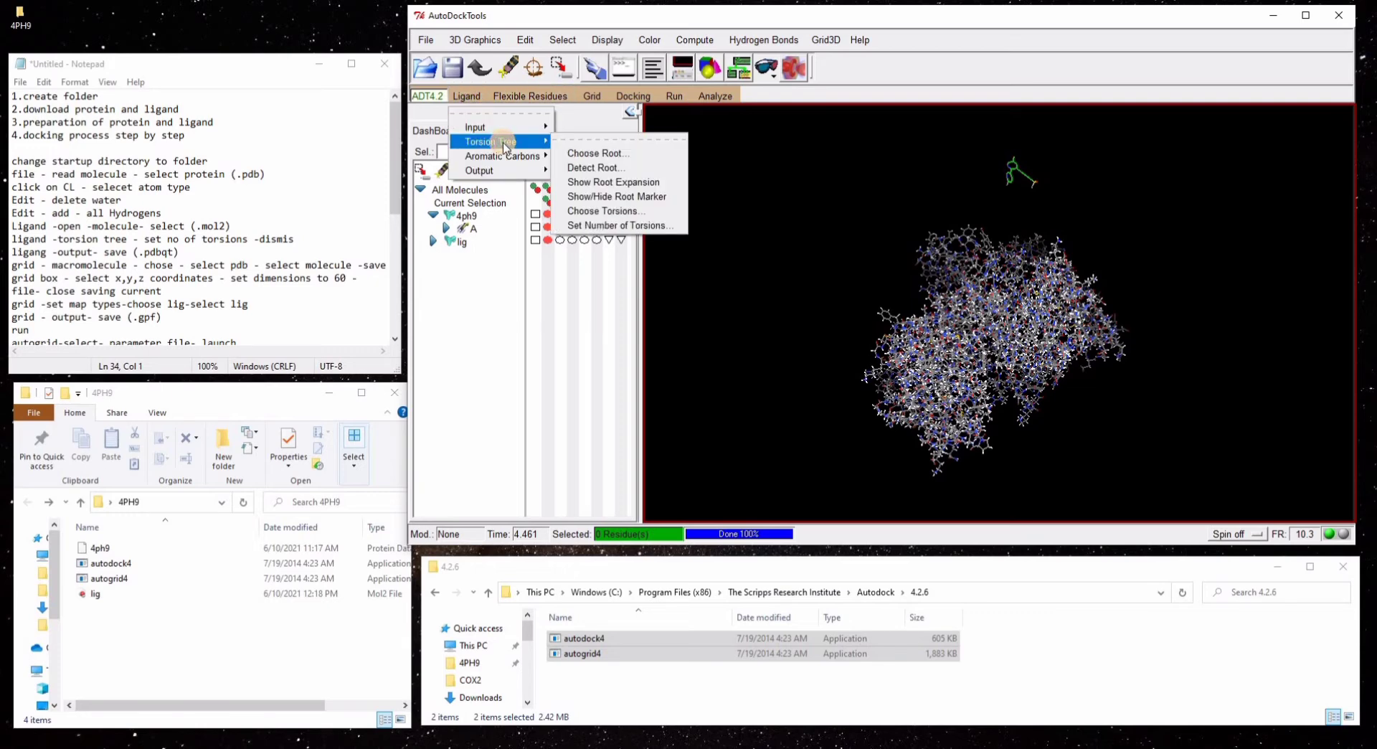
pyautogui.click(615, 224)
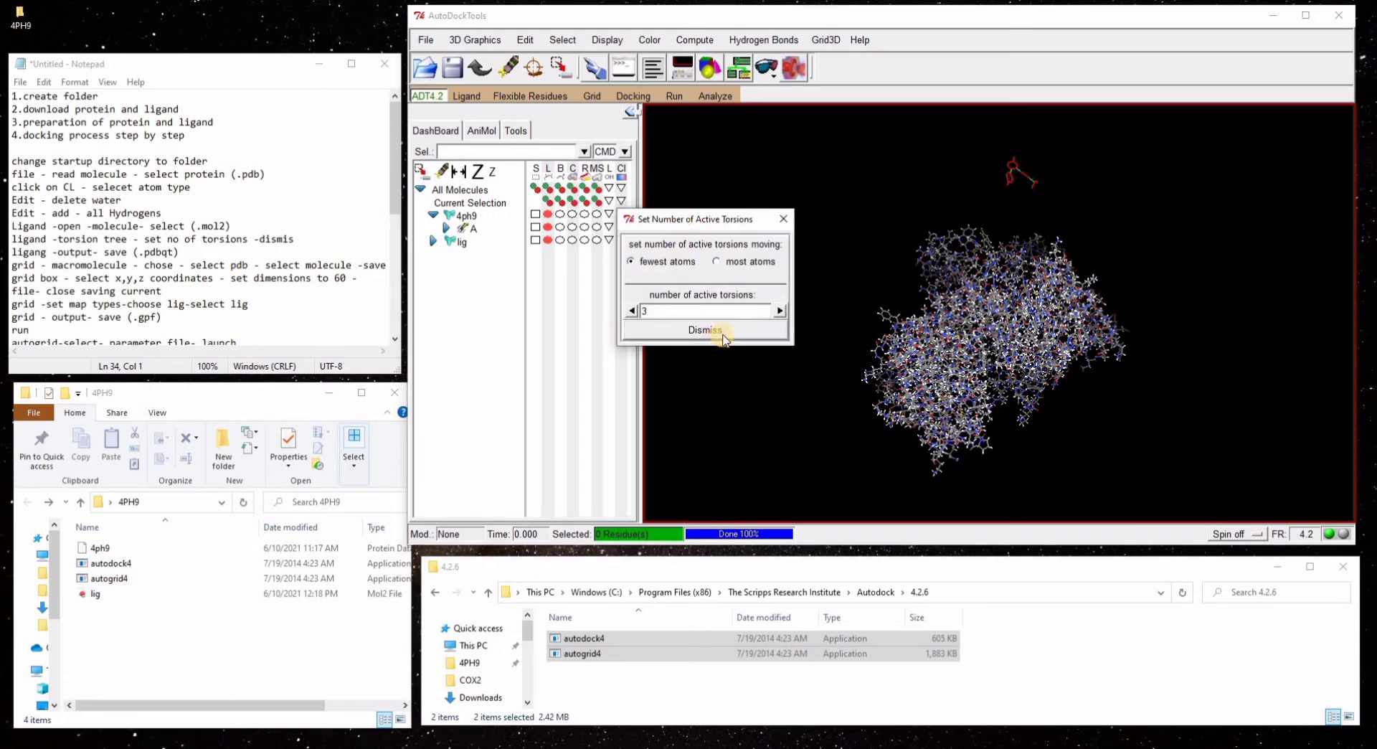
pyautogui.click(733, 330)
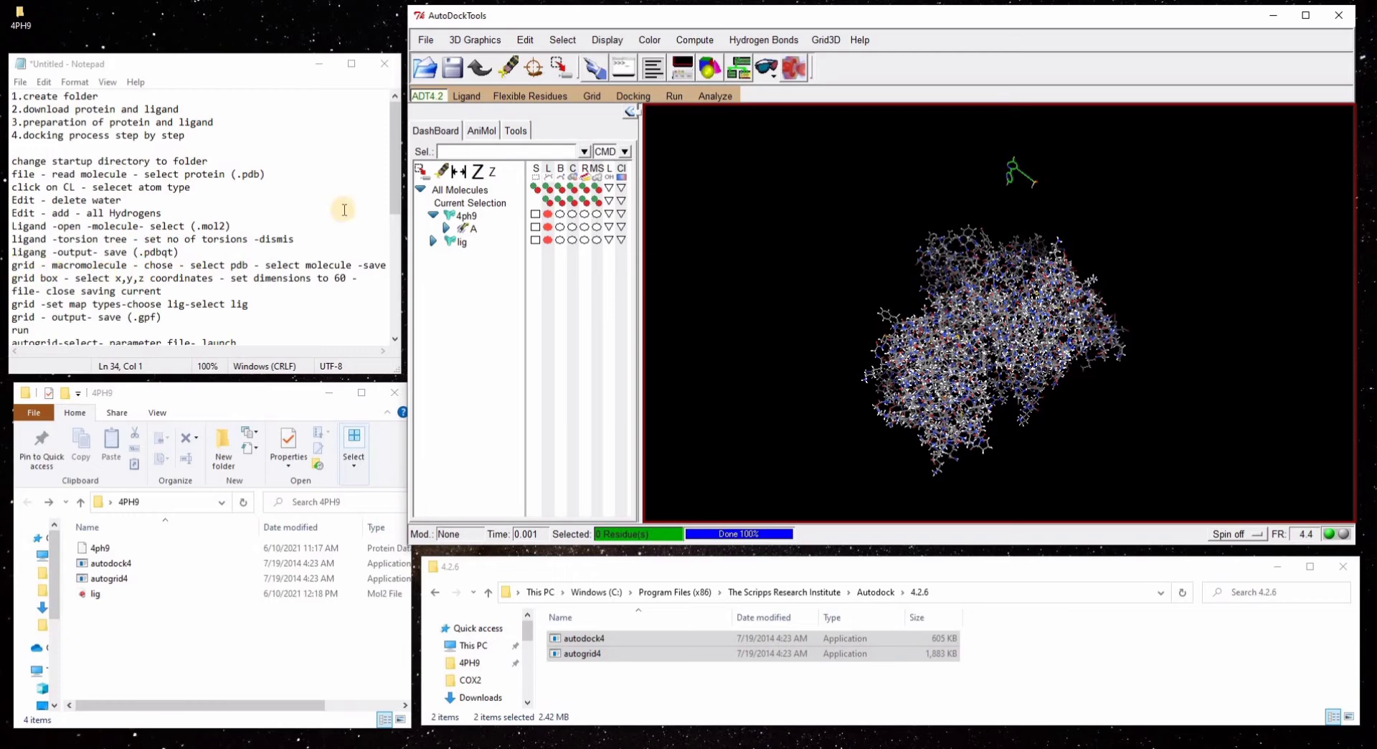
# - Save the prepared ligand in PDBQT format as lig in the 4PH9 folder
pyautogui.click(470, 96)
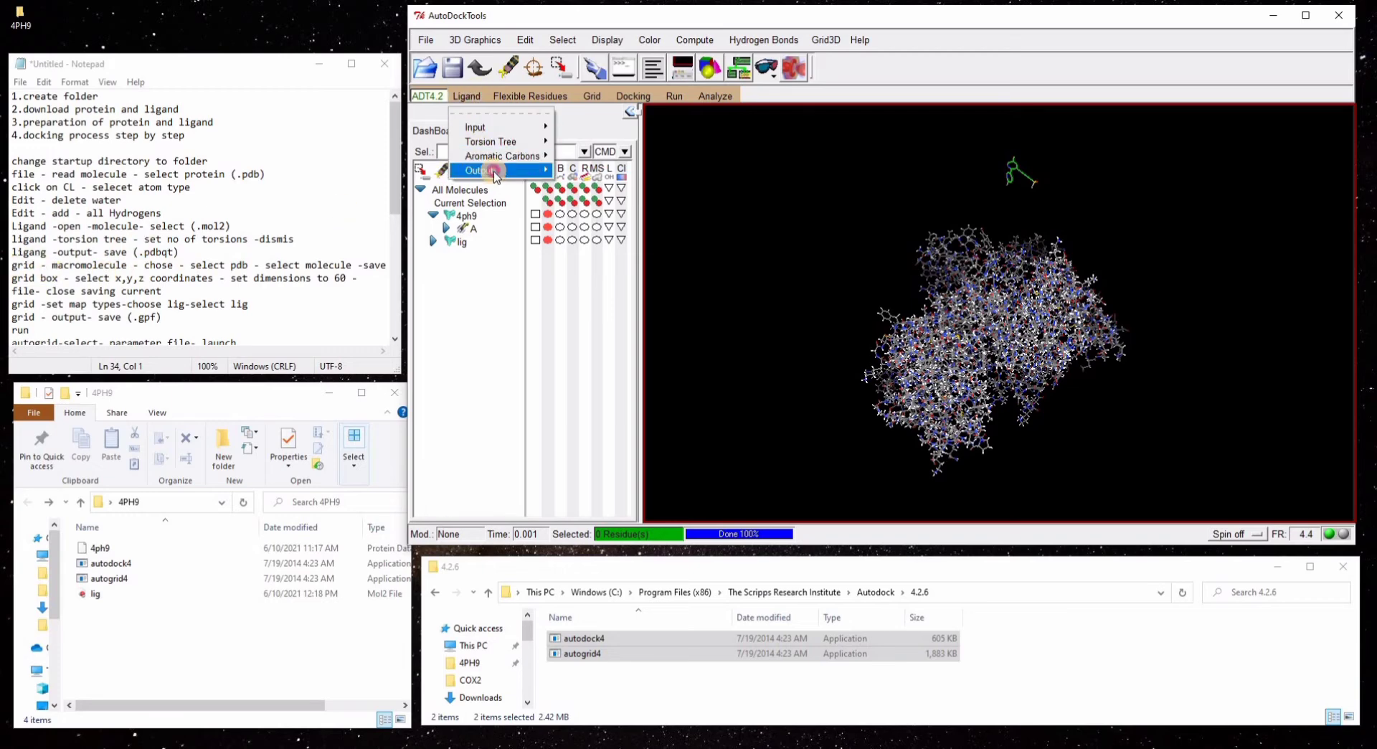
pyautogui.moveTo(495, 170)
pyautogui.click(597, 184)
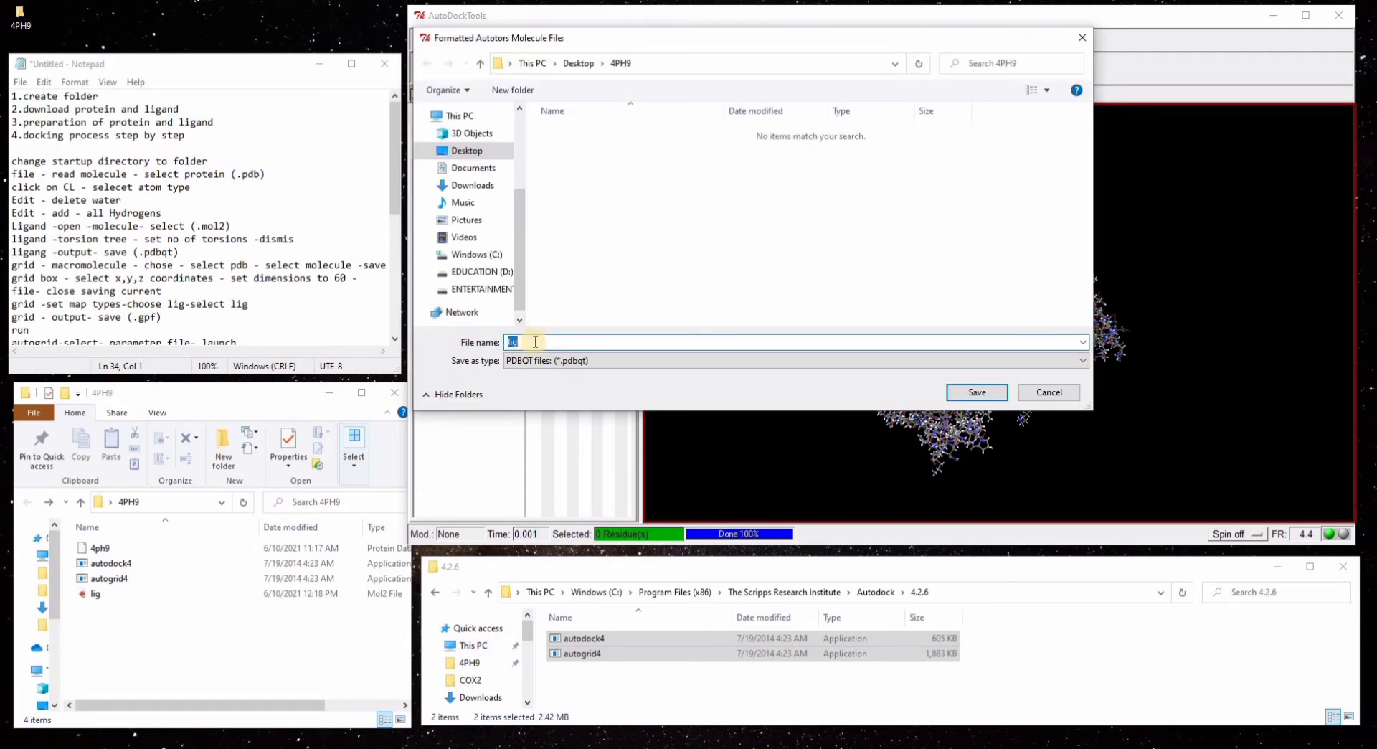
pyautogui.click(978, 393)
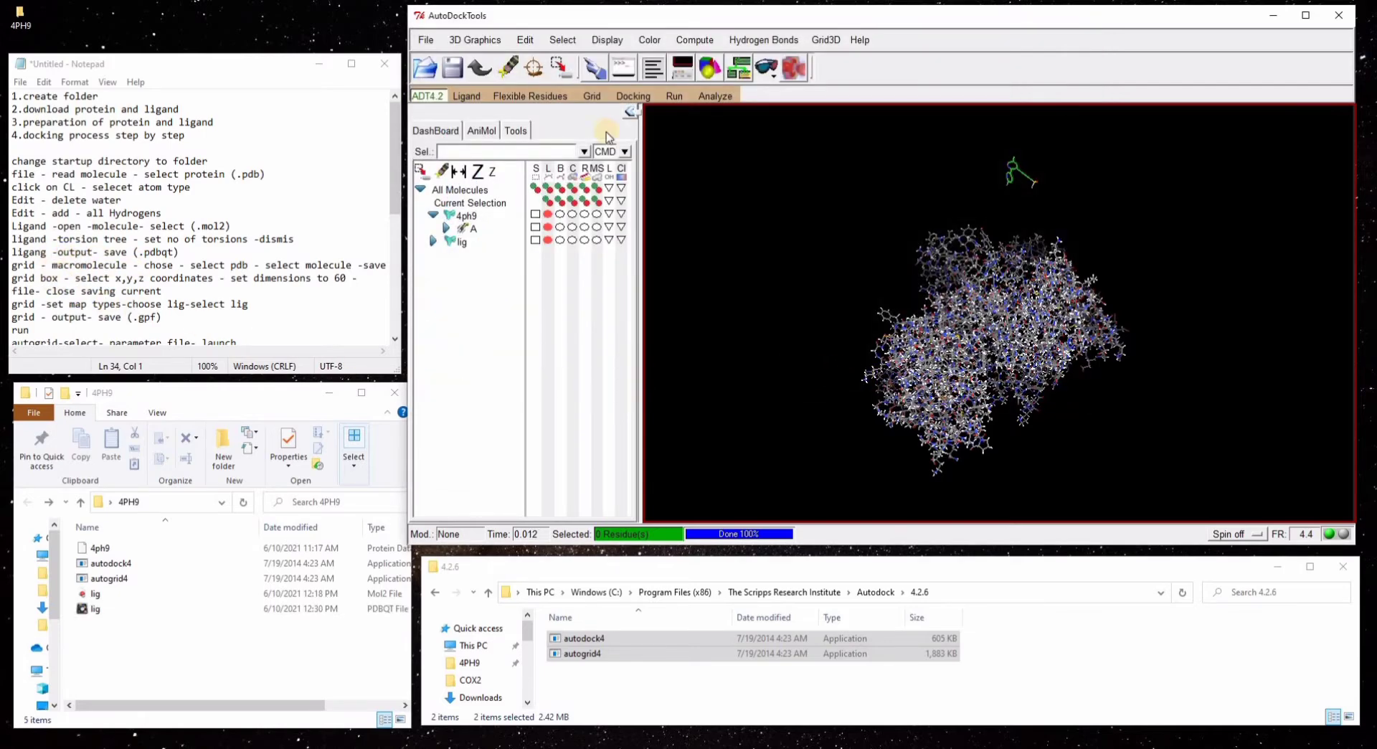
# - Choose 4ph9 as the grid macromolecule and save it in PDBQT format as 4ph9 in the 4PH9 folder
pyautogui.click(591, 96)
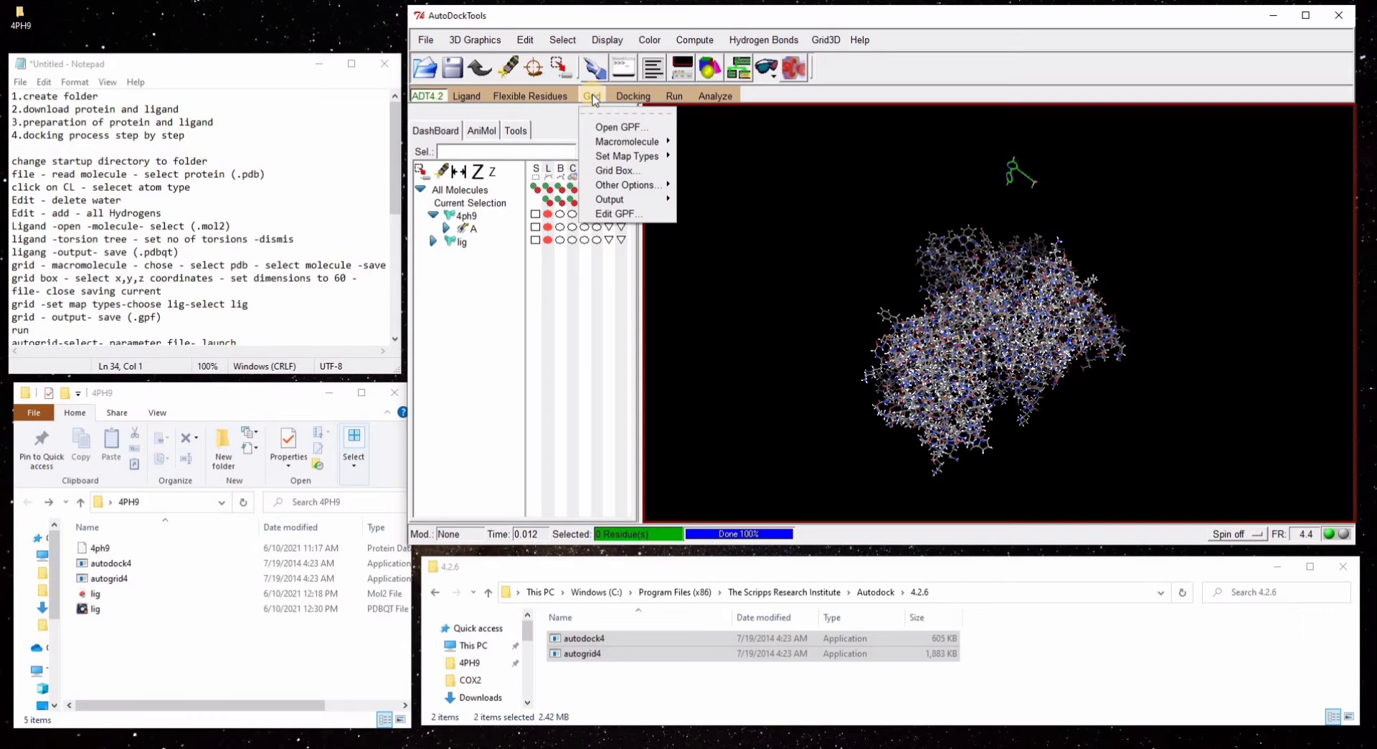
pyautogui.moveTo(622, 149)
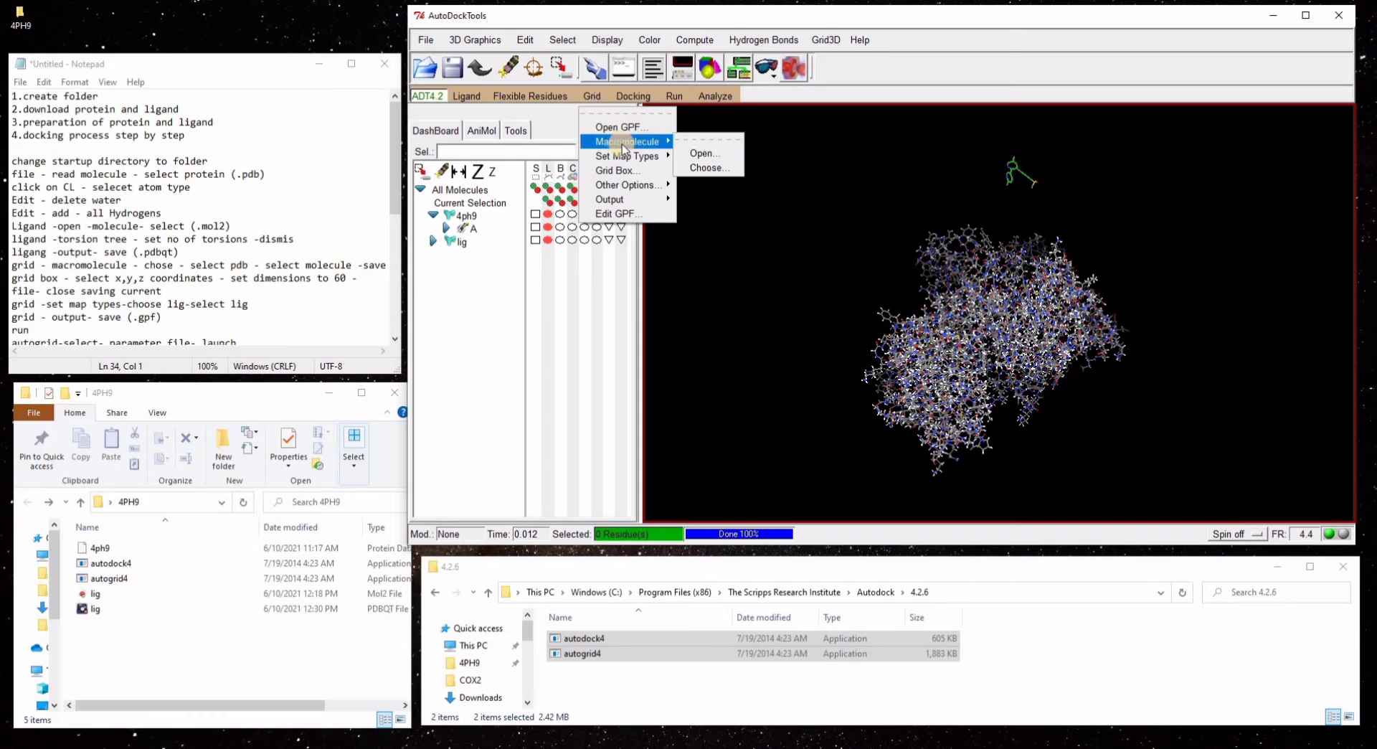
pyautogui.click(709, 168)
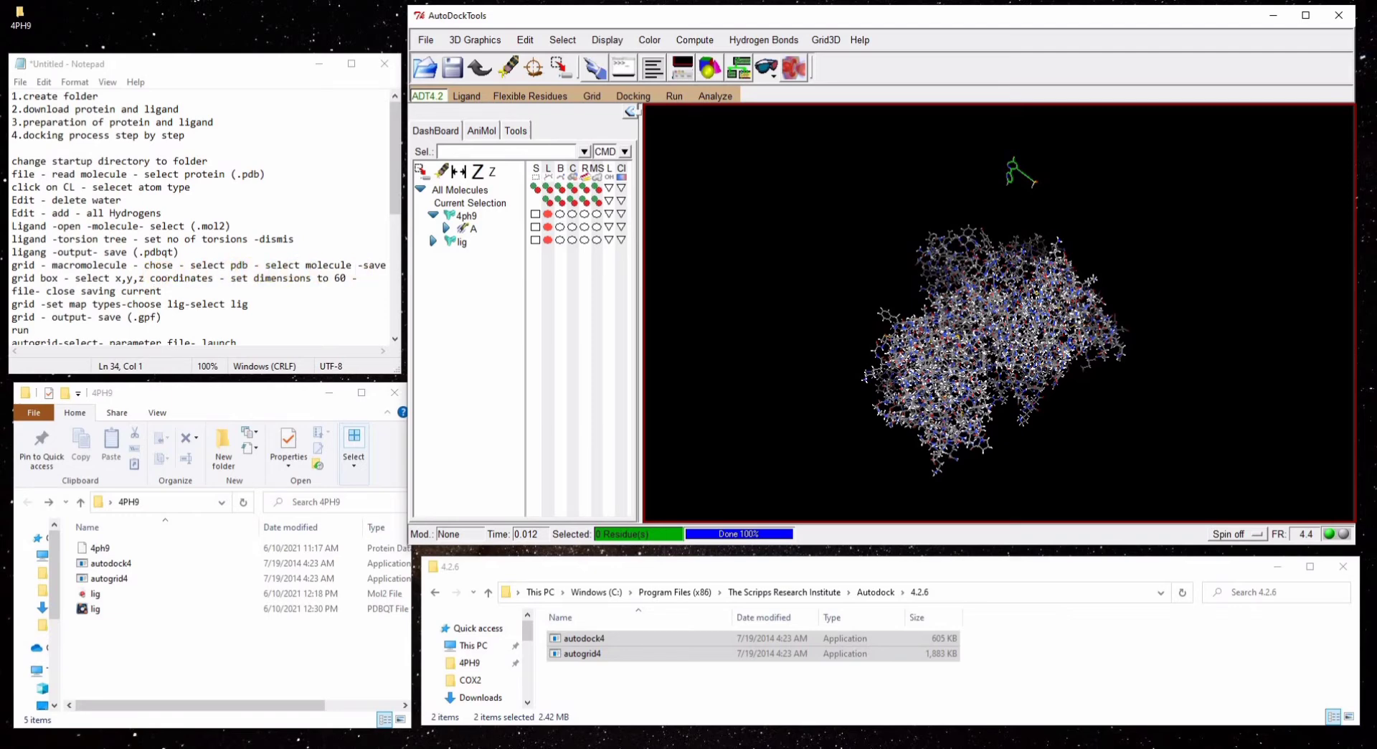
pyautogui.moveTo(763, 175); pyautogui.dragTo(742, 179)
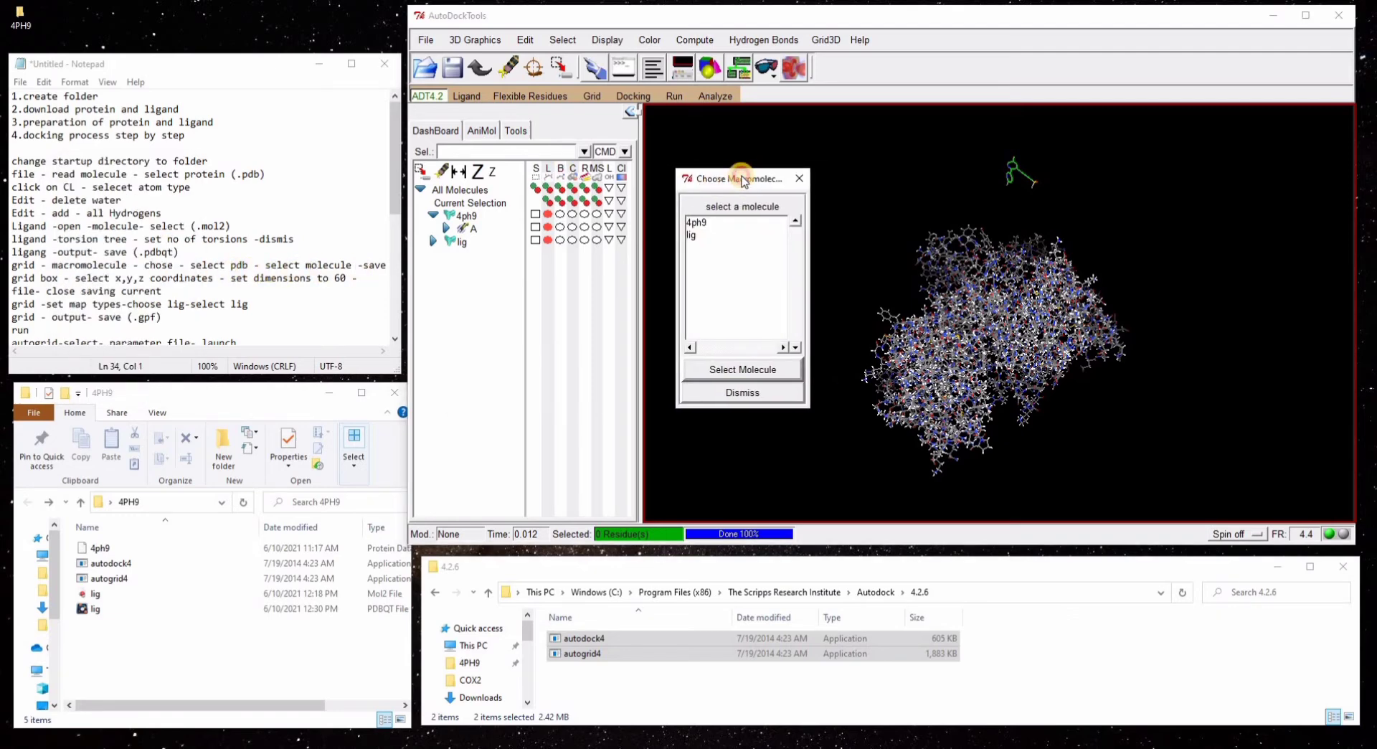
pyautogui.click(705, 223)
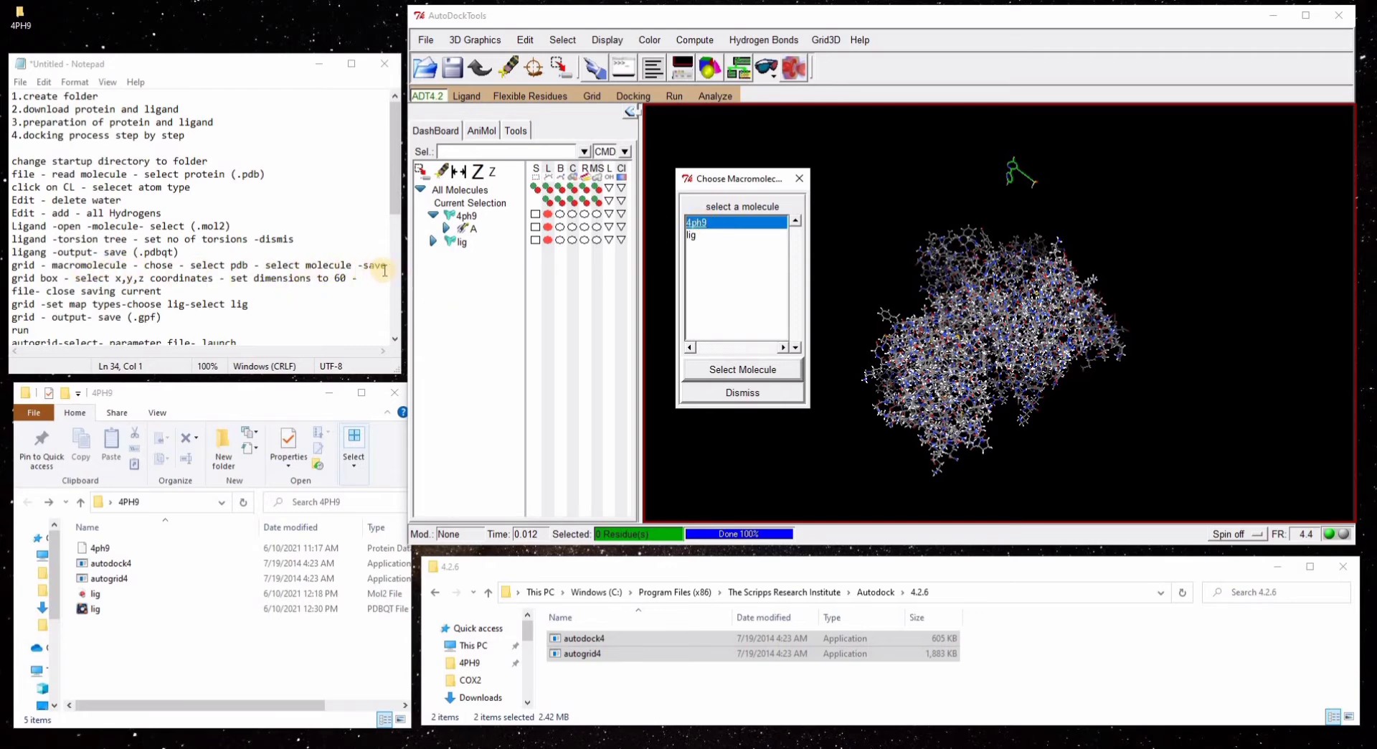
pyautogui.click(743, 370)
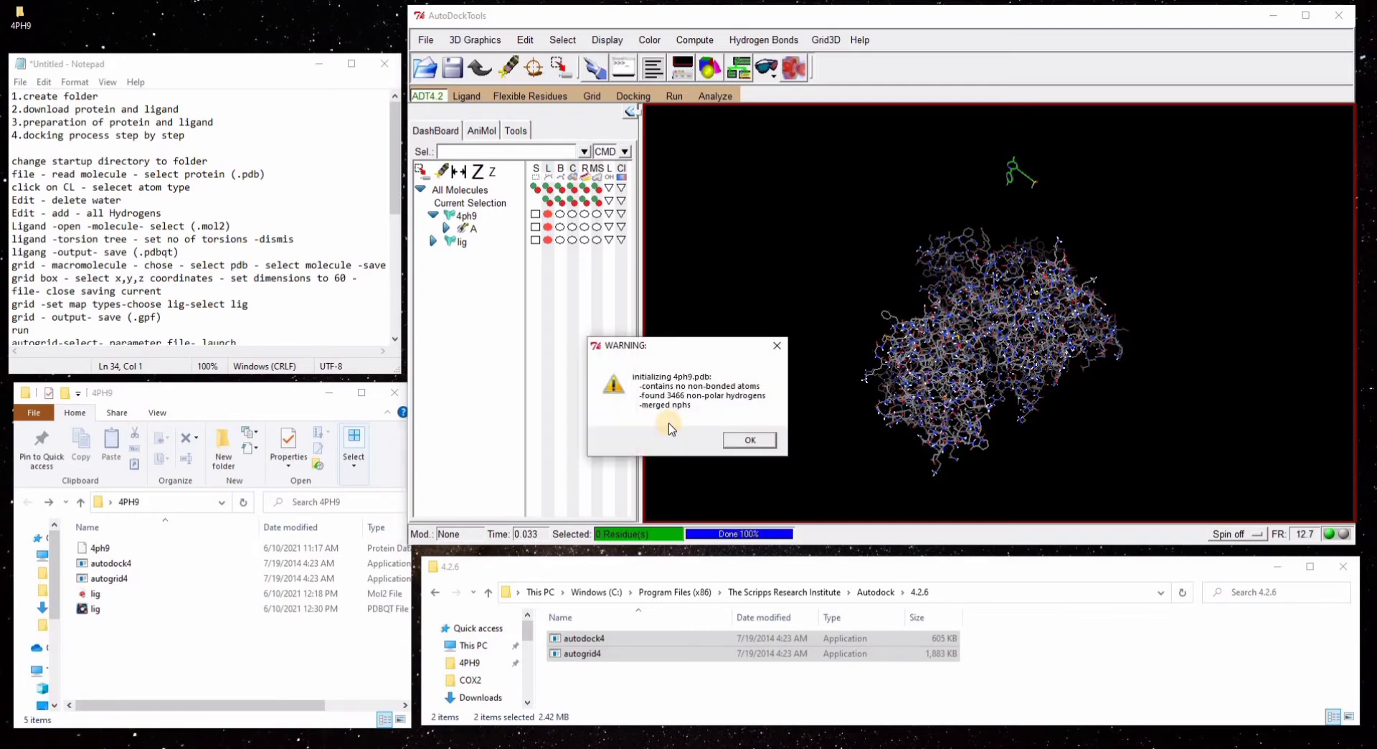
pyautogui.click(748, 440)
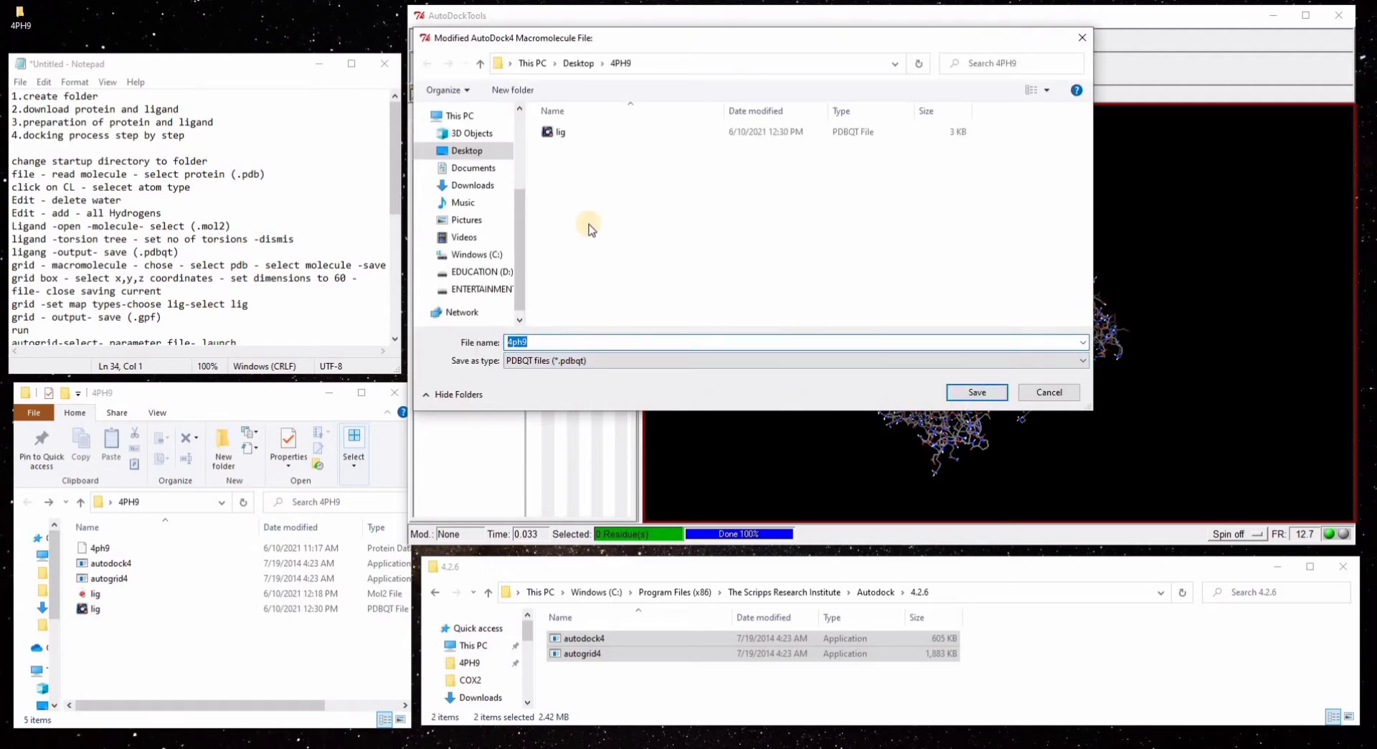
pyautogui.click(971, 392)
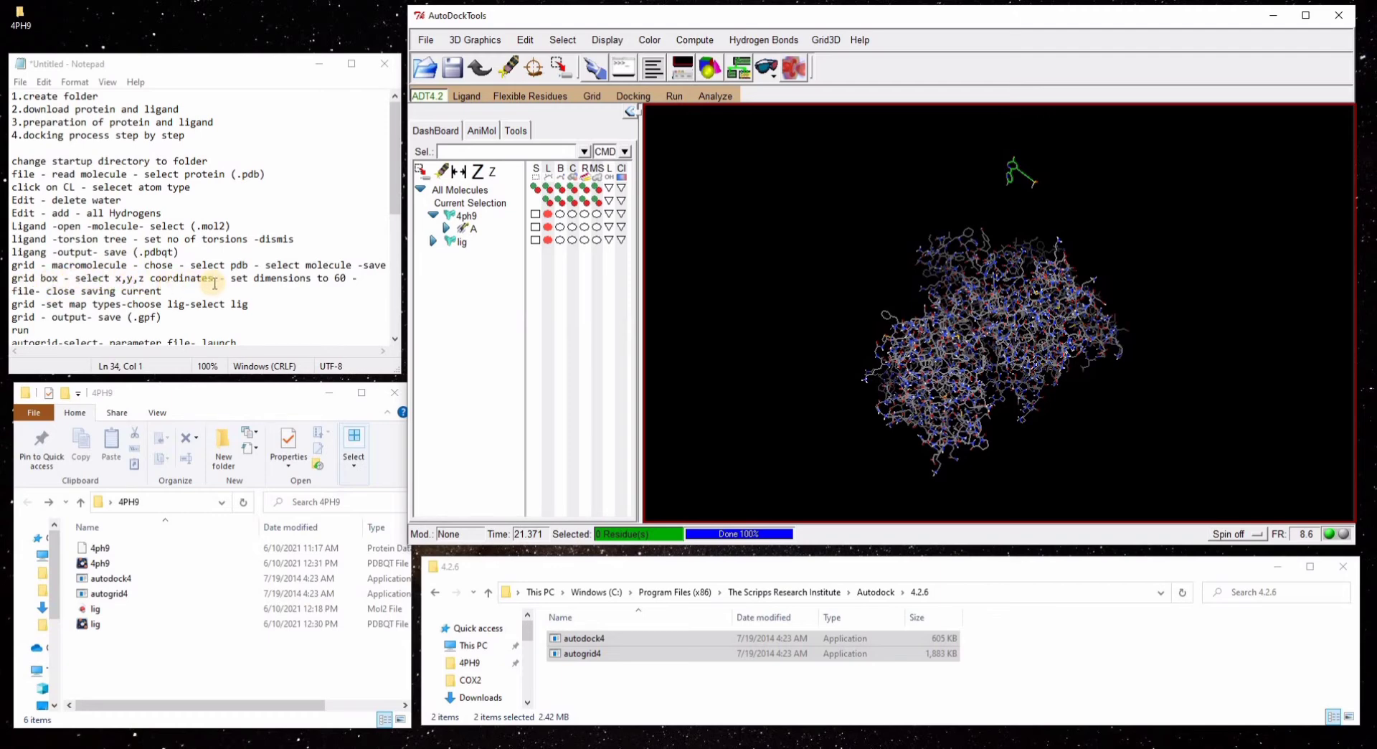
# - Set the grid box to 60 points in each of the x, y and z dimensions
pyautogui.click(601, 96)
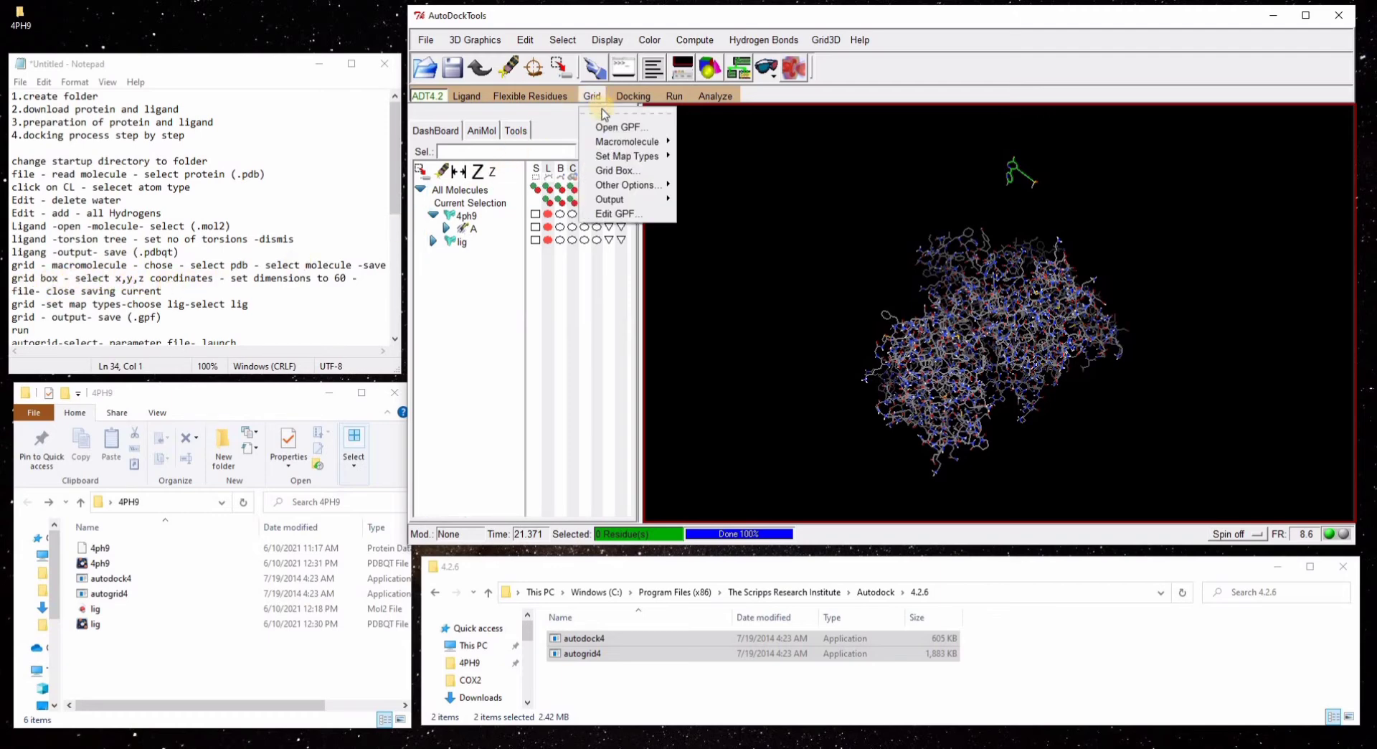
pyautogui.click(639, 170)
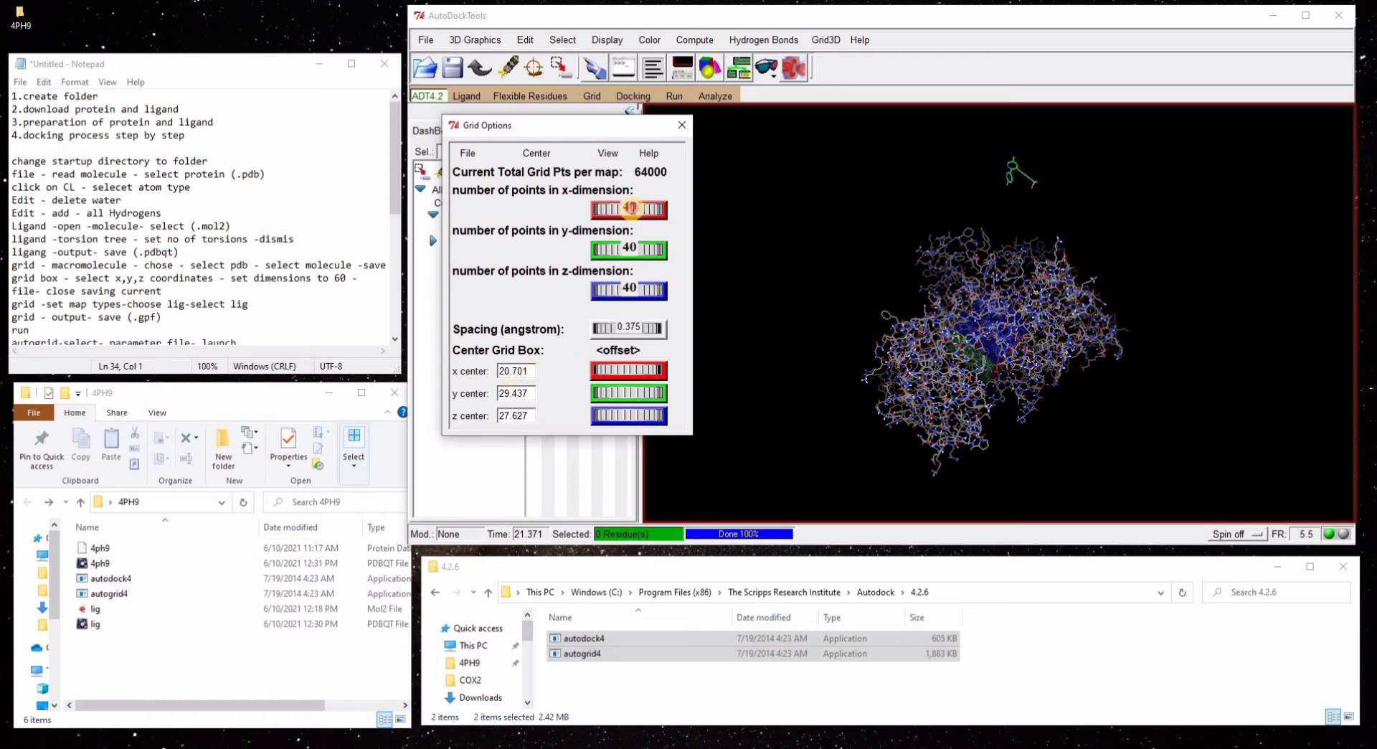
pyautogui.moveTo(630, 208); pyautogui.dragTo(630, 288)
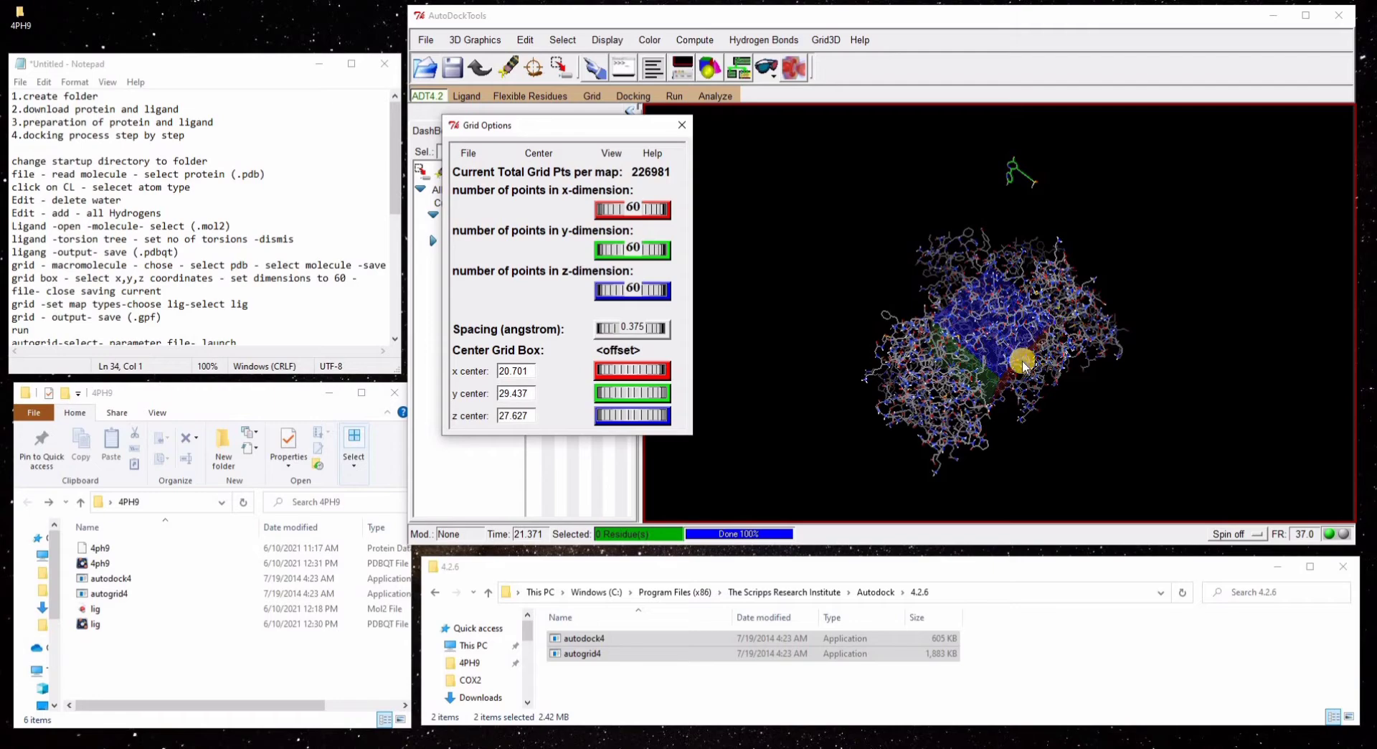
pyautogui.moveTo(1002, 387); pyautogui.dragTo(927, 258)
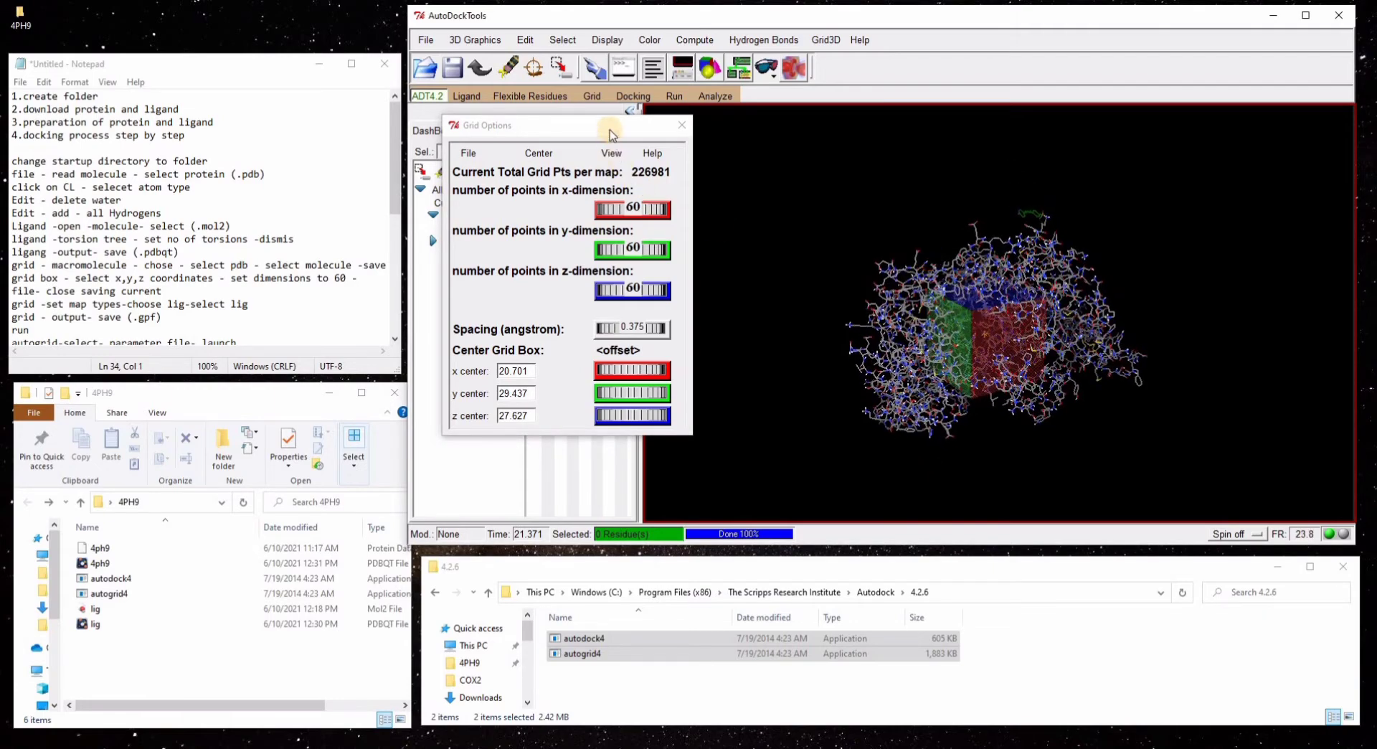
# - Select the residue IBP601 at the end of chain A in the 4ph9 protein
pyautogui.moveTo(610, 130); pyautogui.dragTo(304, 247)
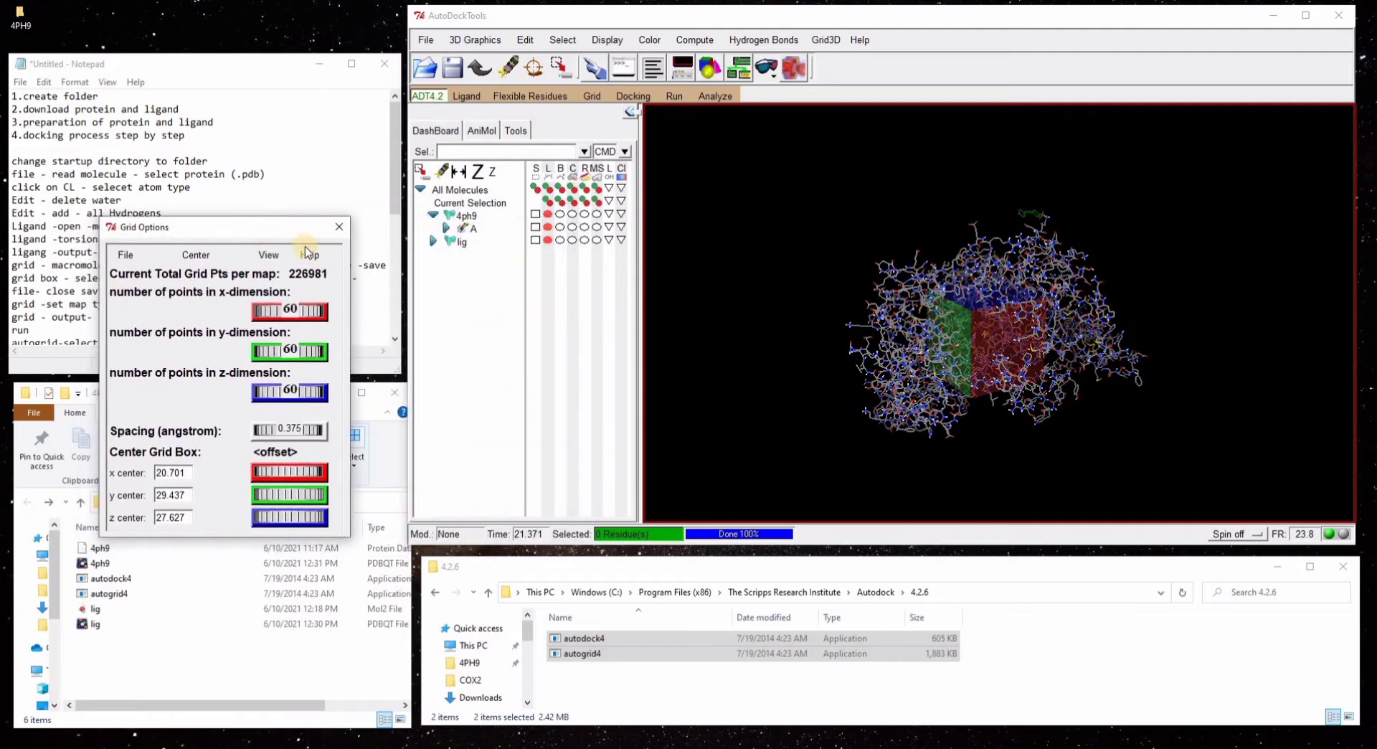
pyautogui.click(435, 215)
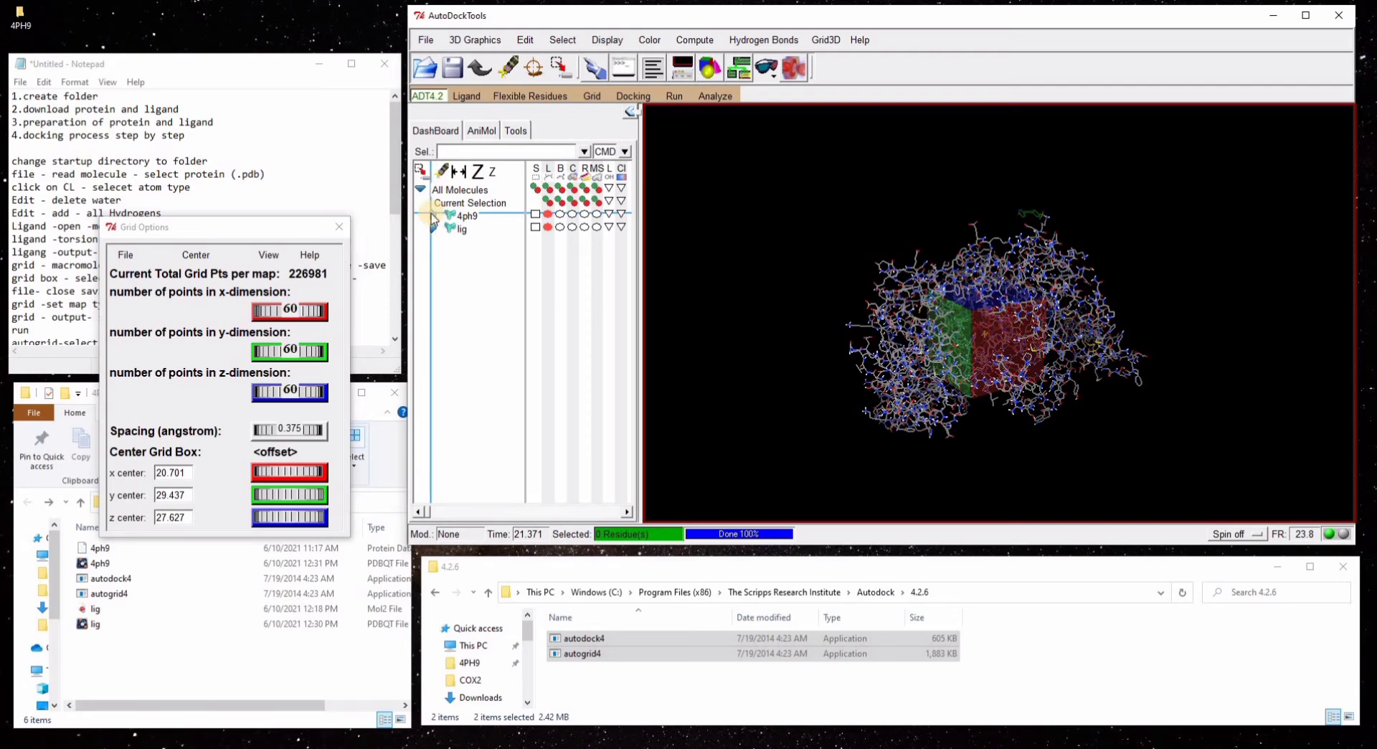
pyautogui.click(433, 215)
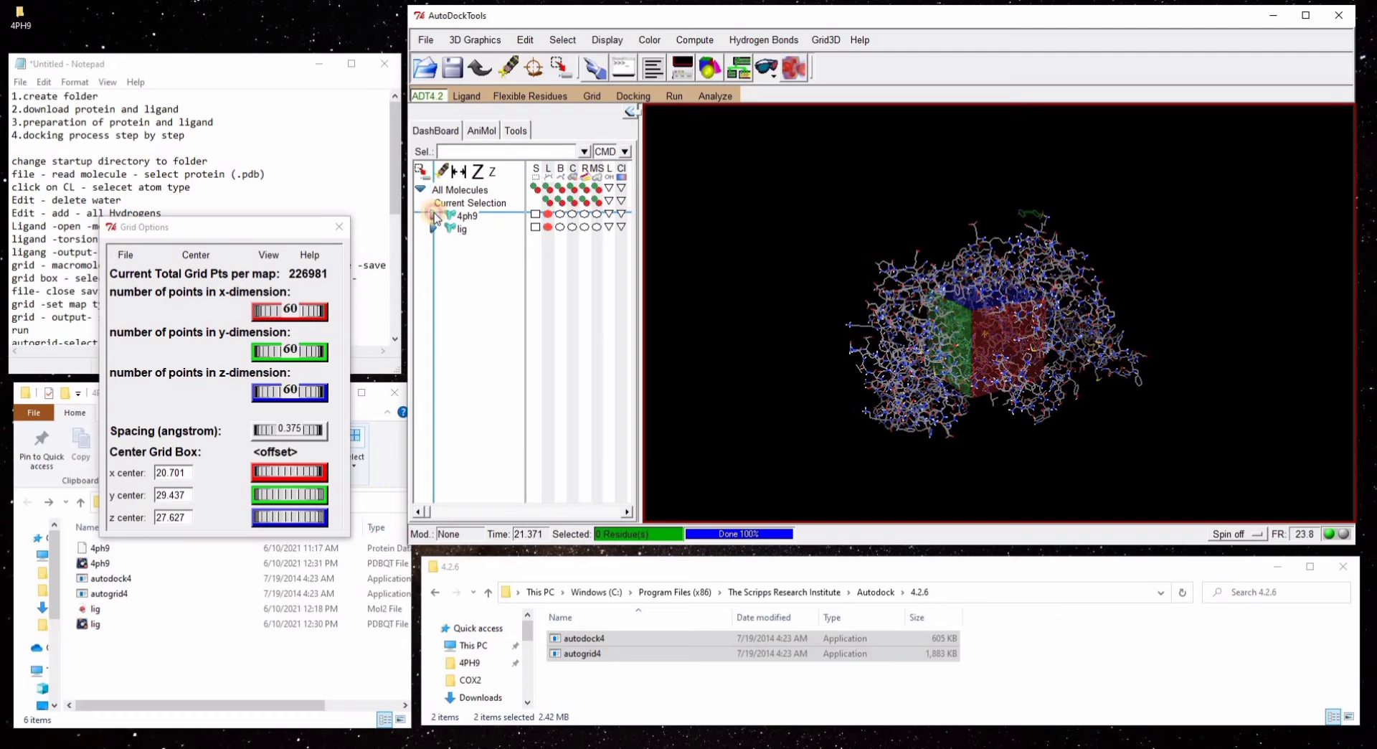
pyautogui.click(446, 228)
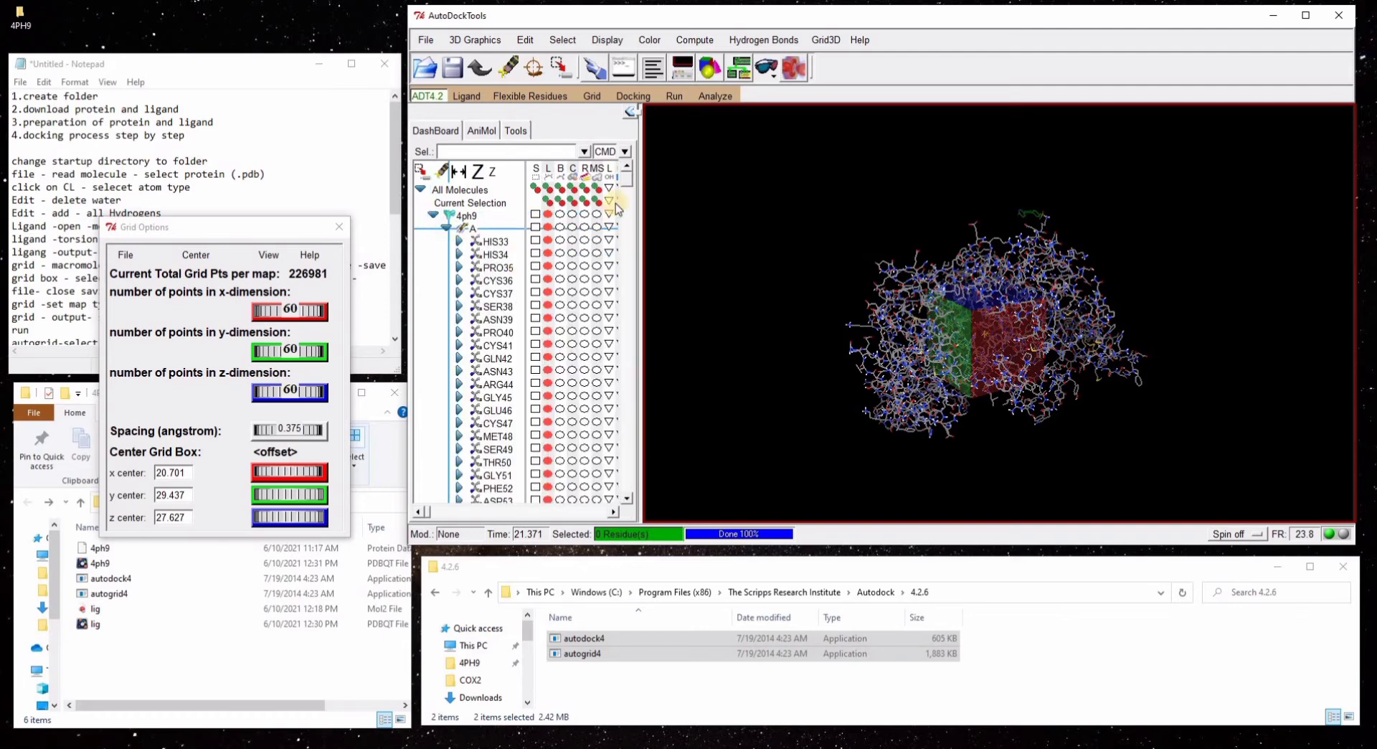
pyautogui.moveTo(626, 177); pyautogui.dragTo(633, 393)
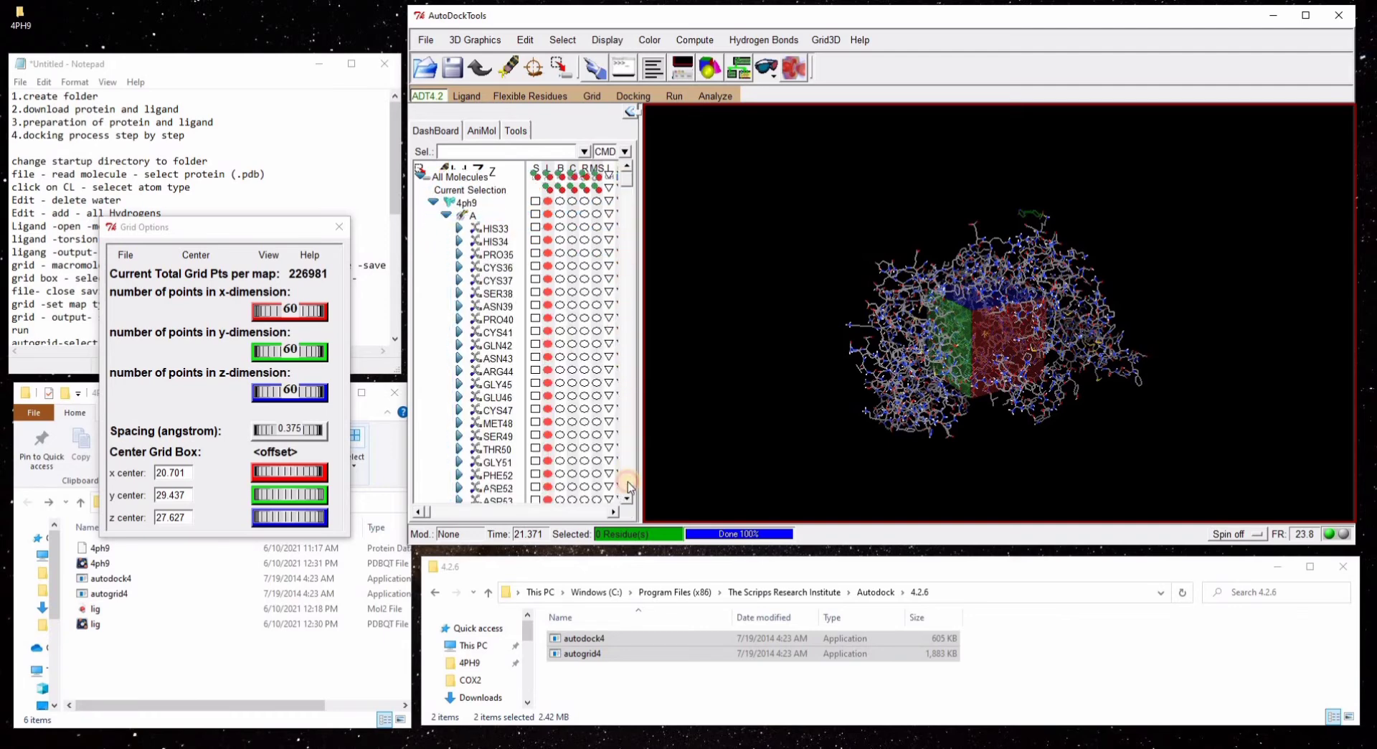
pyautogui.click(628, 494)
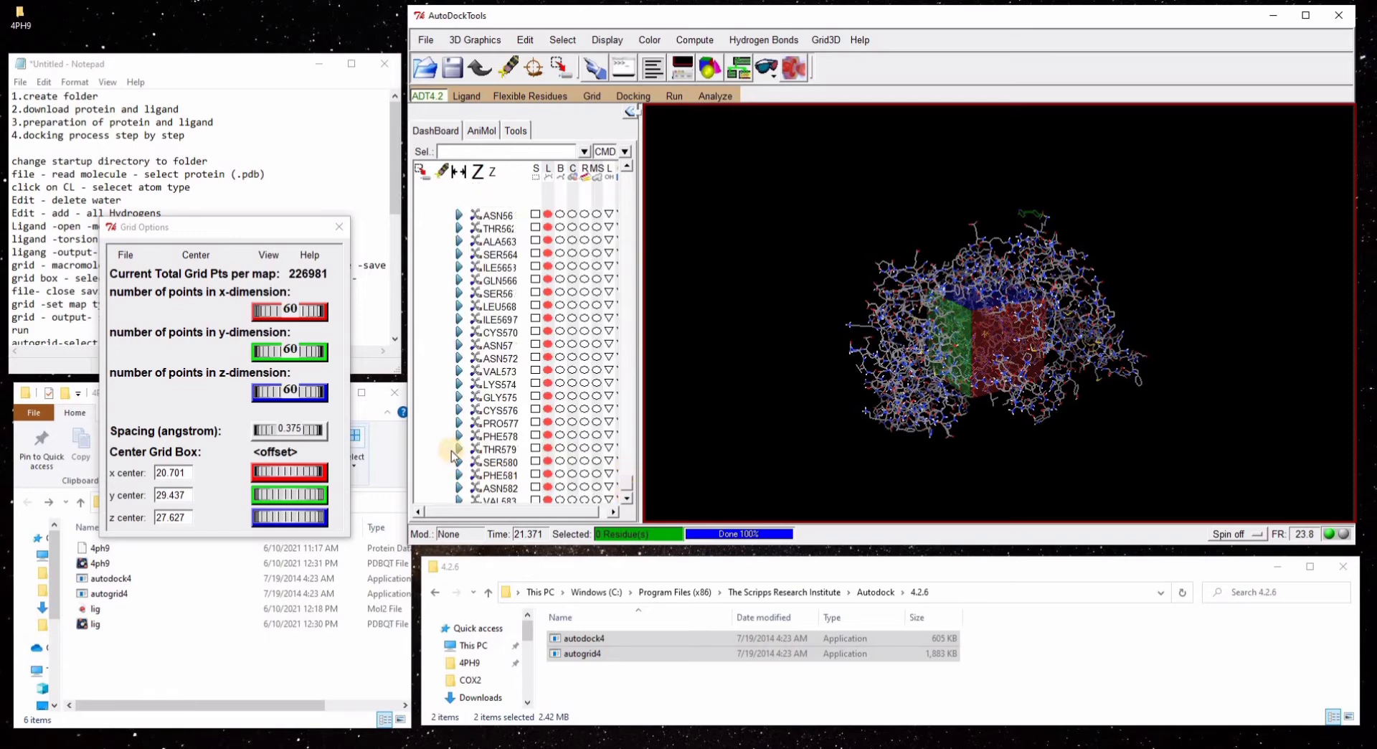
pyautogui.scroll(-5, 516, 487)
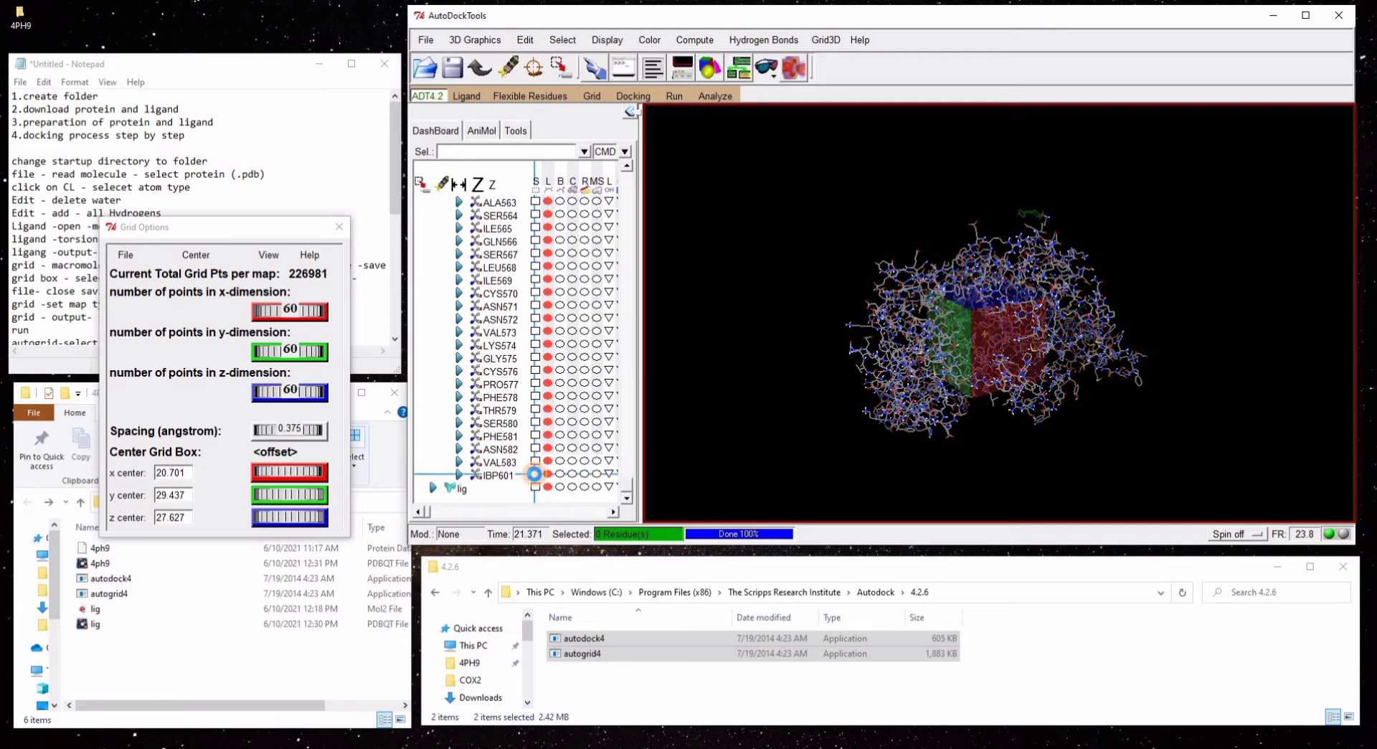
pyautogui.click(534, 473)
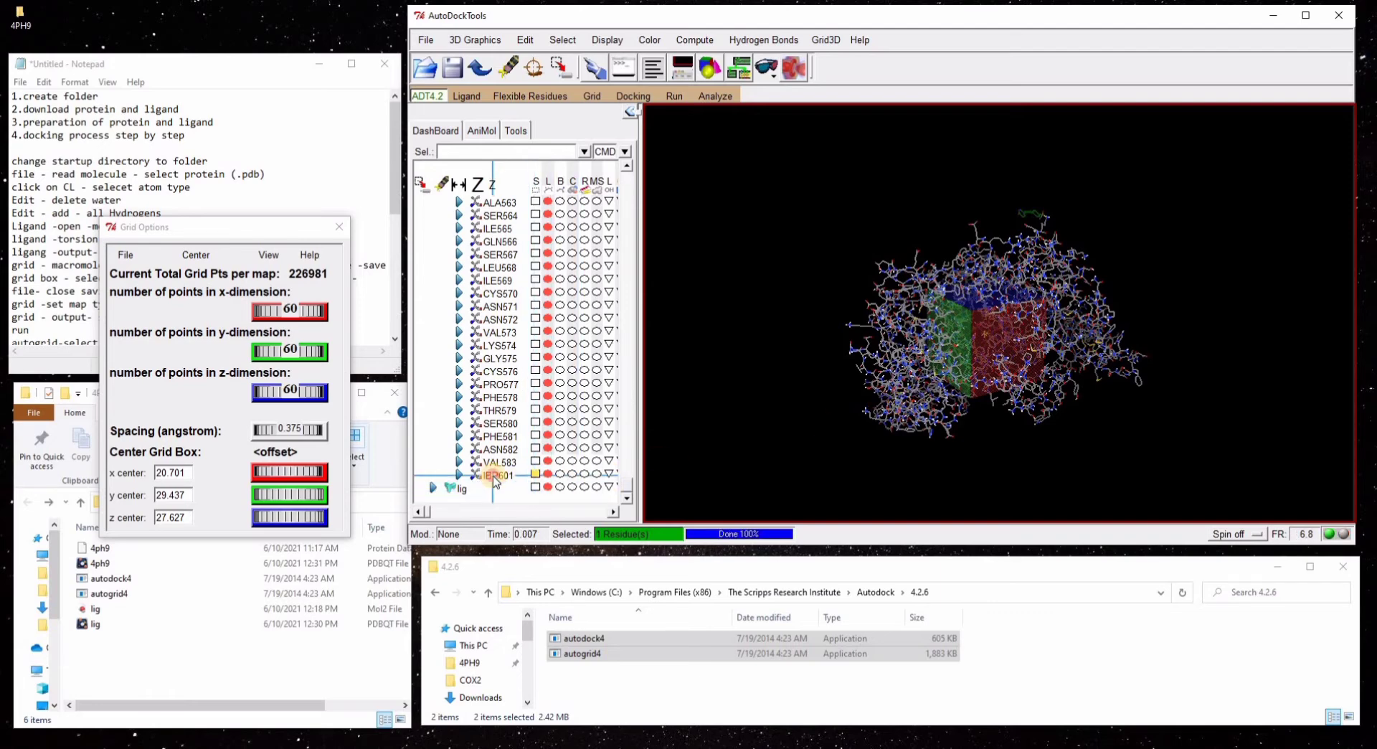
# - Display residue IBP601 of 4ph9 in the sticks-and-balls representation
pyautogui.scroll(3, 1024, 371)
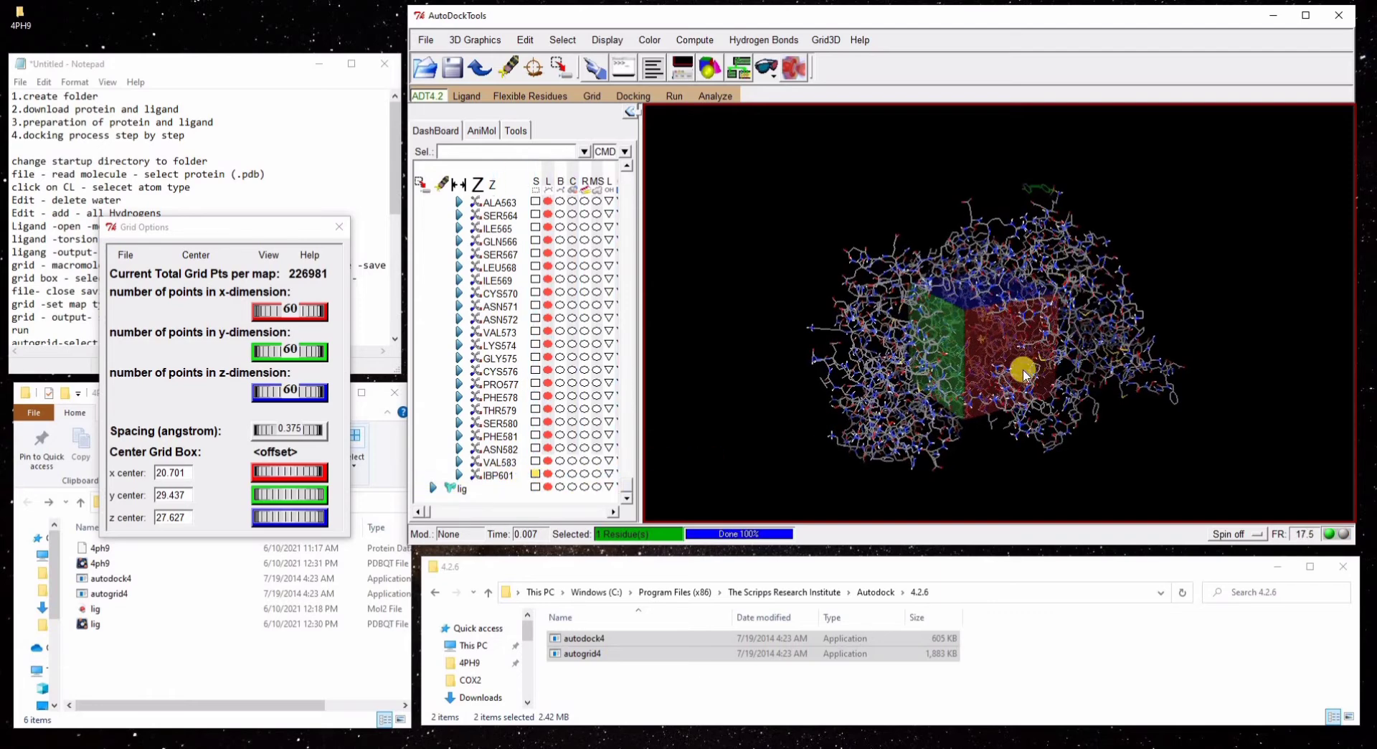
pyautogui.moveTo(966, 396); pyautogui.dragTo(1153, 426, button='middle')
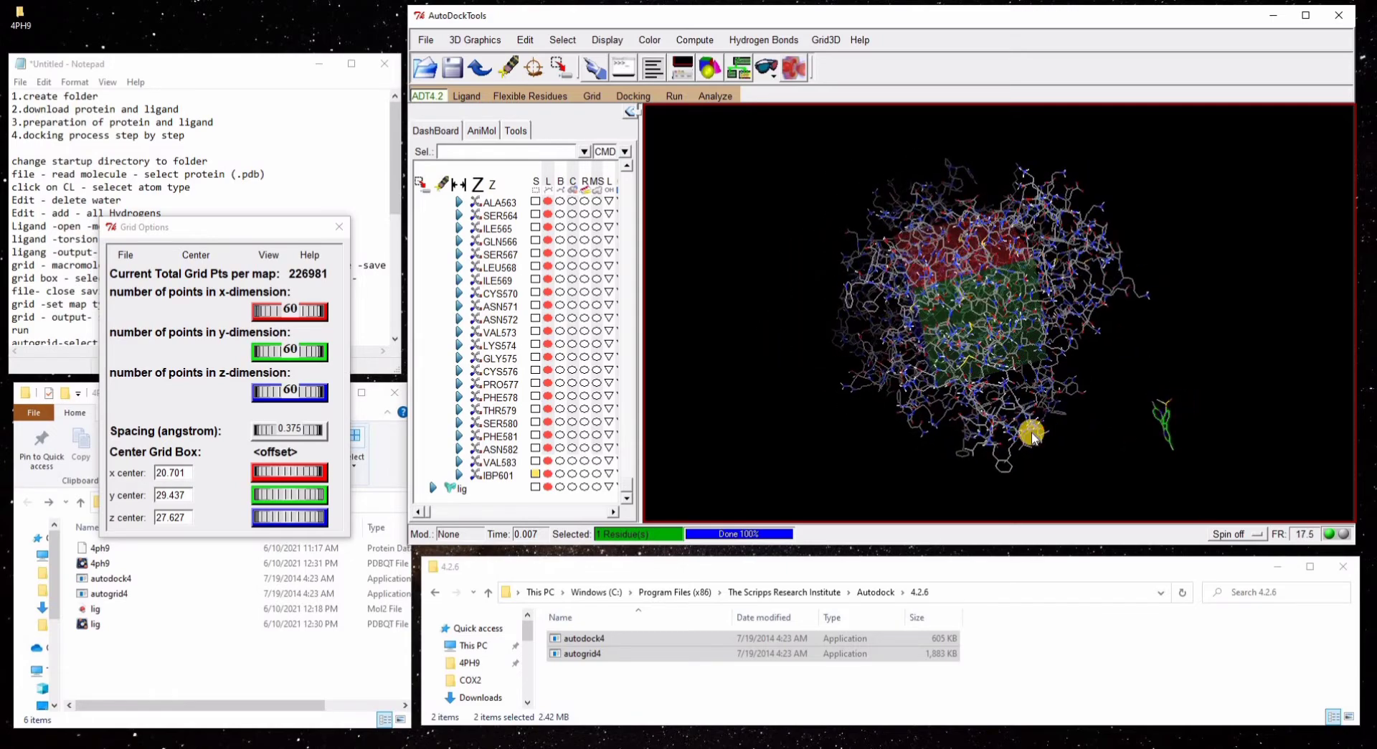
pyautogui.moveTo(982, 341); pyautogui.dragTo(1032, 337, button='middle')
pyautogui.scroll(3, 995, 353)
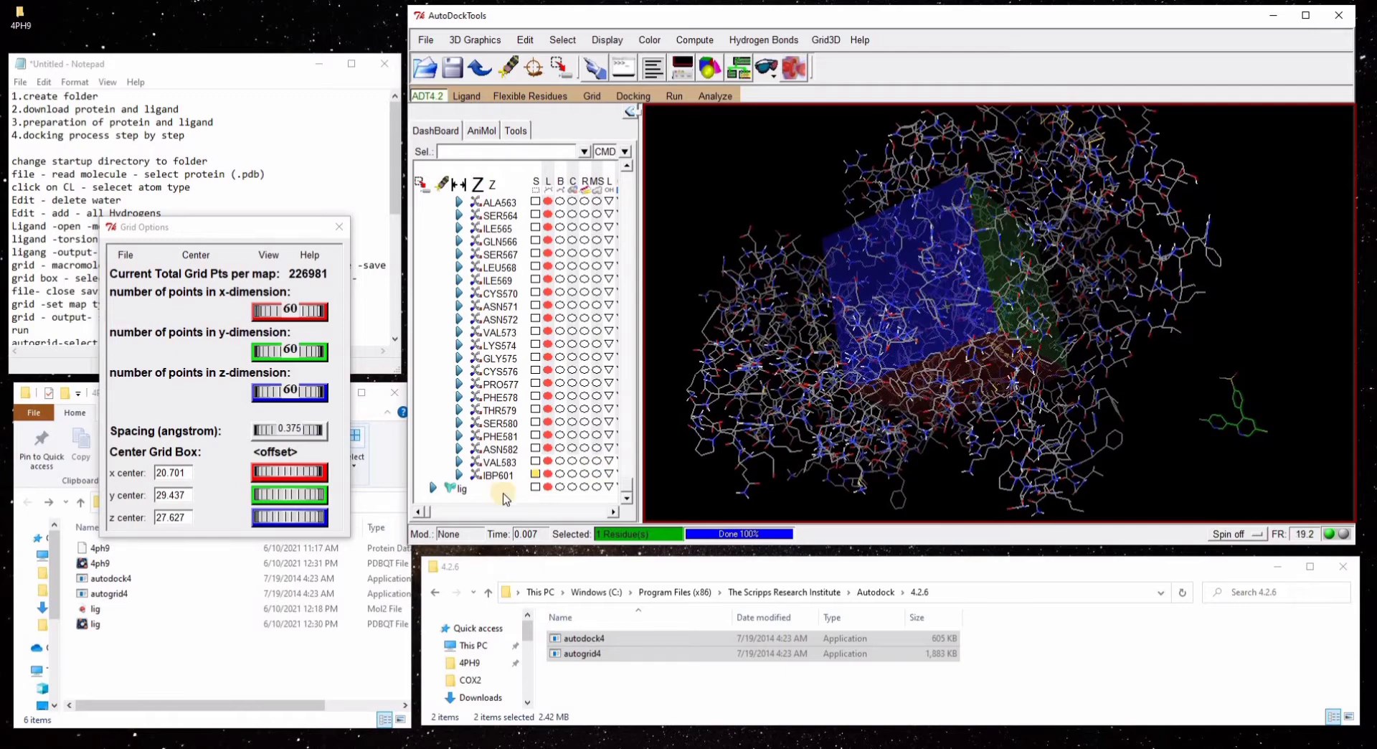
pyautogui.click(559, 473)
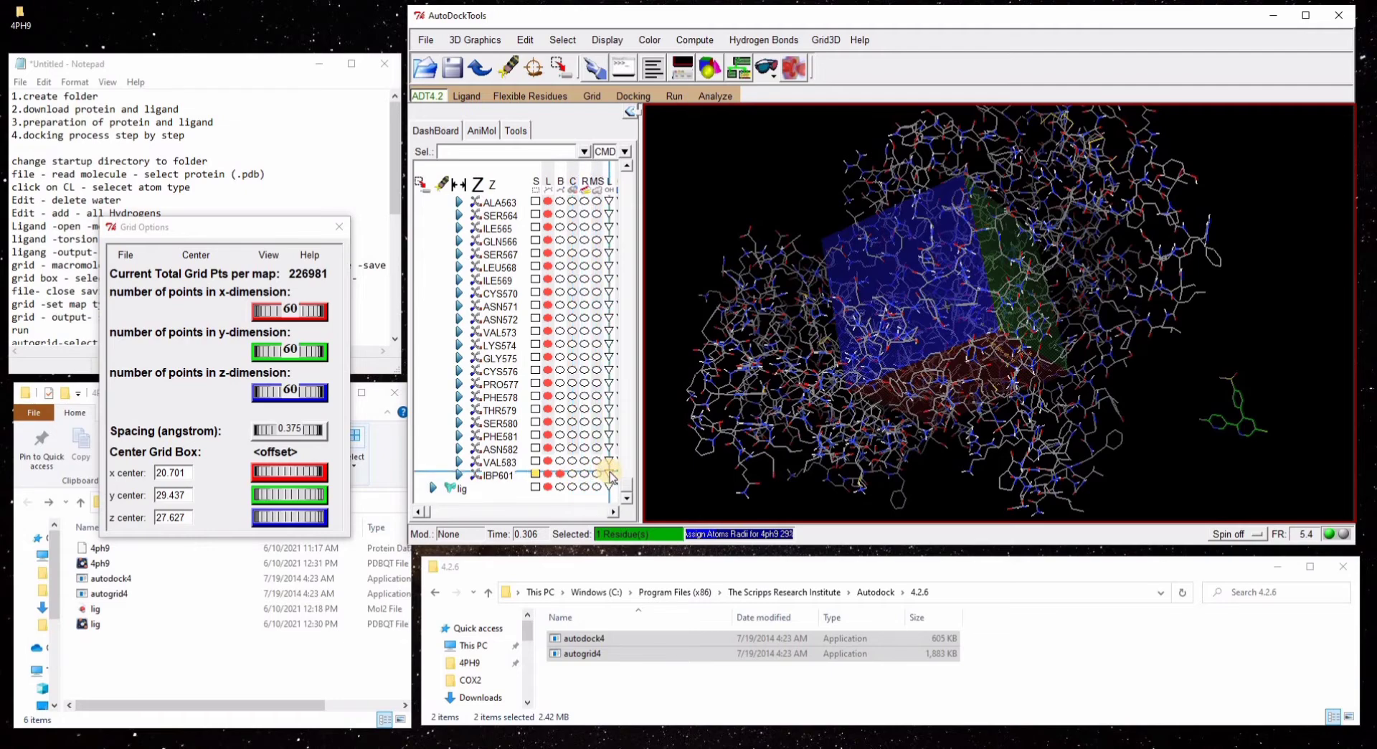
pyautogui.click(611, 475)
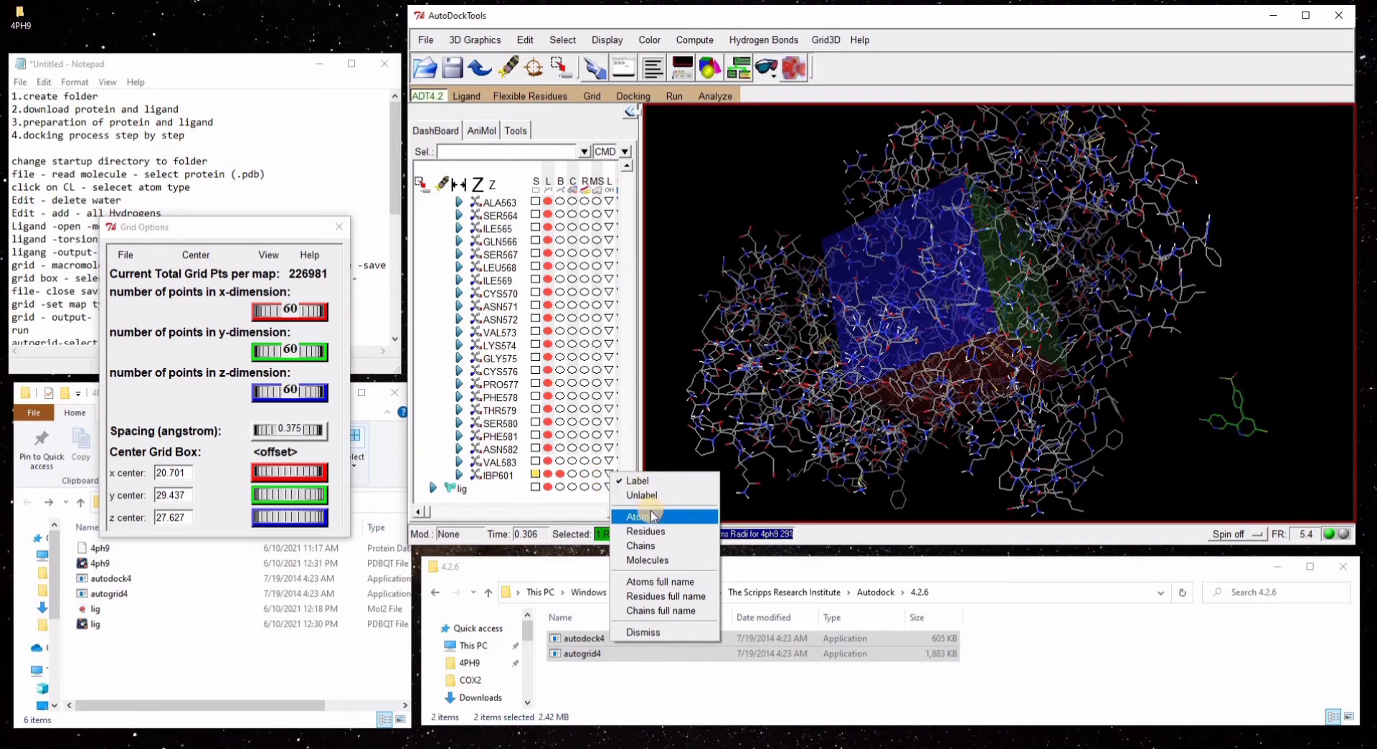
# - Highlight residue IBP601 in the molecule tree and check its atom list
pyautogui.click(504, 477)
pyautogui.rightClick(504, 479)
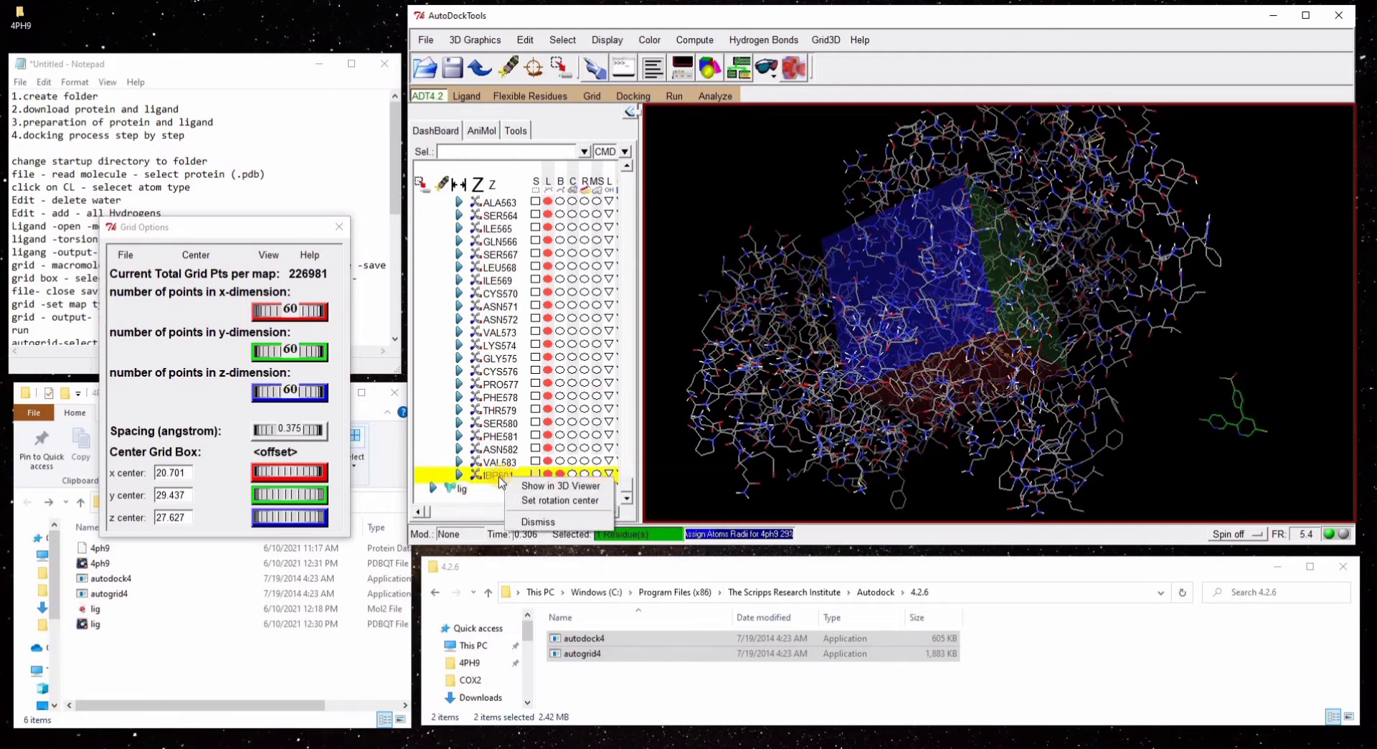
pyautogui.click(499, 479)
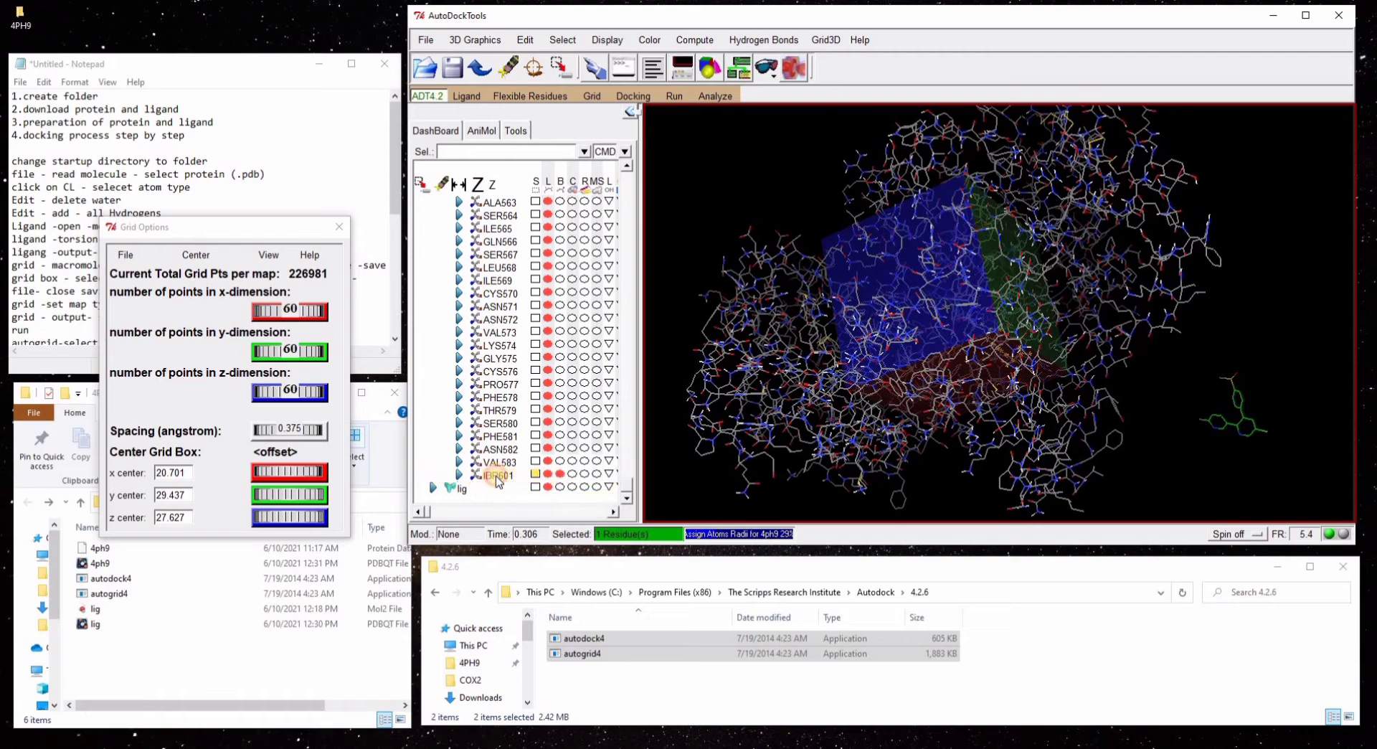
pyautogui.click(499, 476)
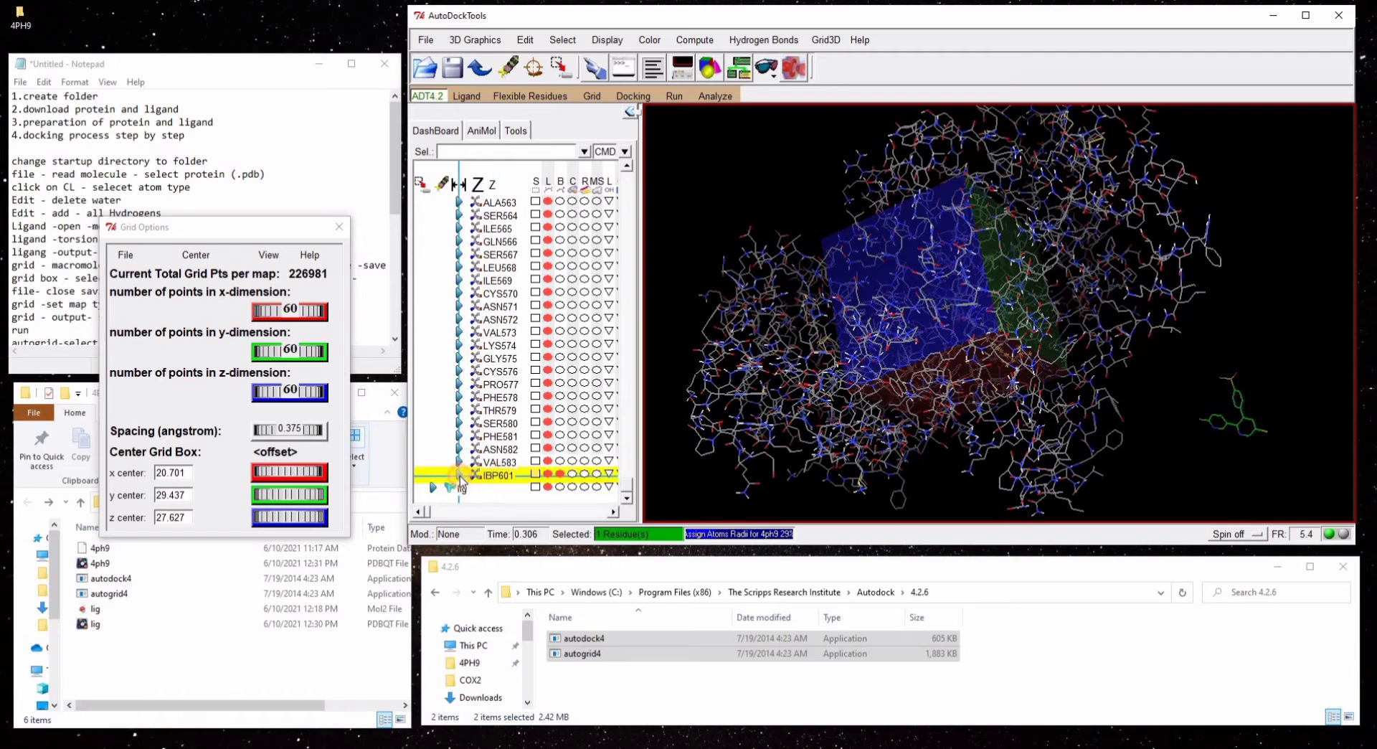
pyautogui.click(458, 474)
pyautogui.click(459, 475)
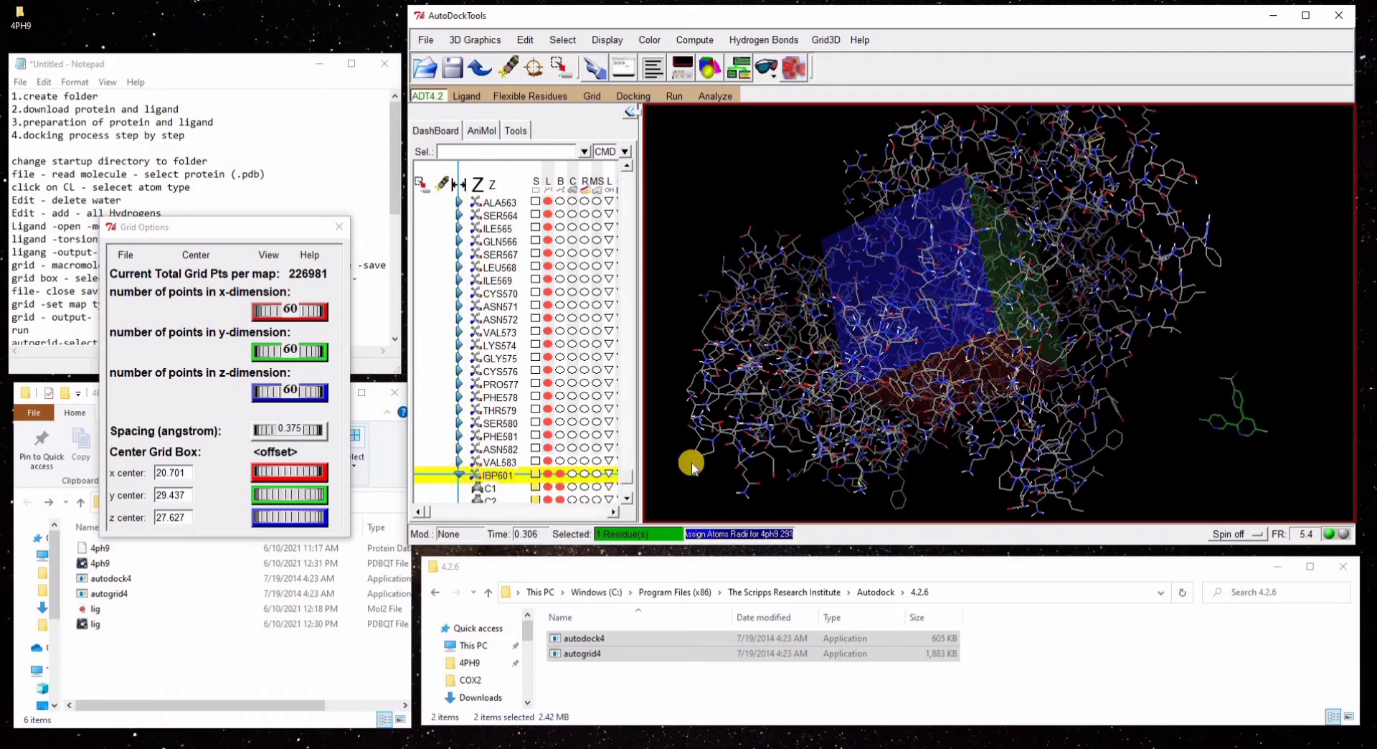
# - Shift the grid box center by -7.917 in x and -4.917 in y, and close the grid options saving the current settings
pyautogui.moveTo(896, 363); pyautogui.dragTo(1002, 340, button='middle')
pyautogui.moveTo(901, 358); pyautogui.dragTo(931, 250)
pyautogui.moveTo(931, 250); pyautogui.dragTo(1135, 360, button='middle')
pyautogui.moveTo(1134, 360); pyautogui.dragTo(1009, 282)
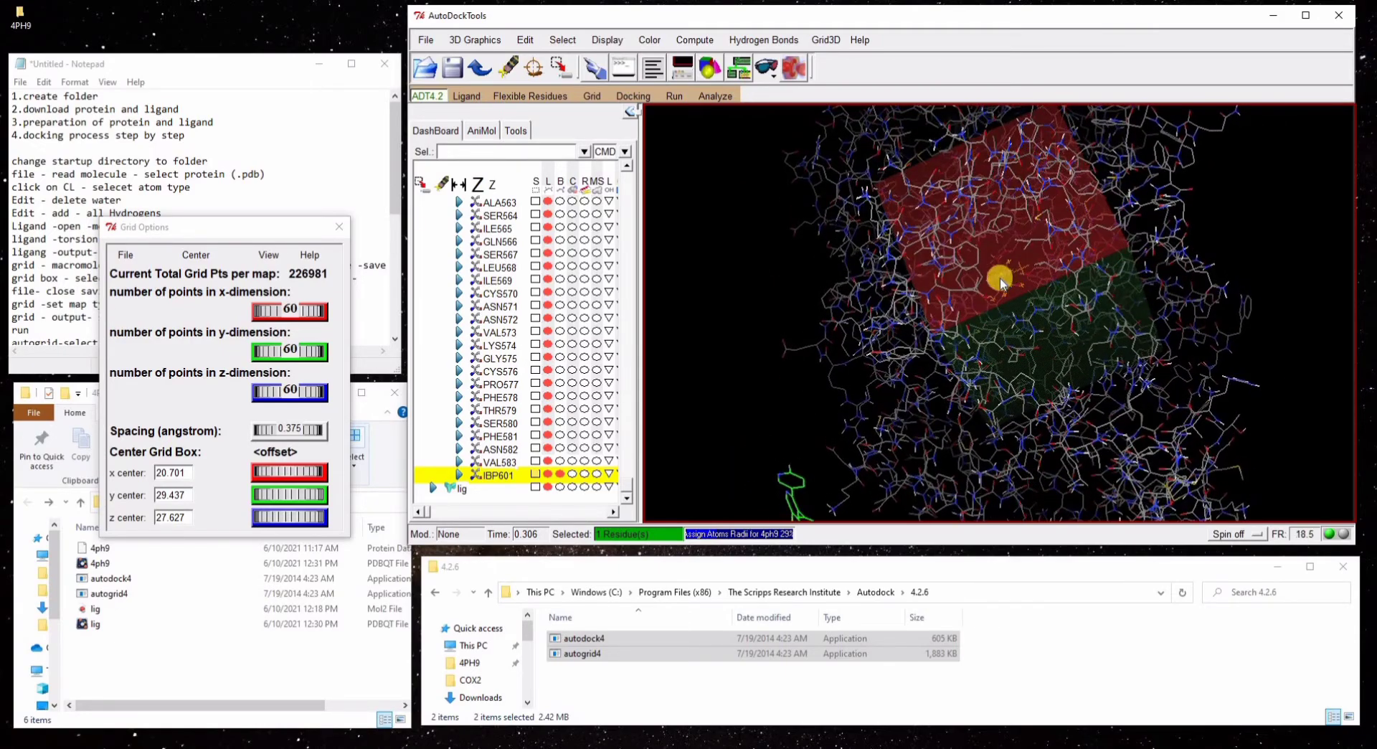
pyautogui.moveTo(976, 340); pyautogui.dragTo(958, 328)
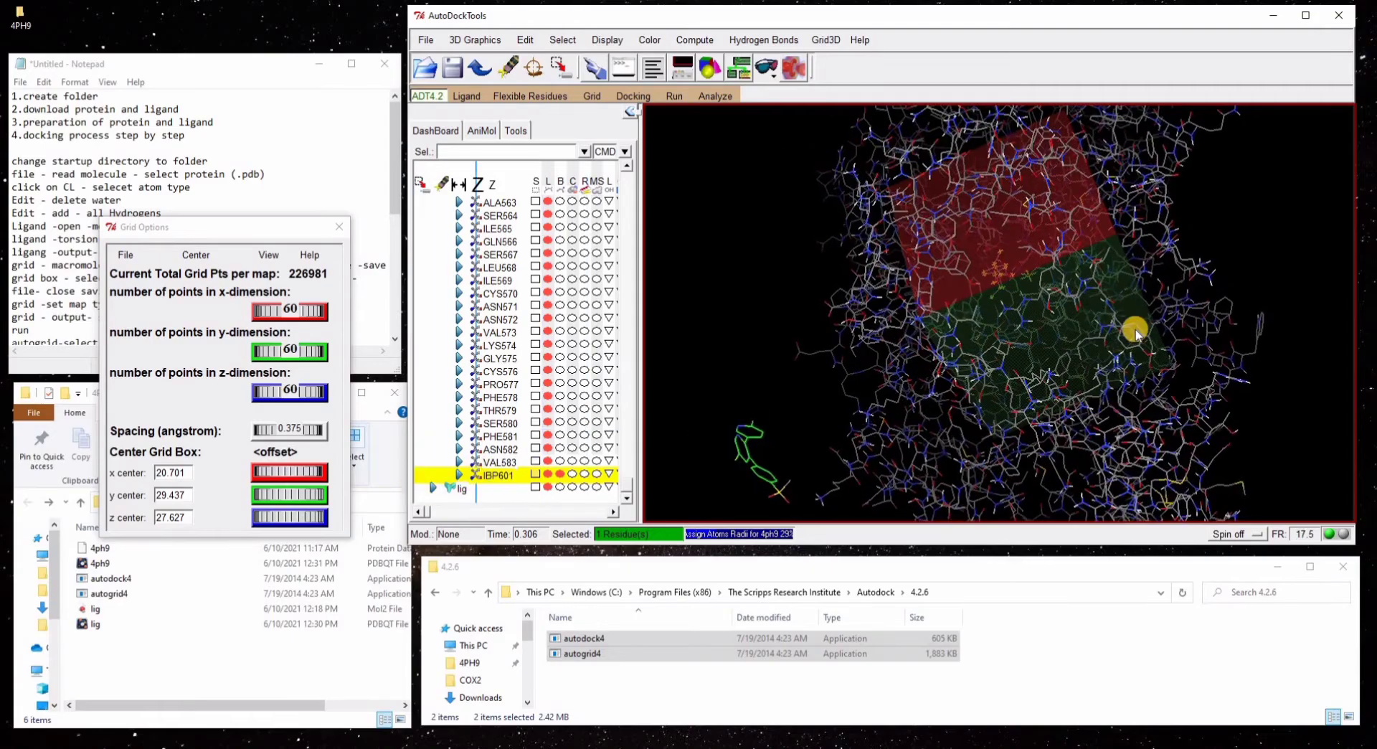
pyautogui.moveTo(1071, 292); pyautogui.dragTo(1072, 169)
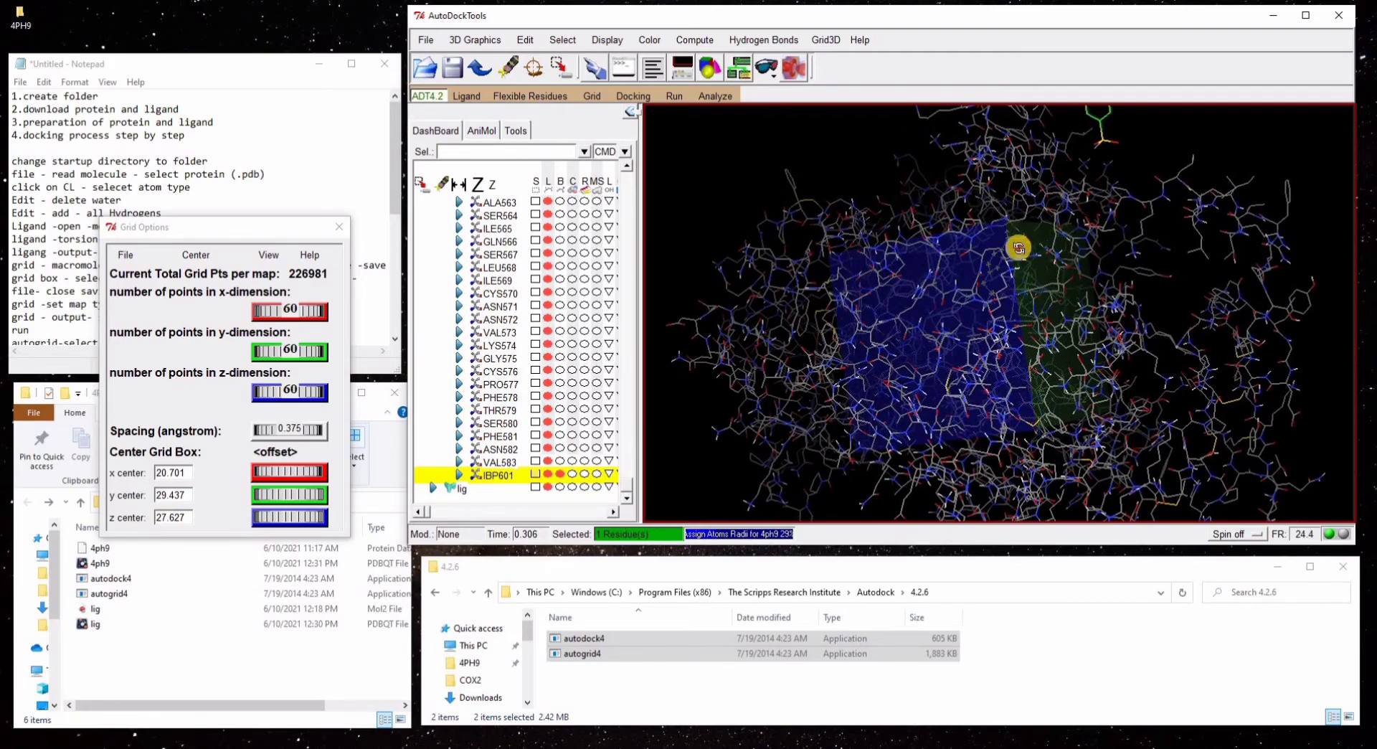
pyautogui.moveTo(1070, 264); pyautogui.dragTo(1050, 161)
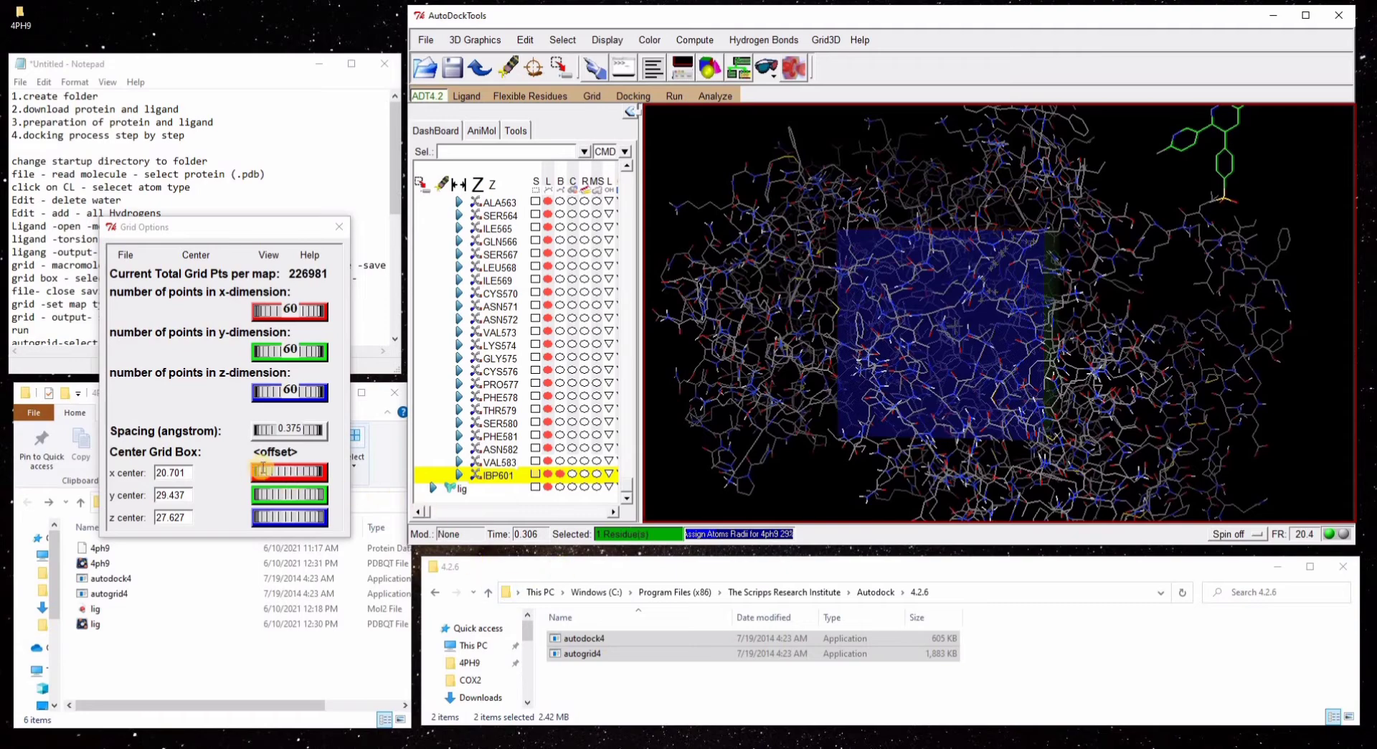
pyautogui.moveTo(262, 468)
pyautogui.mouseDown()
pyautogui.moveTo(308, 469)
pyautogui.moveTo(237, 471)
pyautogui.mouseUp()
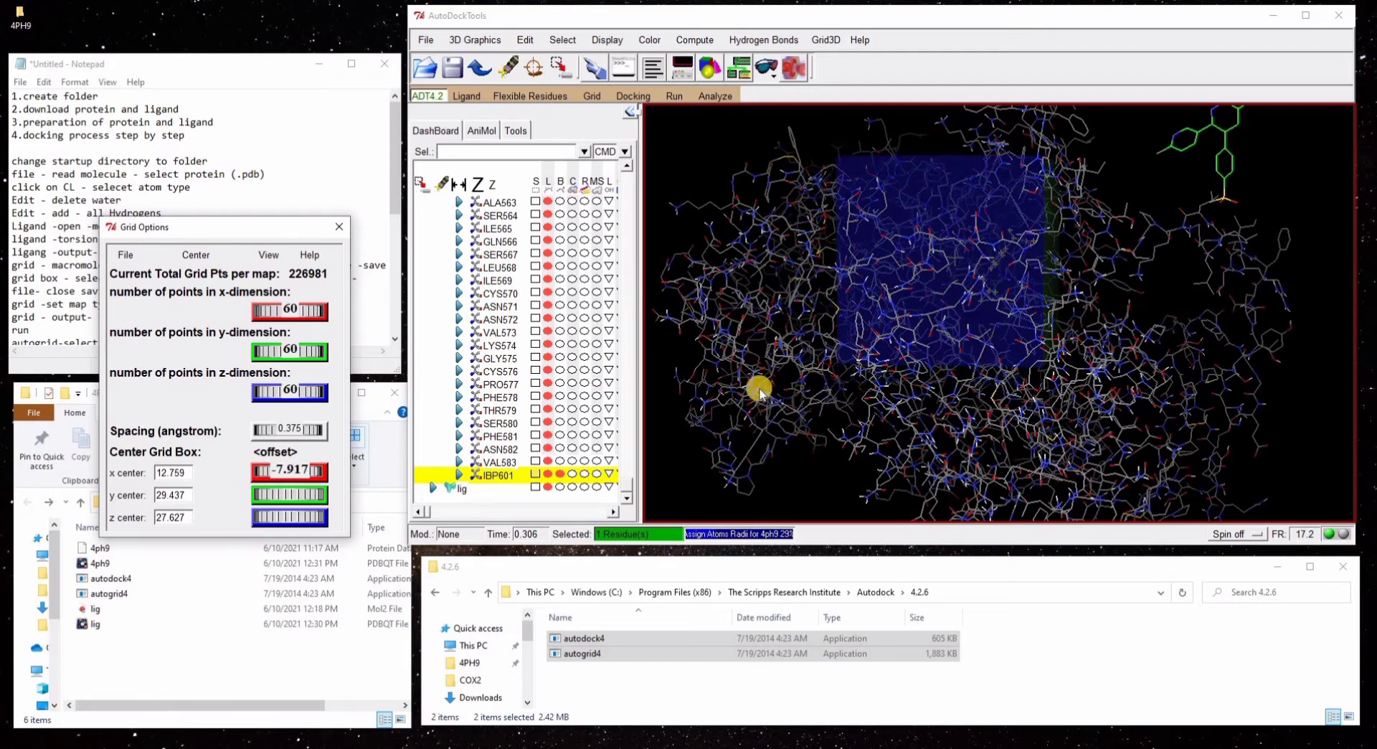
pyautogui.moveTo(281, 492); pyautogui.dragTo(243, 495)
pyautogui.moveTo(992, 445); pyautogui.dragTo(825, 301)
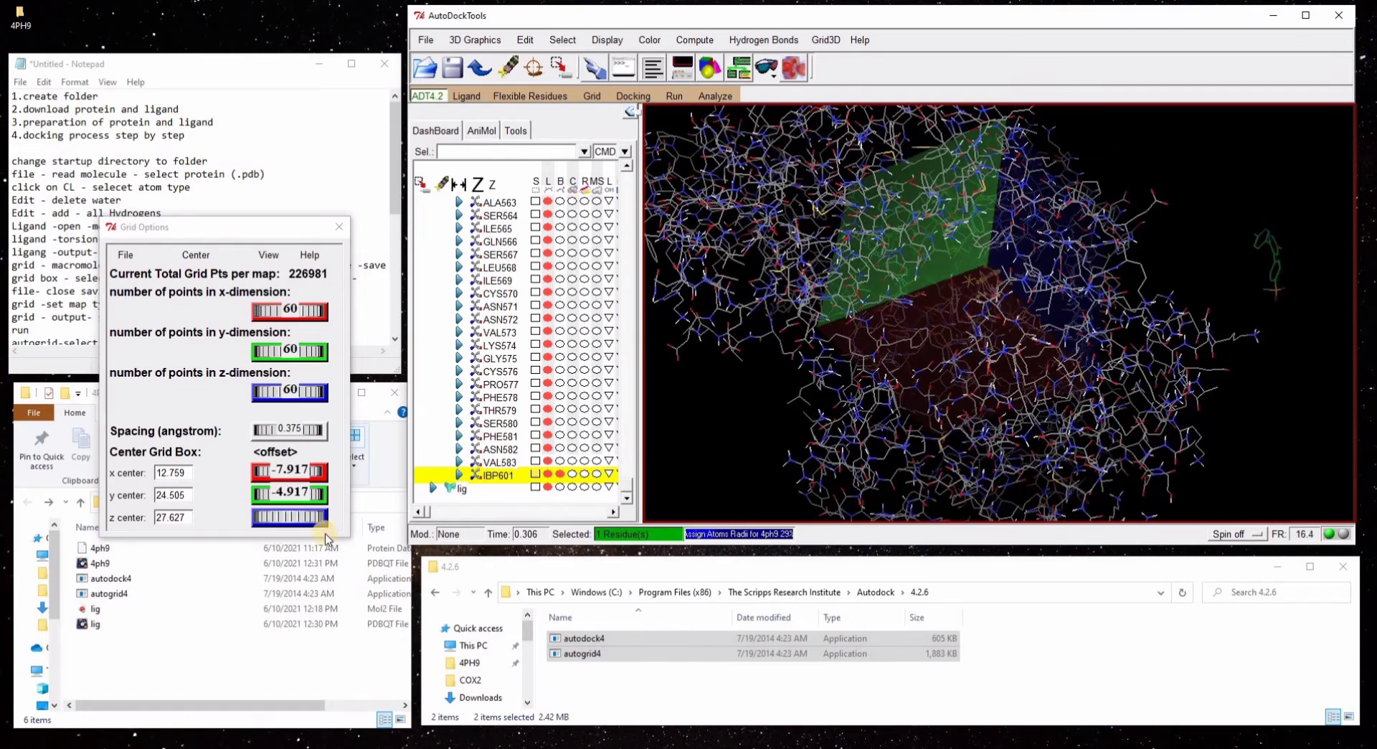
pyautogui.click(126, 256)
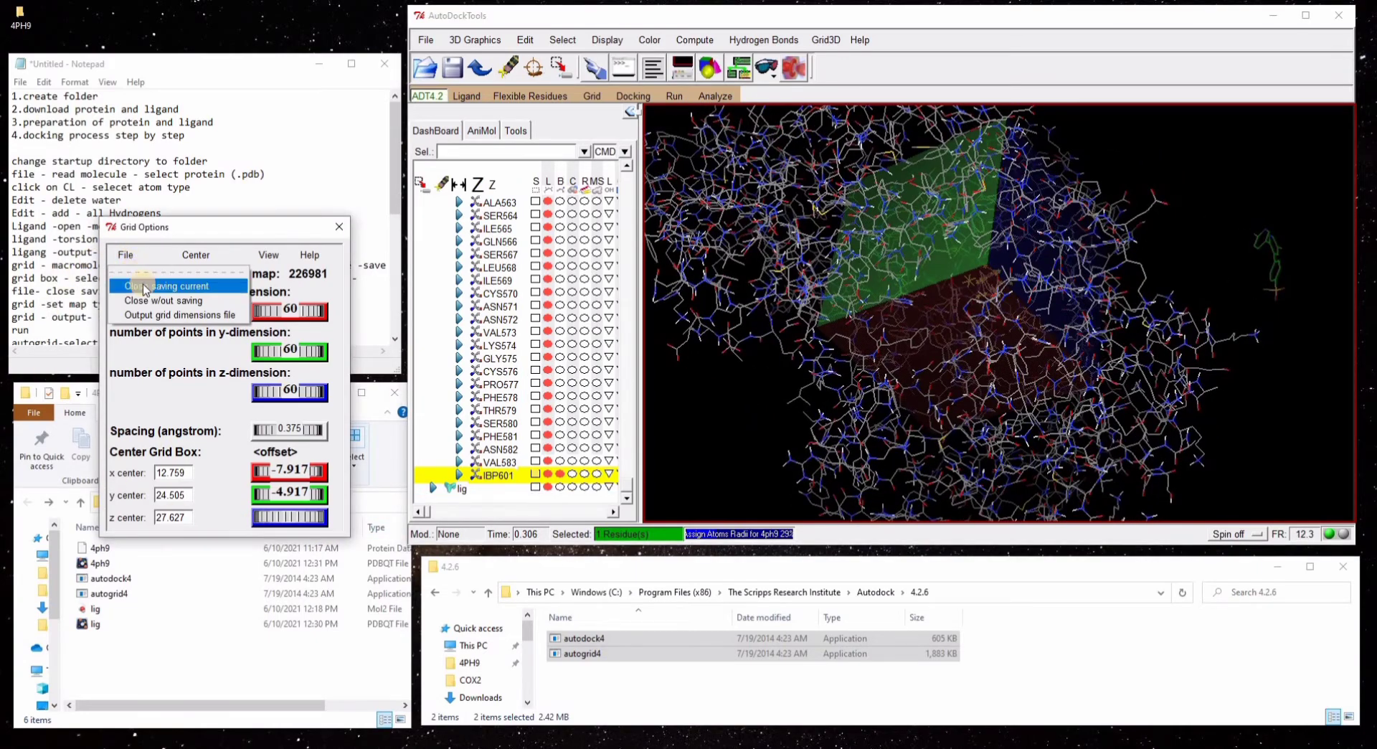
pyautogui.click(145, 287)
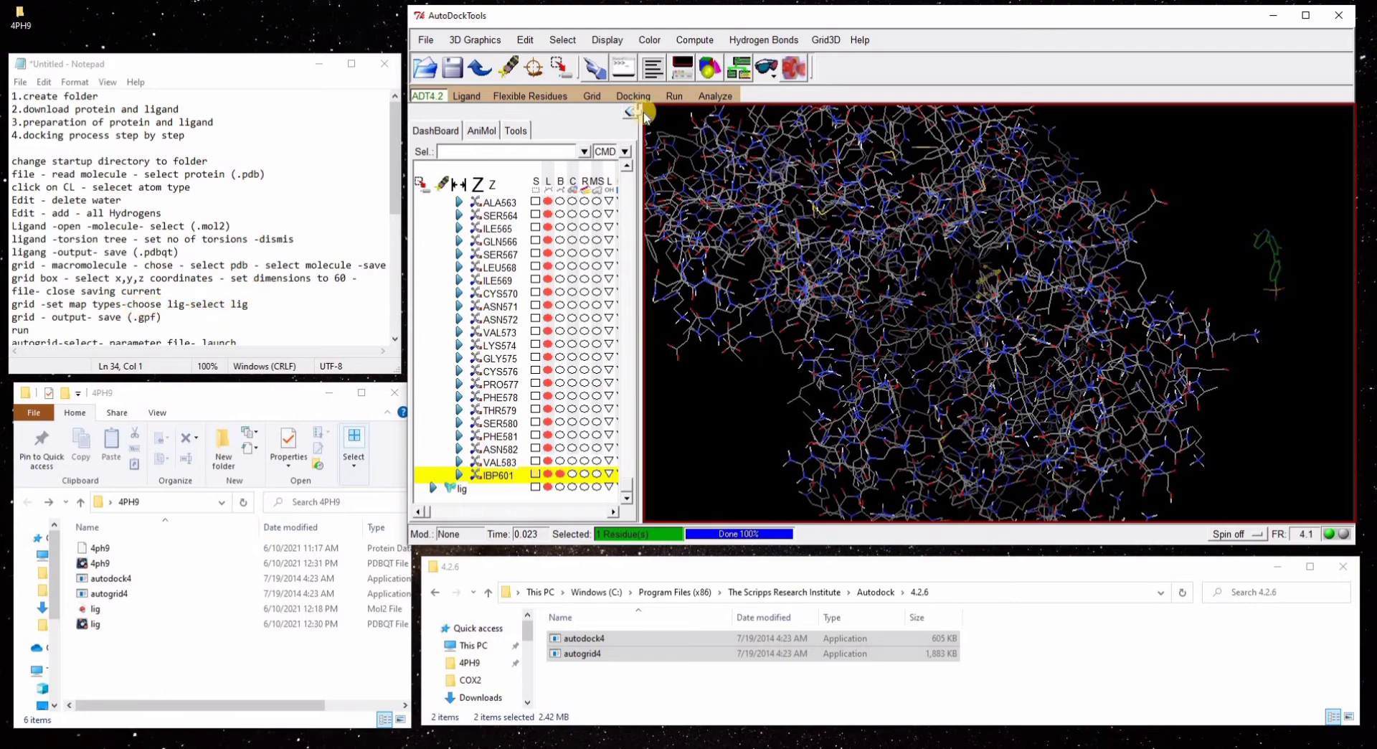
# - Set the grid map types by choosing lig as the ligand
pyautogui.click(595, 97)
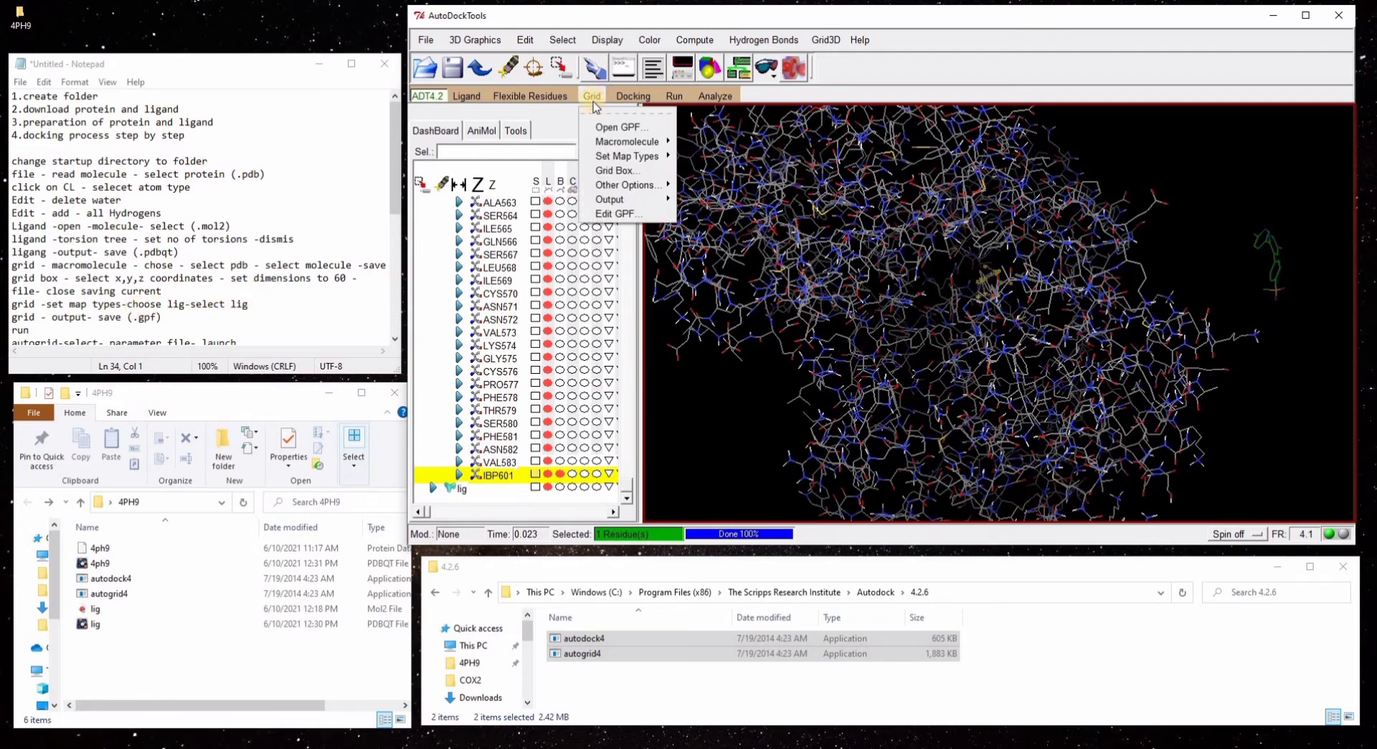
pyautogui.moveTo(671, 158)
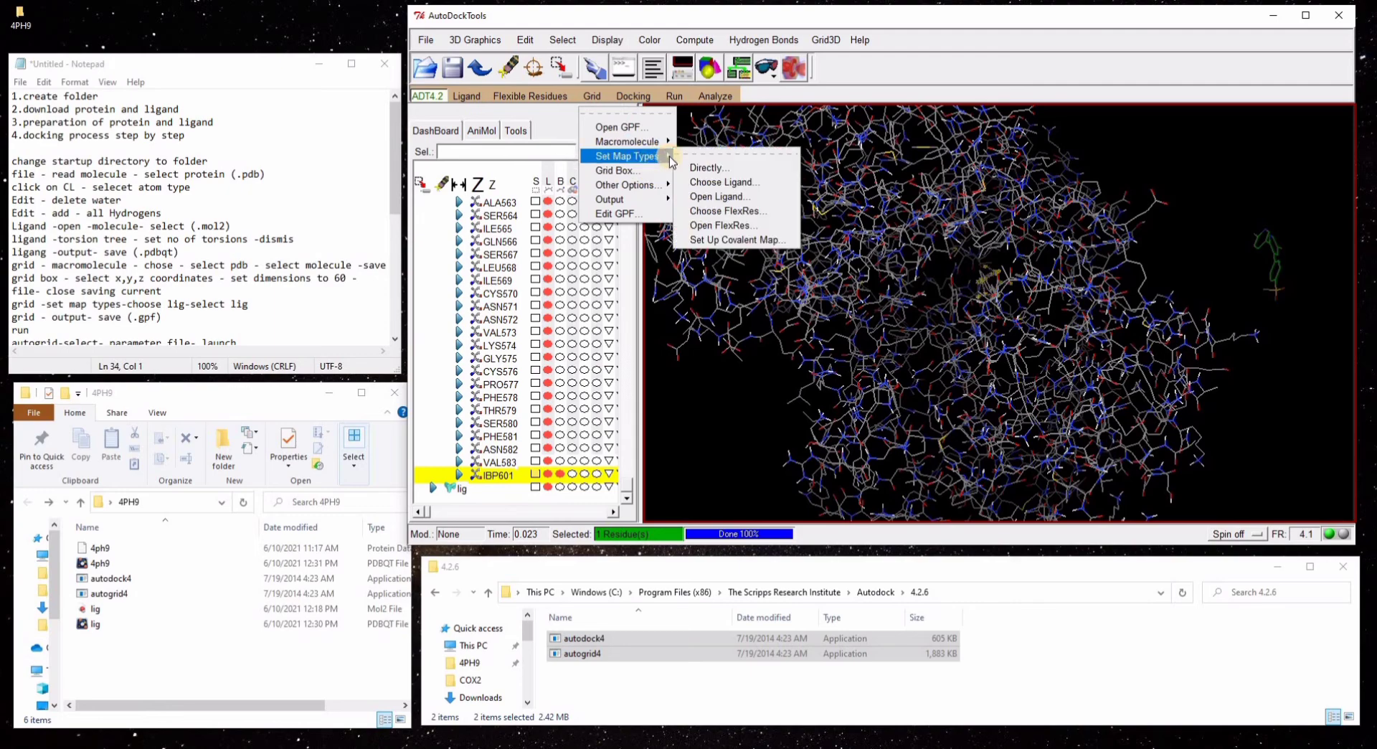
pyautogui.click(734, 183)
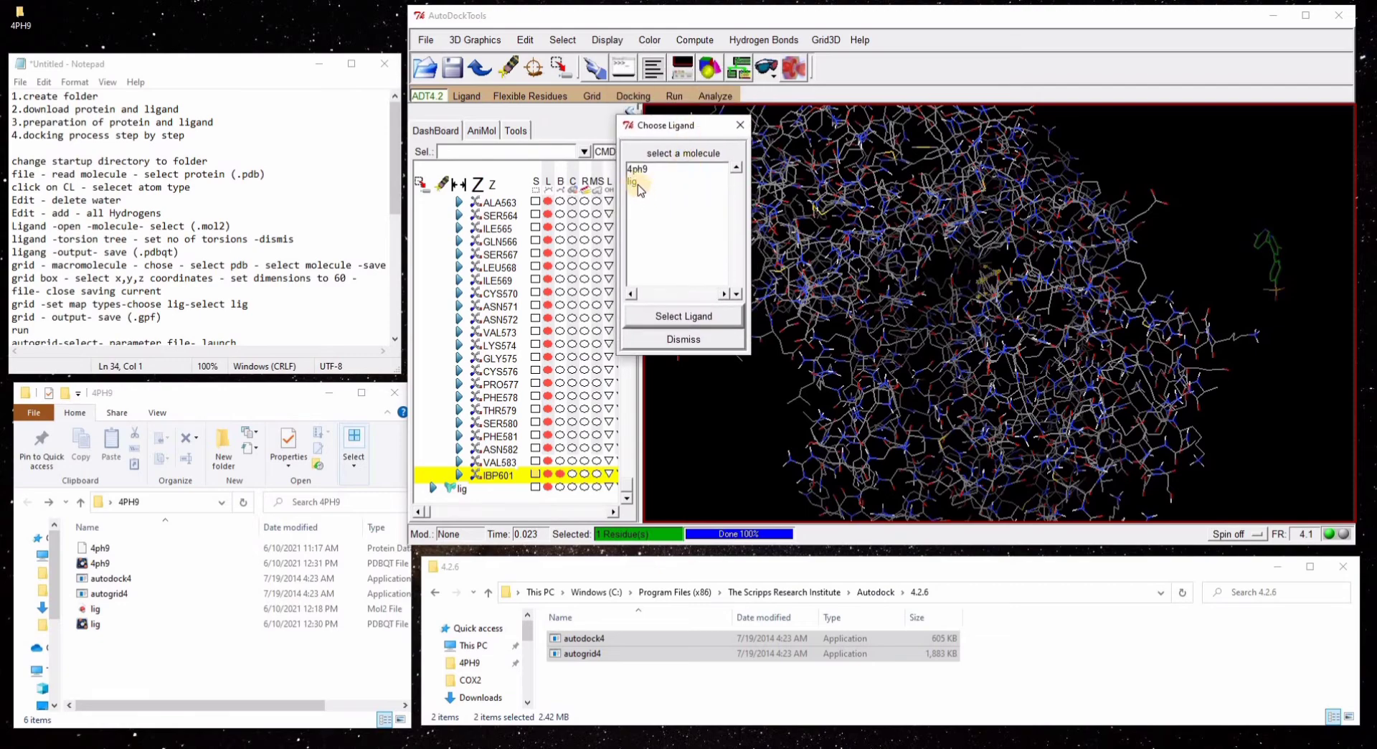
pyautogui.click(637, 183)
pyautogui.click(683, 316)
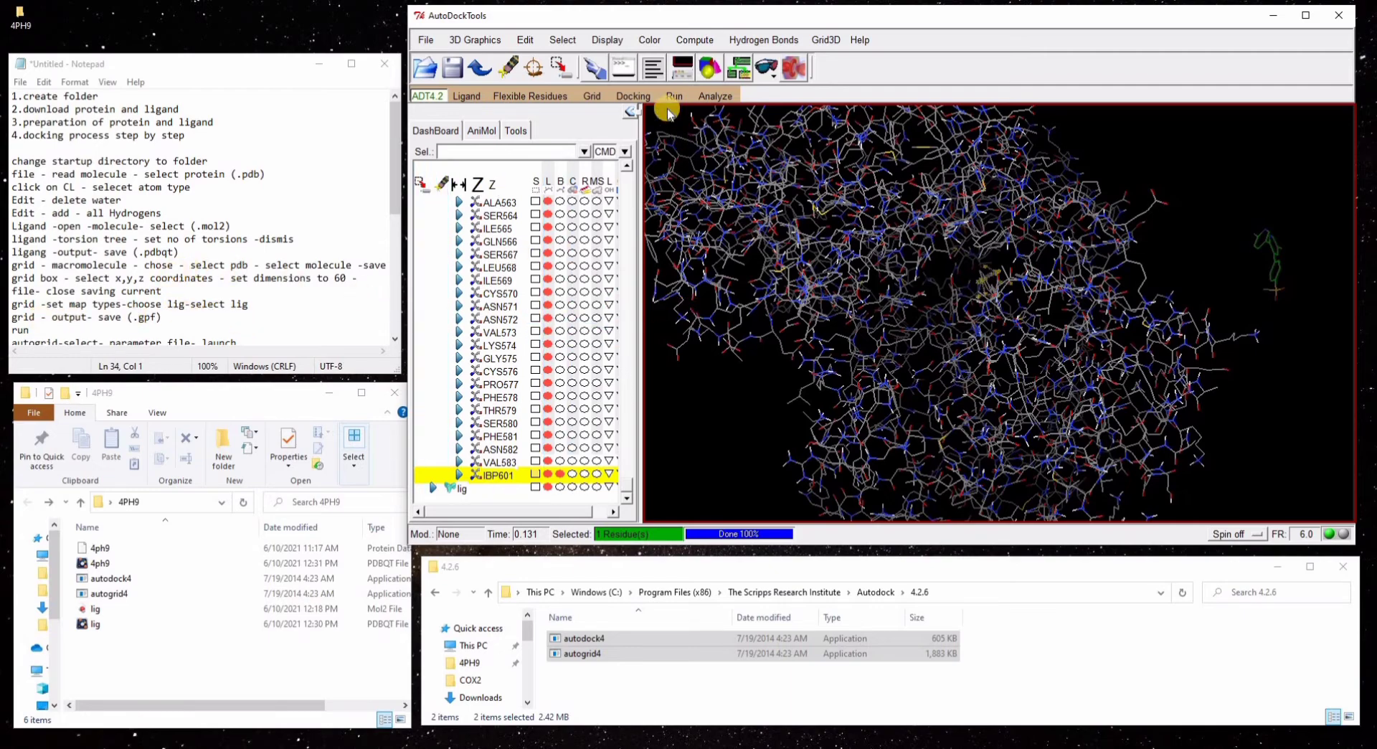
# - Save the grid parameter file as 1.gpf in the 4PH9 folder
pyautogui.click(591, 96)
pyautogui.moveTo(628, 201)
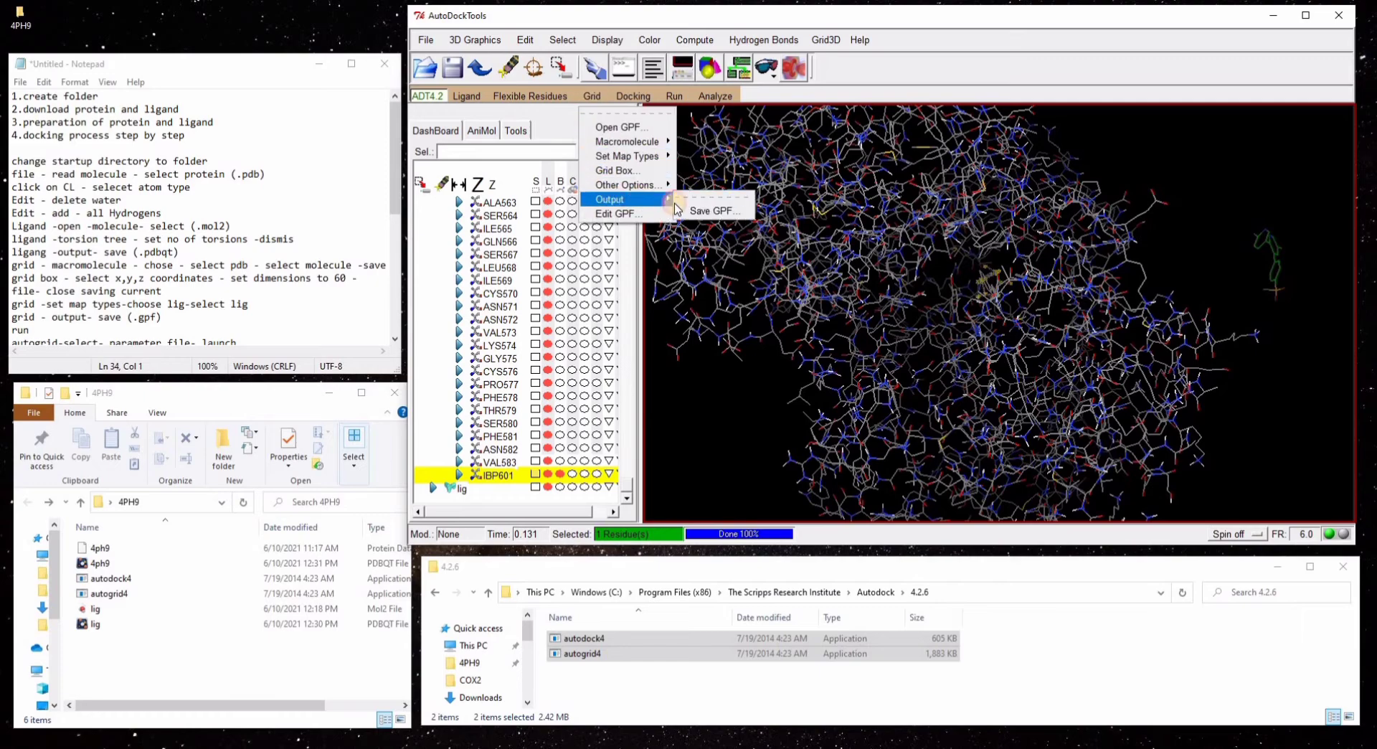
pyautogui.click(731, 210)
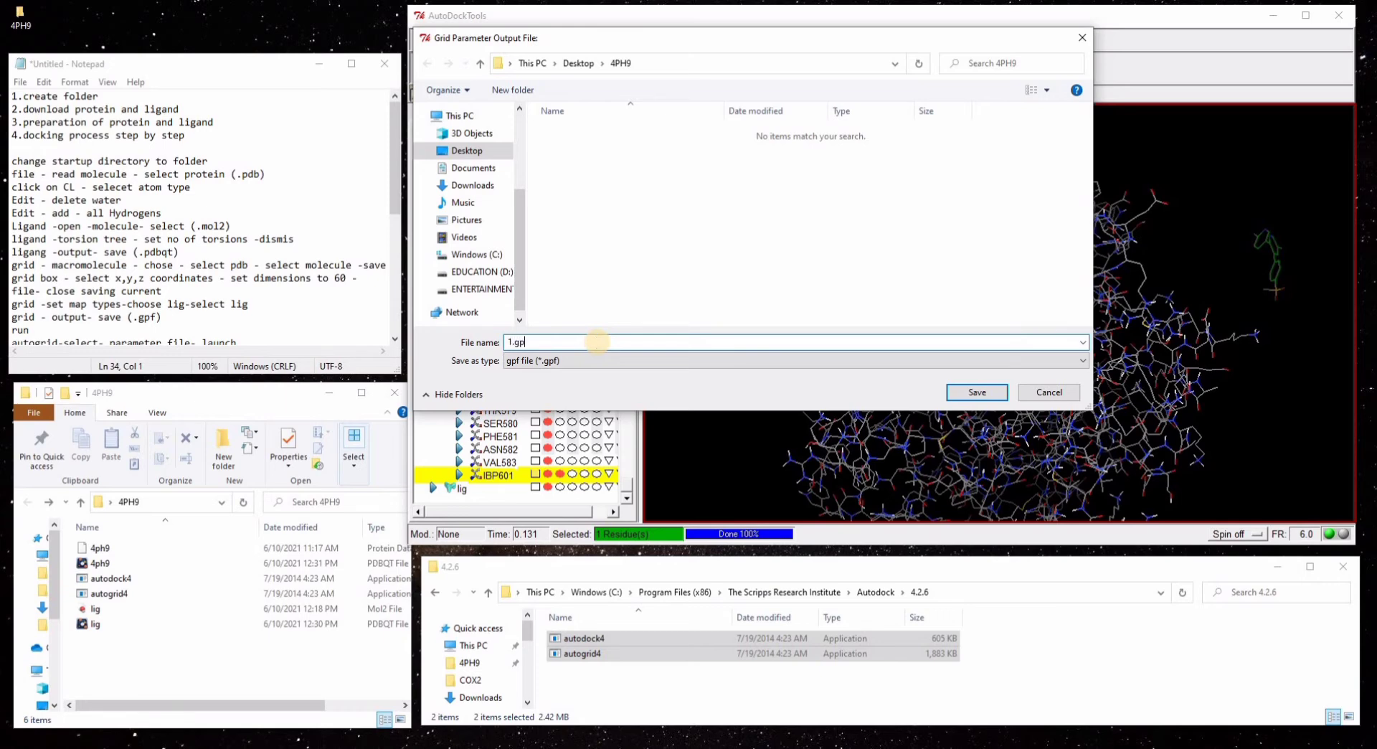
pyautogui.click(969, 393)
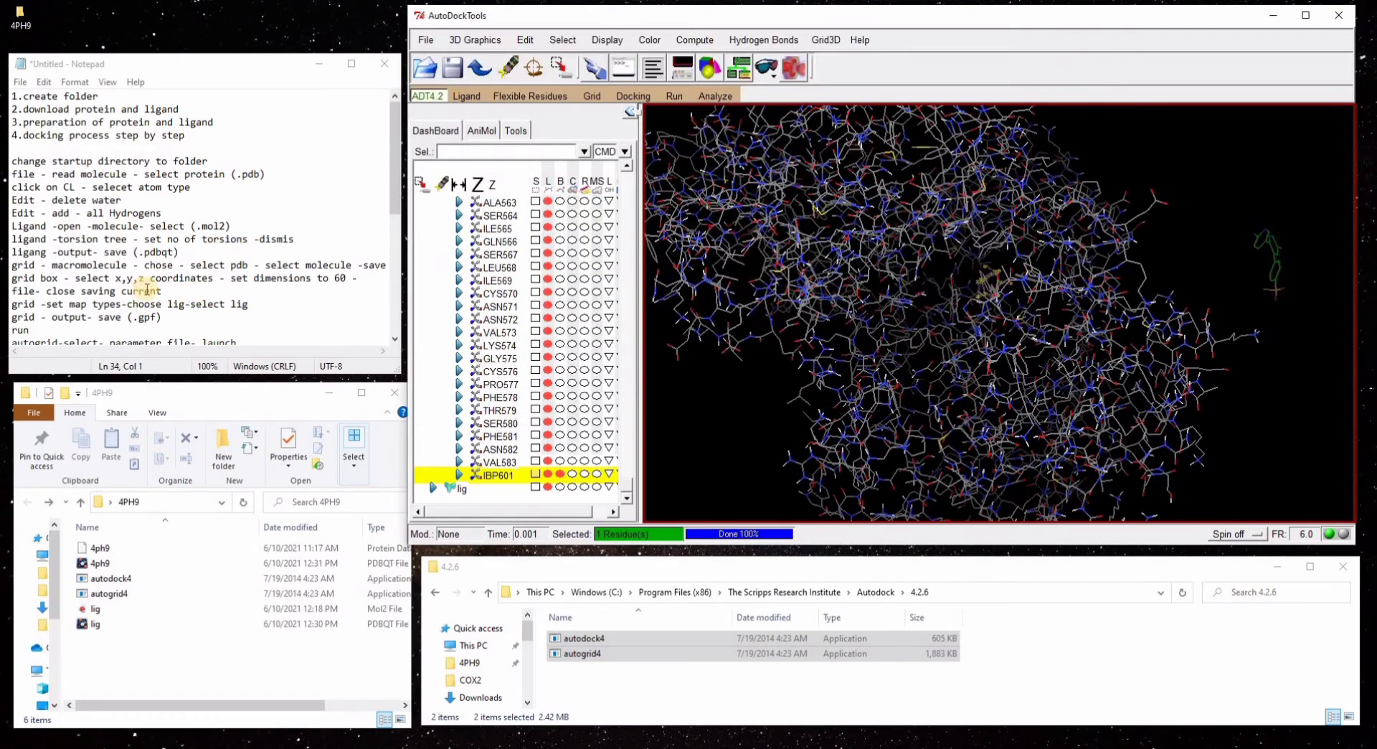
# - Set up an AutoGrid run with autogrid4 from the 4PH9 folder as the program
pyautogui.scroll(-1, 137, 281)
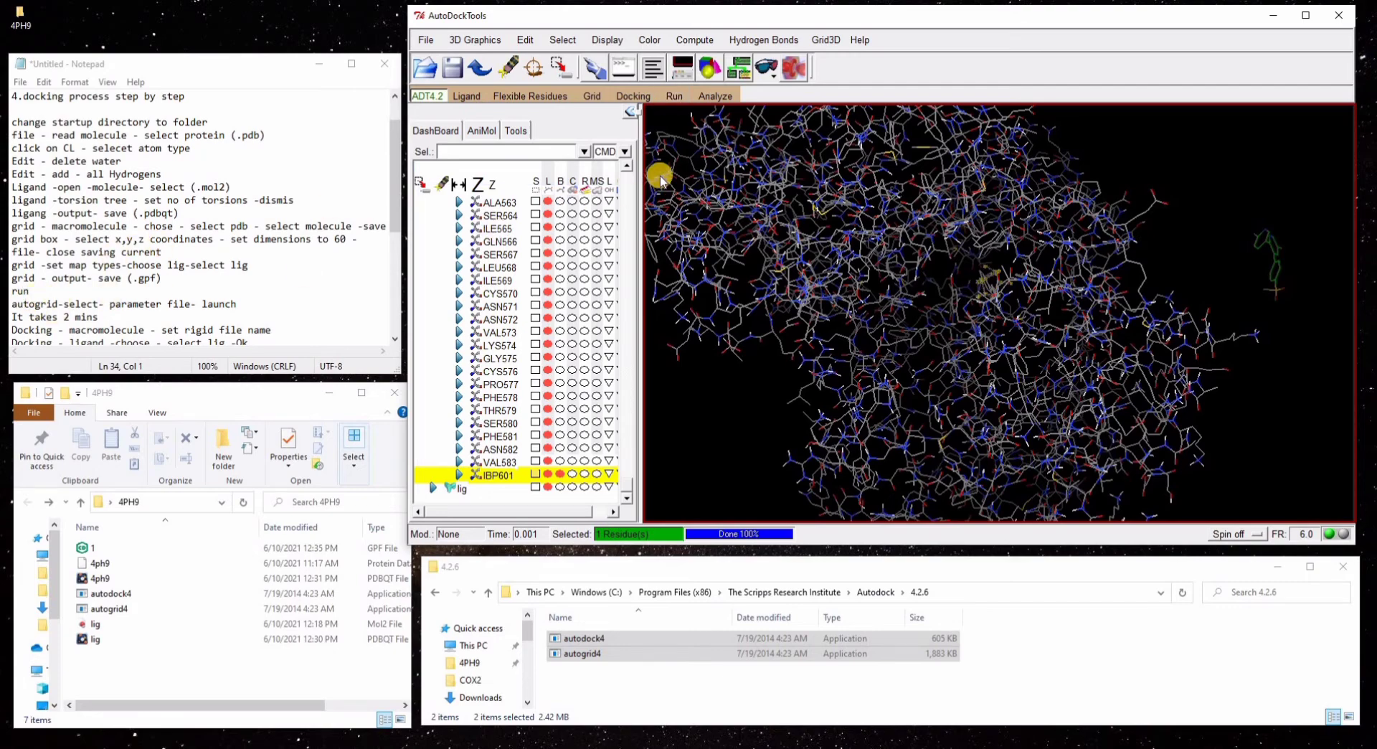
pyautogui.click(681, 98)
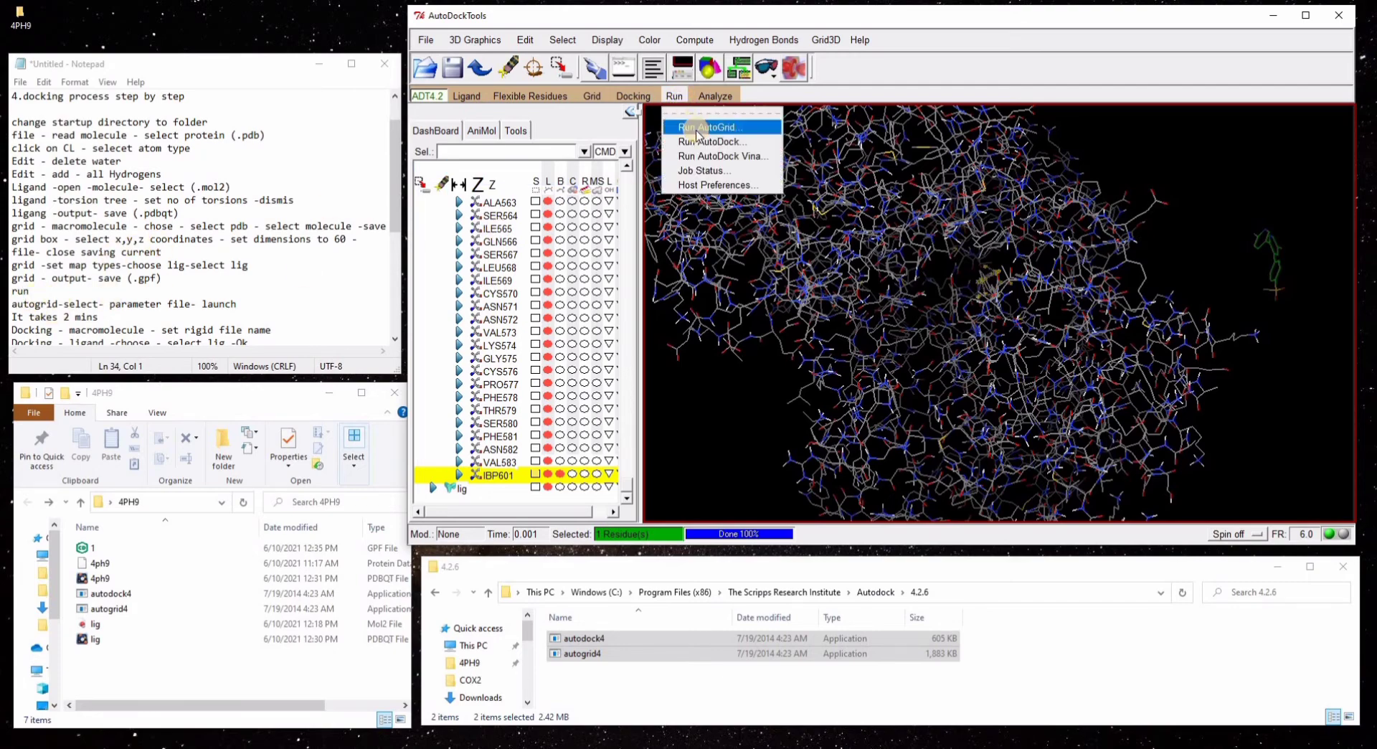
pyautogui.click(696, 129)
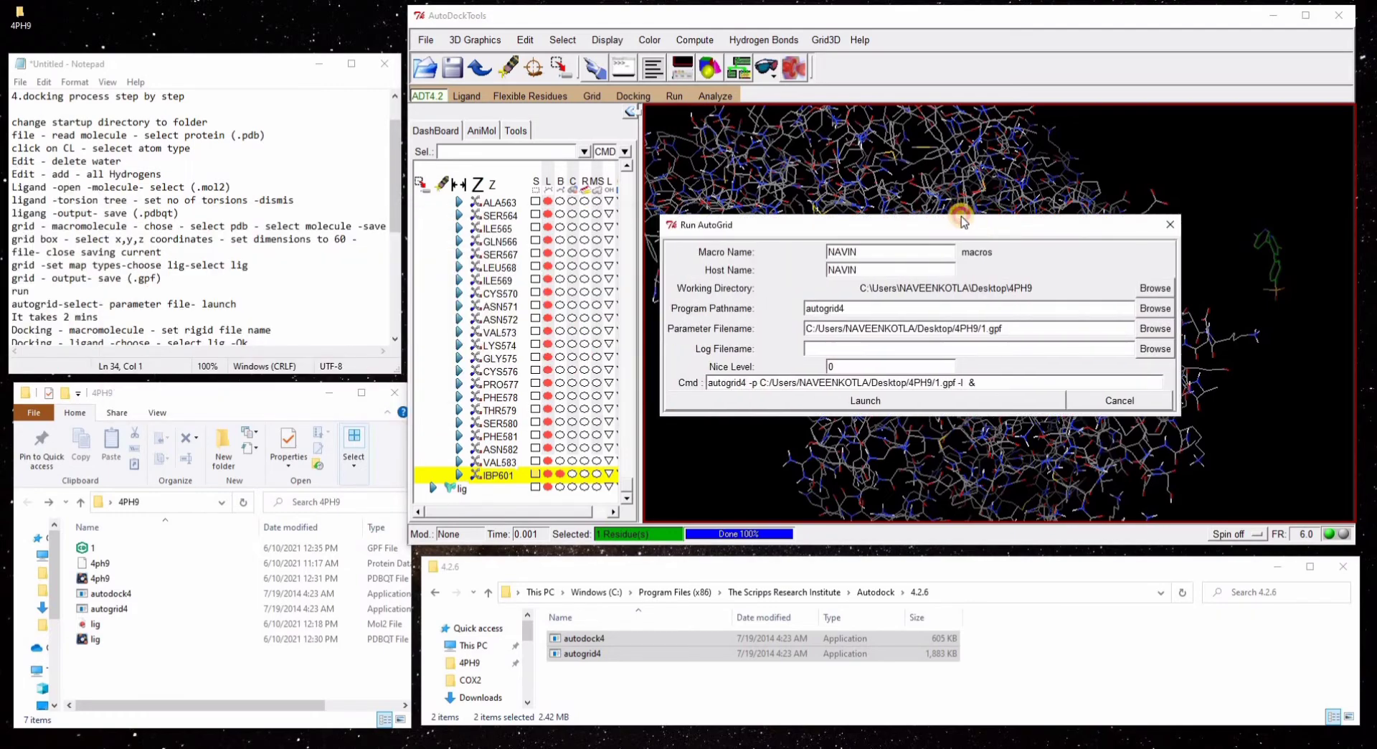
pyautogui.moveTo(961, 215); pyautogui.dragTo(932, 209)
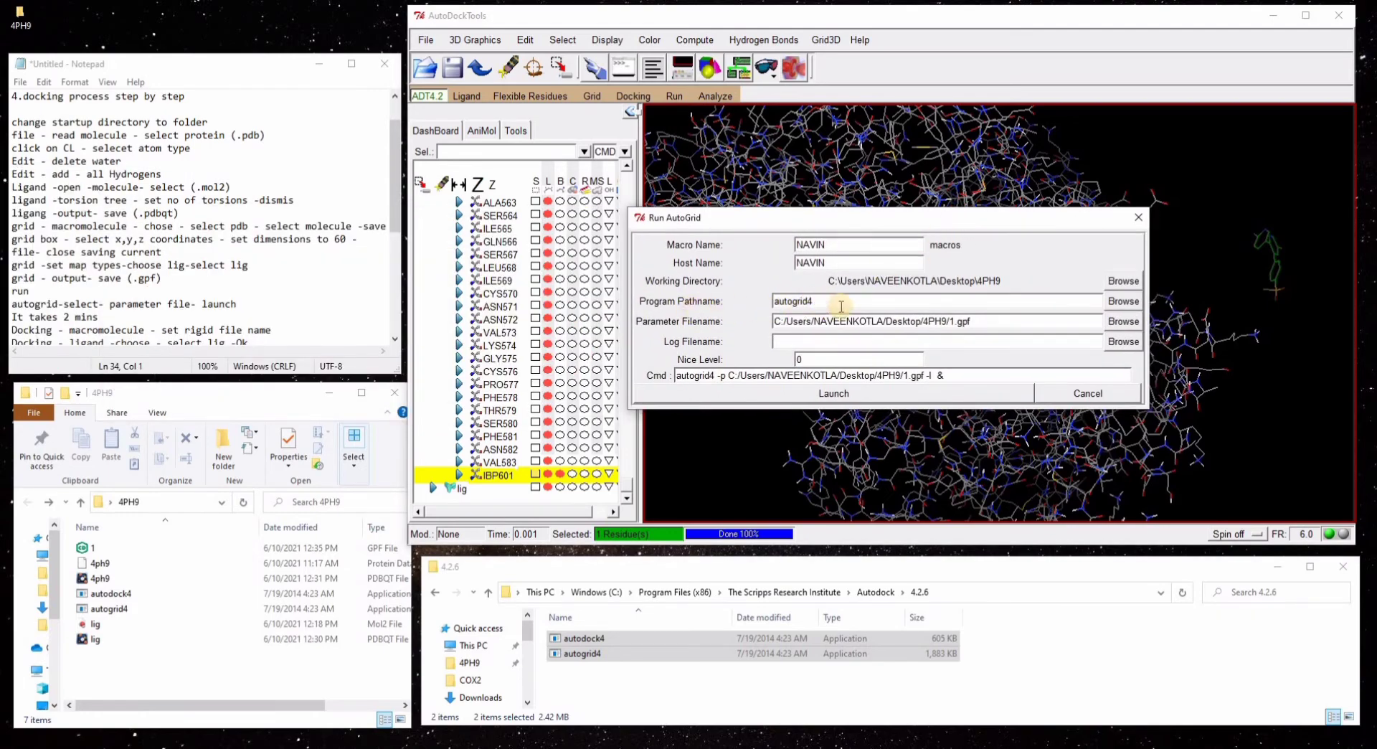
pyautogui.click(789, 300)
pyautogui.click(1123, 301)
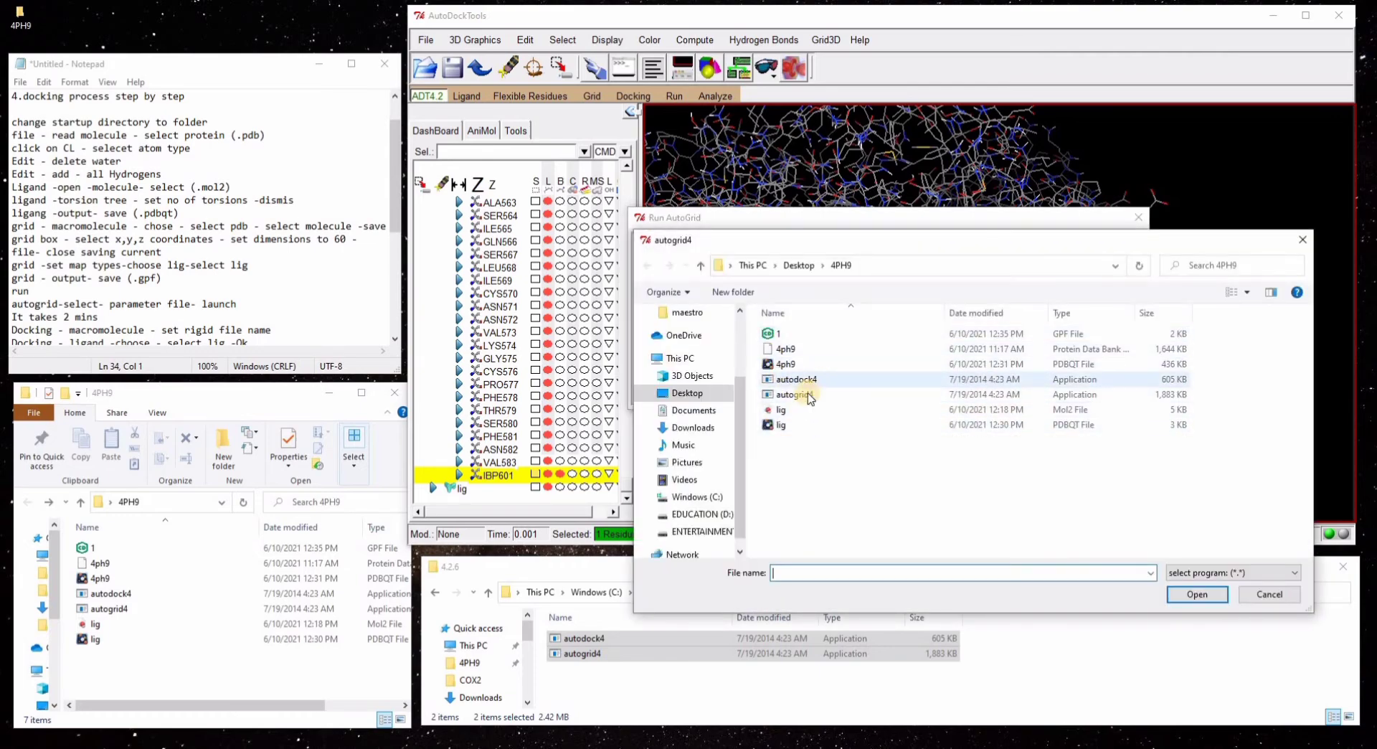
pyautogui.click(795, 394)
pyautogui.click(1197, 594)
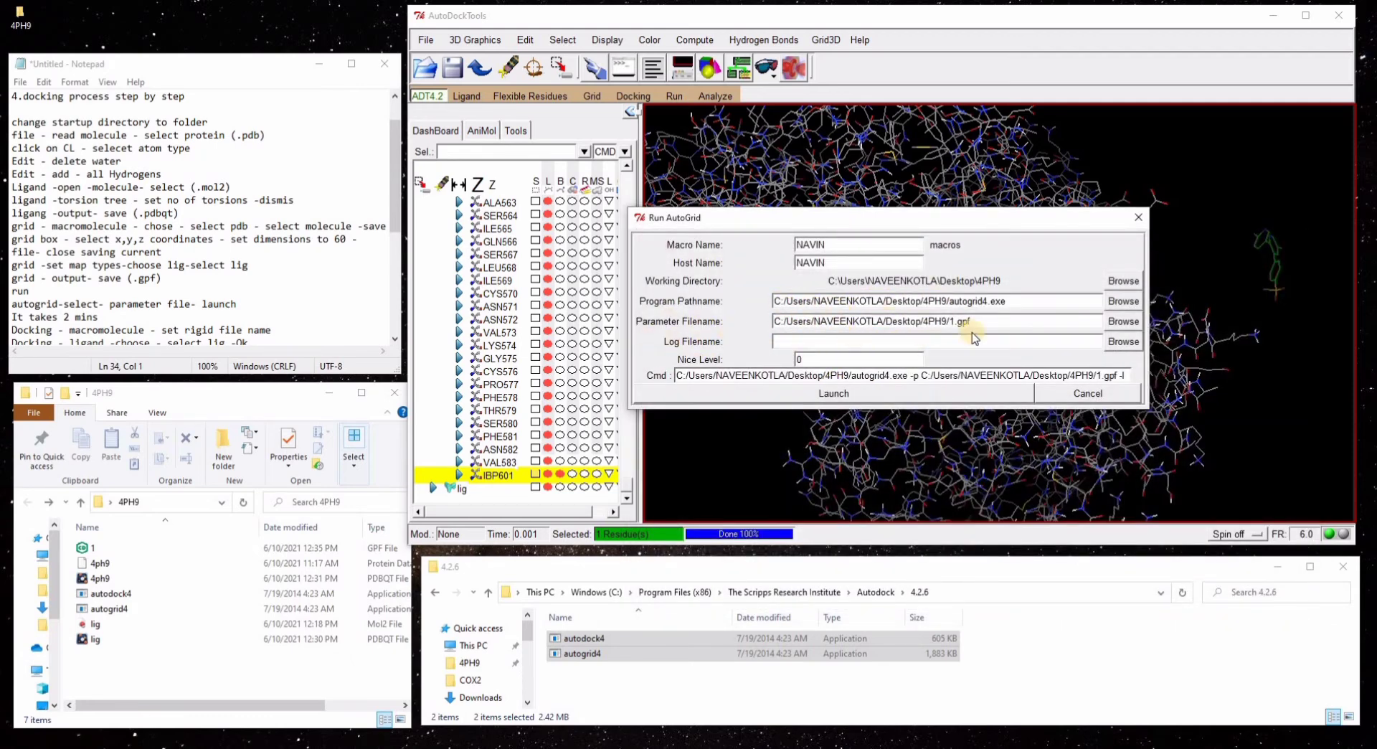
# - Choose 1.gpf as the AutoGrid parameter file, launch the run and check the output files in the 4PH9 folder
pyautogui.click(1120, 323)
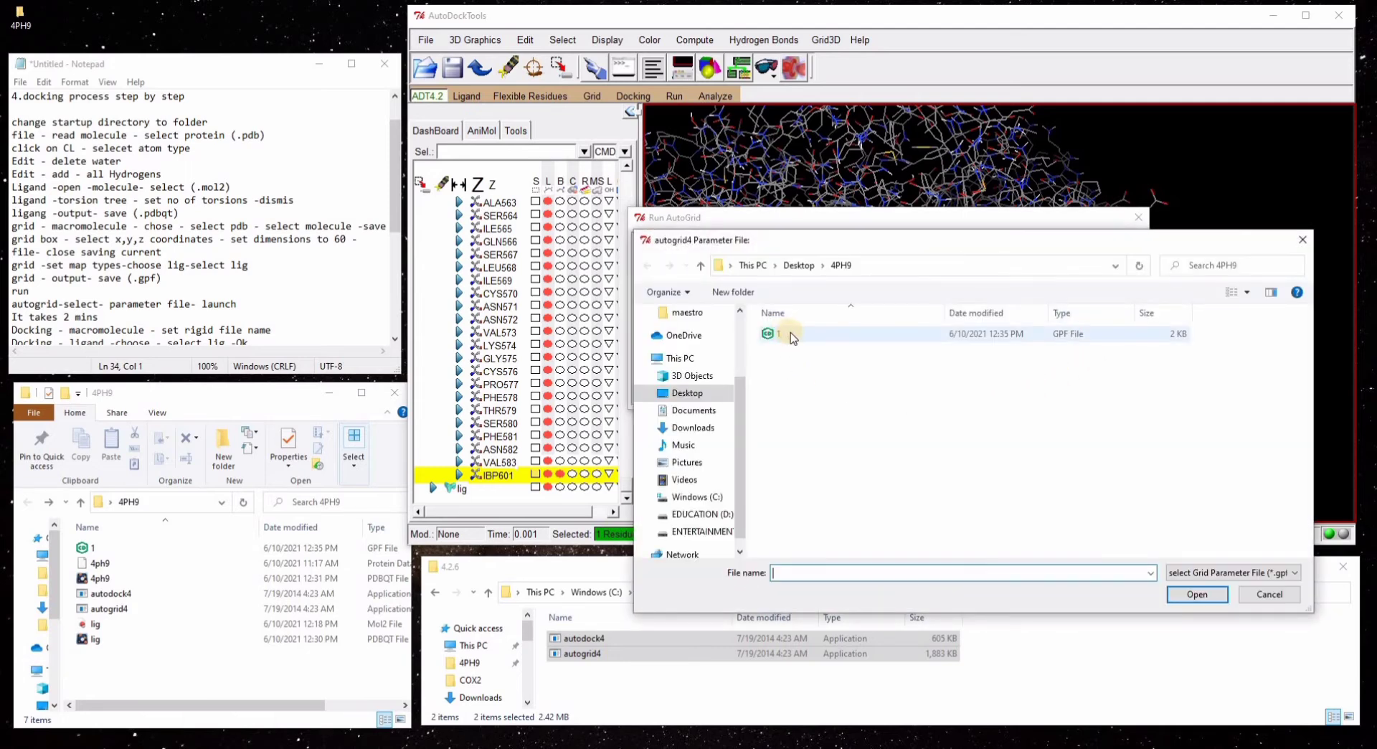
pyautogui.click(793, 336)
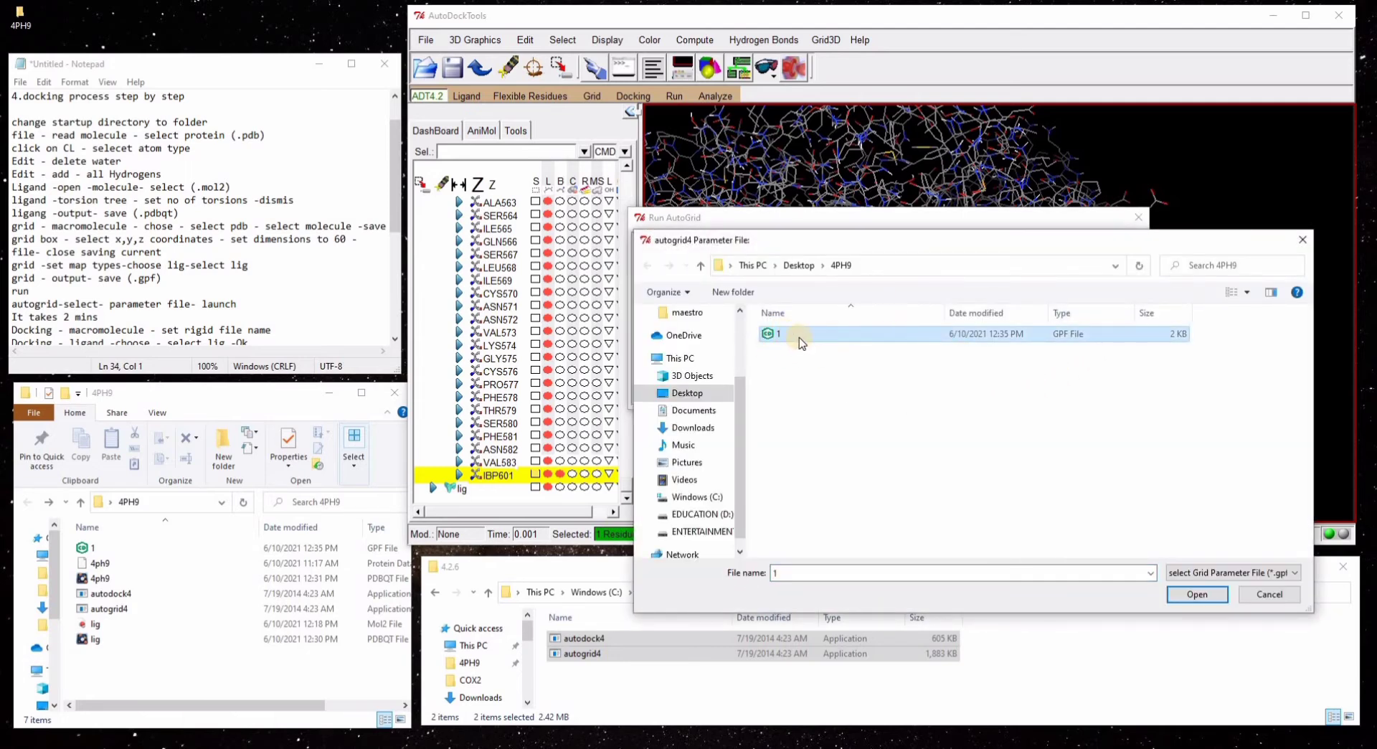
pyautogui.click(1204, 594)
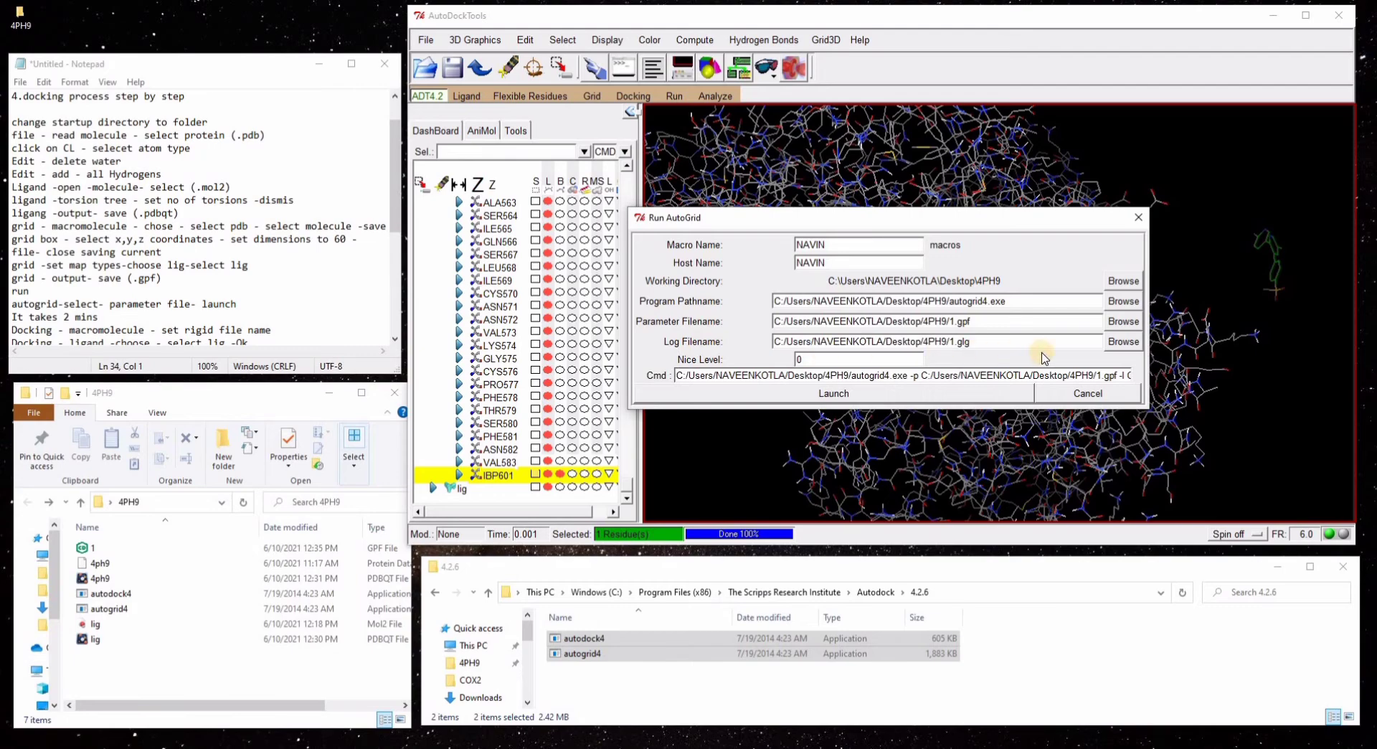
pyautogui.click(865, 395)
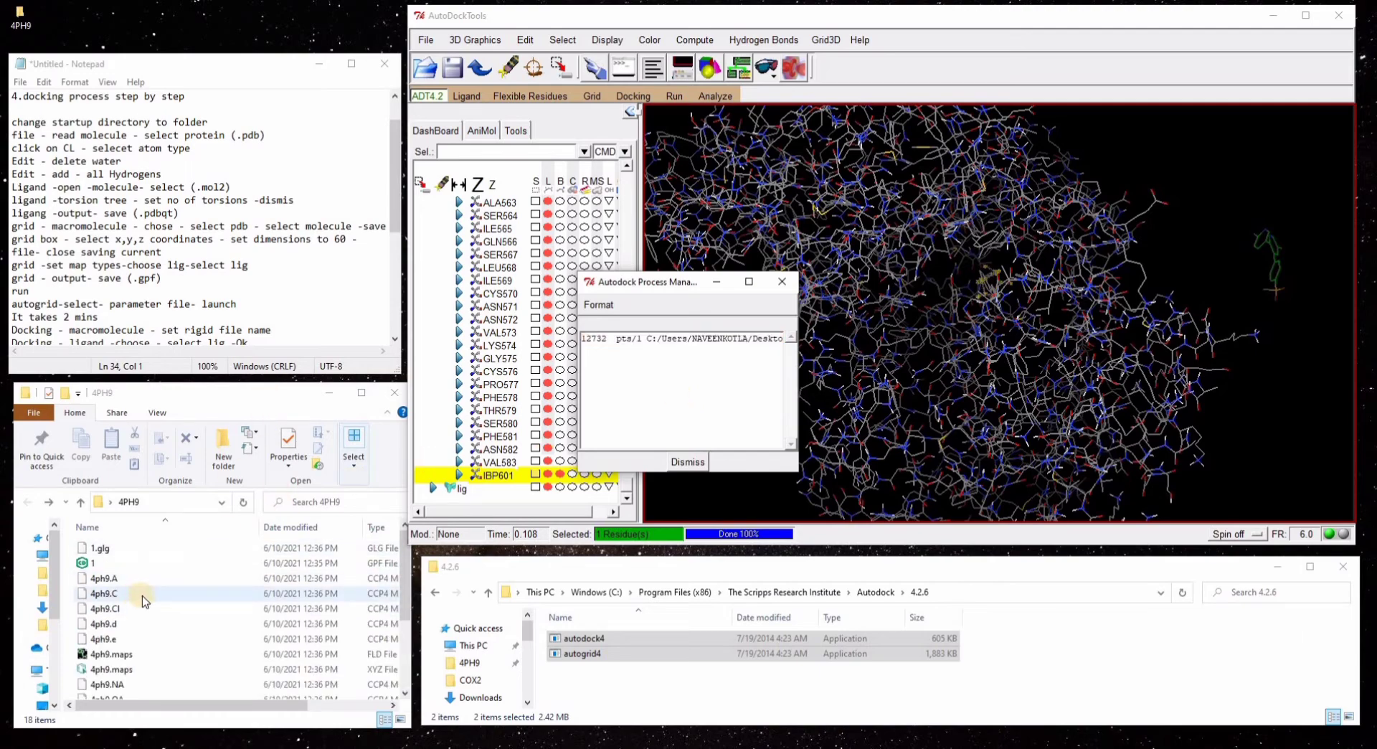
pyautogui.scroll(-3, 143, 602)
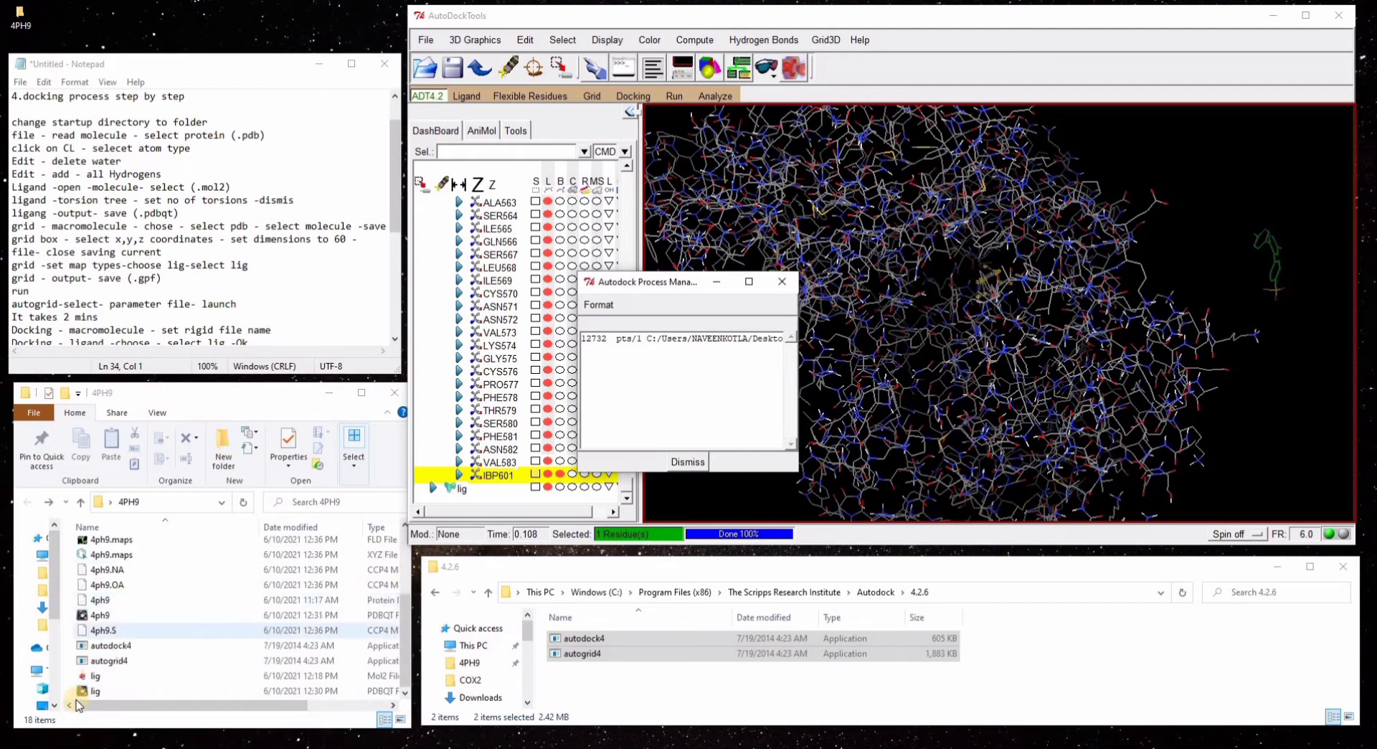
pyautogui.scroll(3, 216, 656)
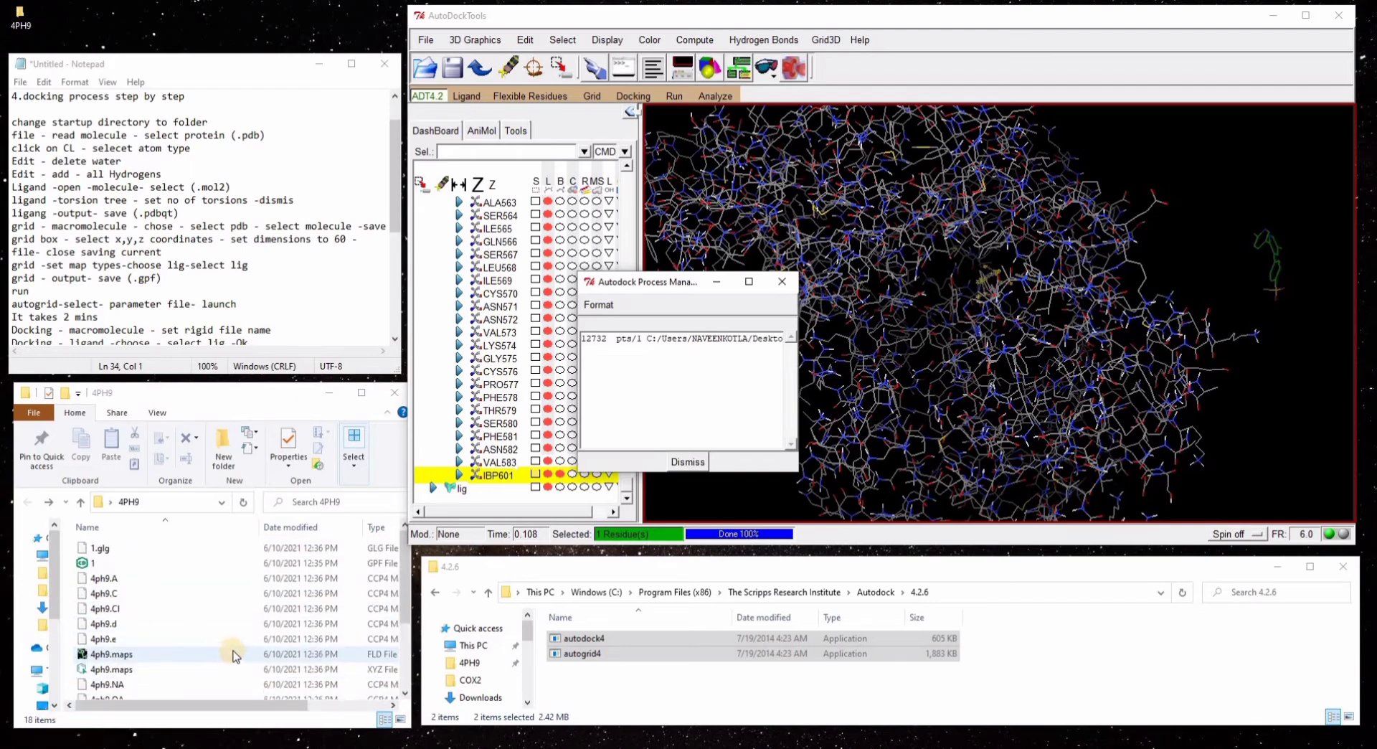
pyautogui.scroll(-3, 222, 649)
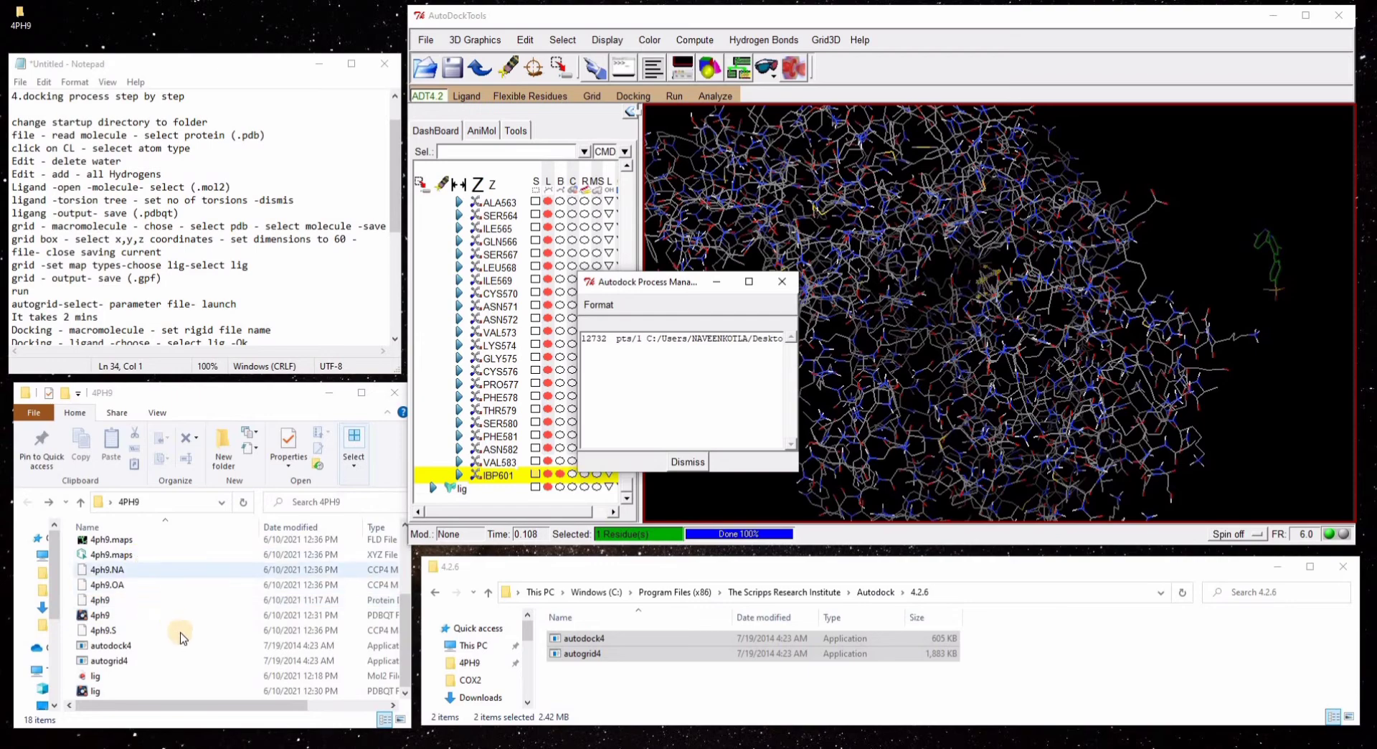
pyautogui.scroll(3, 181, 638)
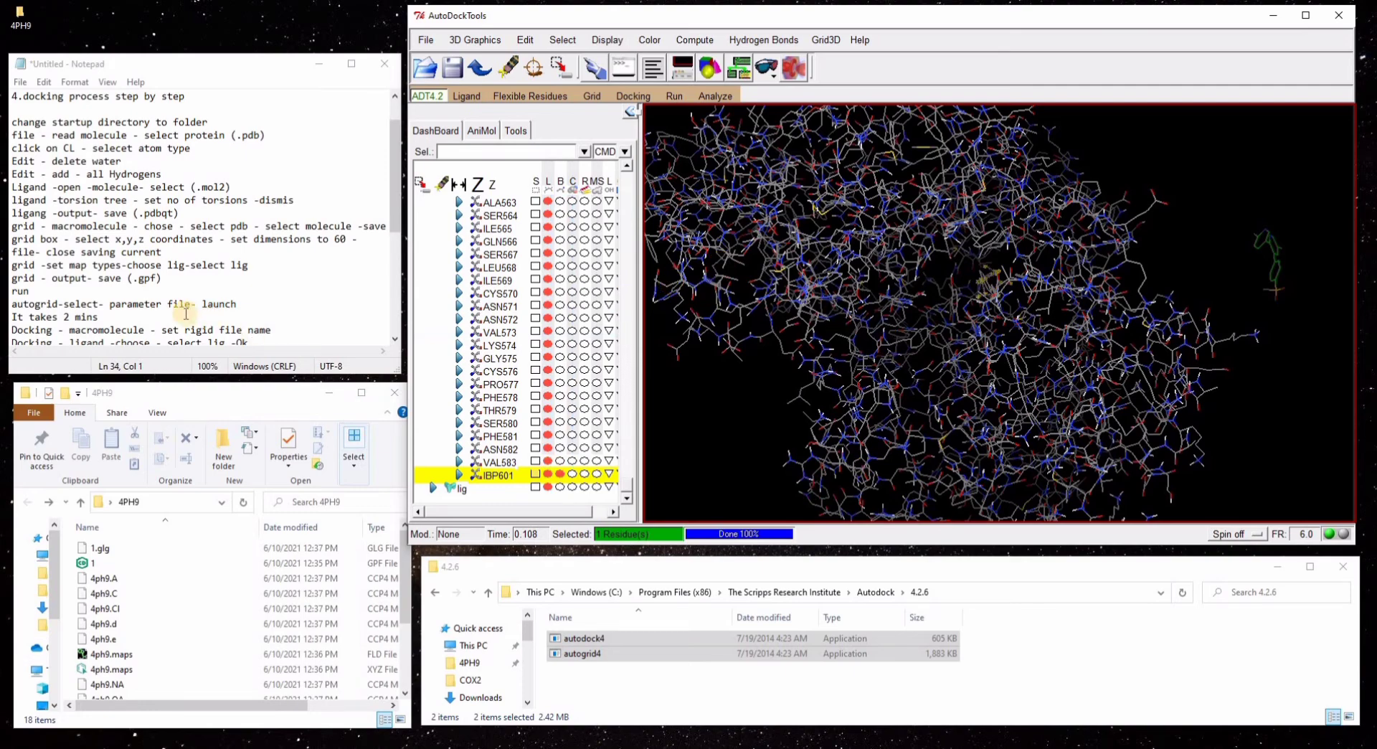
# - Set the 4ph9 PDBQT file from the 4PH9 folder as the rigid macromolecule for docking
pyautogui.scroll(-1, 186, 313)
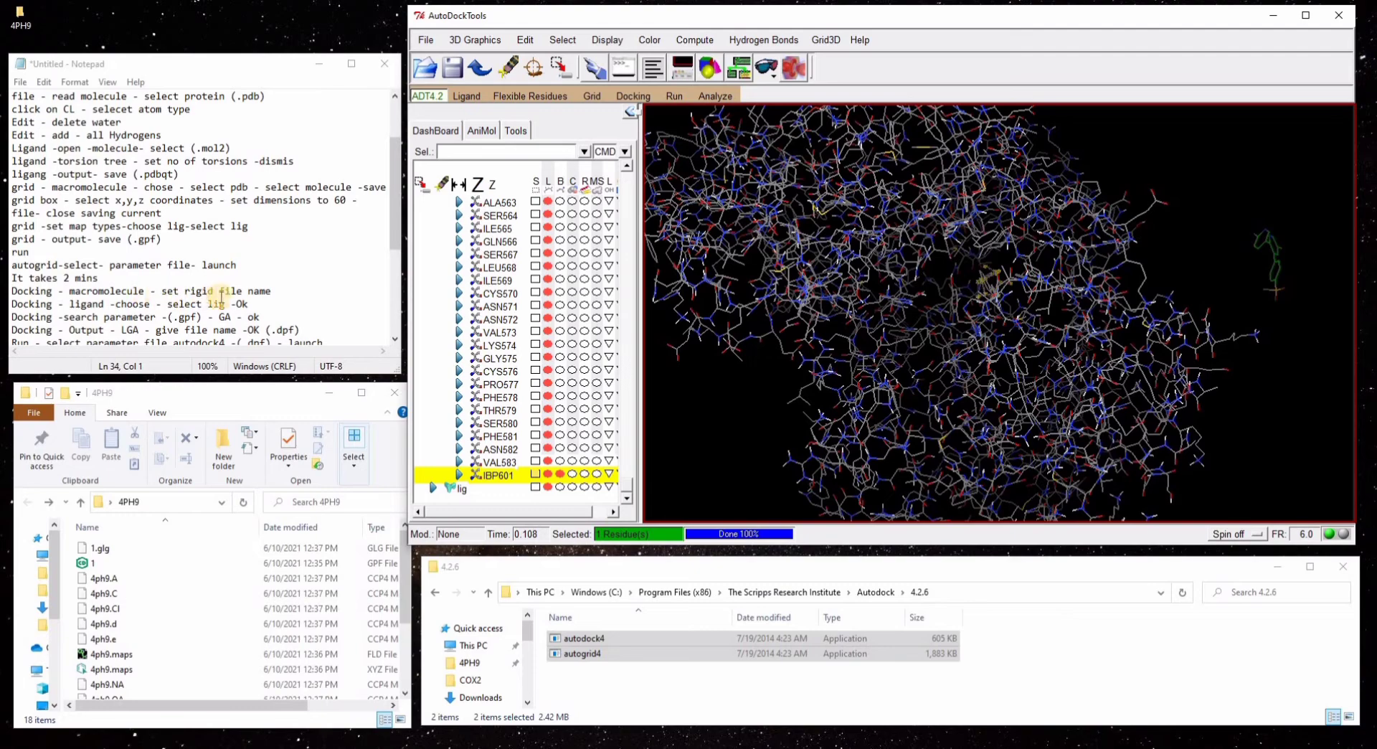
pyautogui.click(641, 96)
pyautogui.moveTo(659, 141)
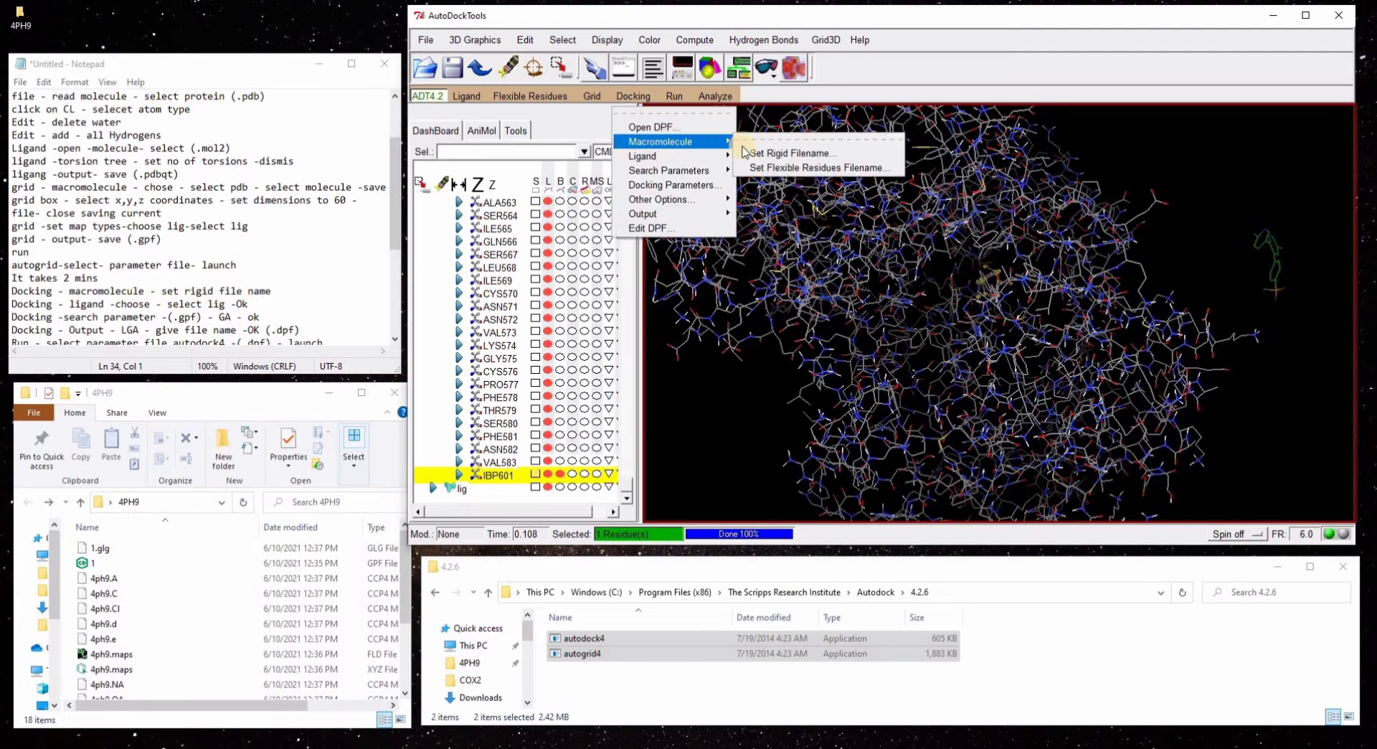
pyautogui.click(765, 153)
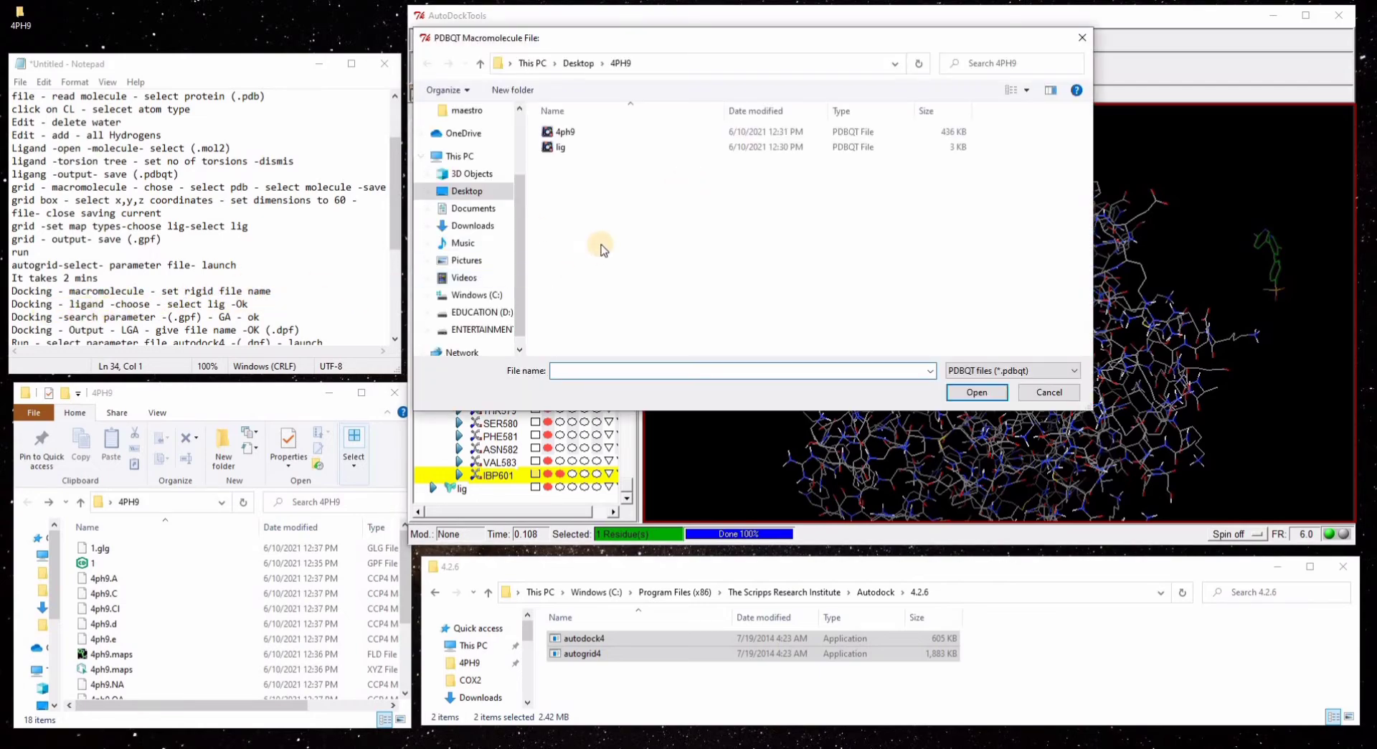
pyautogui.click(594, 140)
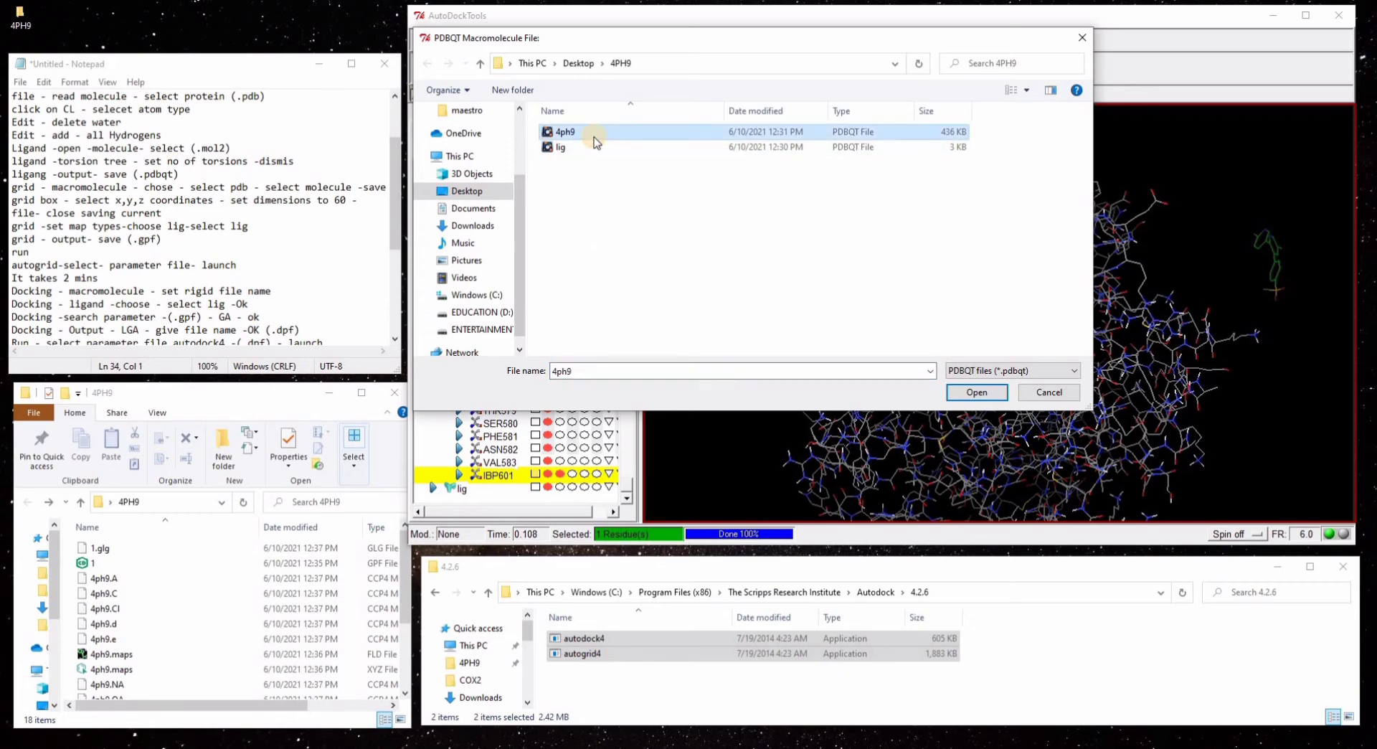
pyautogui.click(990, 392)
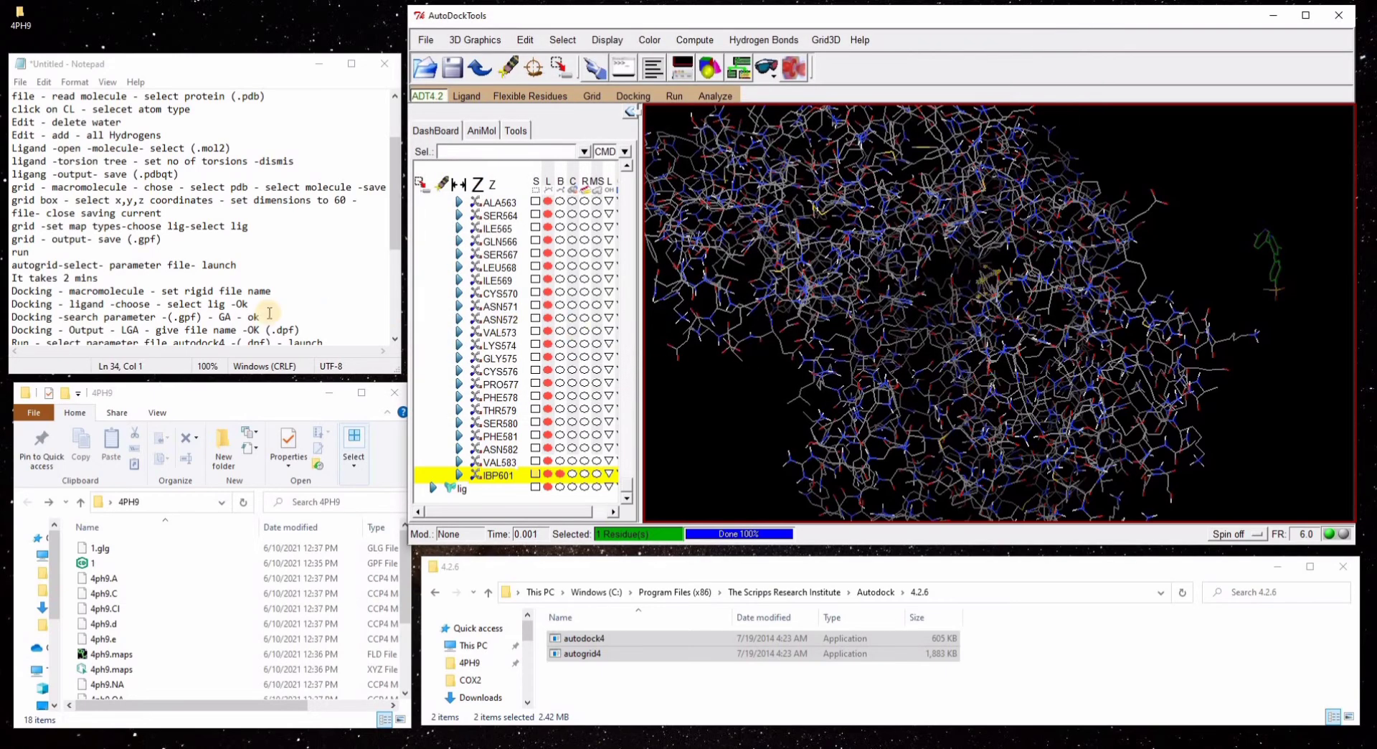
# - Choose lig as the docking ligand and accept its parameters with random initial position, dihedral offset and dihedrals
pyautogui.click(634, 97)
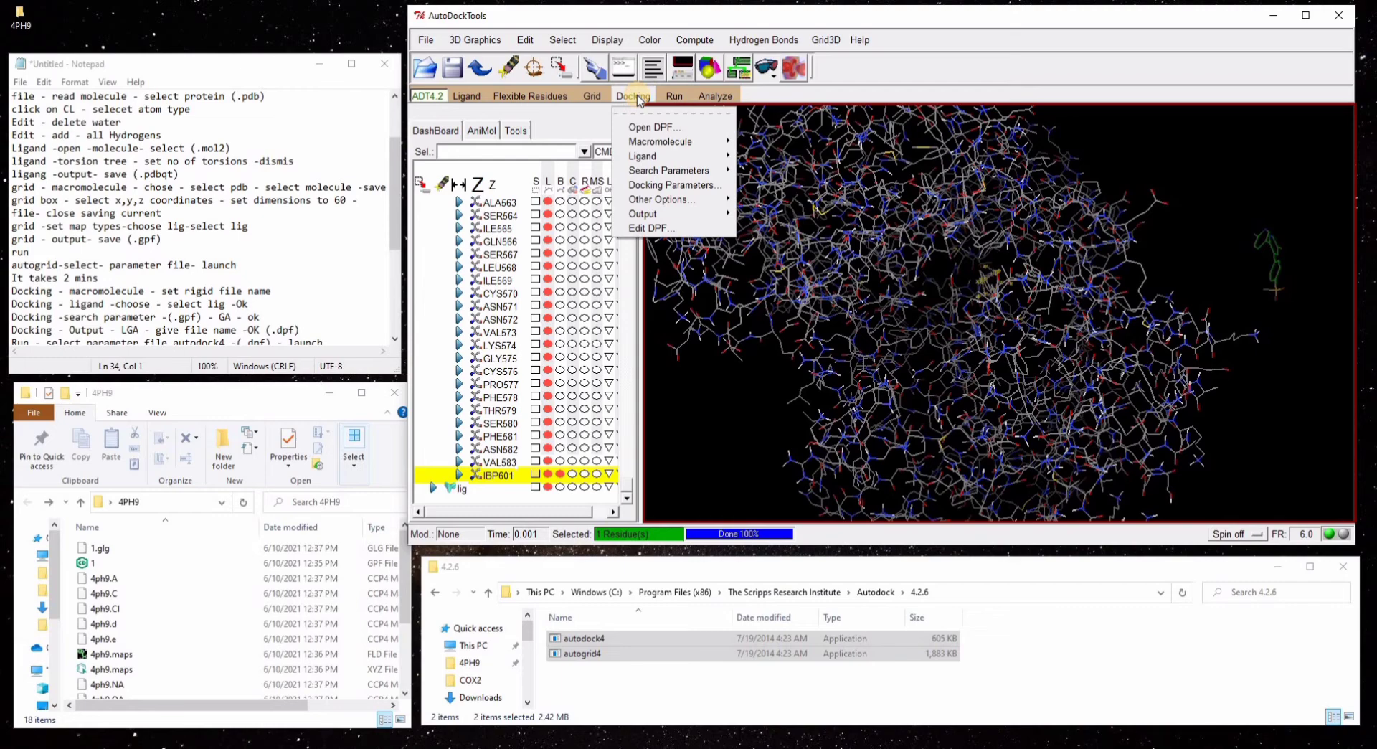
pyautogui.moveTo(656, 156)
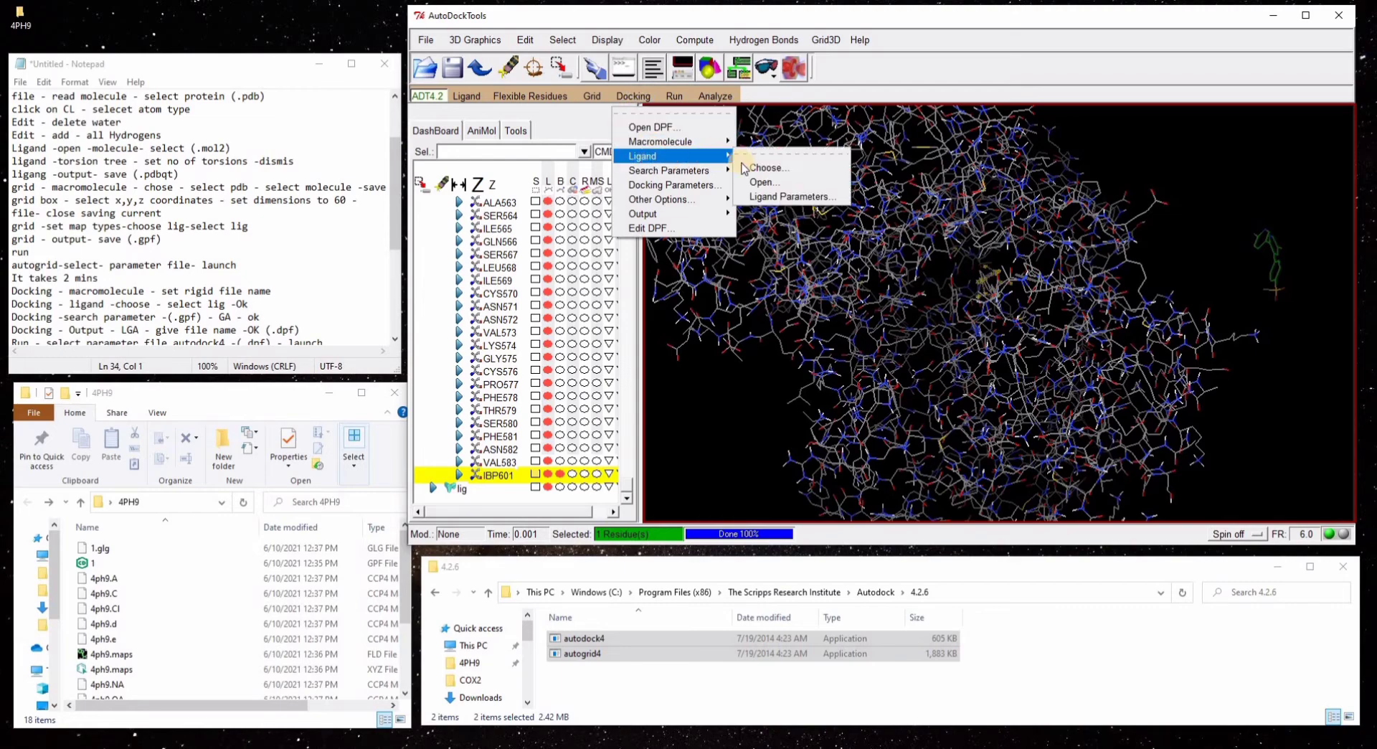
pyautogui.click(764, 167)
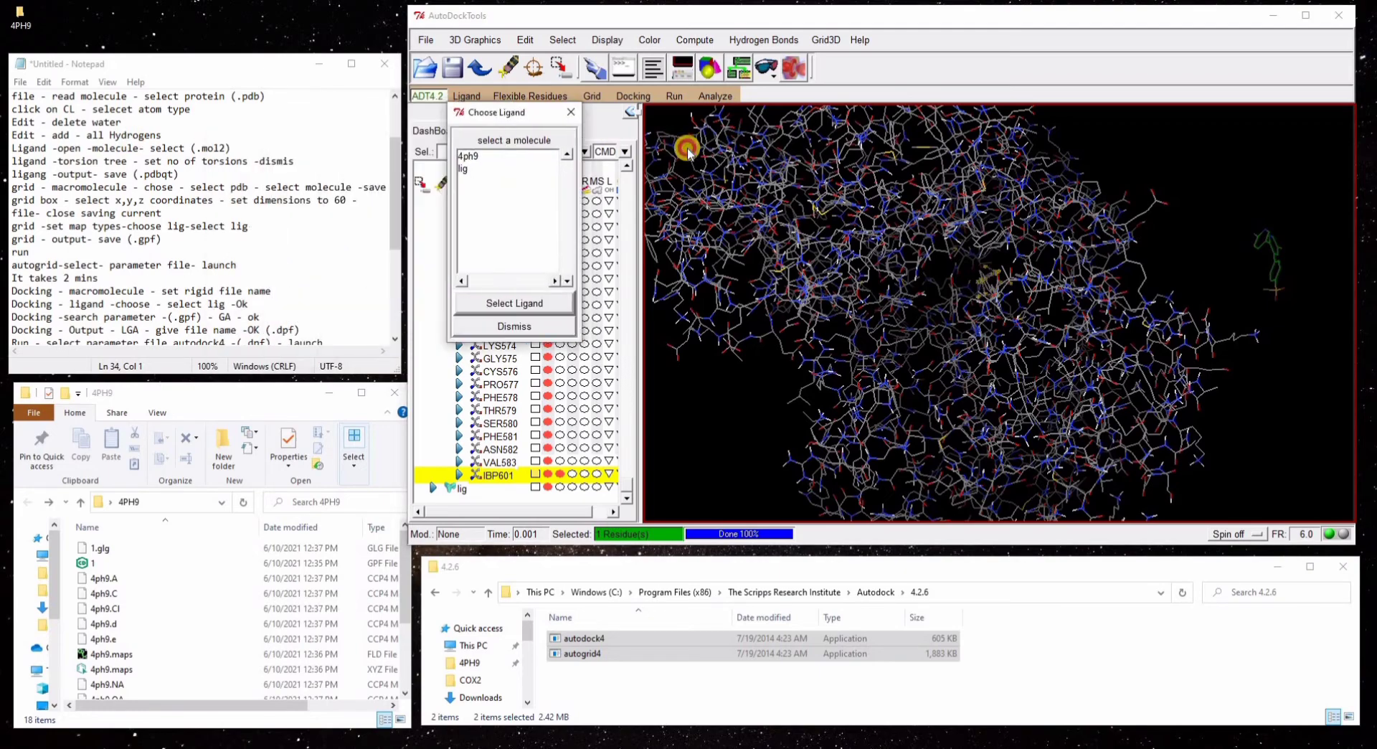
pyautogui.click(677, 214)
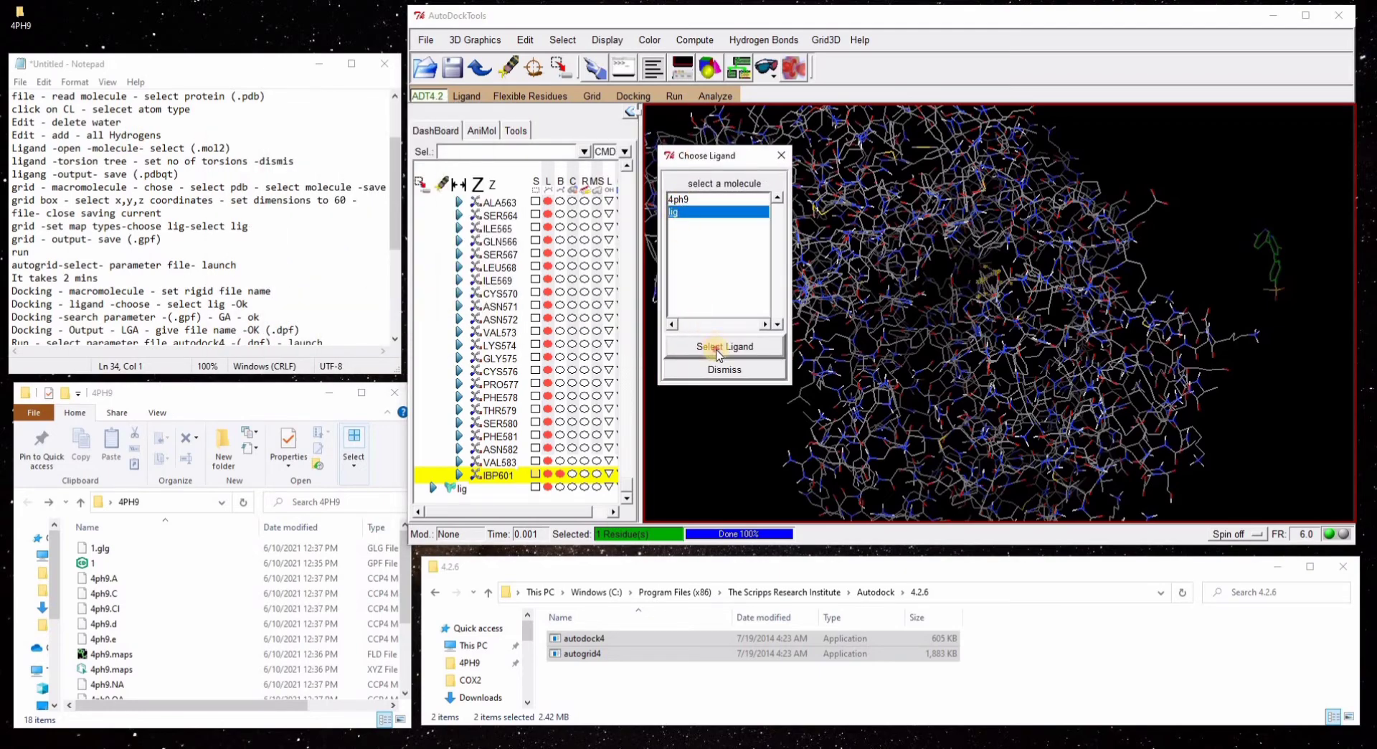
pyautogui.click(716, 348)
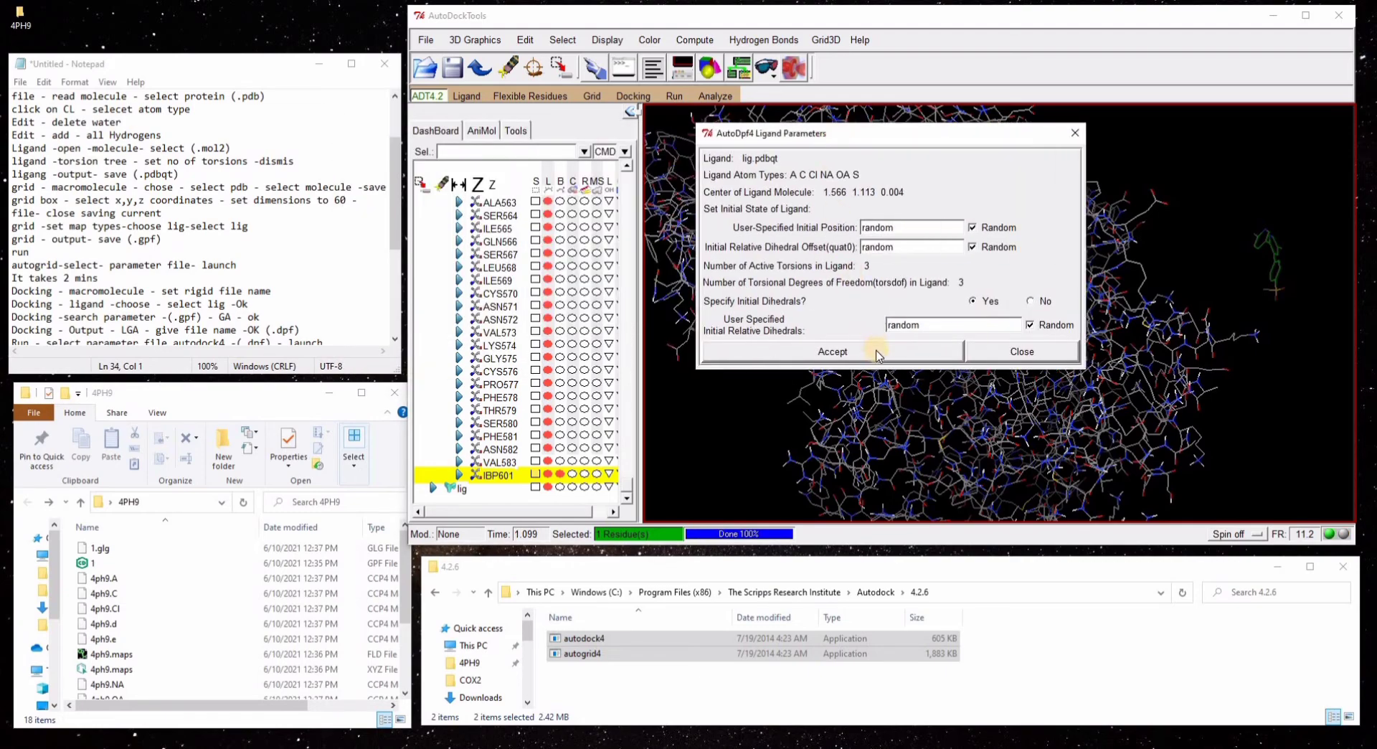
pyautogui.click(876, 352)
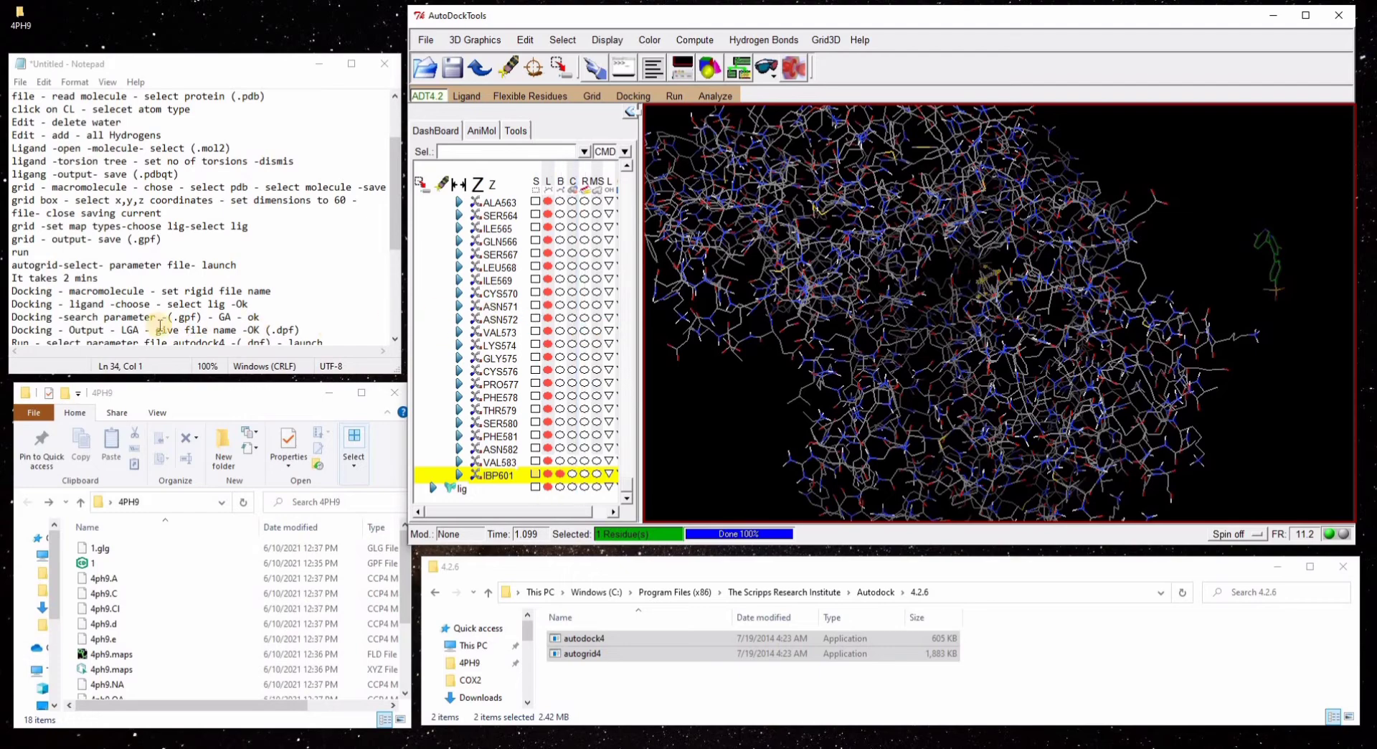
# - Accept the genetic algorithm search parameters with 10 GA runs, a population size of 150 and 2500000 maximum evals
pyautogui.scroll(-1, 204, 294)
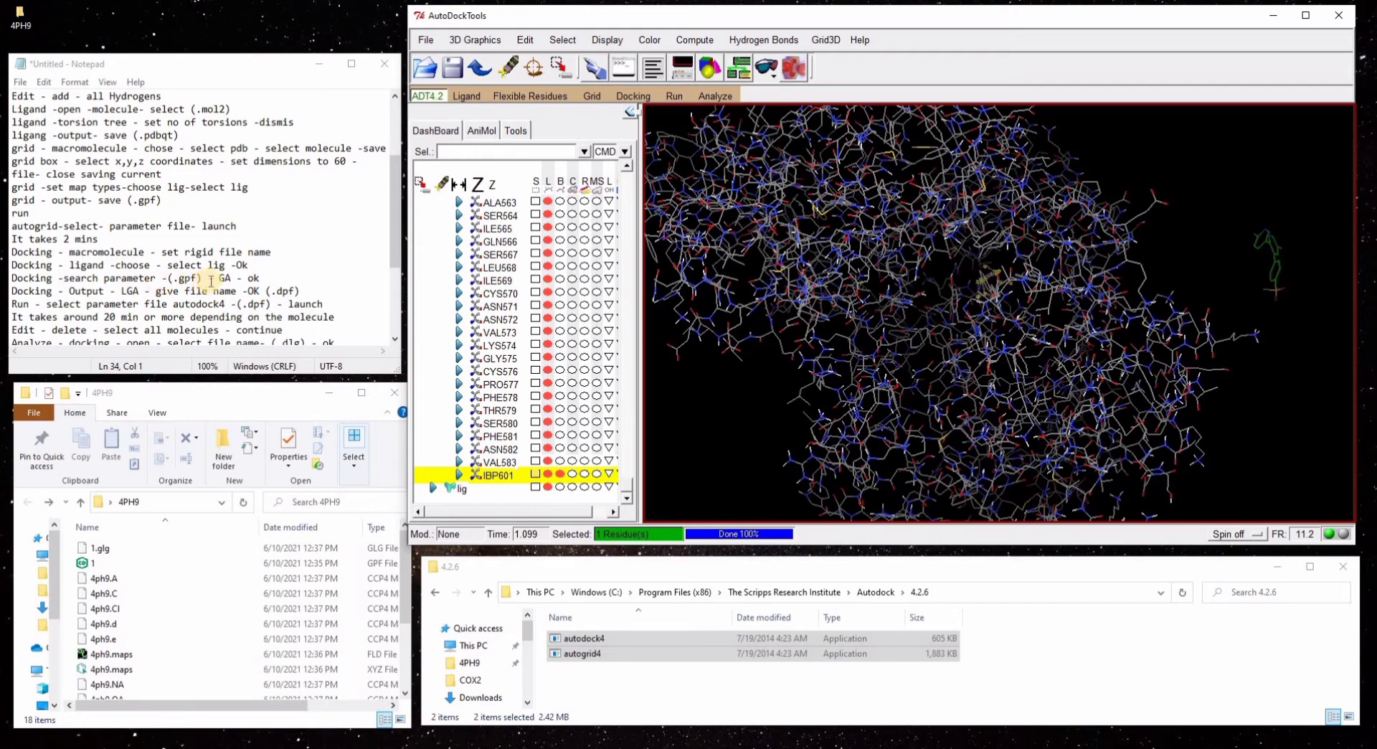
pyautogui.click(632, 99)
pyautogui.moveTo(688, 176)
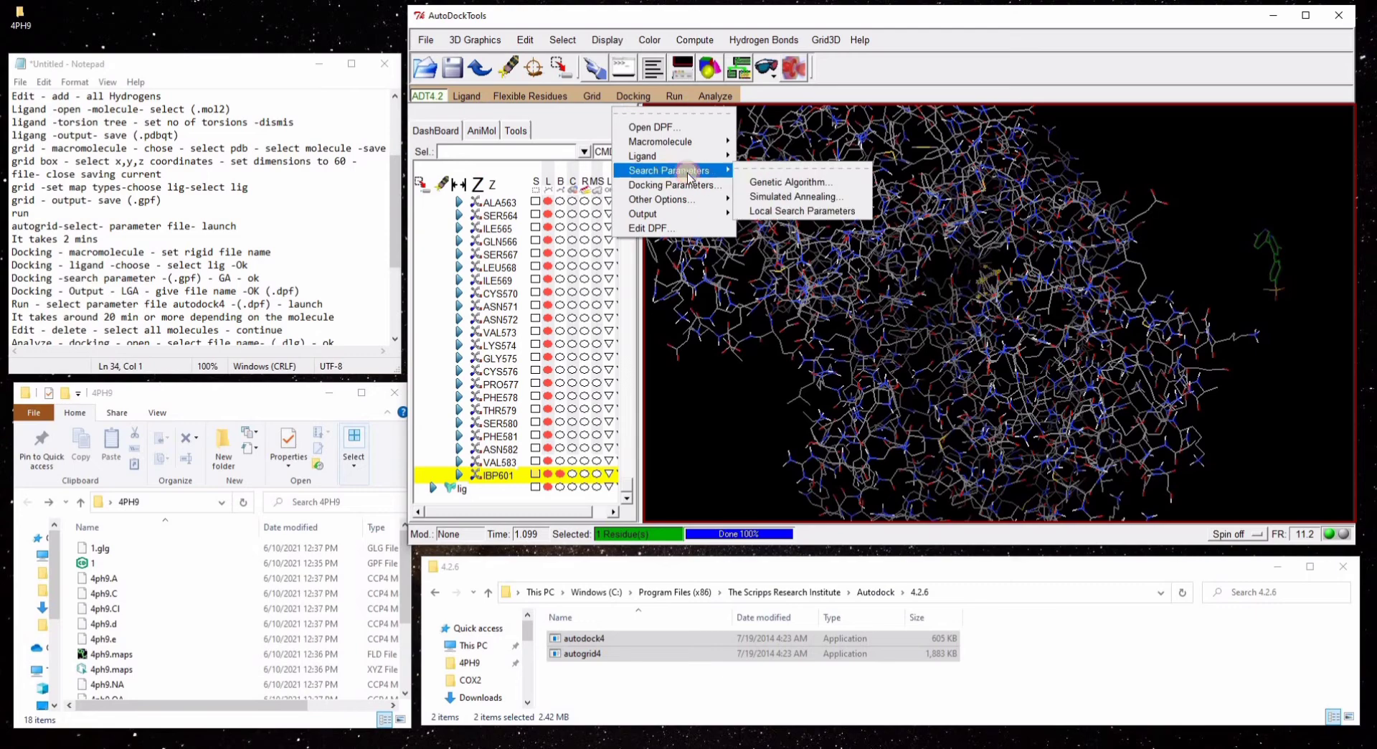
pyautogui.click(788, 182)
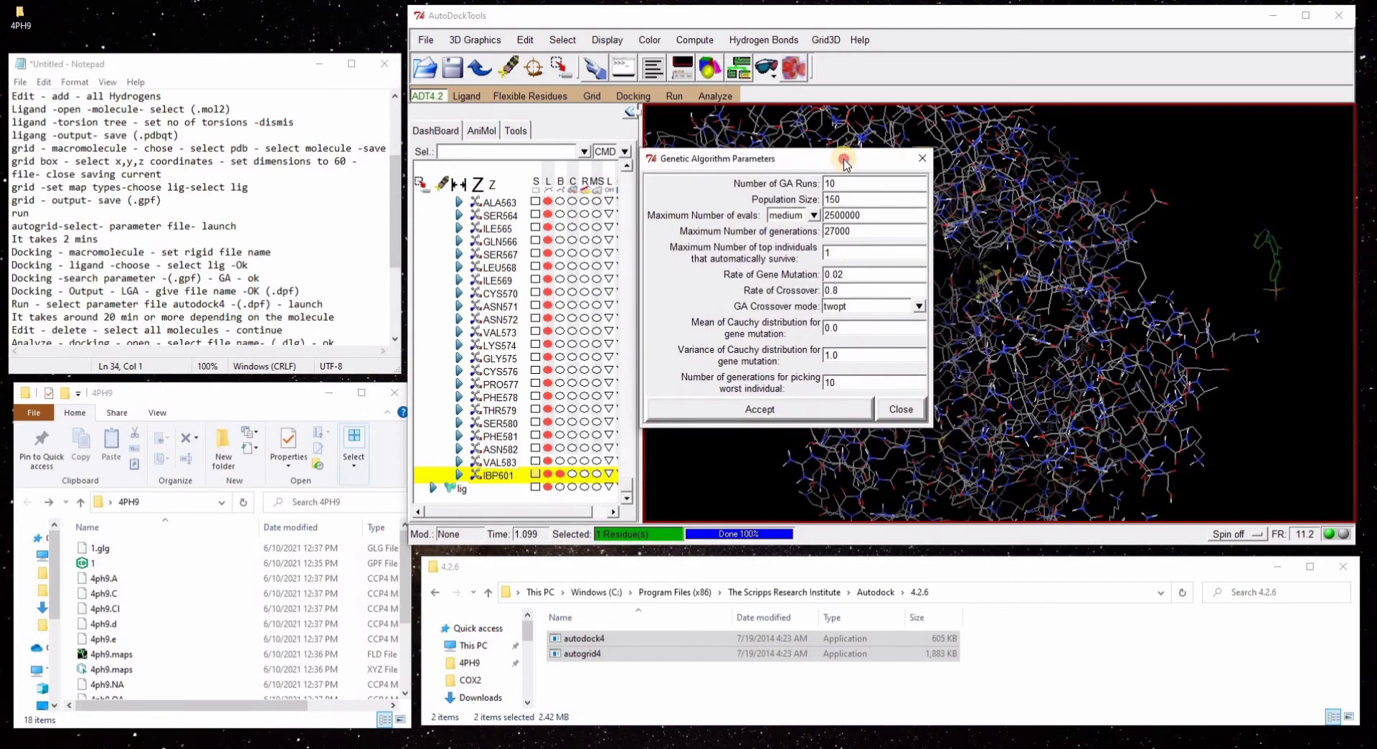
pyautogui.click(791, 408)
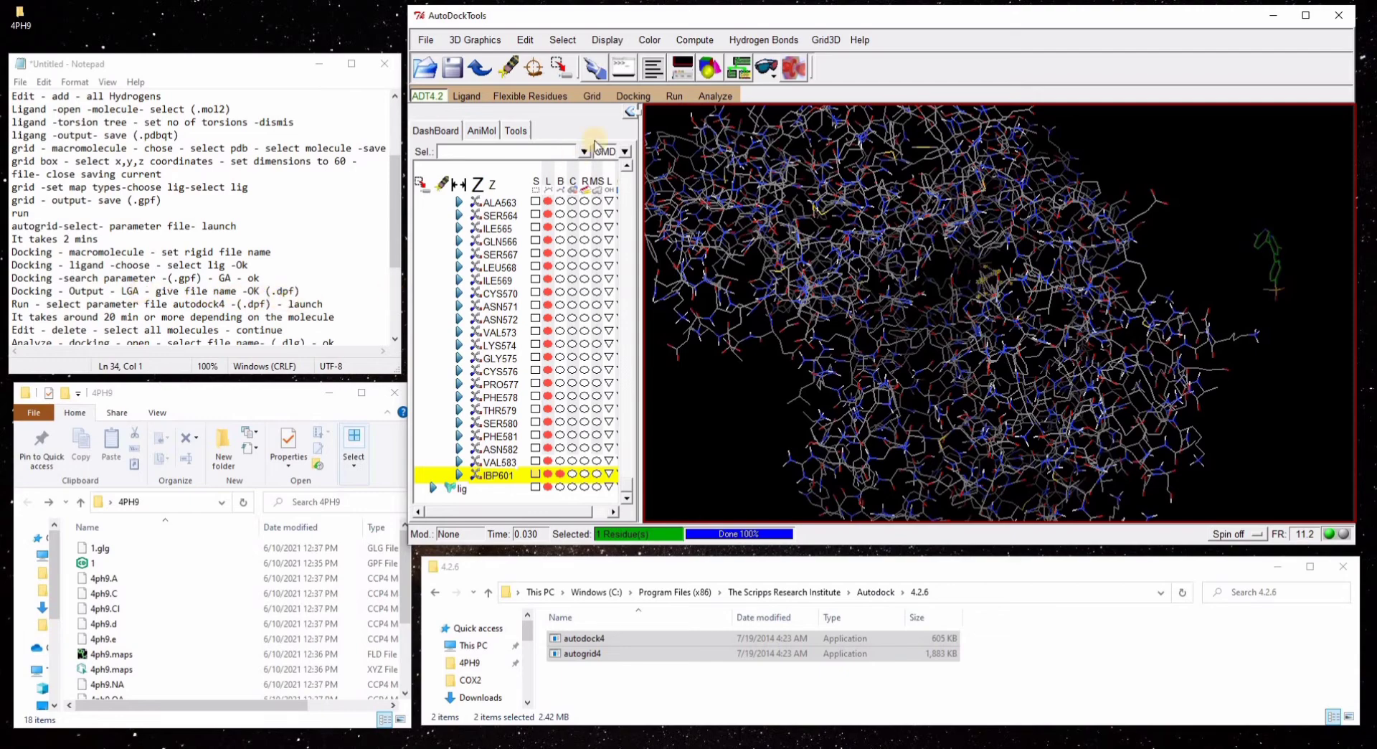
# - Save the Lamarckian GA (4.2) docking parameter file as 2.dpf in the 4PH9 folder
pyautogui.click(631, 99)
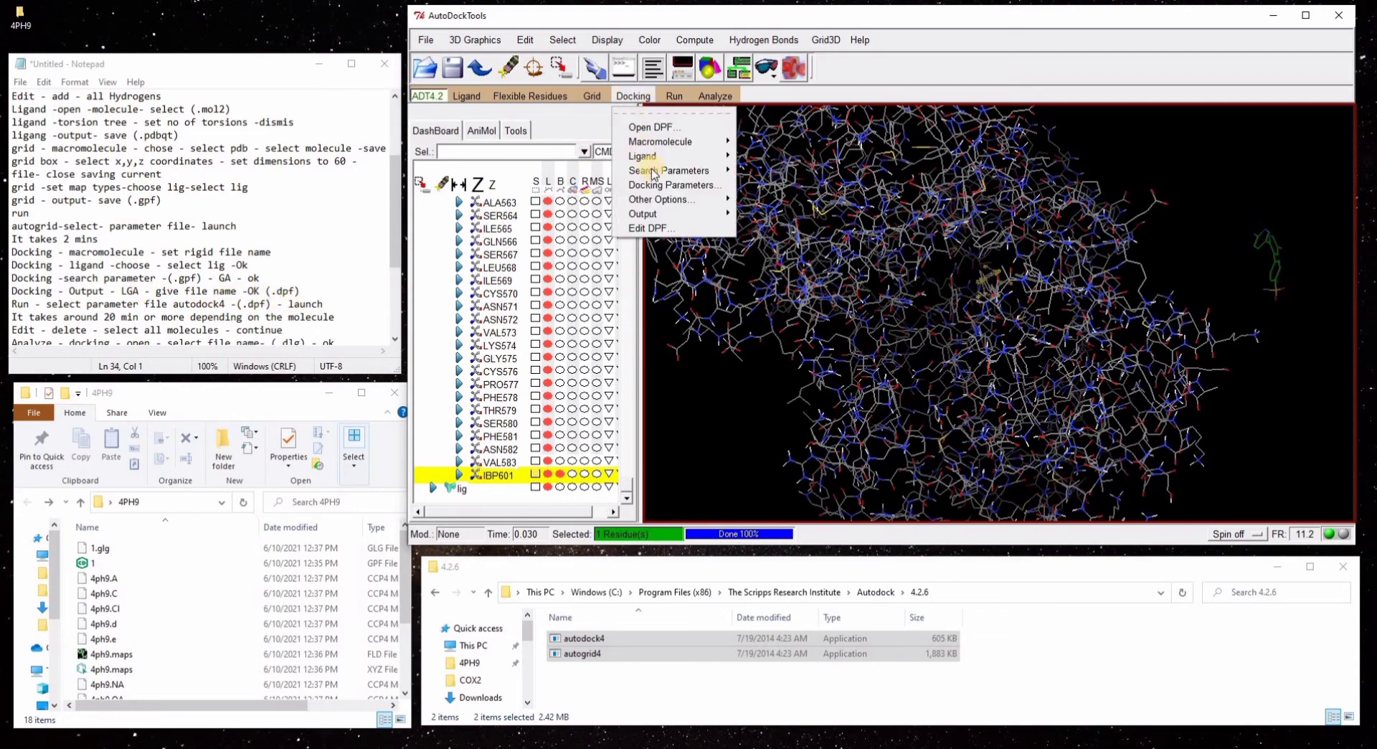
pyautogui.moveTo(671, 215)
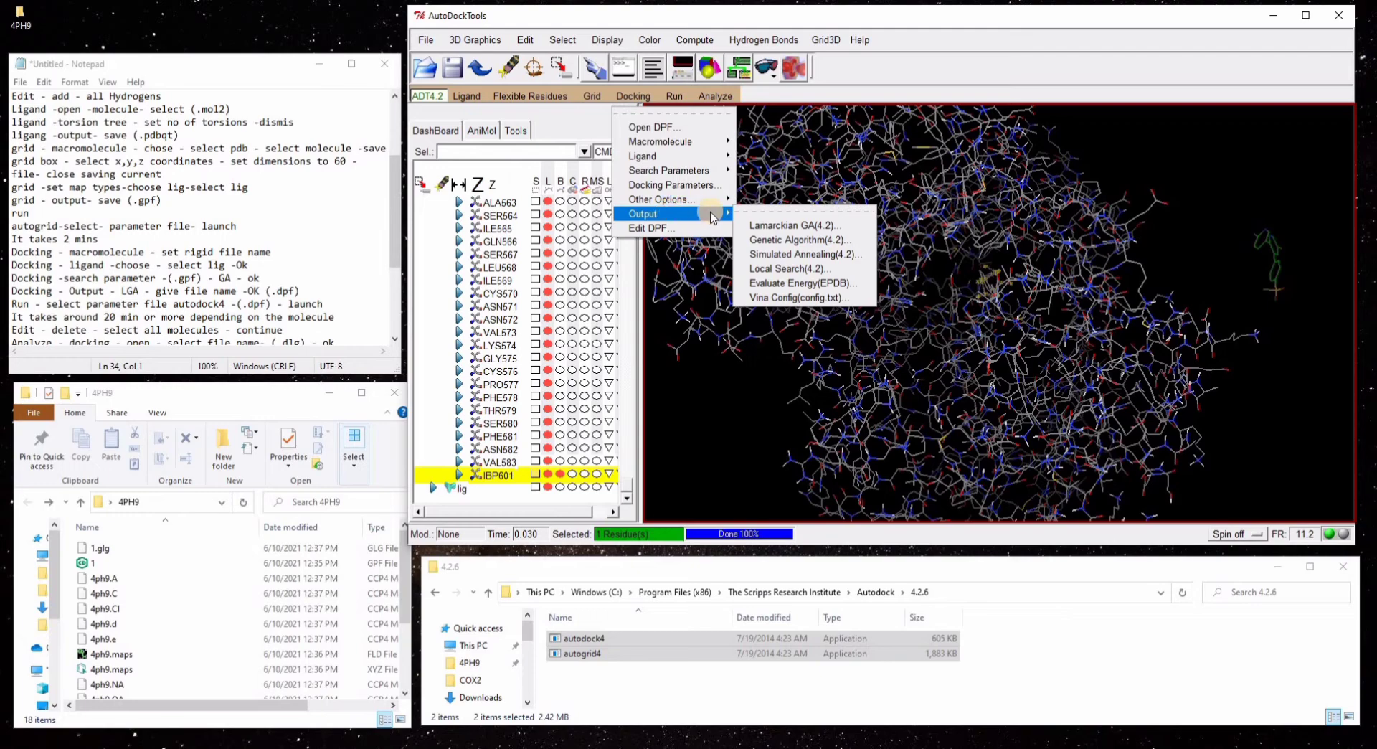
pyautogui.click(774, 225)
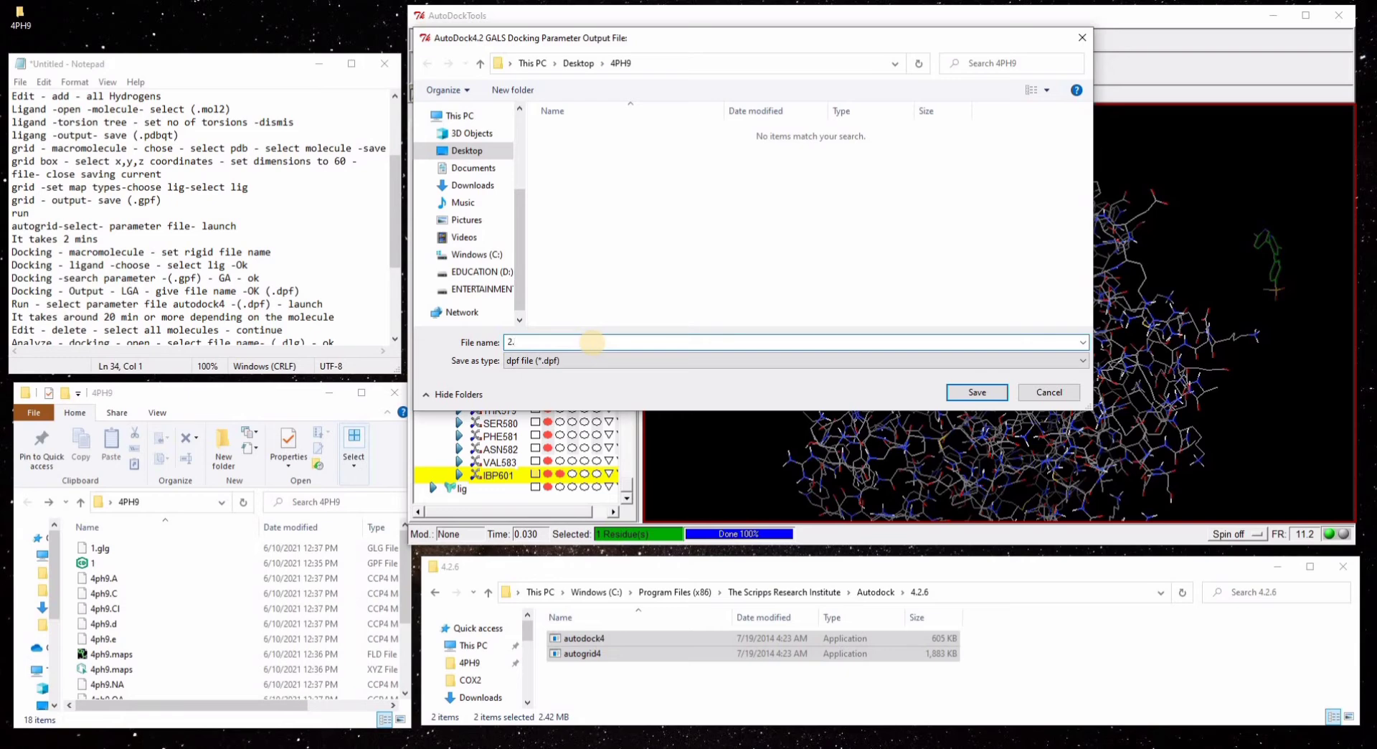
pyautogui.click(992, 393)
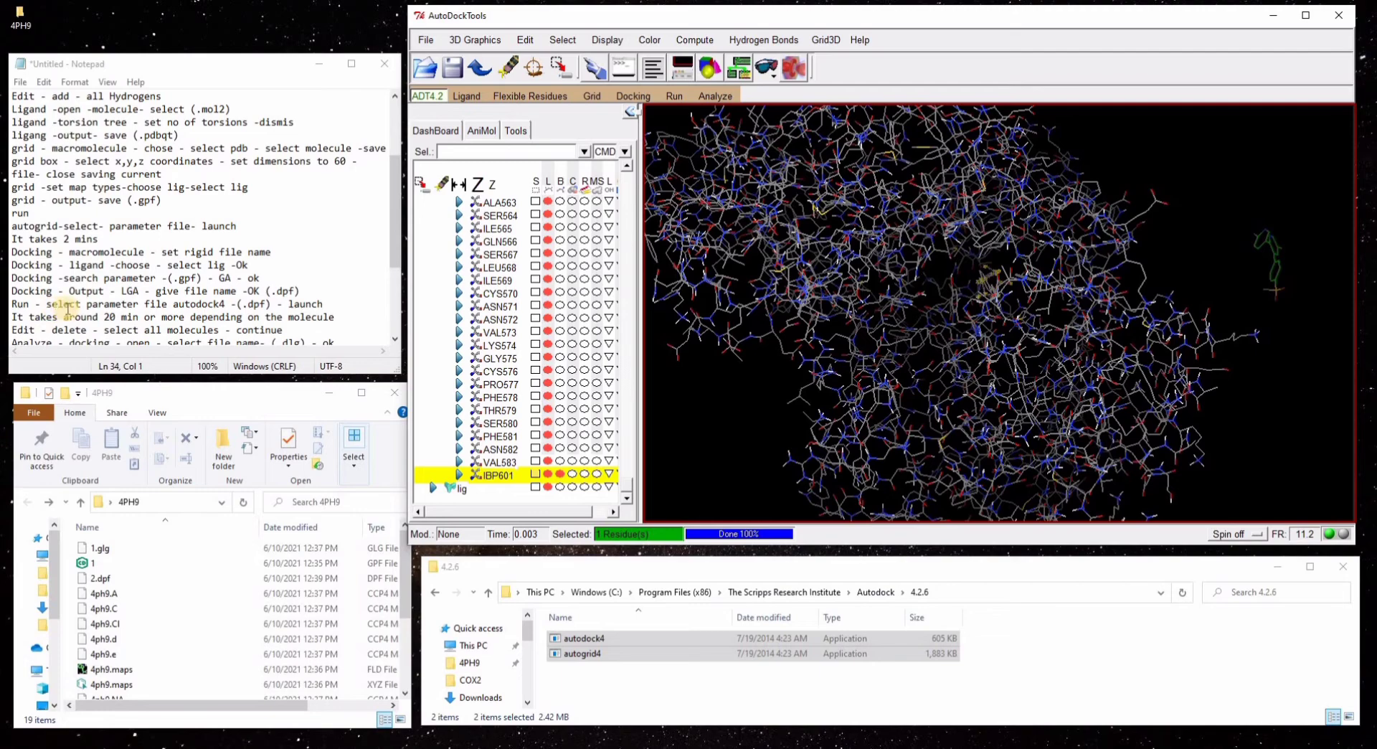
# - Set up an AutoDock run with autodock4 from the 4PH9 folder as the program
pyautogui.scroll(-1, 66, 309)
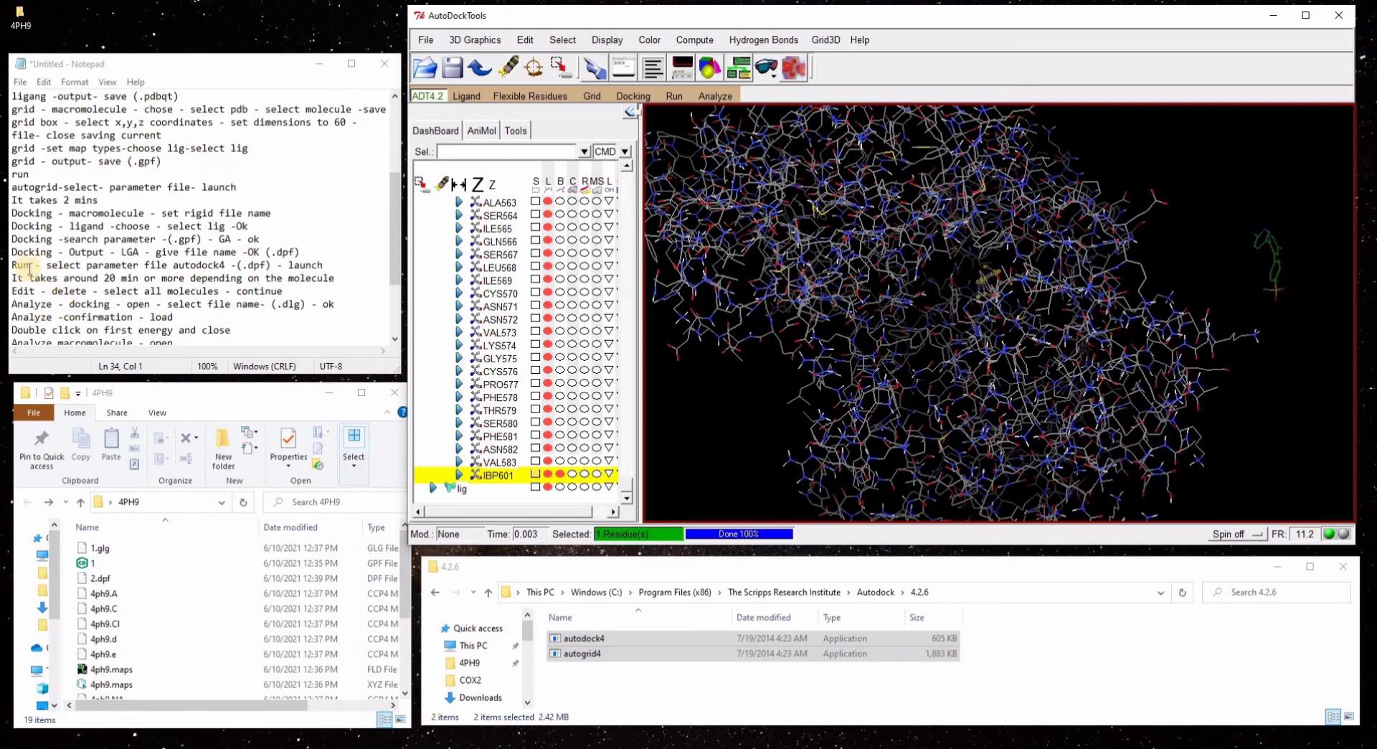
pyautogui.click(674, 98)
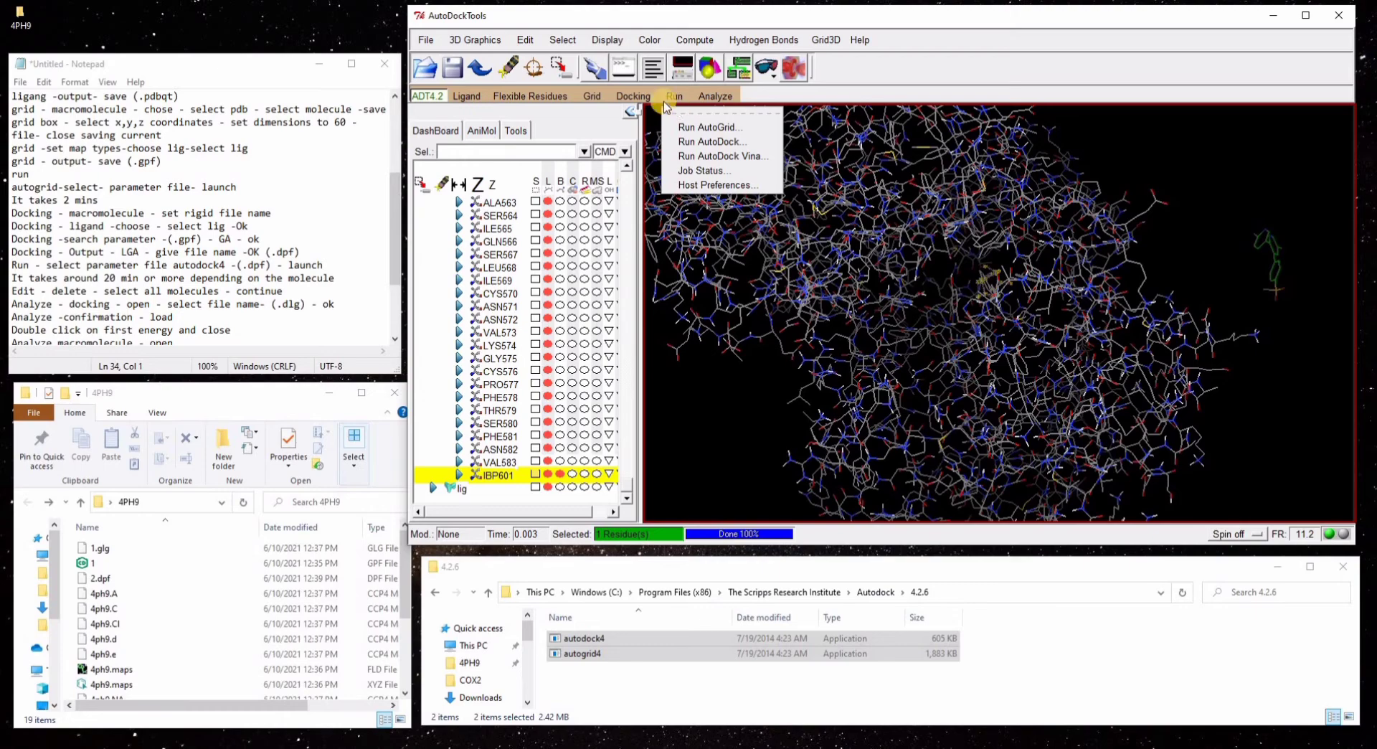
pyautogui.click(637, 98)
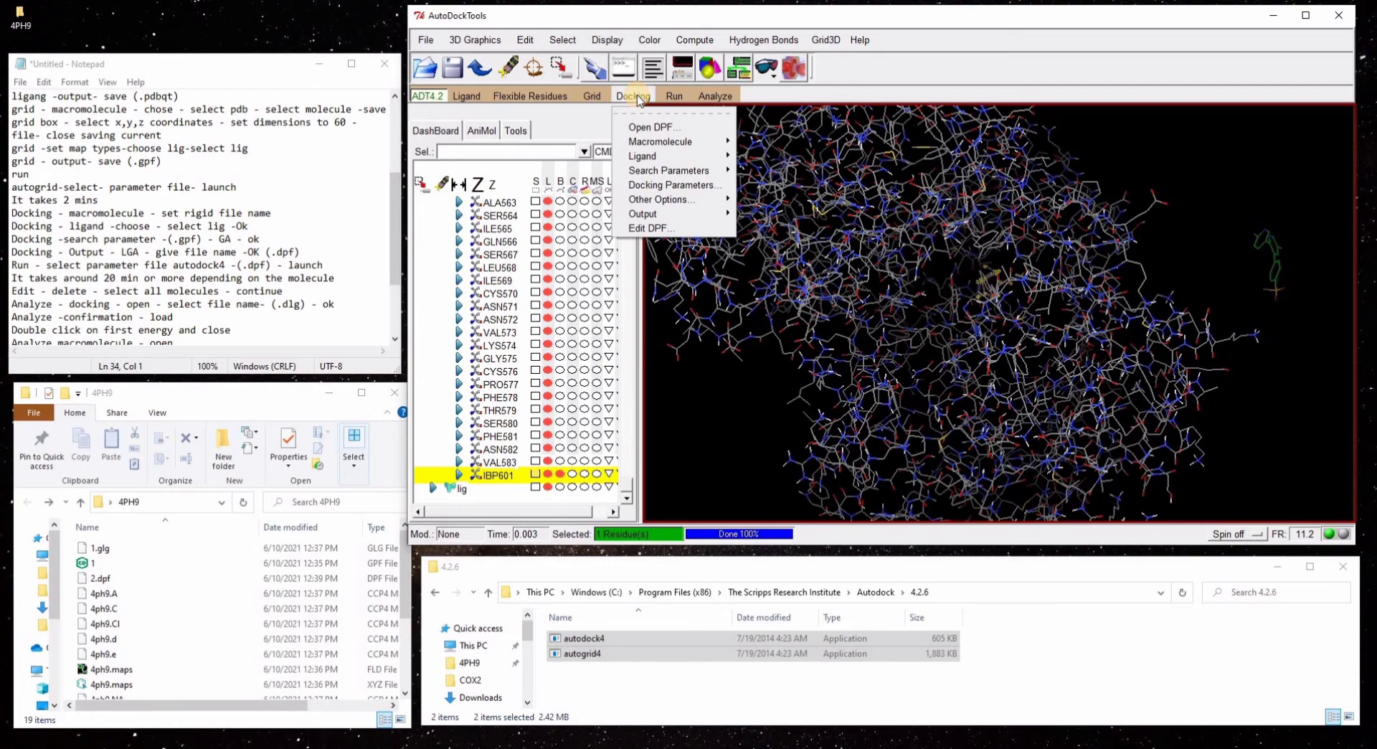
pyautogui.click(674, 98)
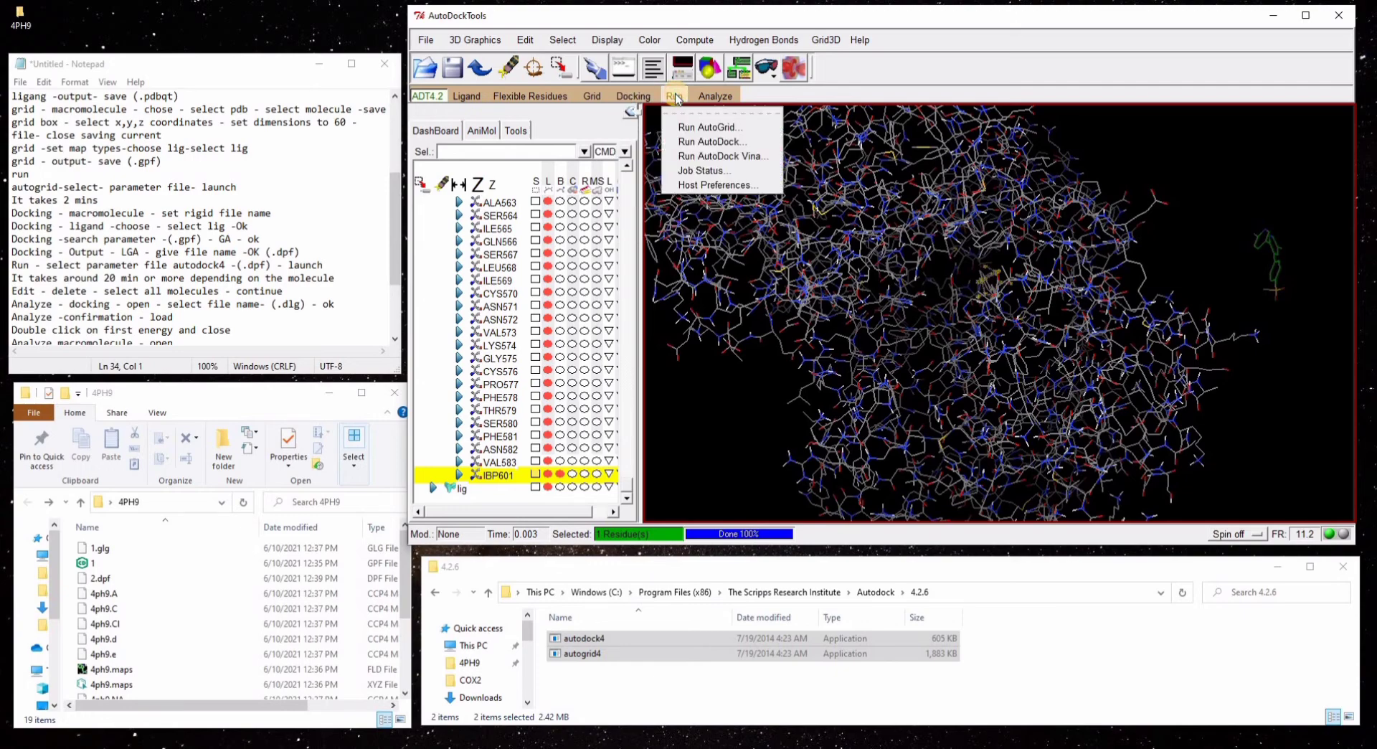
pyautogui.click(716, 144)
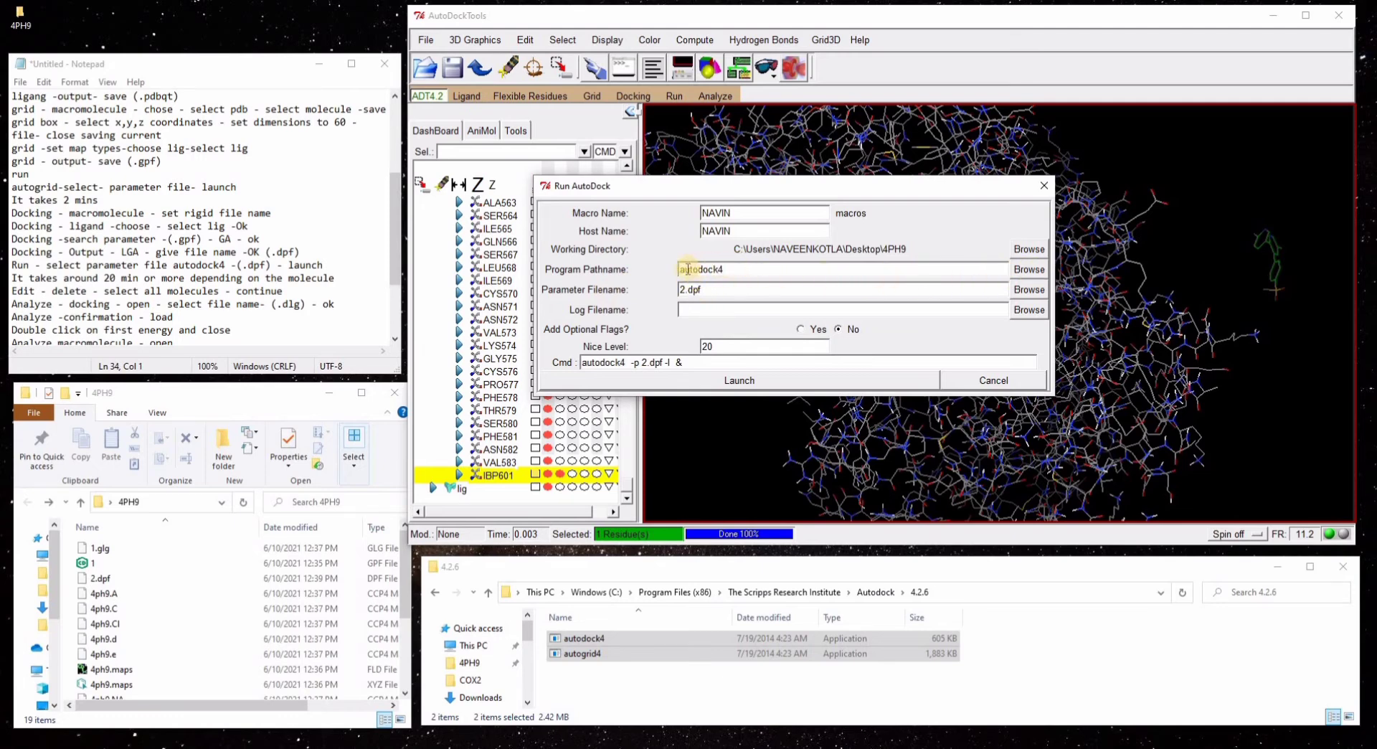
pyautogui.click(1025, 269)
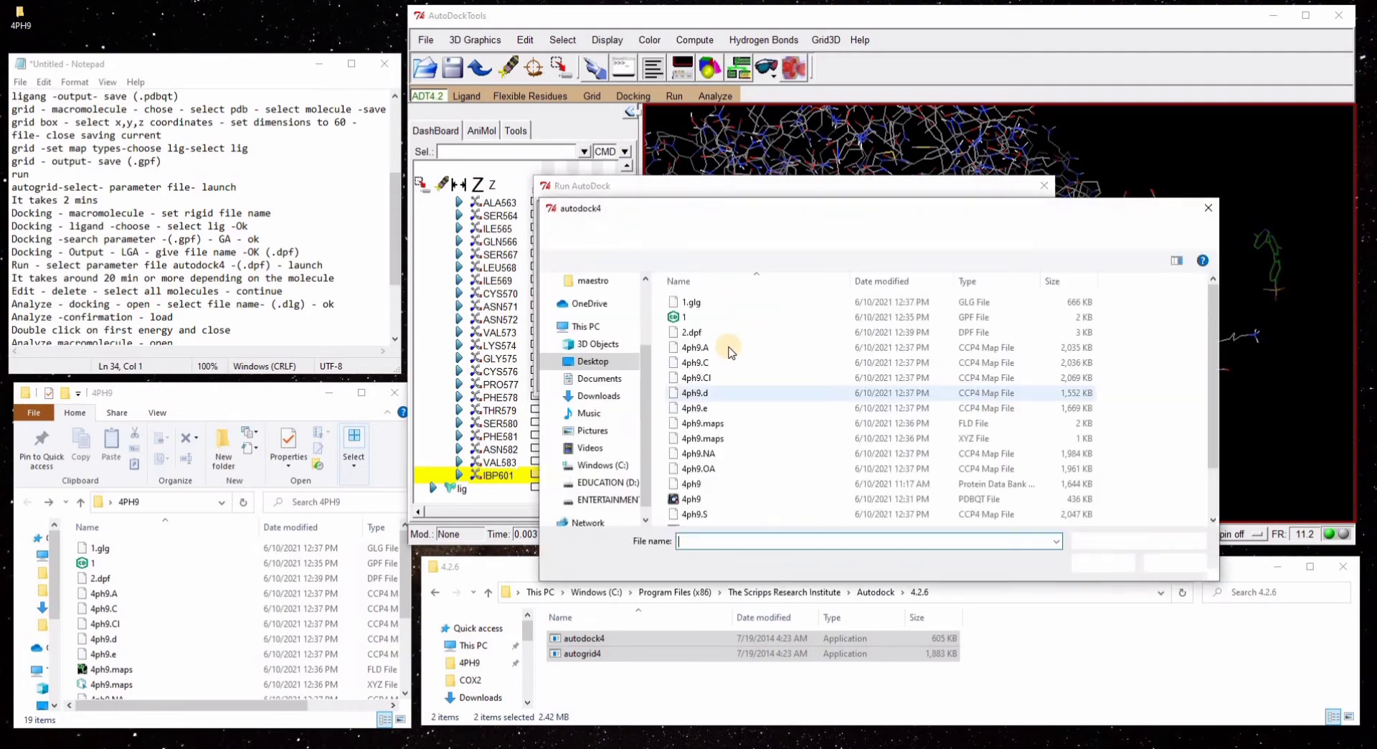
pyautogui.scroll(-2, 723, 473)
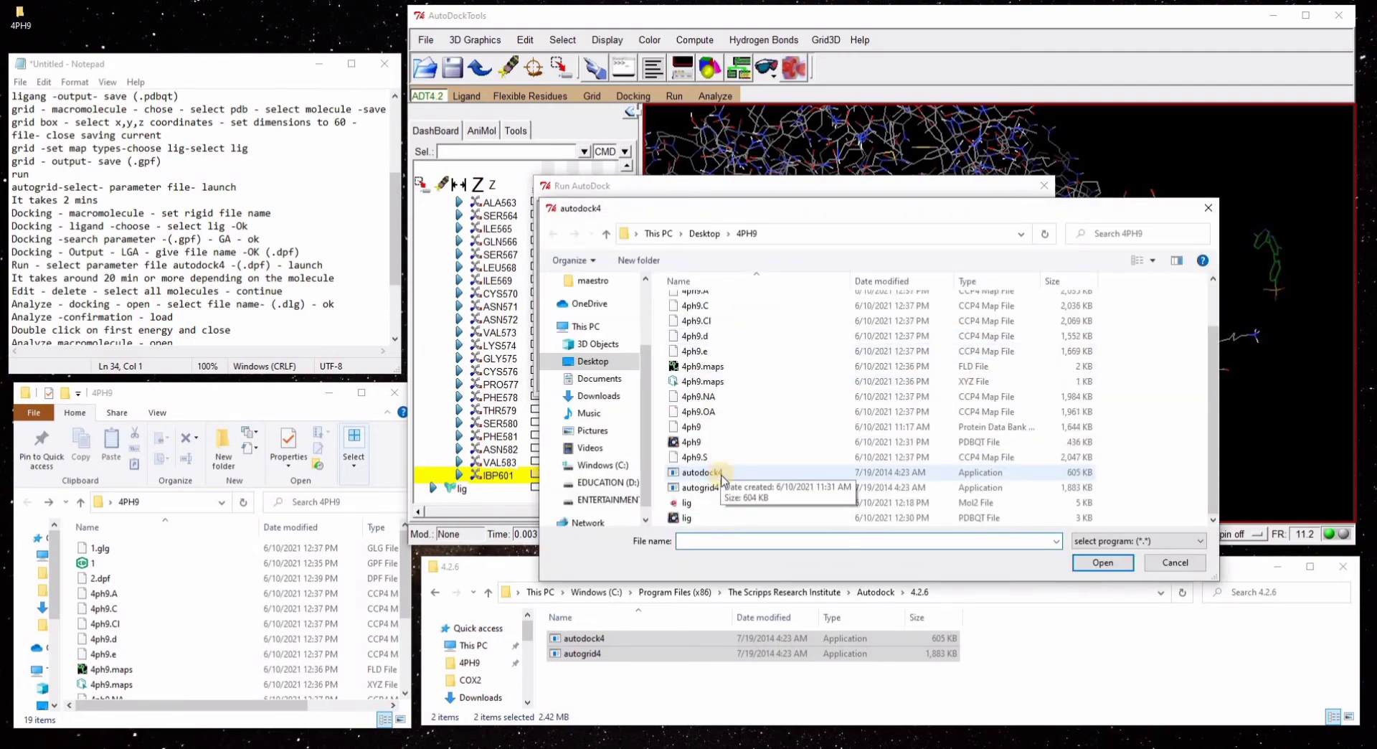
pyautogui.click(722, 473)
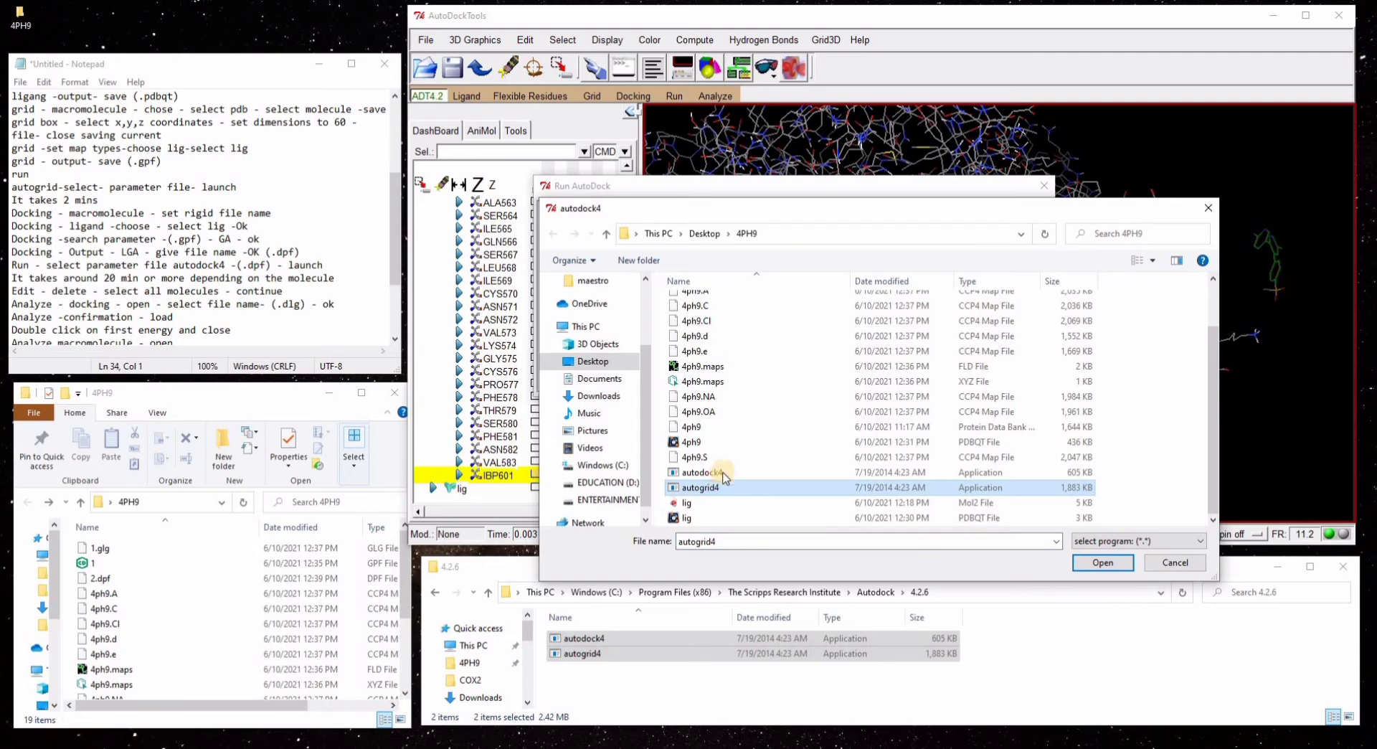
pyautogui.click(1123, 568)
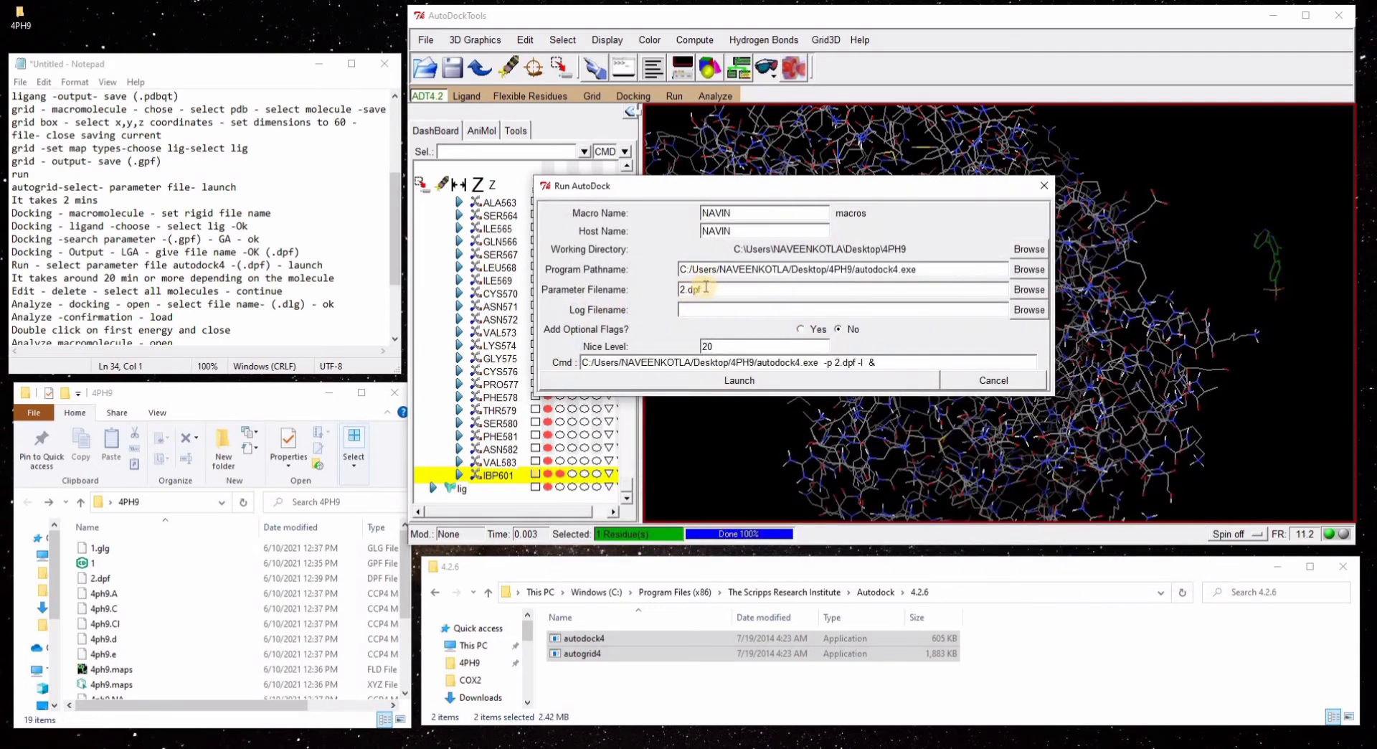
# - Choose 2.dpf as the AutoDock parameter file and launch the docking run
pyautogui.click(694, 306)
pyautogui.click(1028, 289)
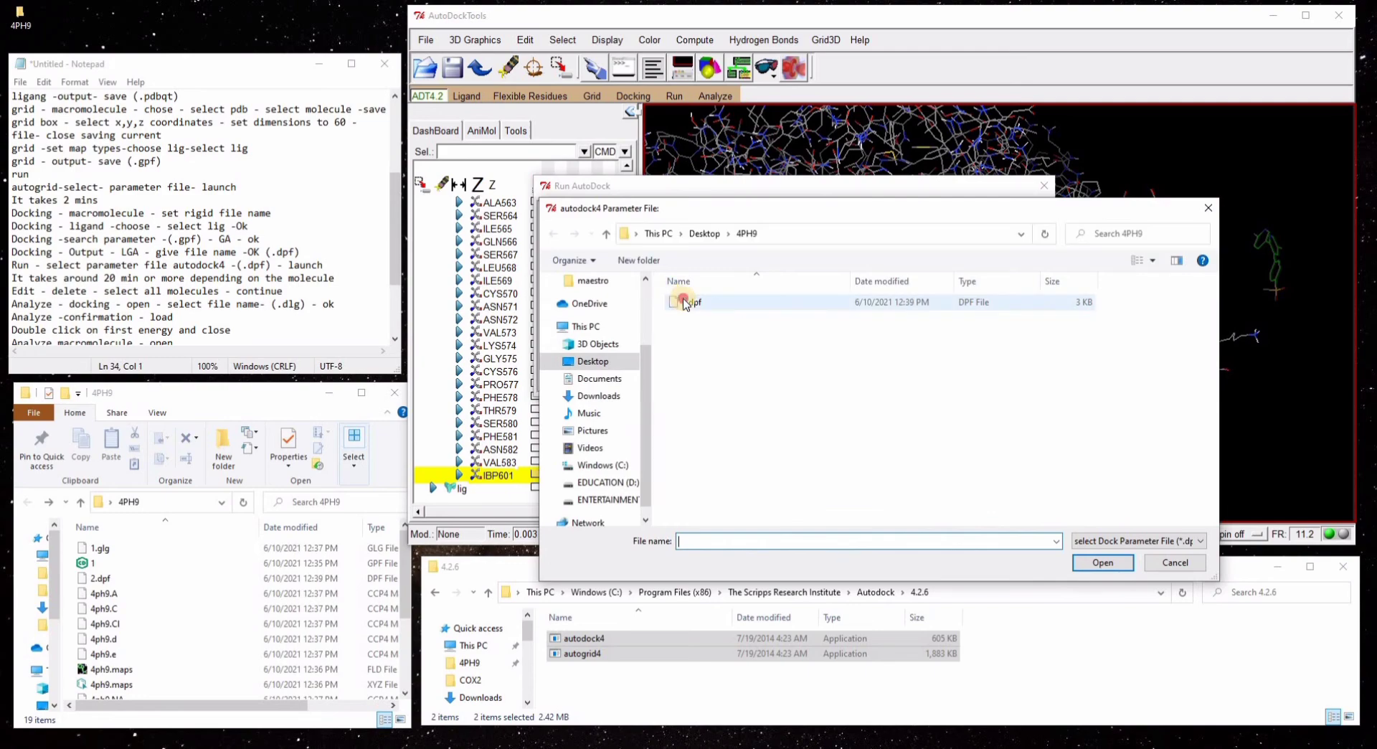
pyautogui.click(685, 301)
pyautogui.click(1103, 562)
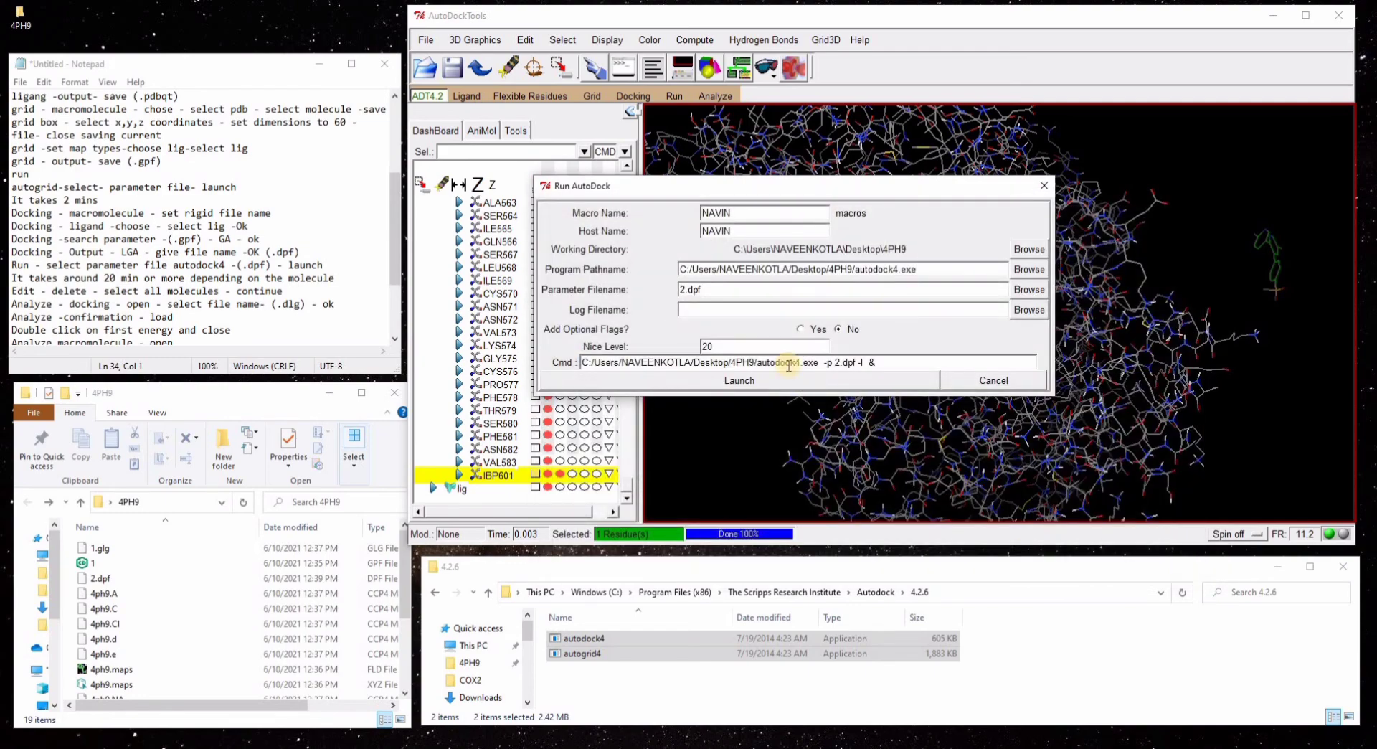
pyautogui.click(738, 385)
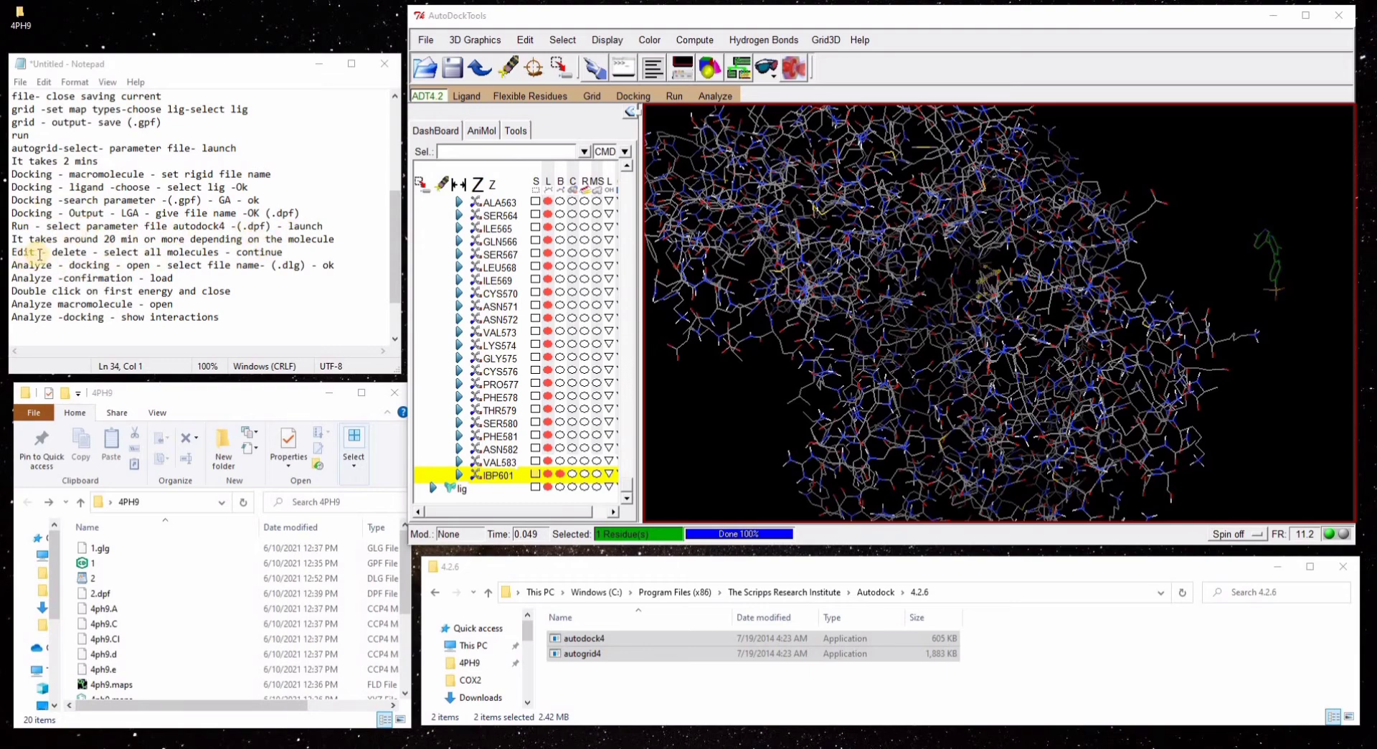
pyautogui.click(526, 40)
pyautogui.moveTo(567, 105)
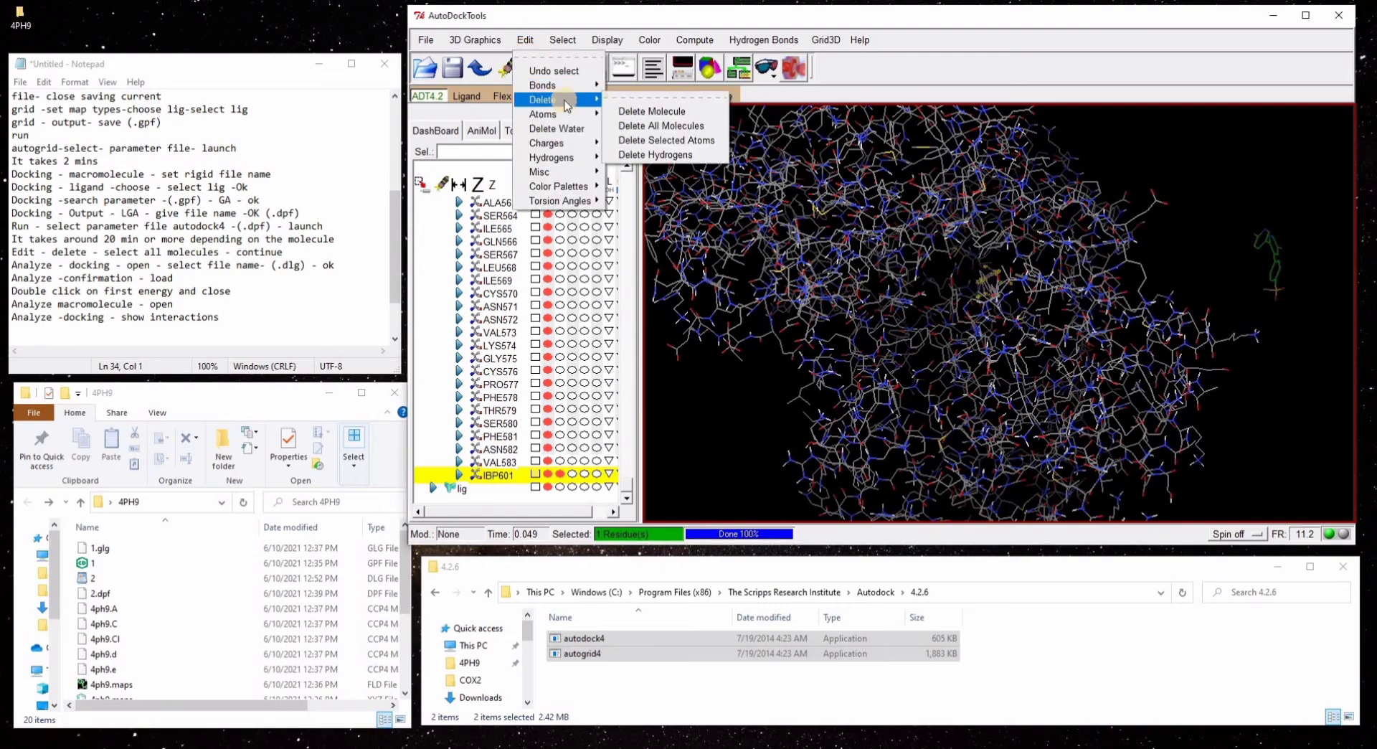
pyautogui.click(669, 127)
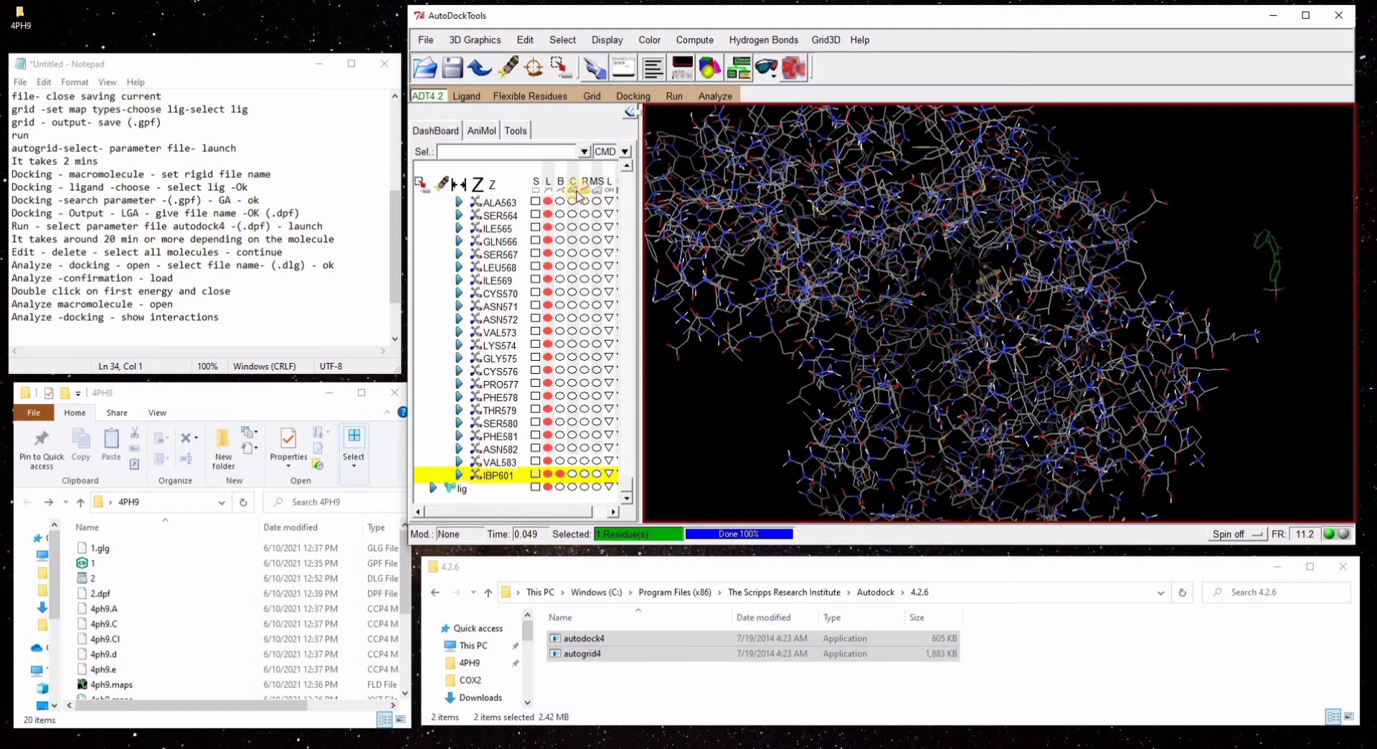
# - Collapse the 4ph9 entry in the dashboard's molecule tree so its chain and residues are hidden
pyautogui.scroll(3, 500, 310)
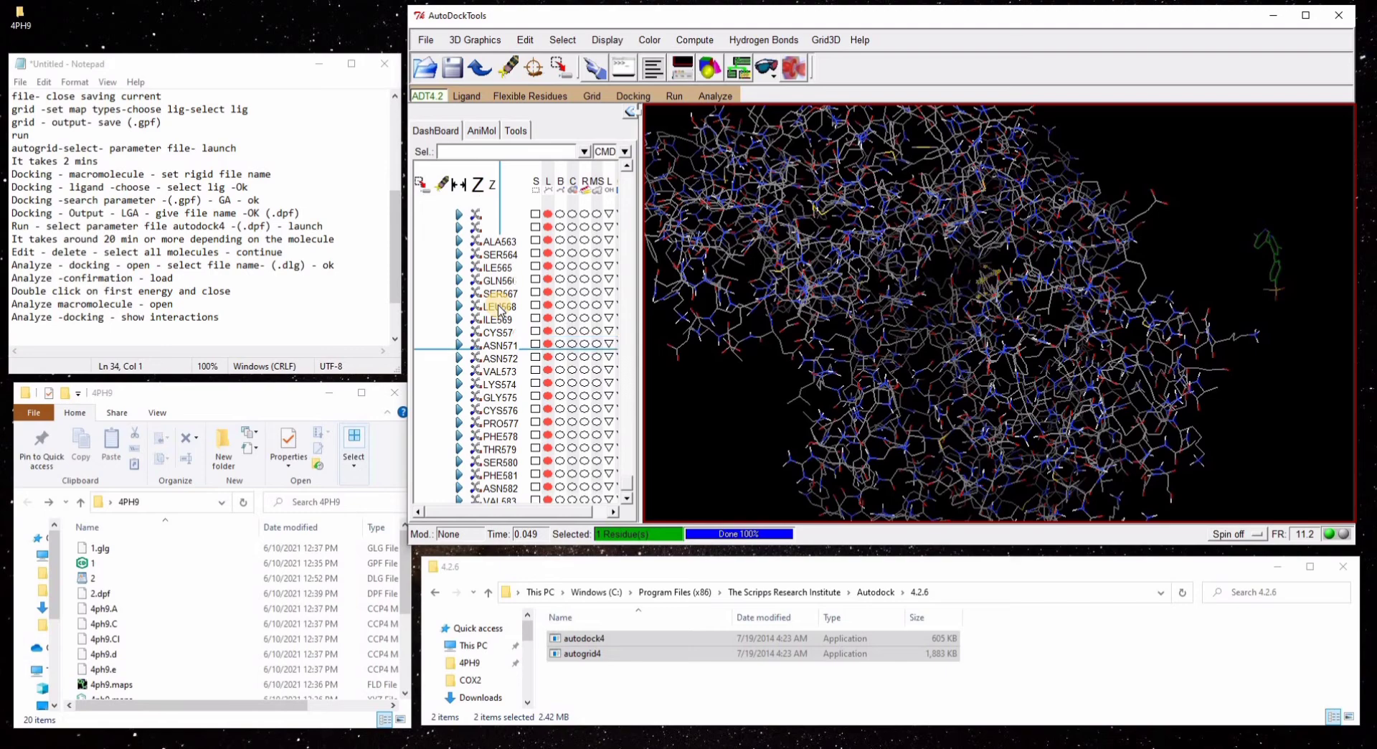
pyautogui.scroll(3, 499, 307)
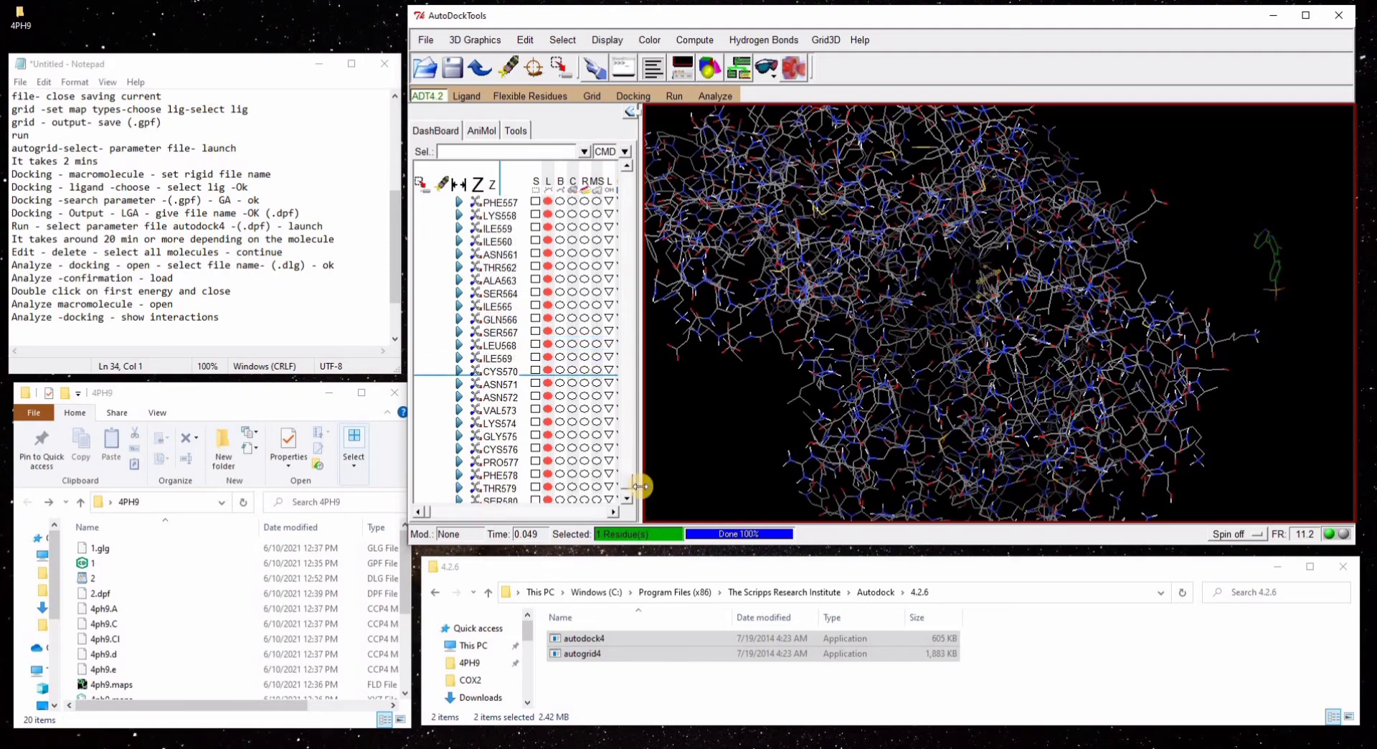
pyautogui.moveTo(628, 482); pyautogui.dragTo(629, 165)
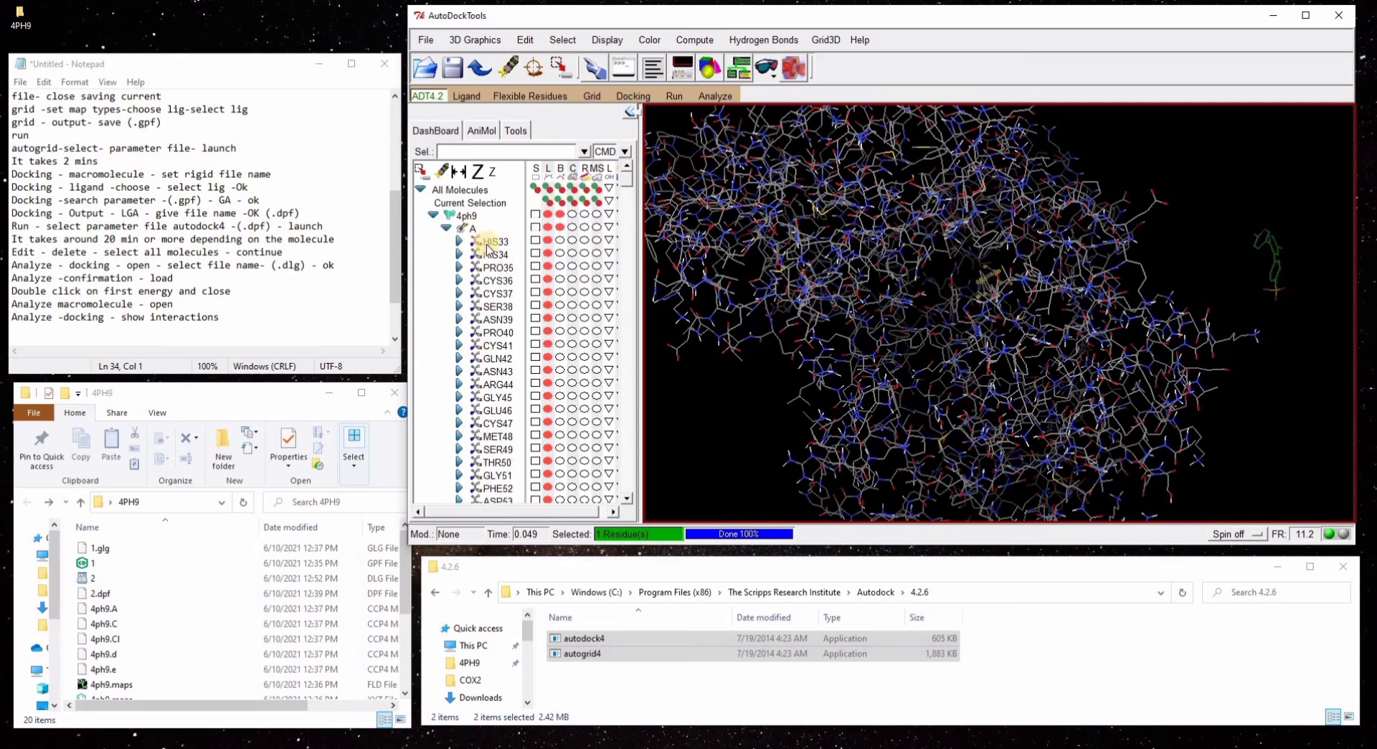
pyautogui.click(433, 215)
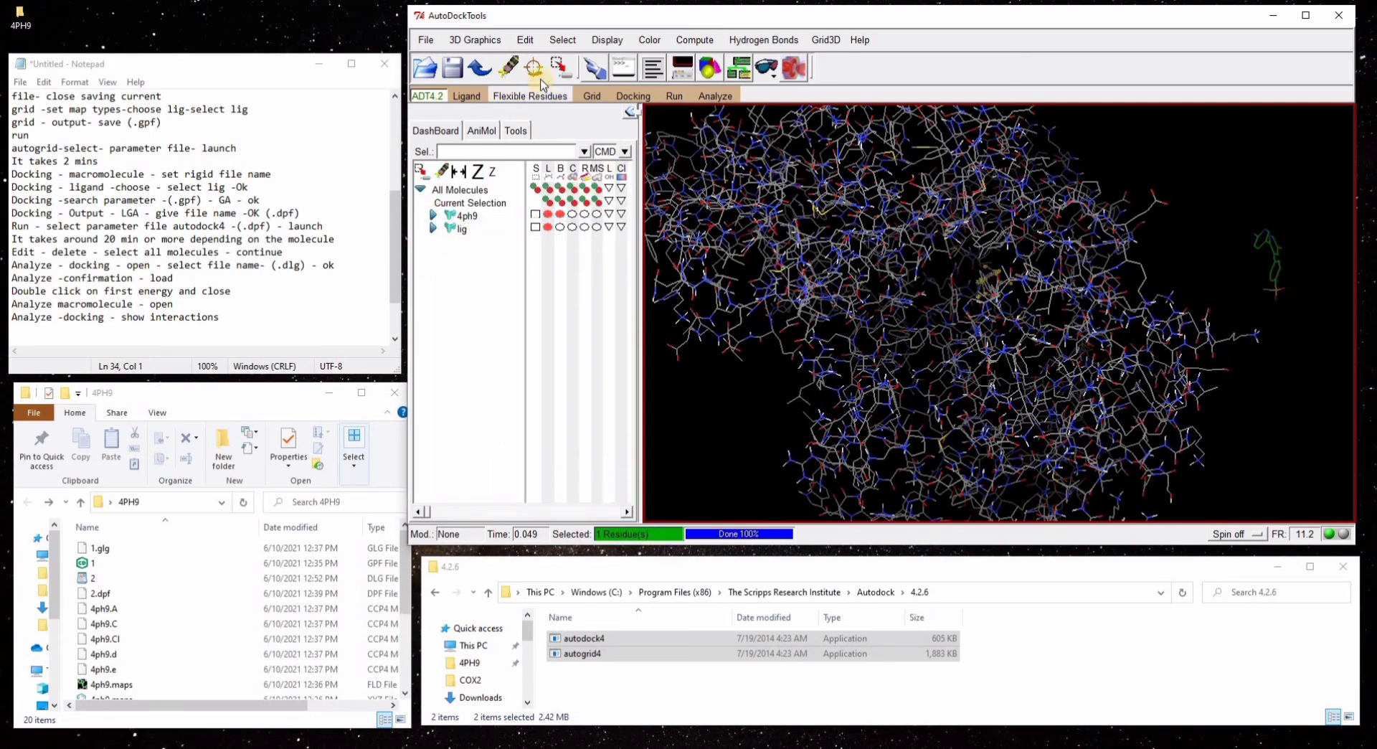
# - Delete all molecules from the viewer and agree to continue although the undo list is reset
pyautogui.click(525, 39)
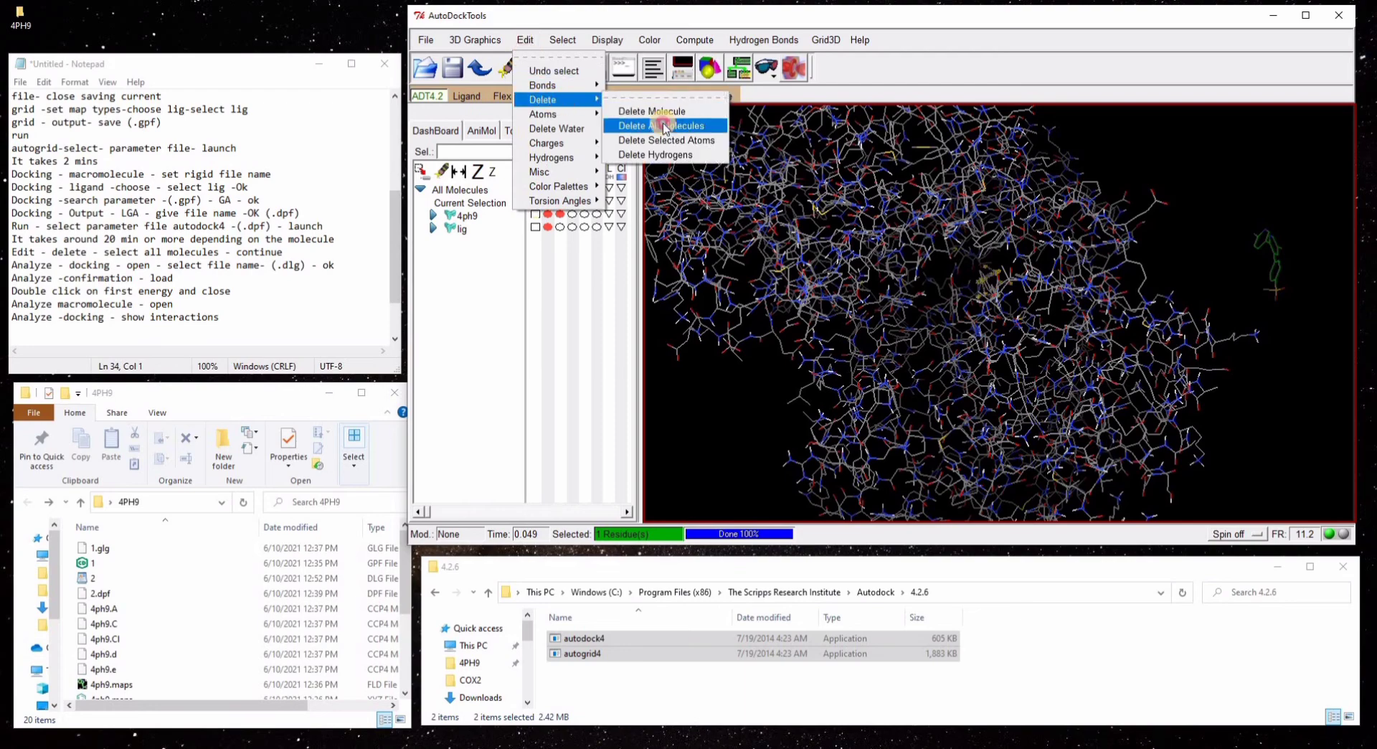
pyautogui.click(658, 122)
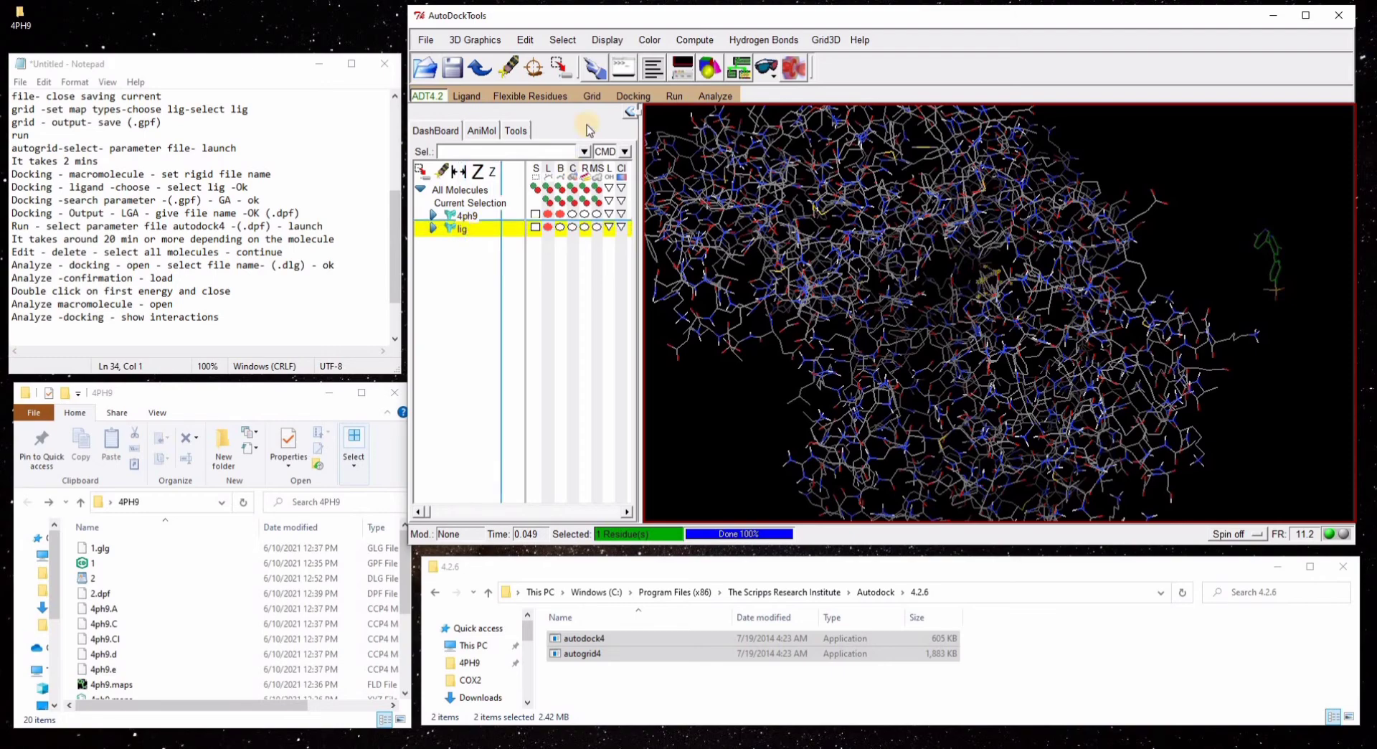
pyautogui.click(655, 135)
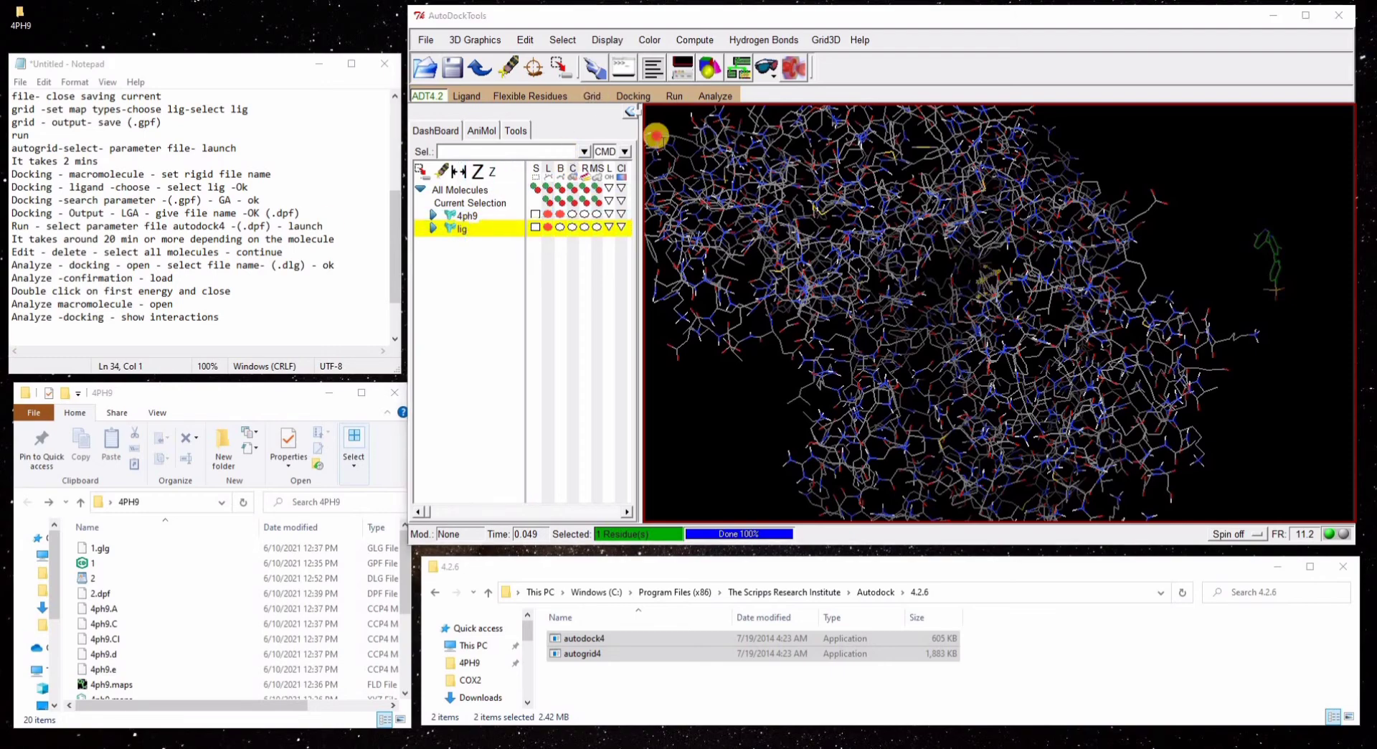
pyautogui.moveTo(654, 134); pyautogui.dragTo(678, 164)
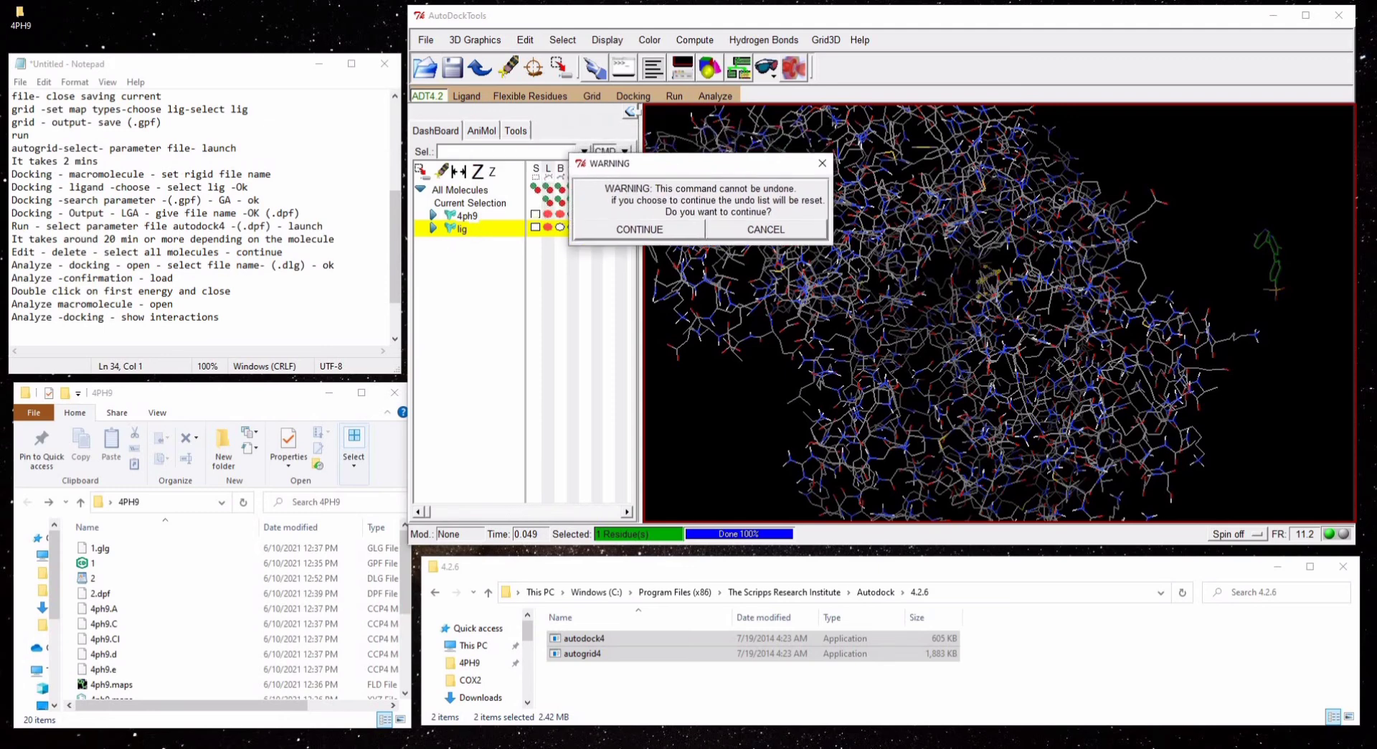
pyautogui.click(673, 231)
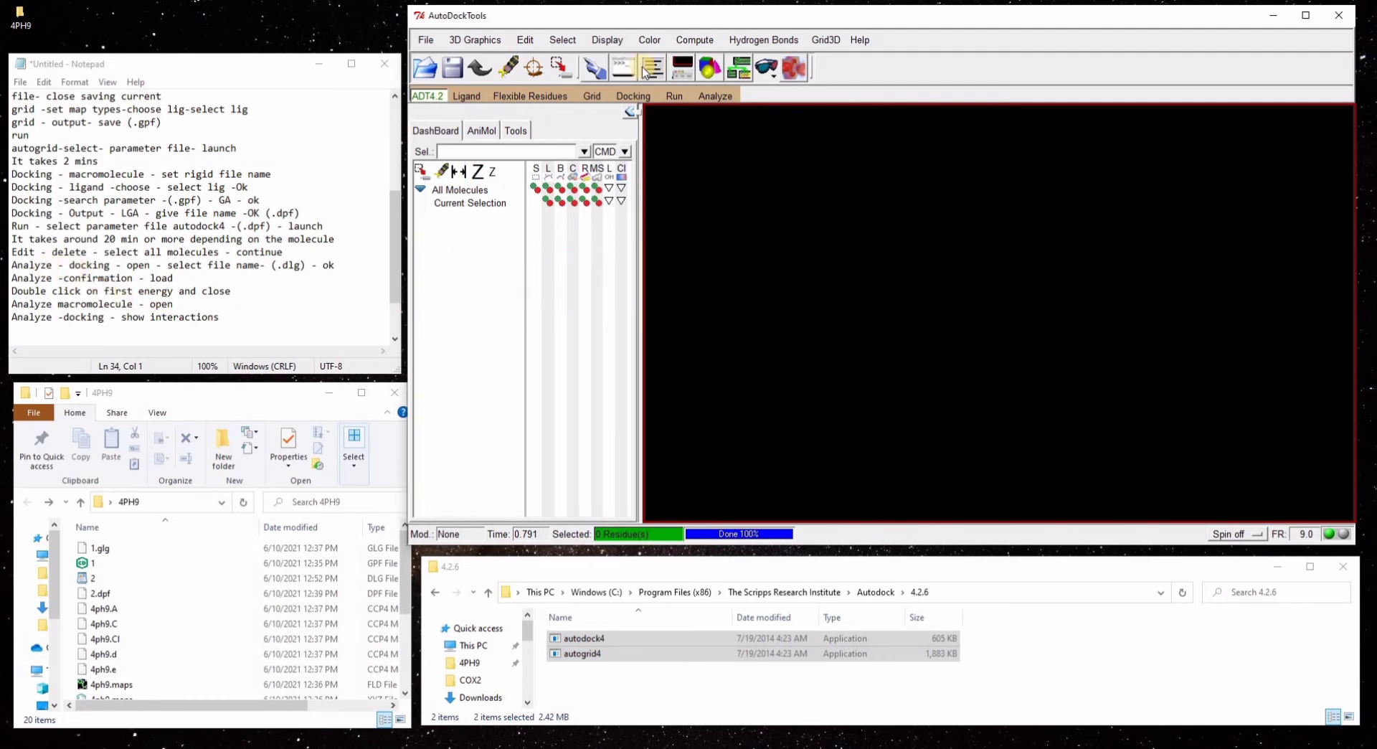
# - Open the docking log file 2 (DLG) from the 4PH9 folder for analysis and acknowledge the message
pyautogui.click(714, 97)
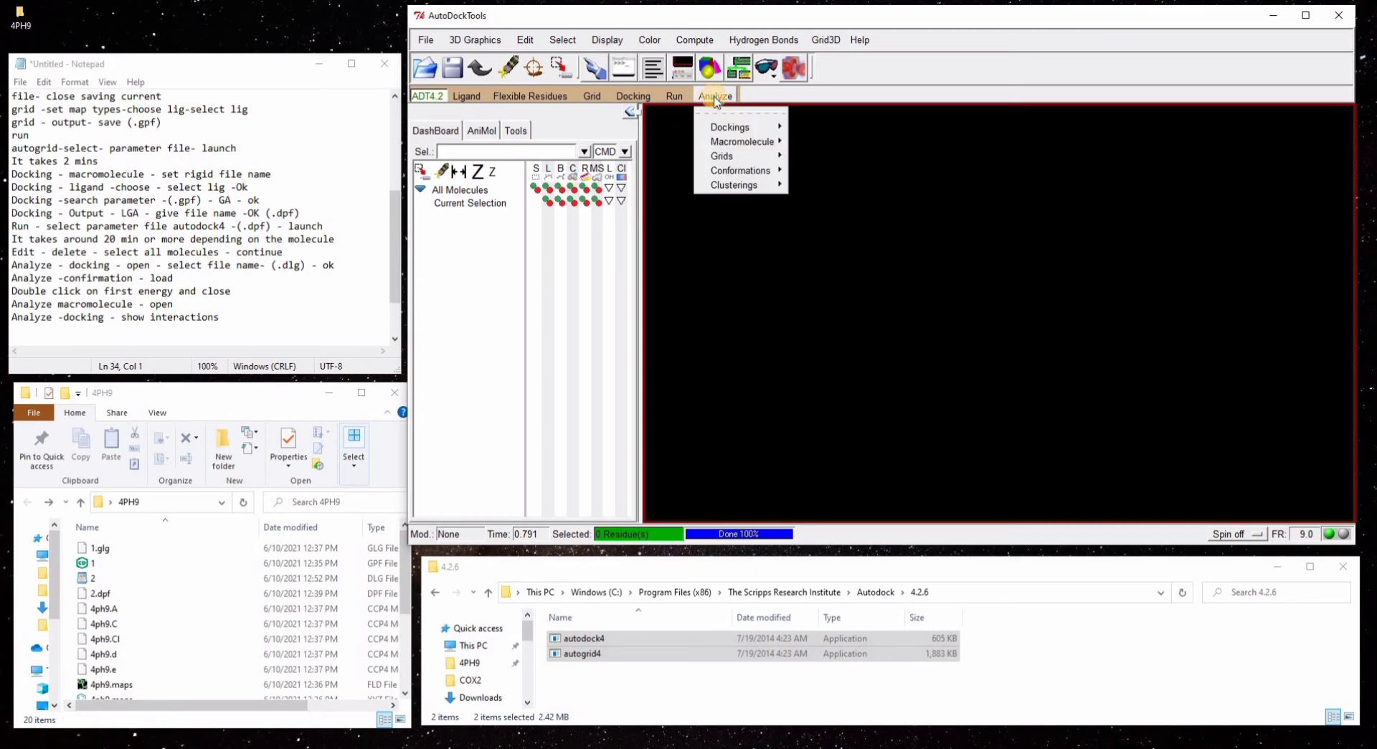
pyautogui.moveTo(717, 126)
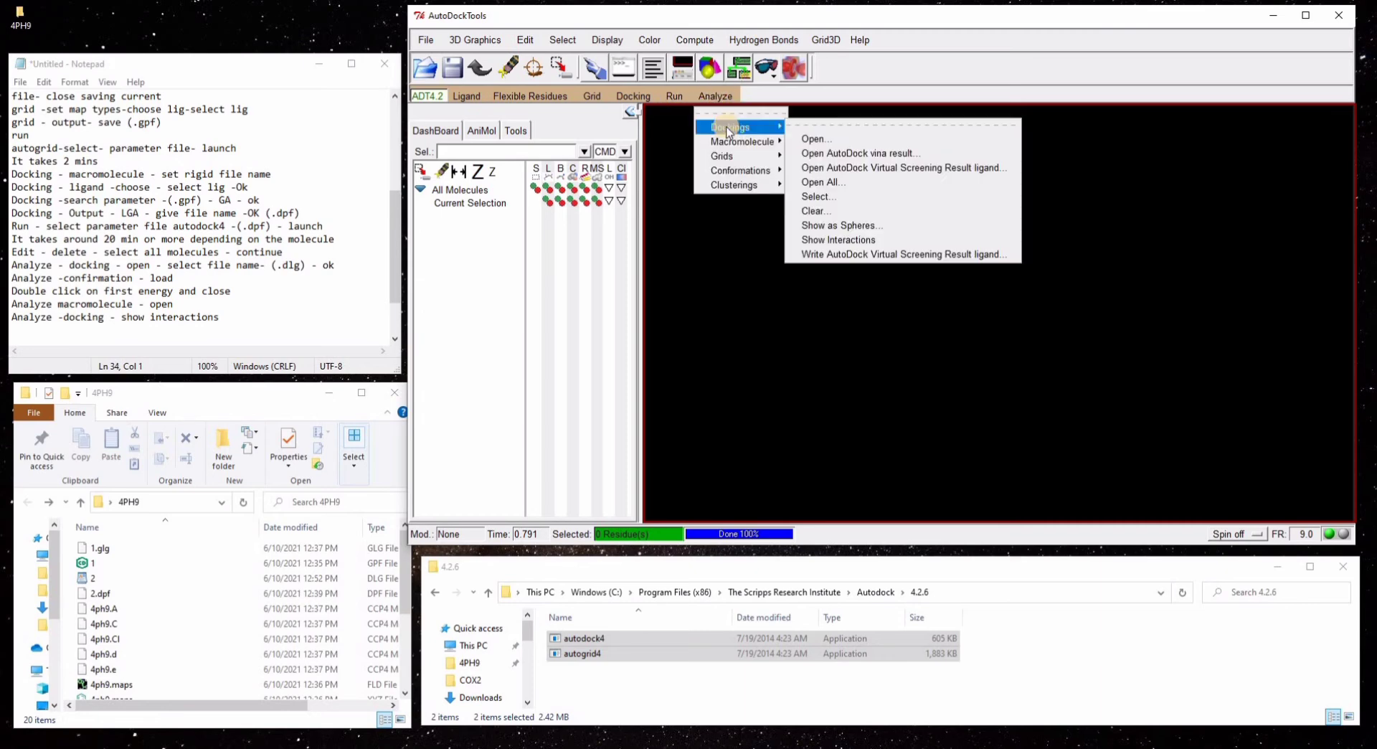
pyautogui.click(830, 138)
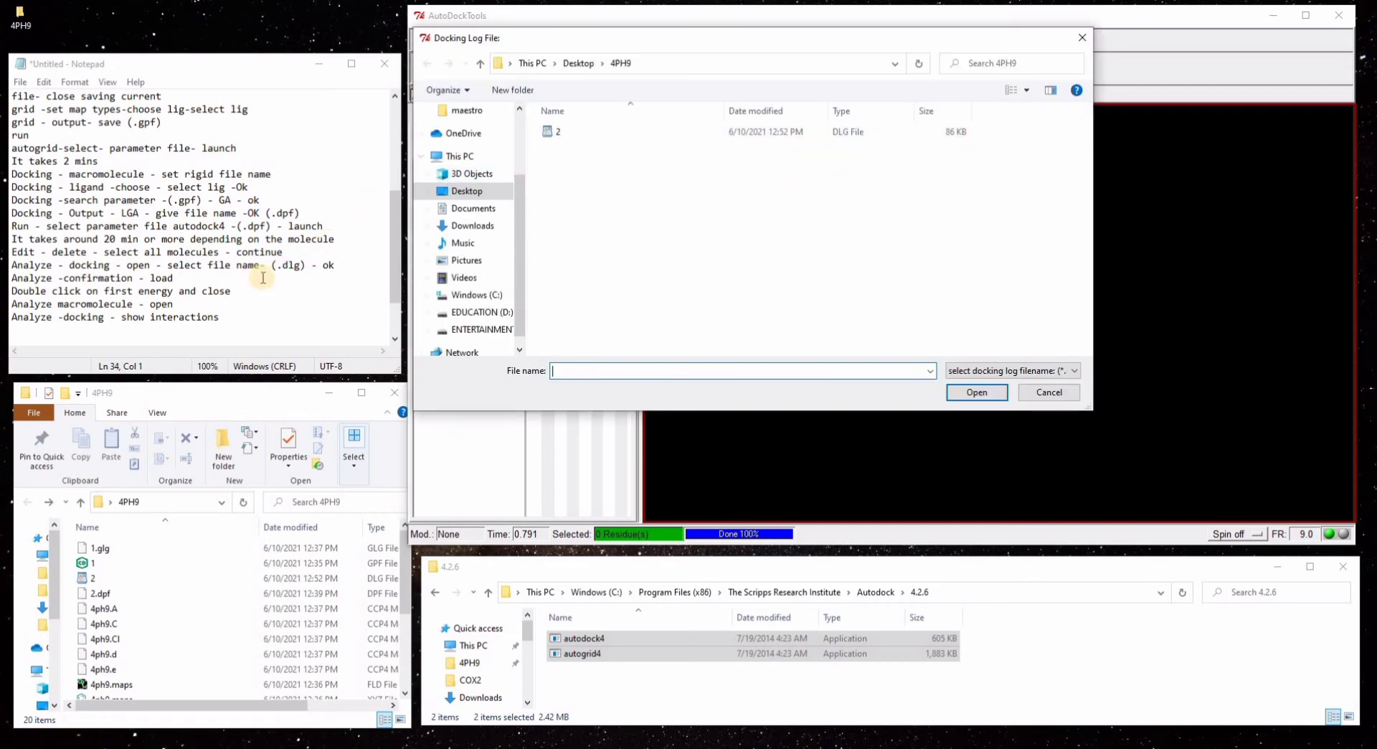
pyautogui.click(848, 134)
pyautogui.click(977, 392)
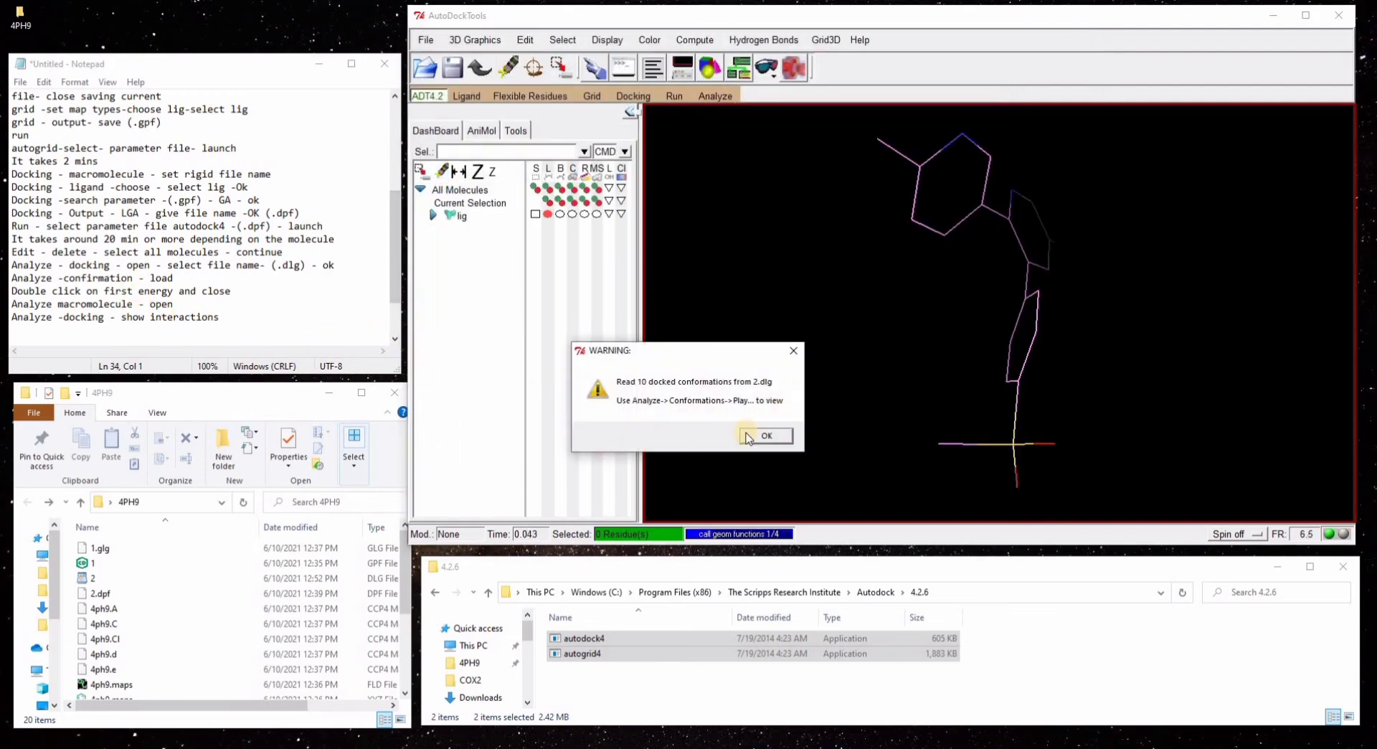
pyautogui.click(766, 437)
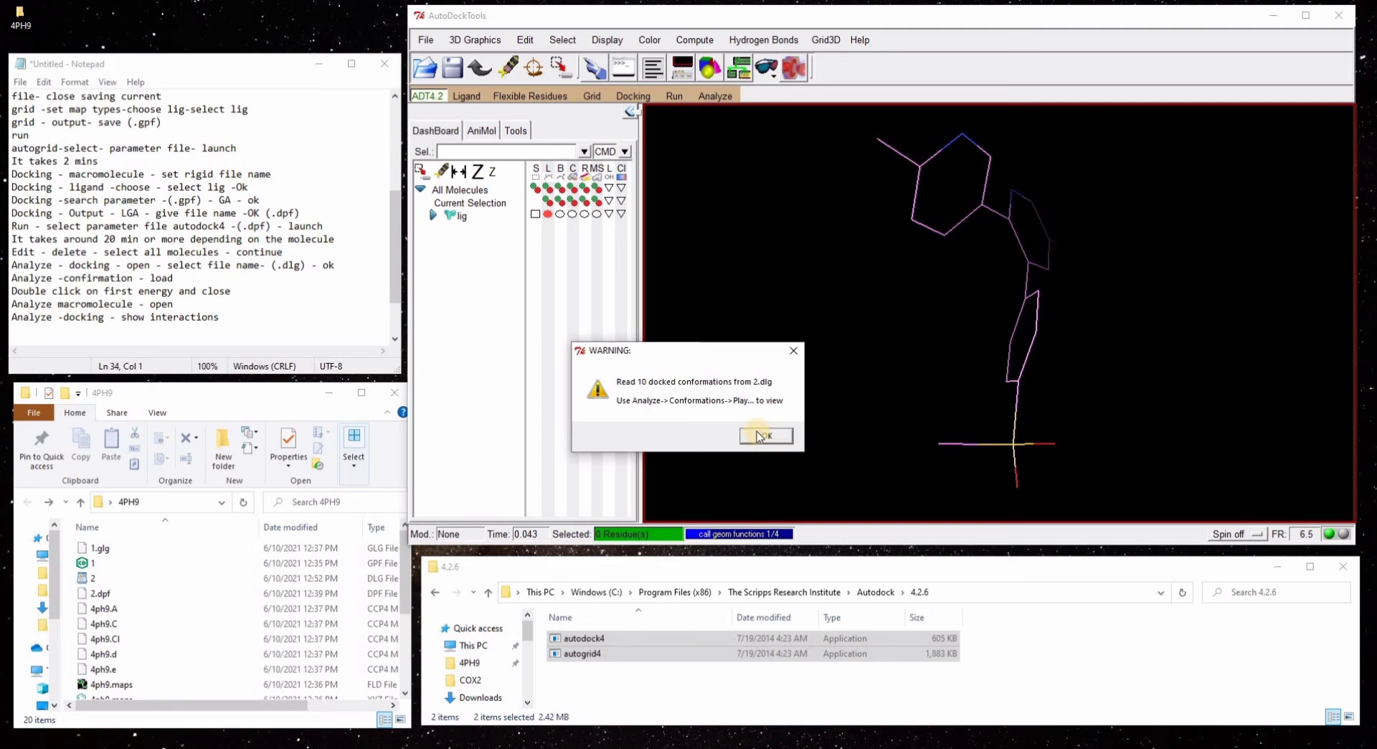
# - Load the docked conformations and update the ligand coordinates to lig 1_1, moving the Conformation Chooser clear of the viewer
pyautogui.click(724, 98)
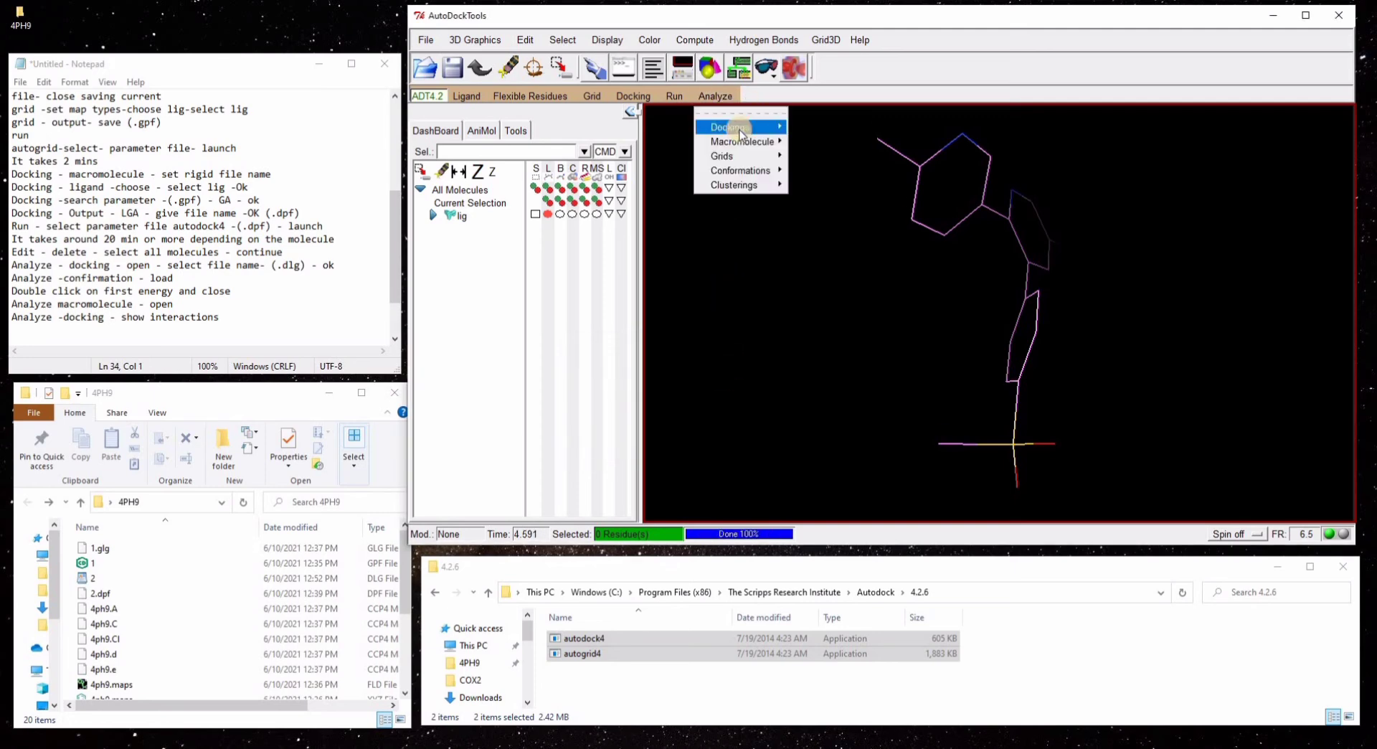
pyautogui.moveTo(741, 133)
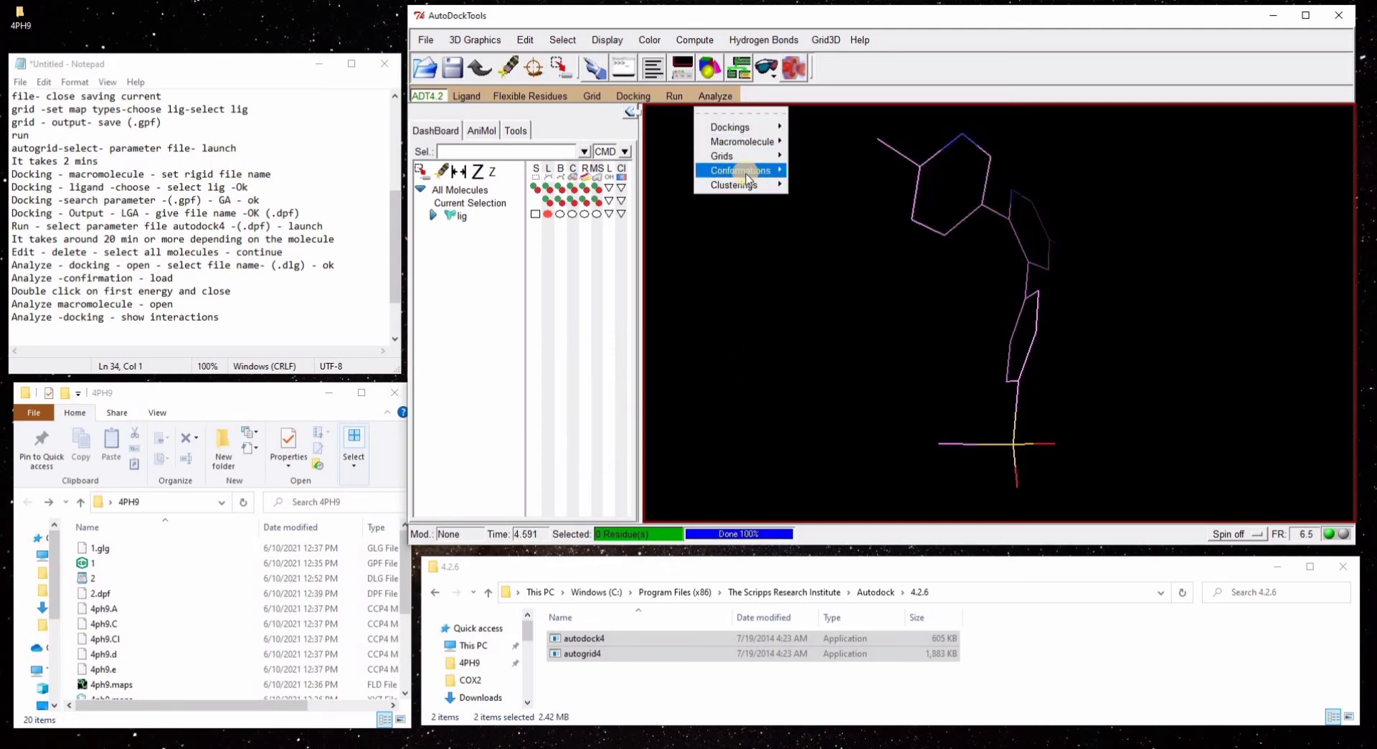
pyautogui.moveTo(745, 170)
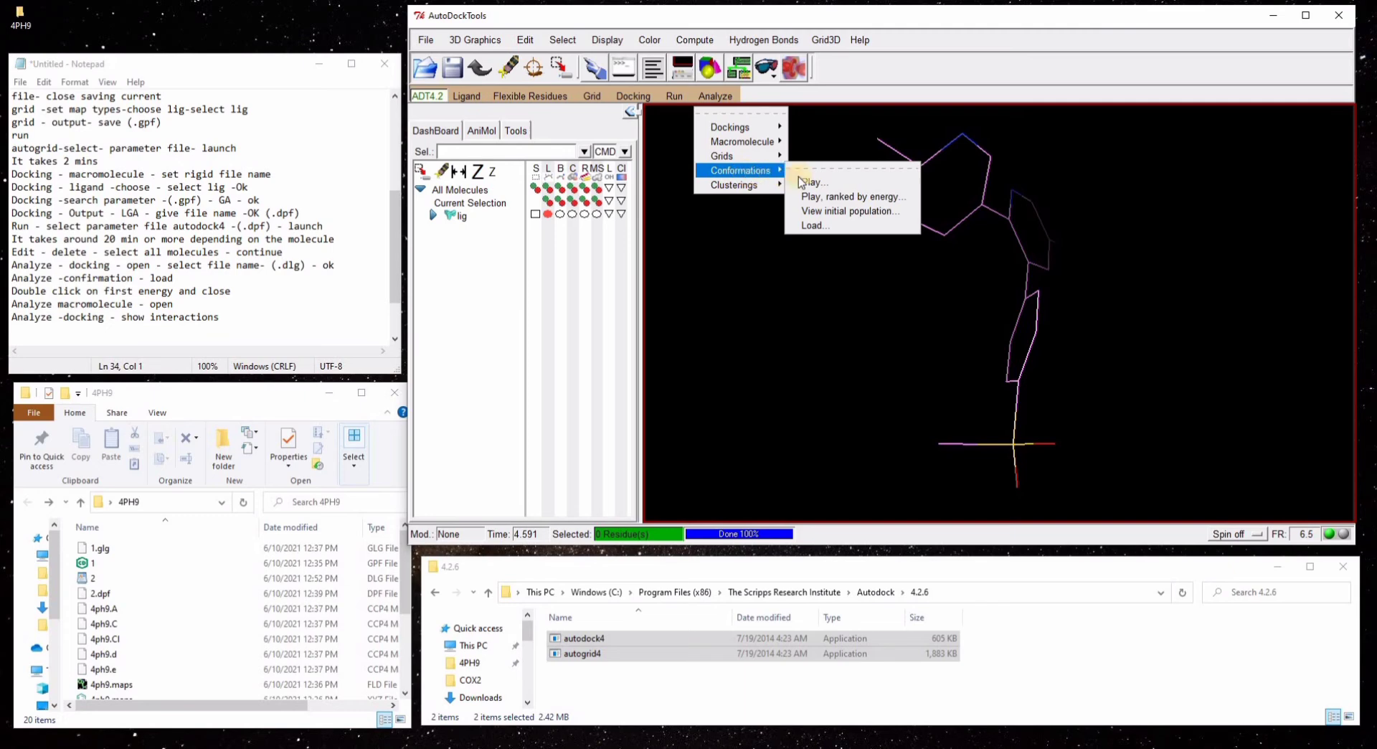
pyautogui.click(821, 226)
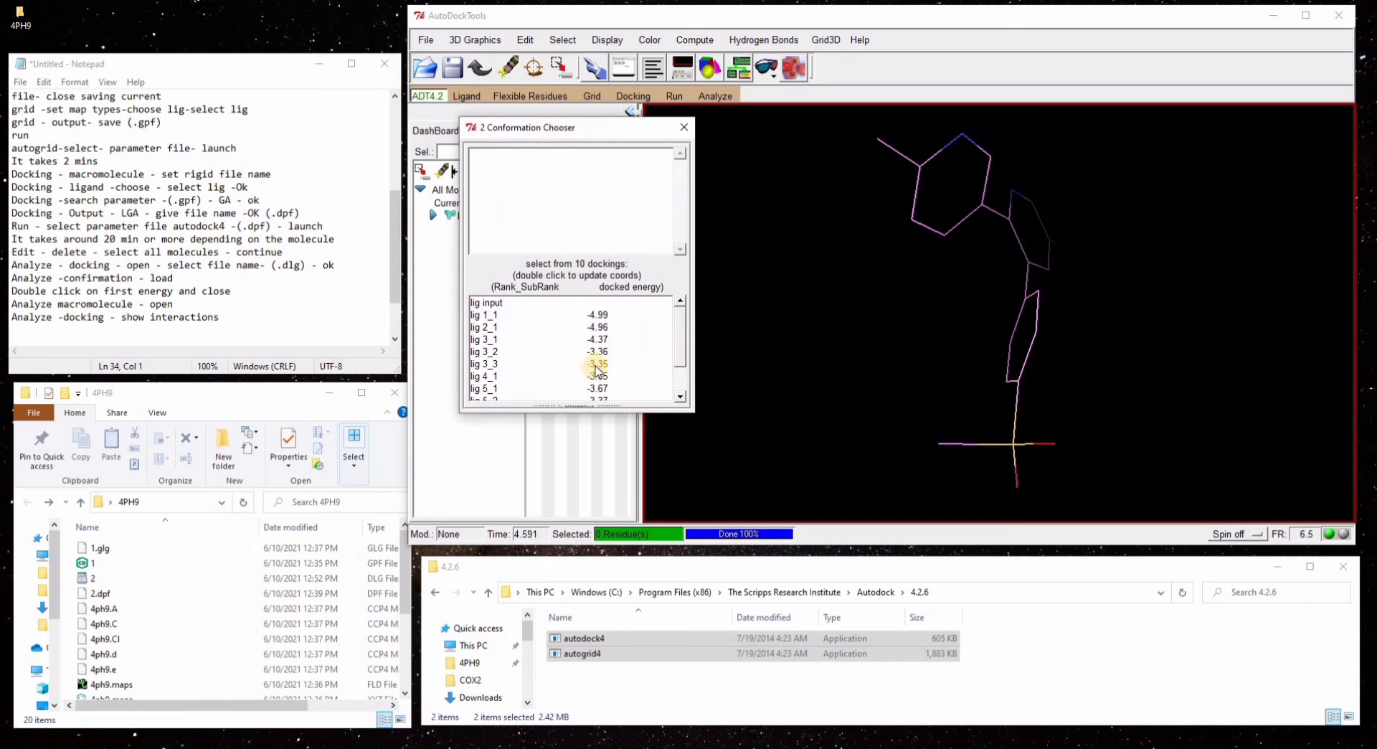
pyautogui.click(495, 314)
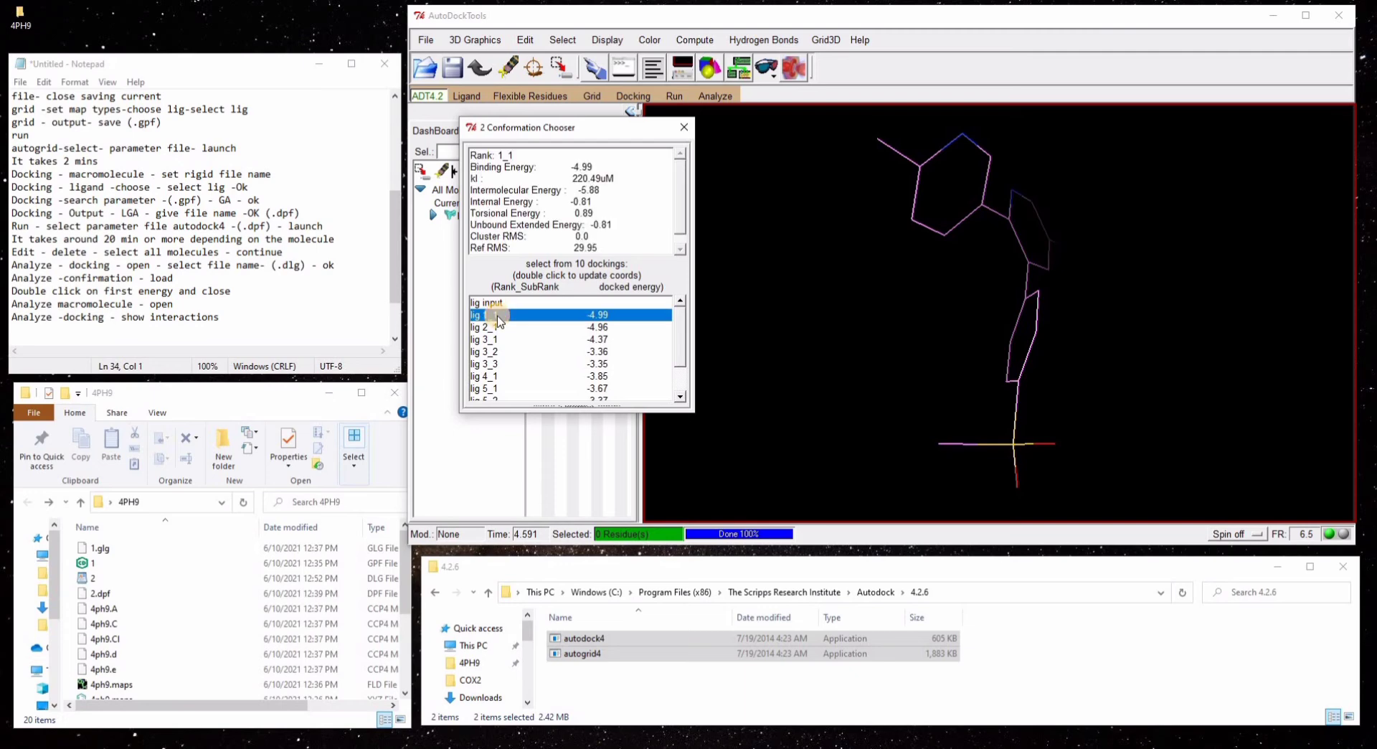
pyautogui.doubleClick(500, 320)
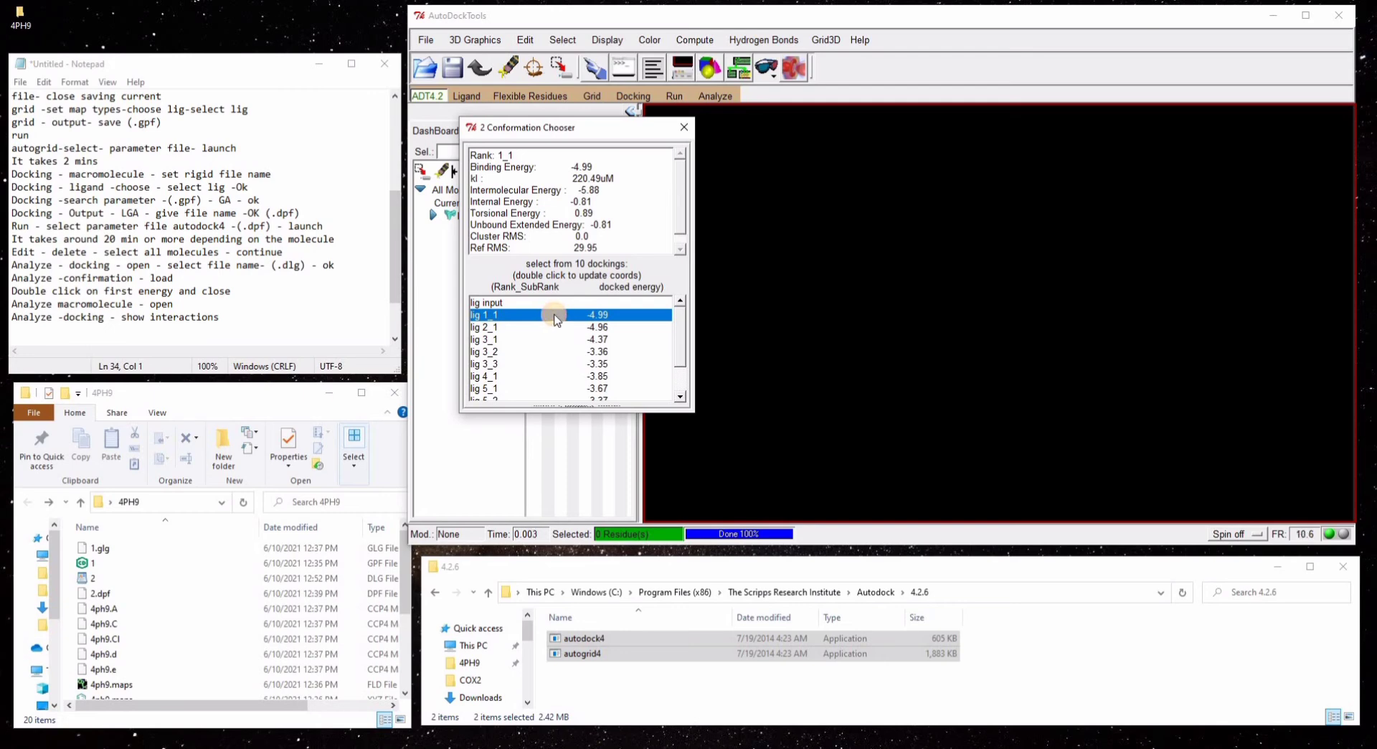
pyautogui.moveTo(559, 134); pyautogui.dragTo(512, 134)
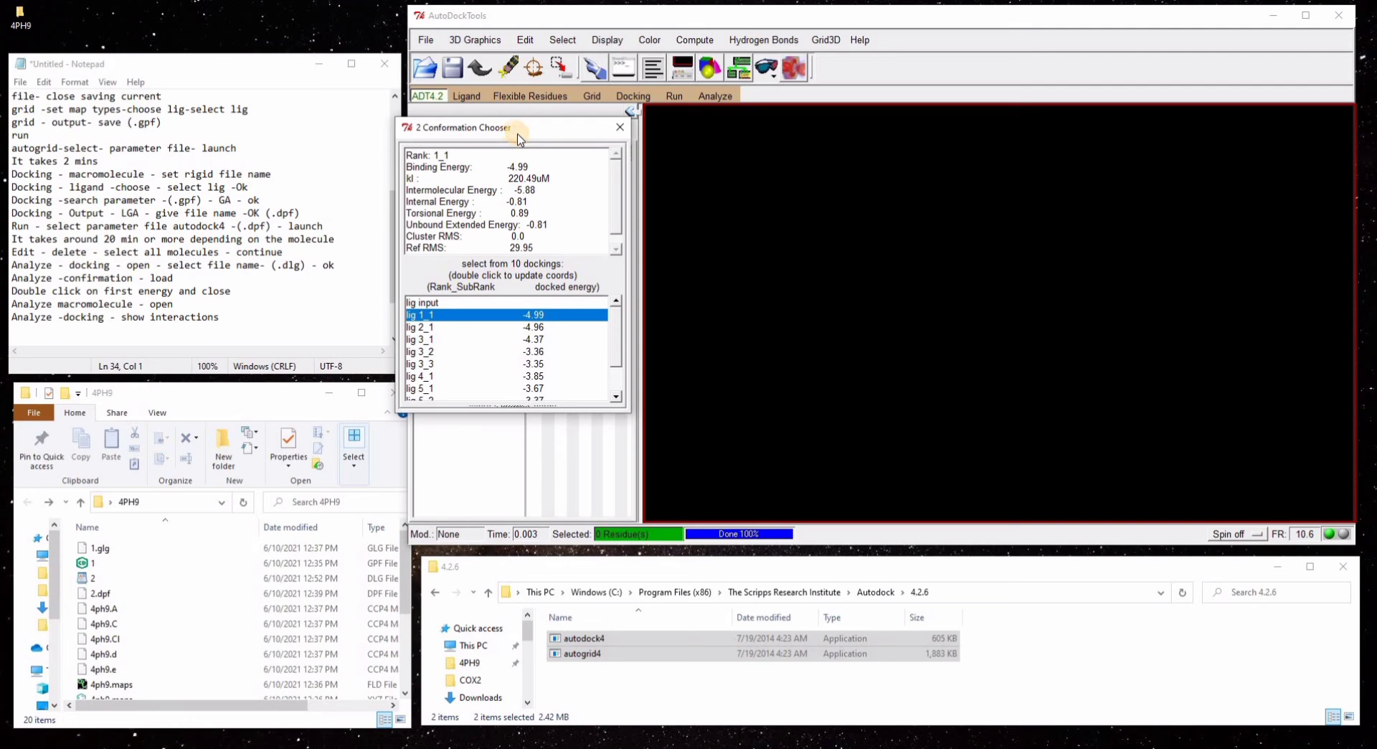
# - Open the docking's macromolecule in the viewer for analysis
pyautogui.click(728, 96)
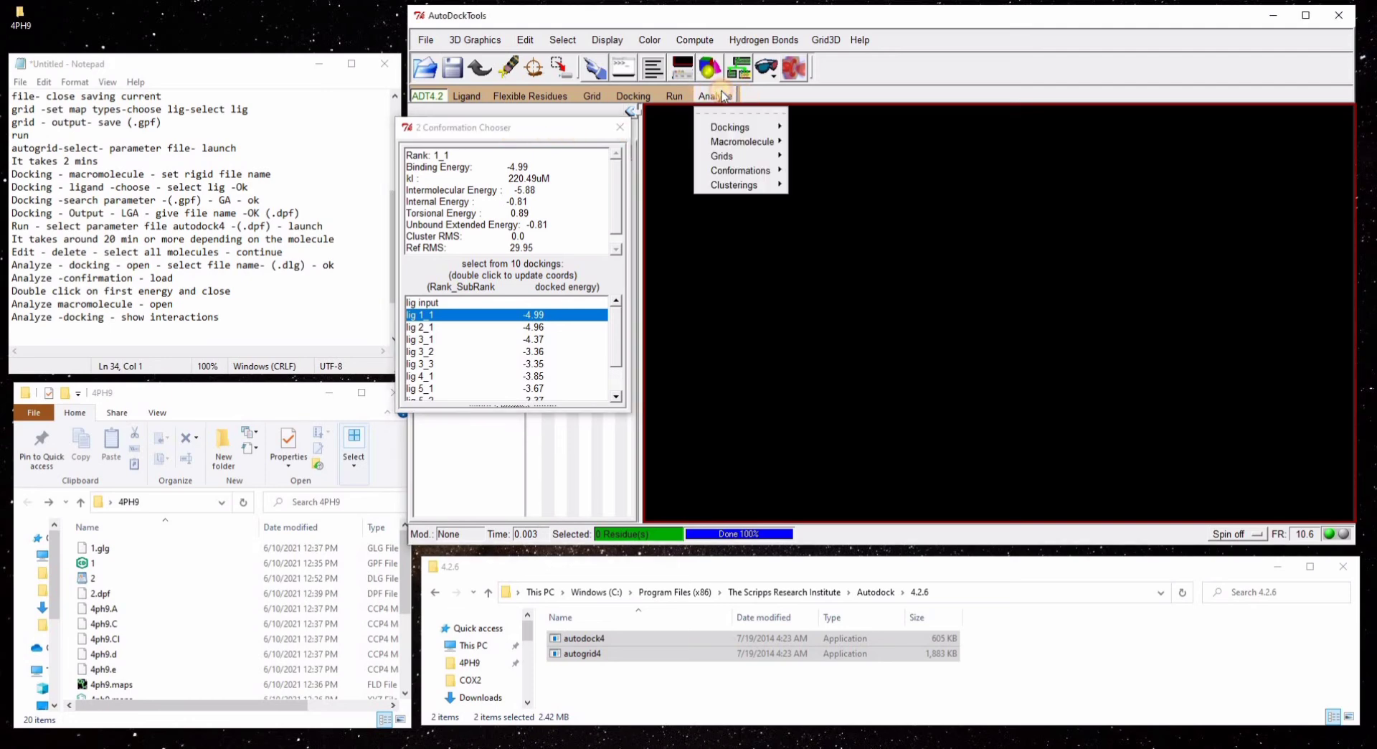
pyautogui.moveTo(745, 141)
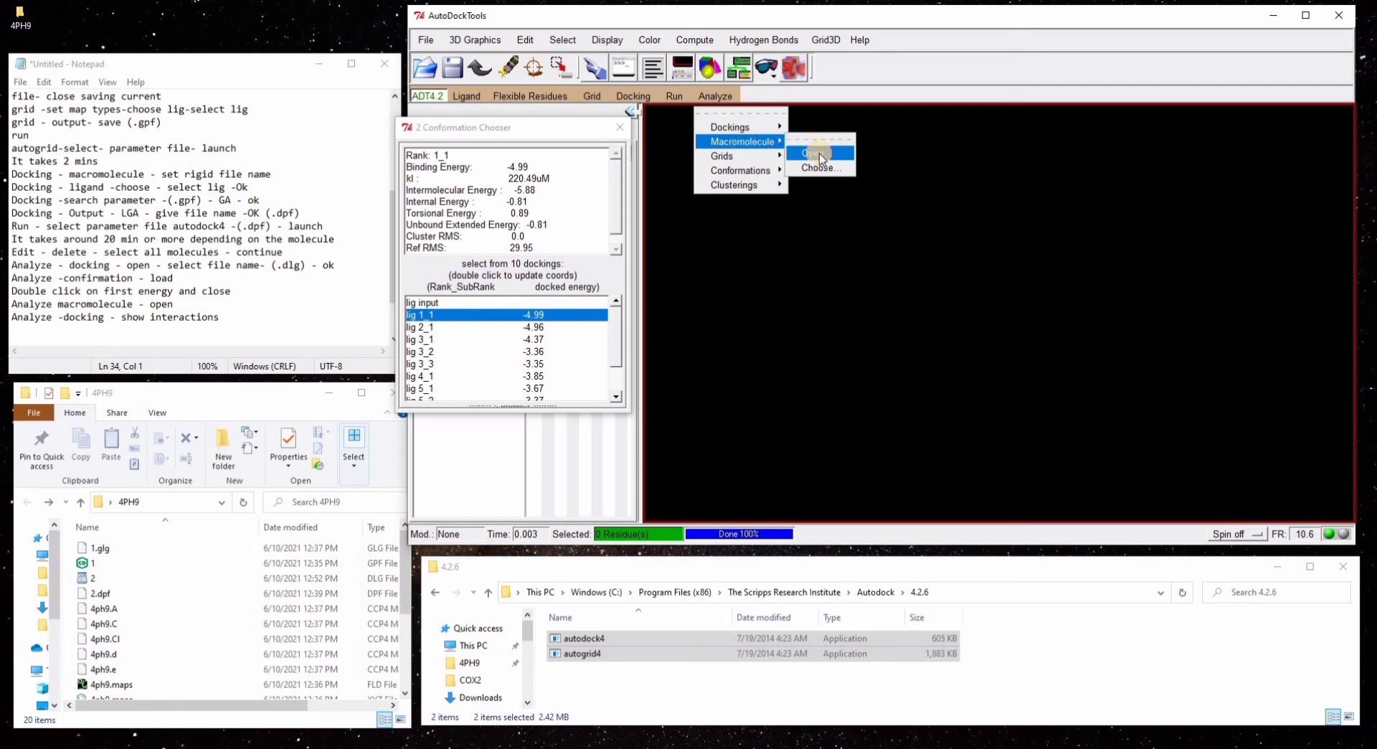
pyautogui.click(820, 153)
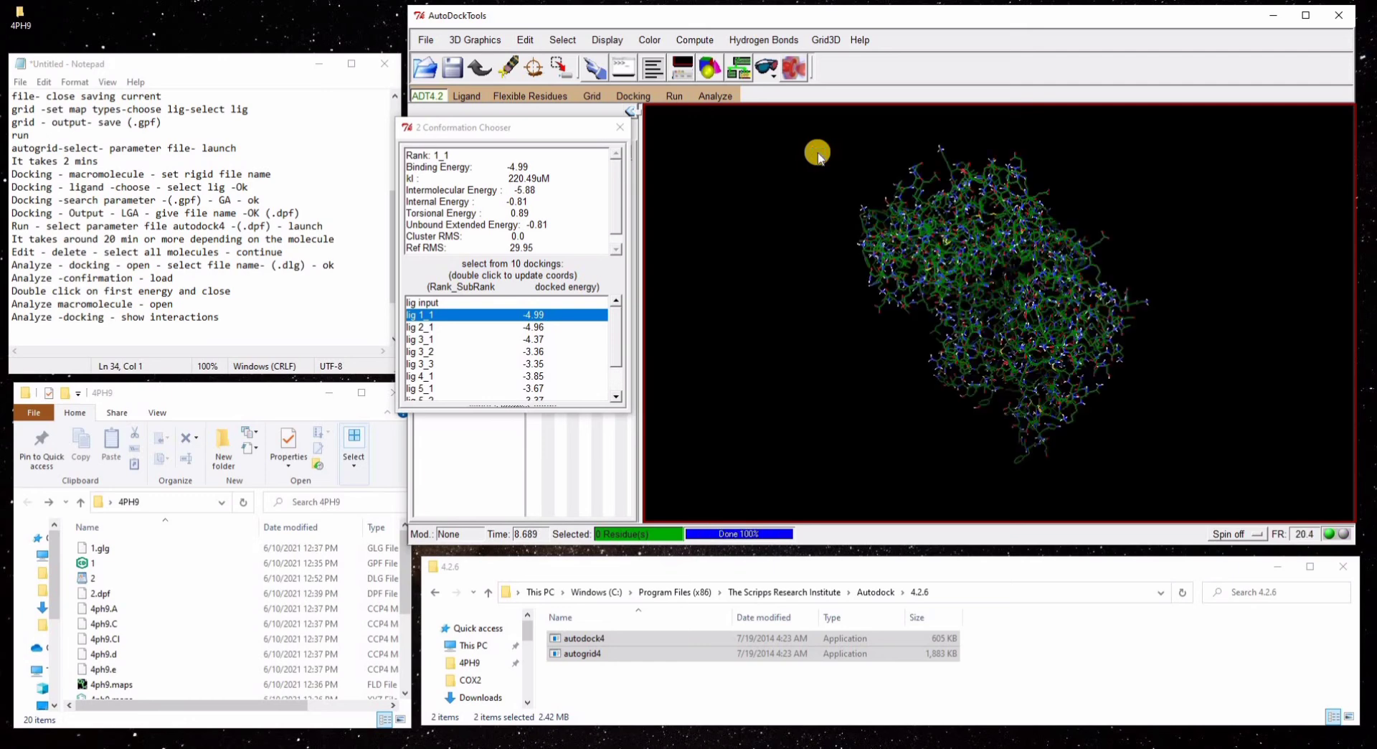
# - Show the docking interactions, uncover the display options dialog, and set the hydrogen bond sphere spacing to 0.10
pyautogui.click(715, 95)
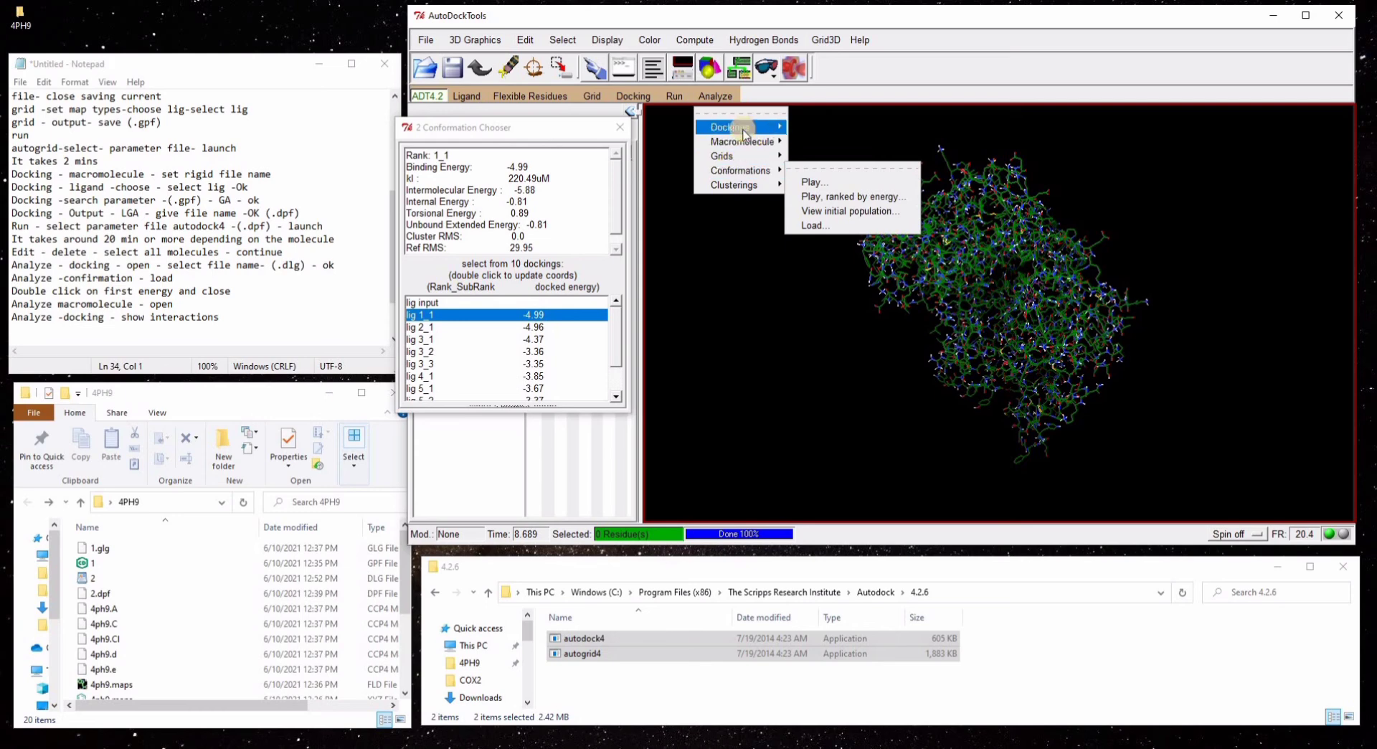
pyautogui.moveTo(746, 132)
pyautogui.click(845, 236)
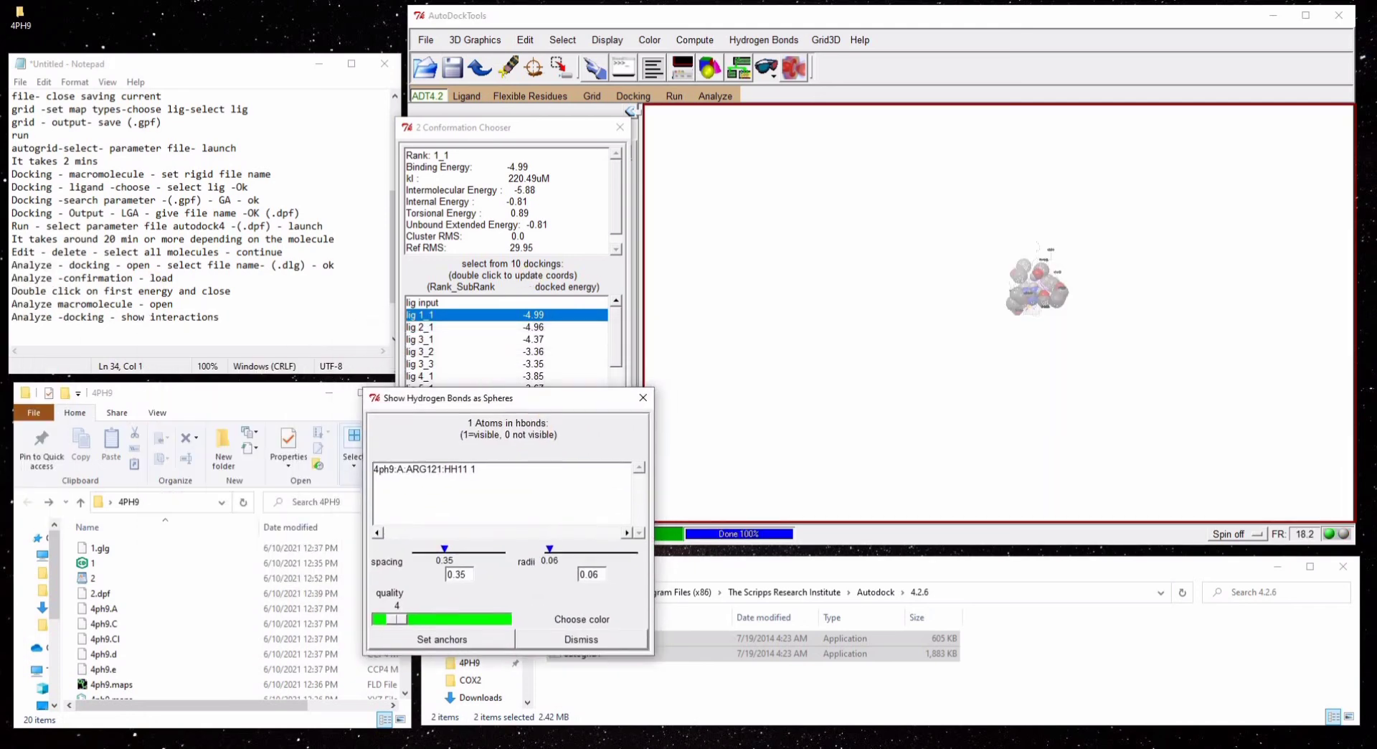
pyautogui.moveTo(132, 76); pyautogui.dragTo(384, 126)
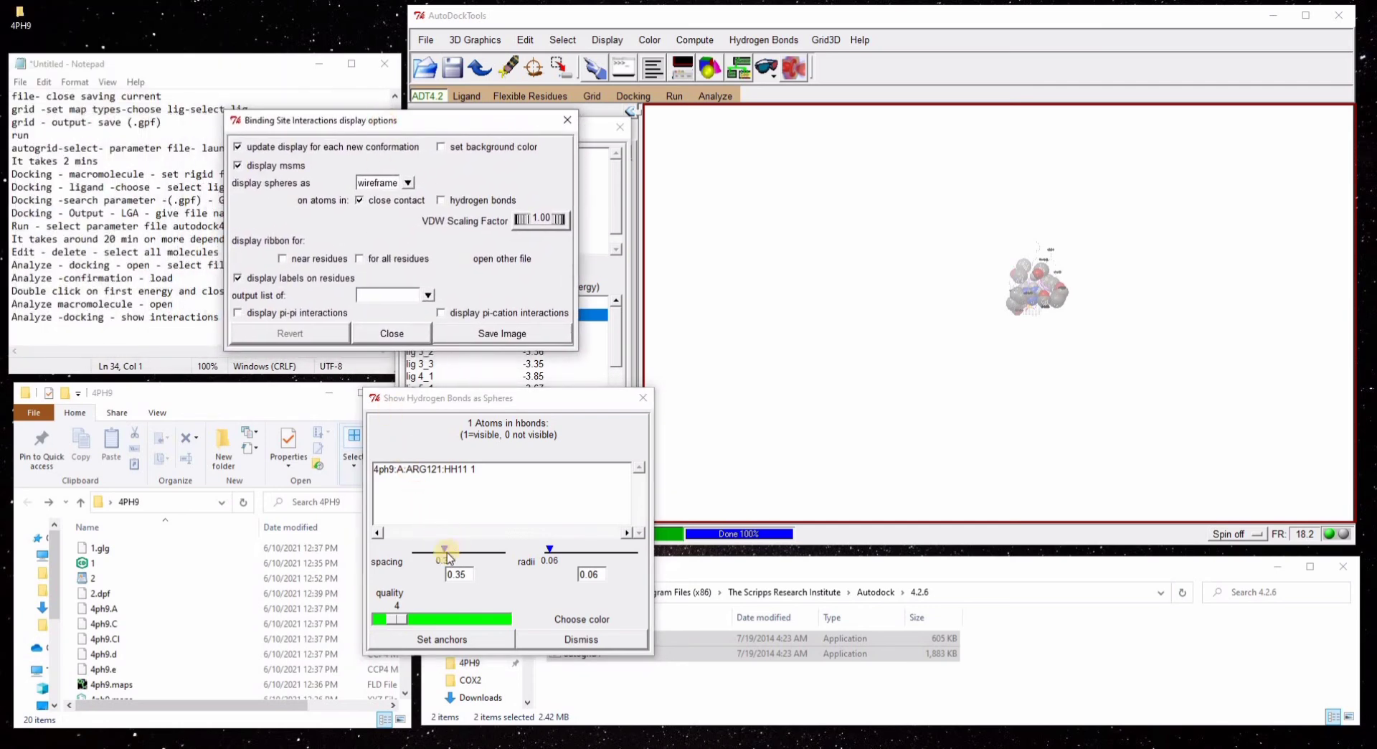
pyautogui.moveTo(444, 552); pyautogui.dragTo(426, 556)
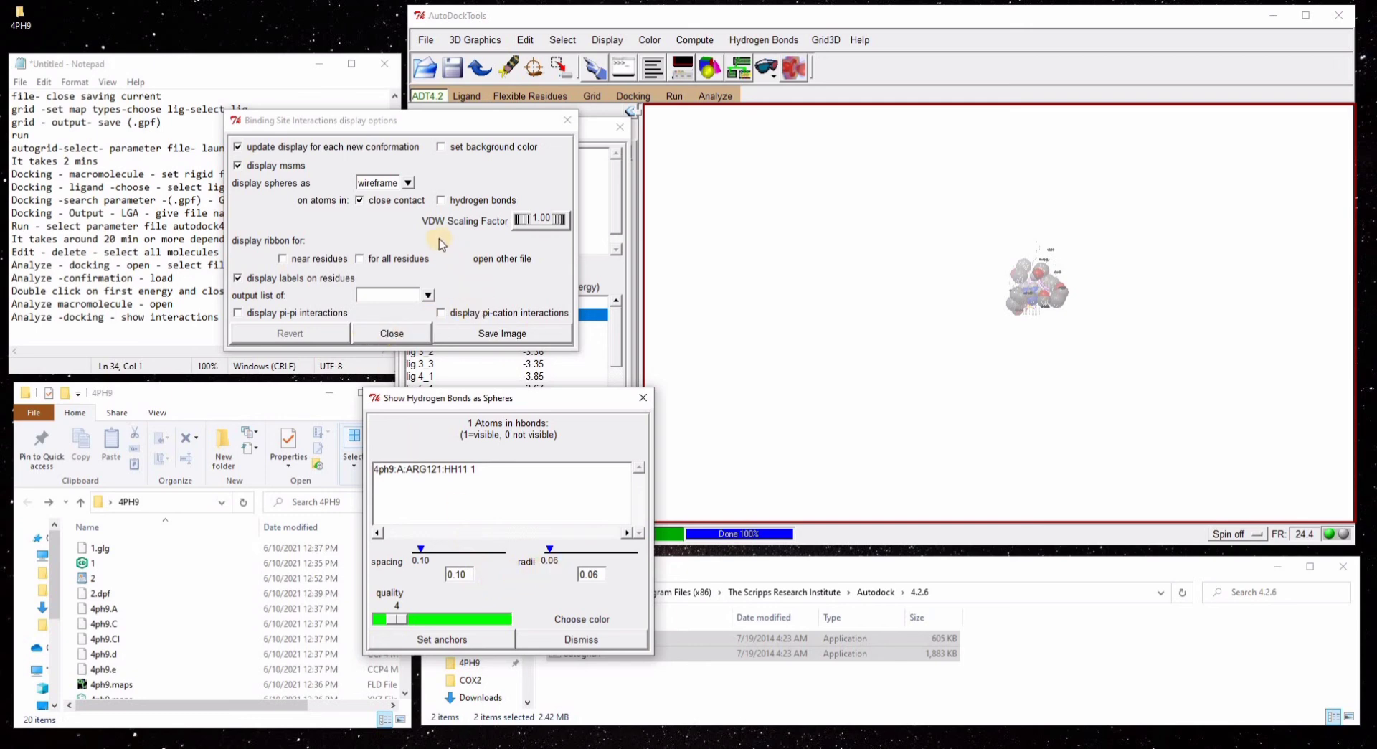
# - Display the close-contact spheres around the docked ligand as solid and toggle the msms surface display
pyautogui.click(1051, 321)
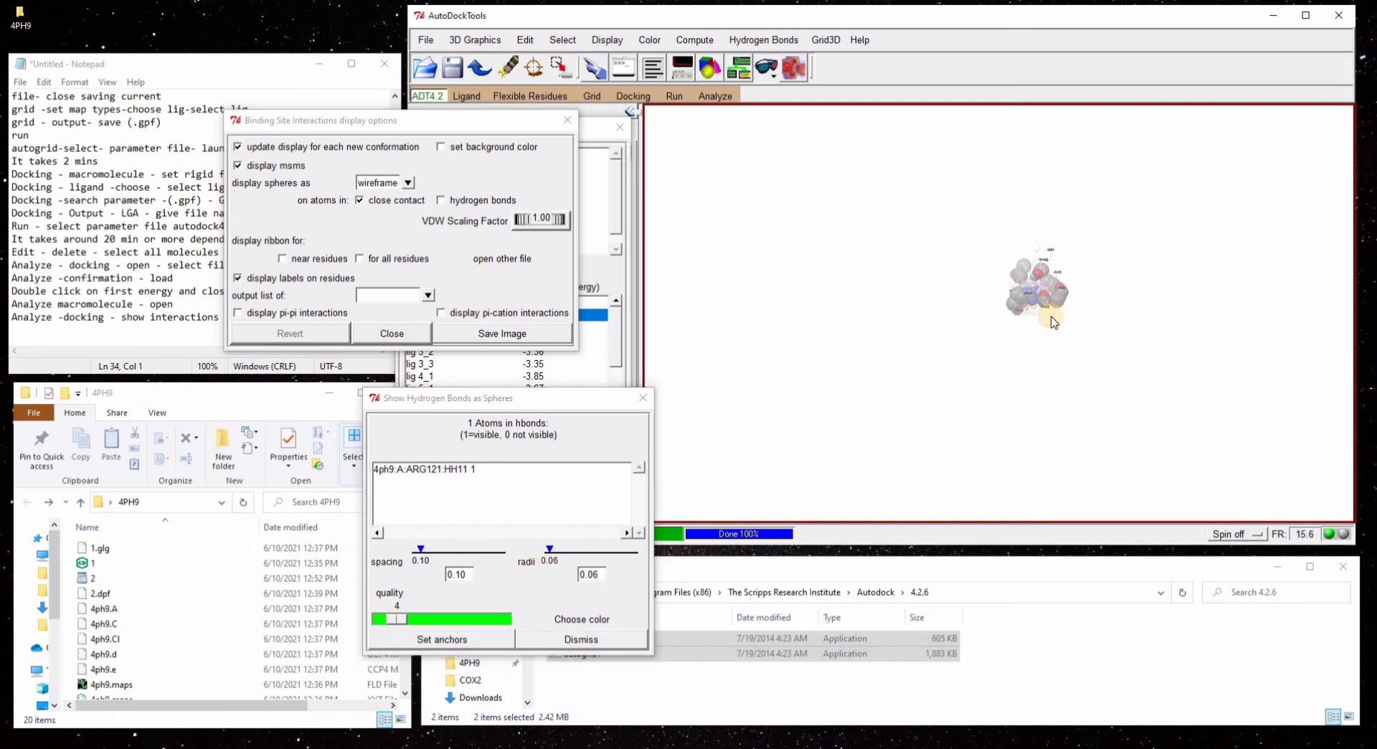
pyautogui.scroll(5, 1051, 322)
pyautogui.moveTo(1089, 265); pyautogui.dragTo(676, 220)
pyautogui.click(408, 182)
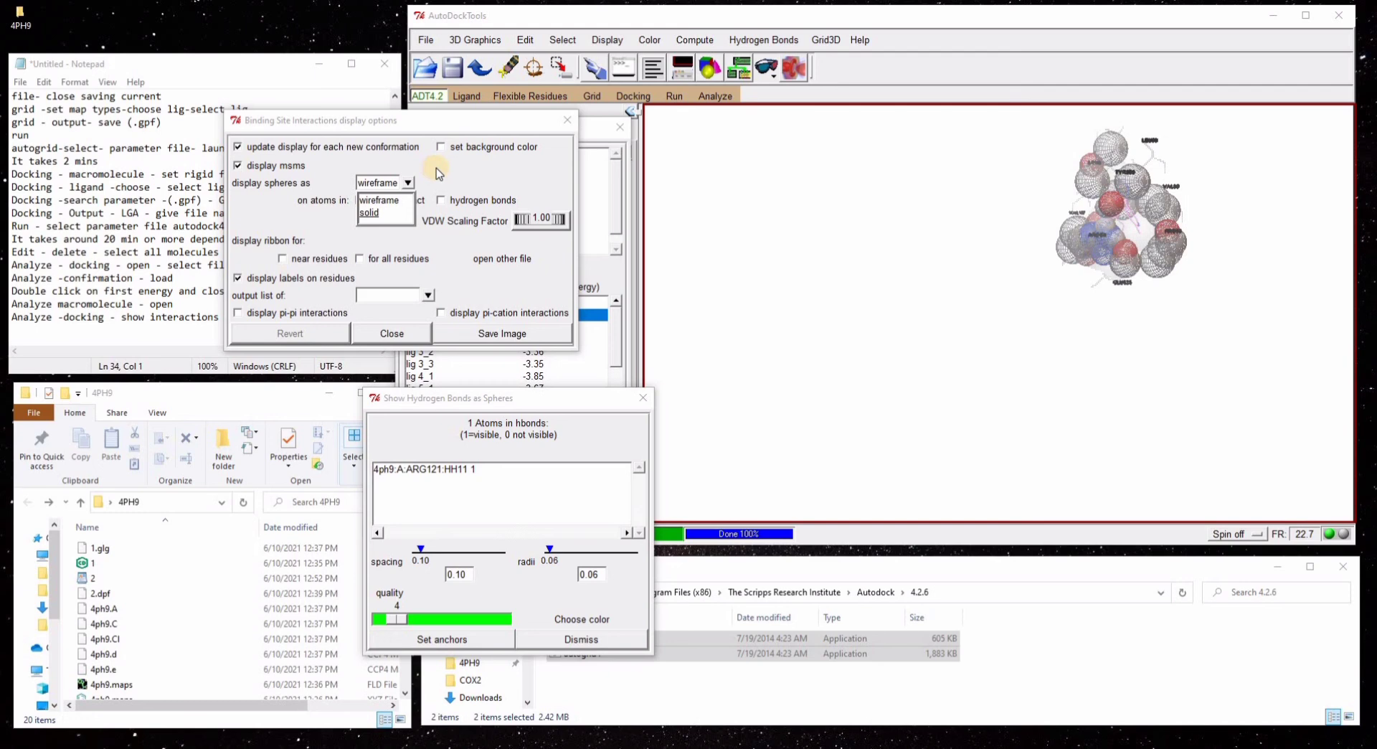
pyautogui.click(369, 212)
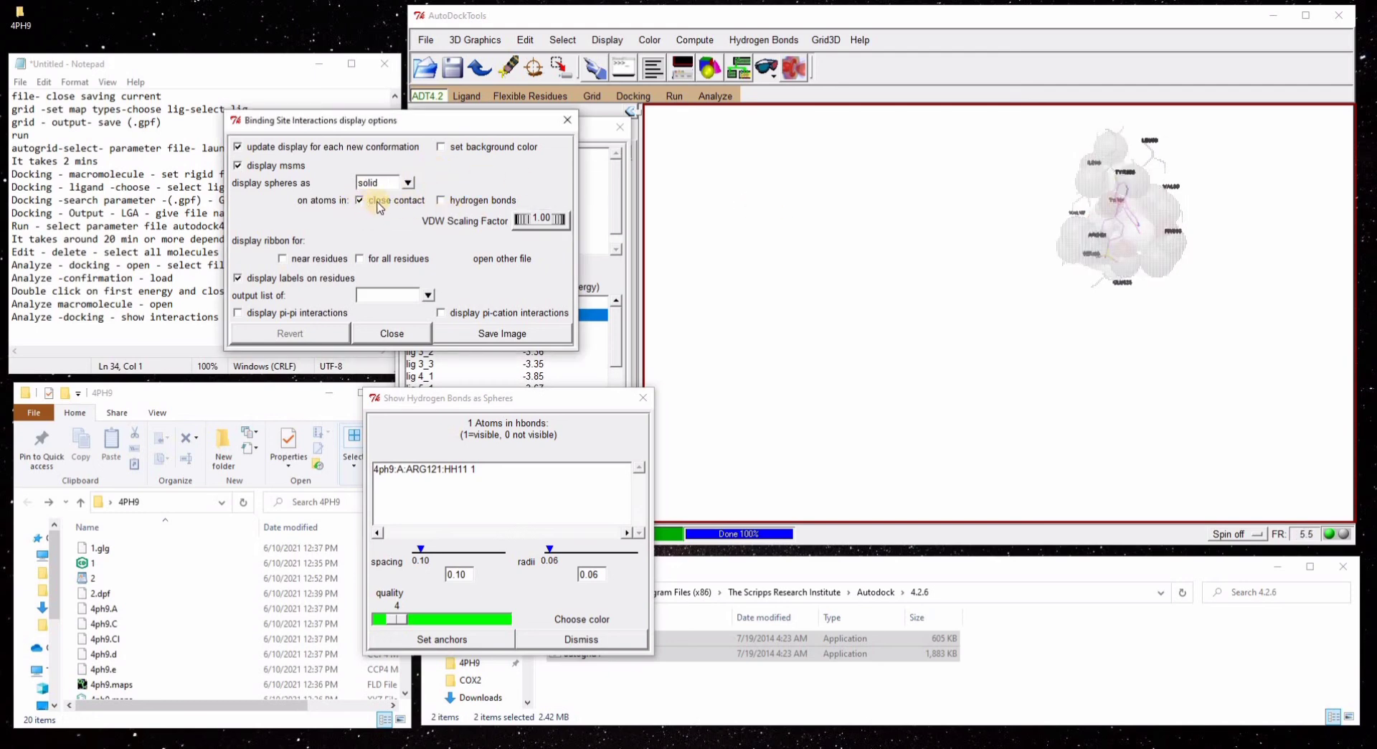
pyautogui.click(238, 166)
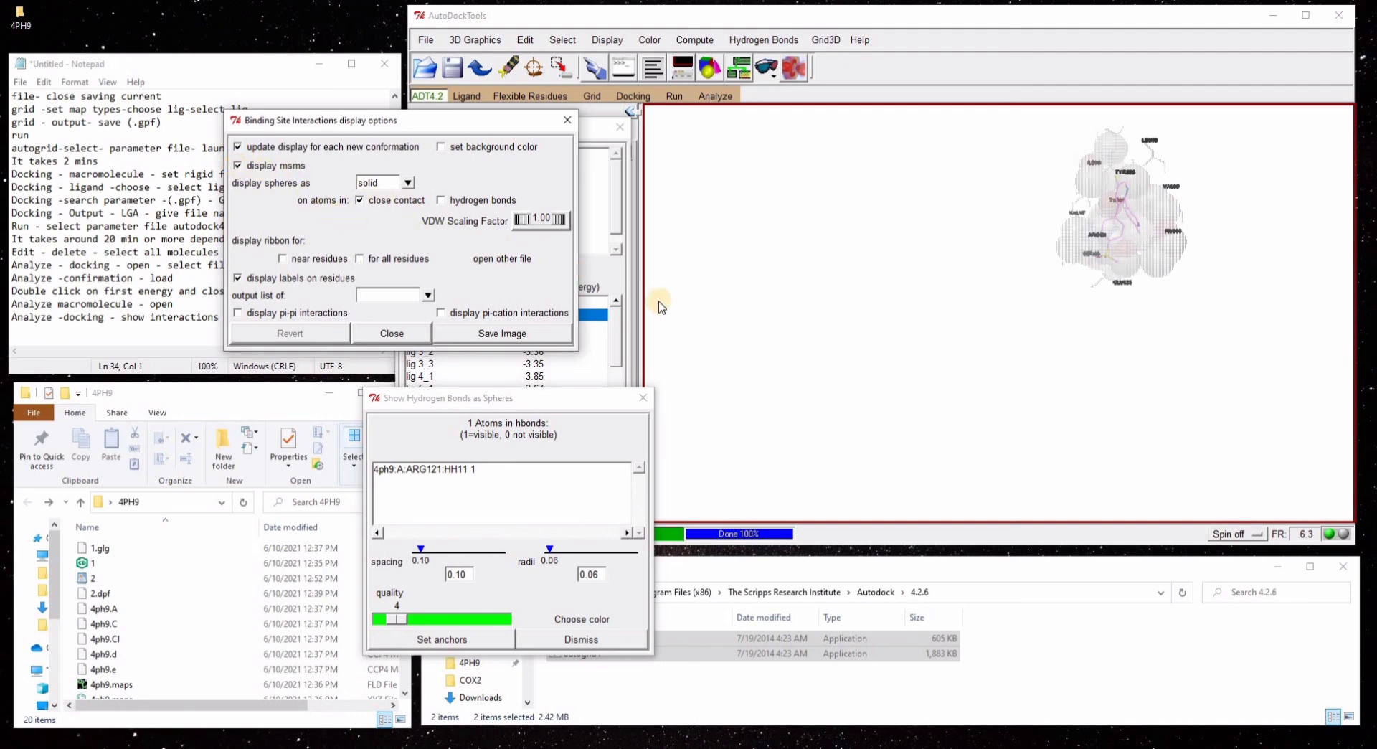
pyautogui.click(1120, 248)
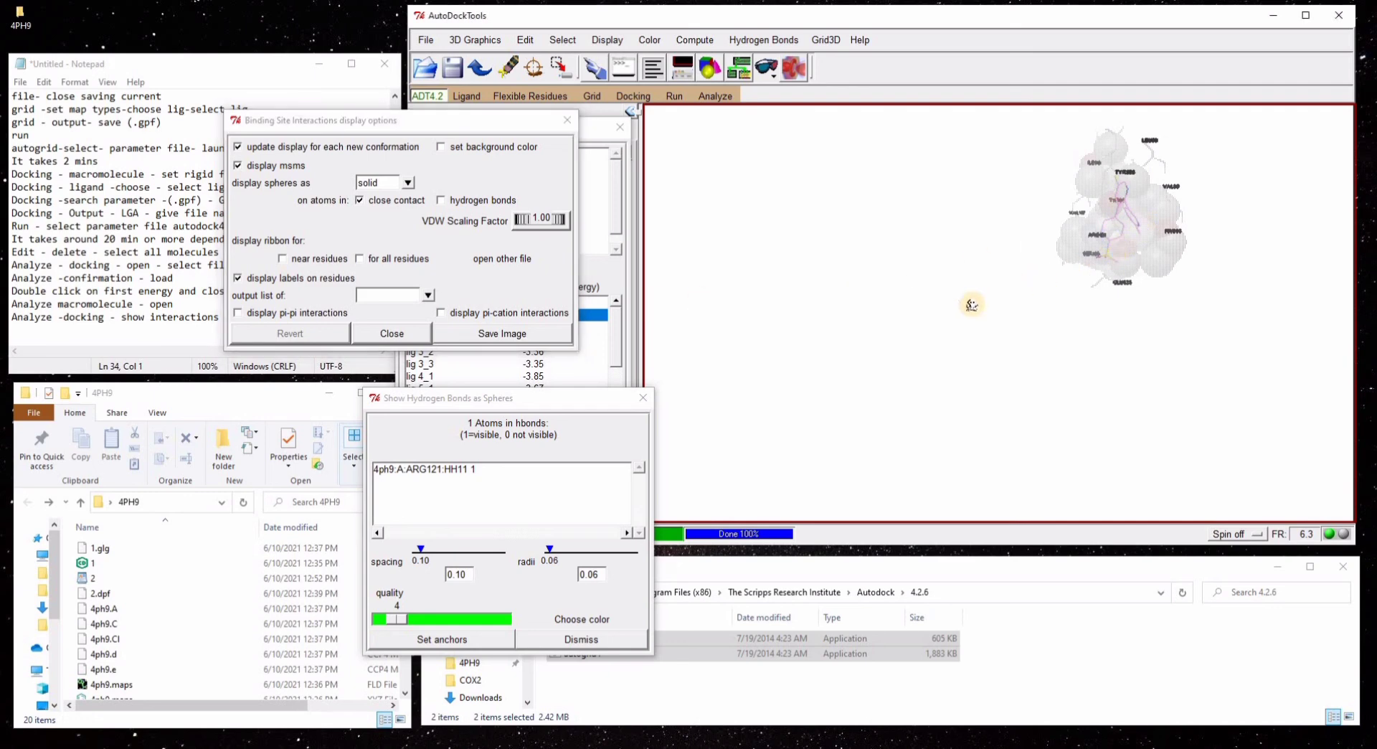
# - Toggle the display update for each new conformation off and back on, and display the close-contact spheres around the ligand as wireframe
pyautogui.moveTo(960, 371); pyautogui.dragTo(681, 379)
pyautogui.moveTo(877, 348); pyautogui.dragTo(895, 351)
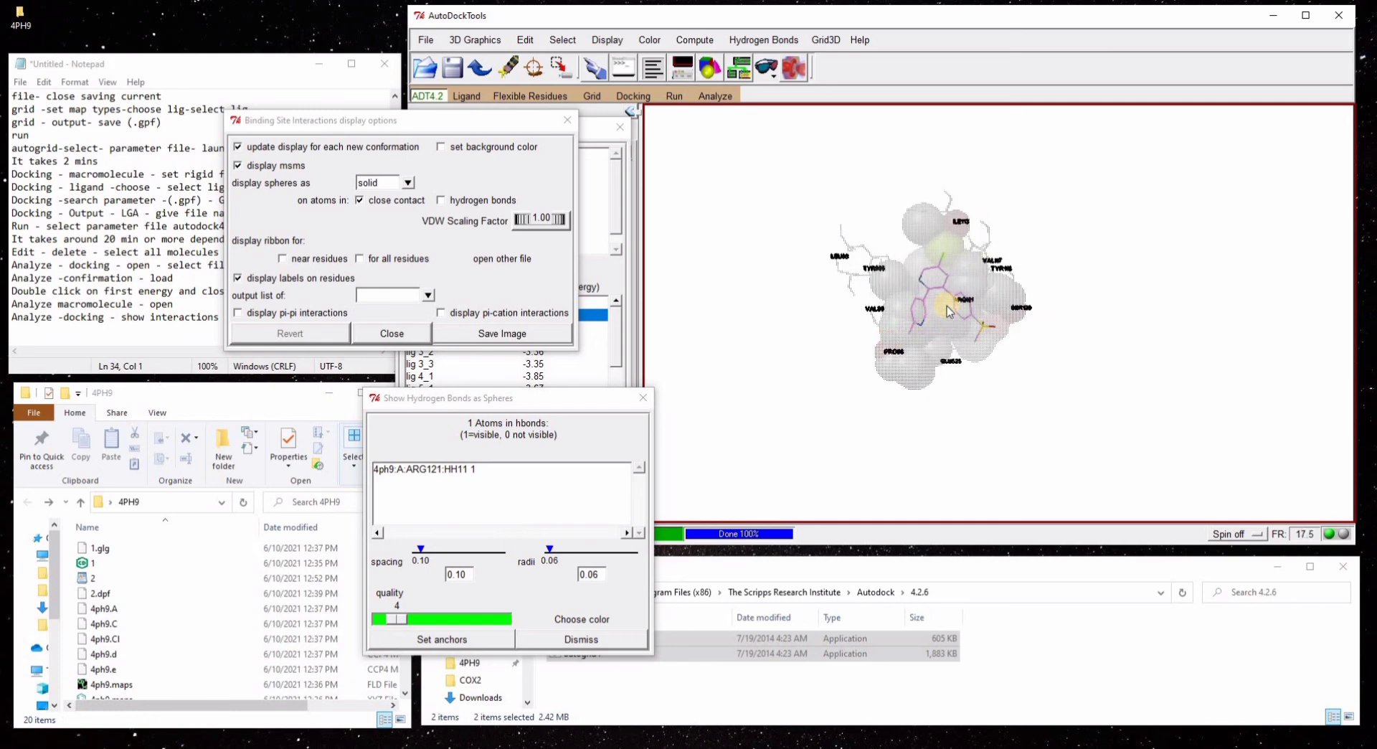
pyautogui.scroll(6, 948, 308)
pyautogui.scroll(-1, 925, 317)
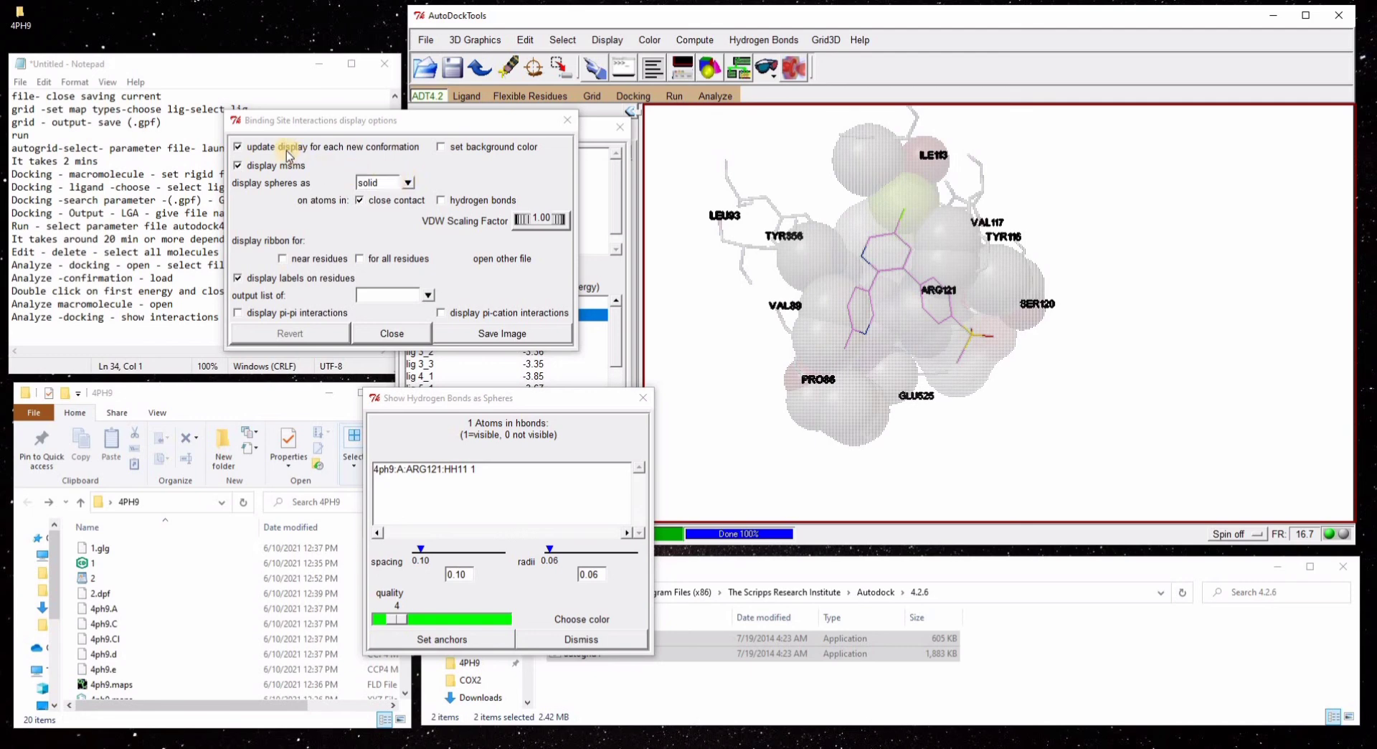
pyautogui.click(239, 147)
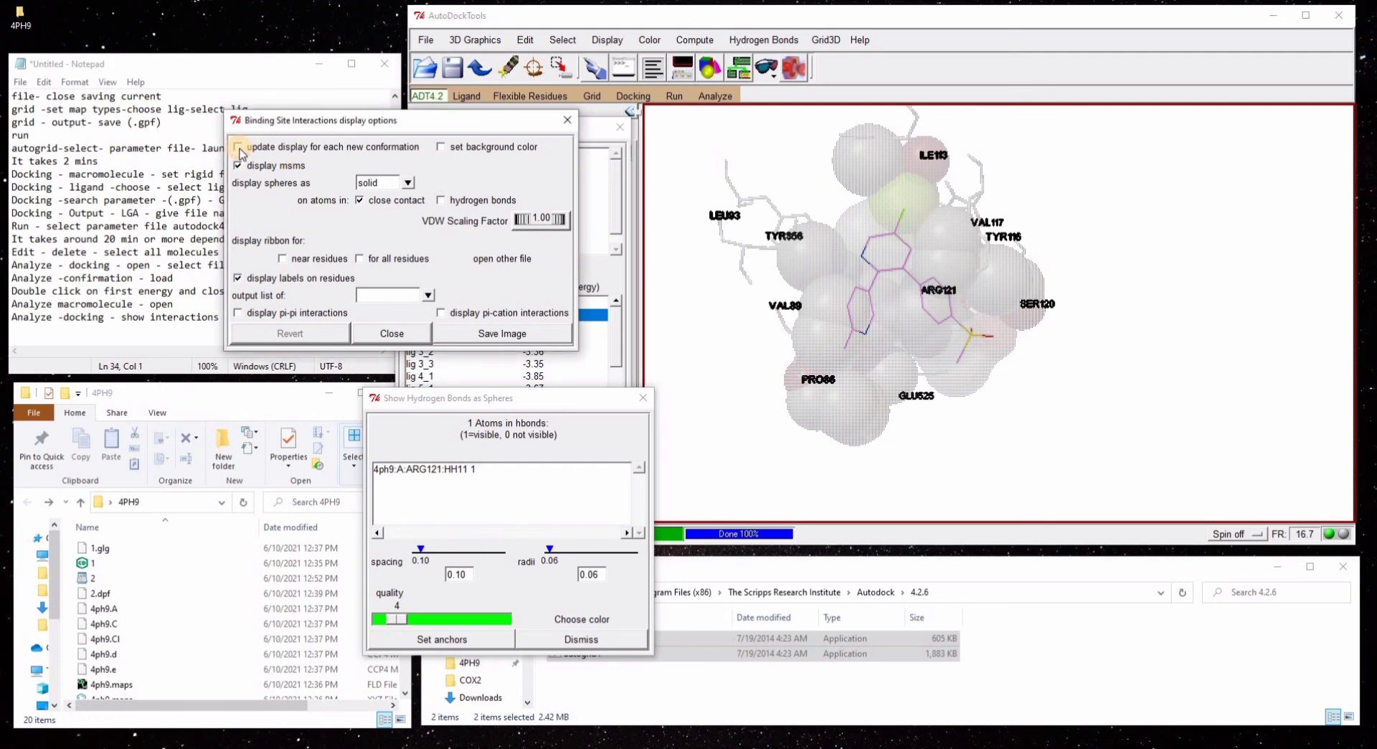
pyautogui.click(239, 148)
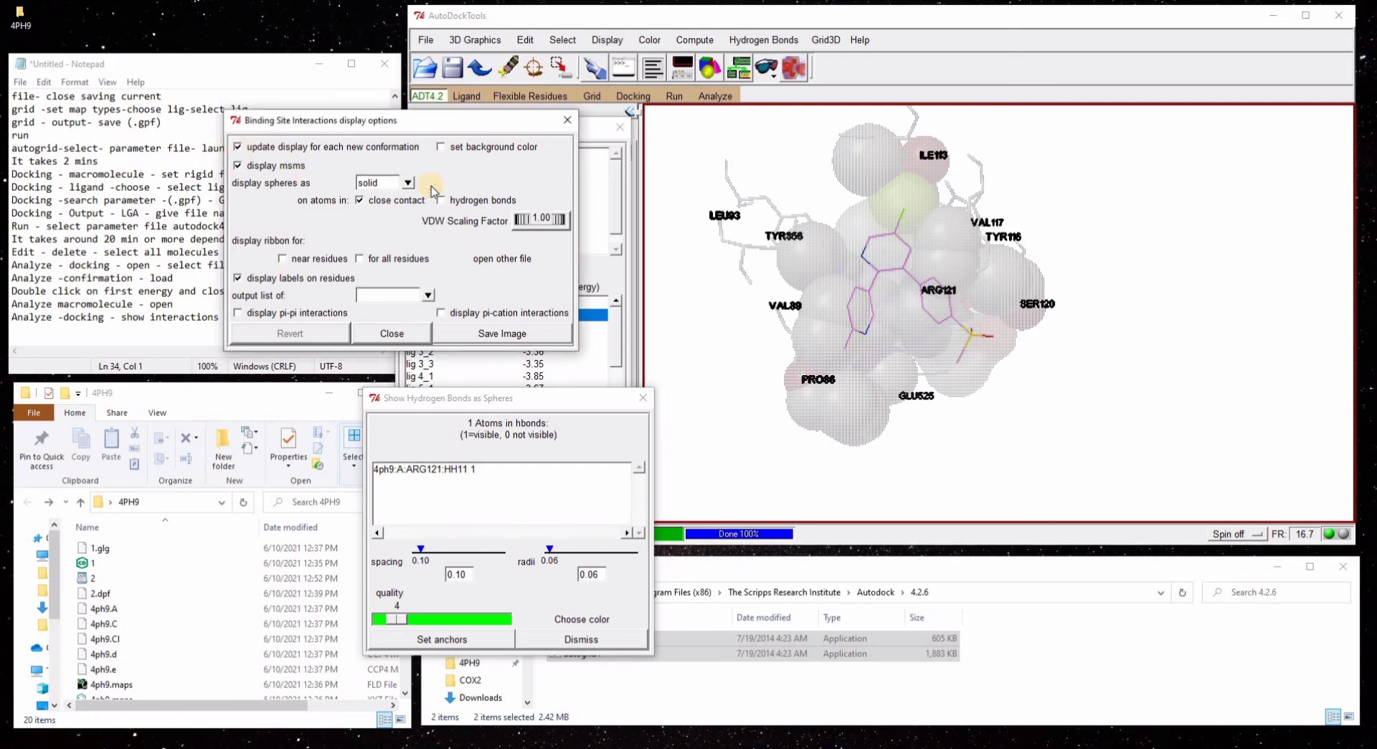
pyautogui.click(407, 183)
pyautogui.click(392, 200)
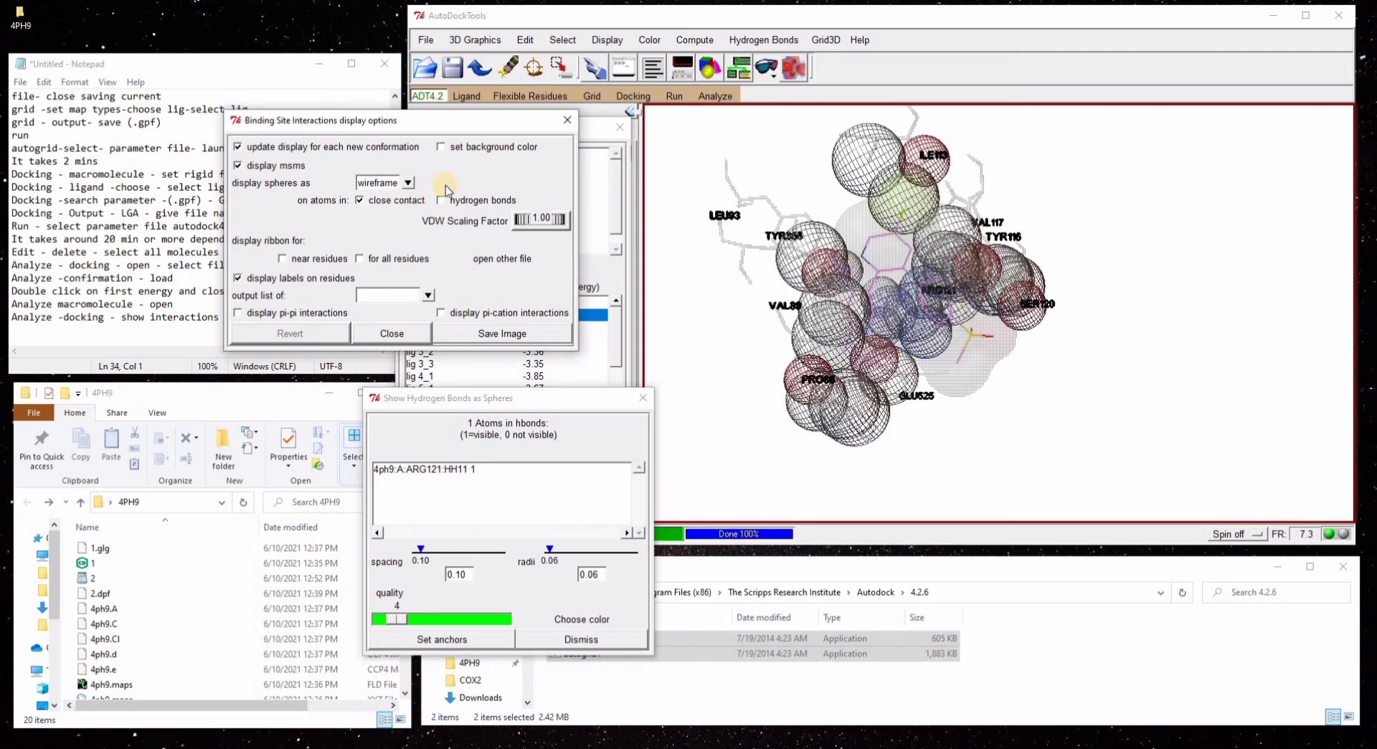
pyautogui.moveTo(961, 297)
pyautogui.mouseDown()
pyautogui.moveTo(936, 300)
pyautogui.moveTo(973, 304)
pyautogui.mouseUp()
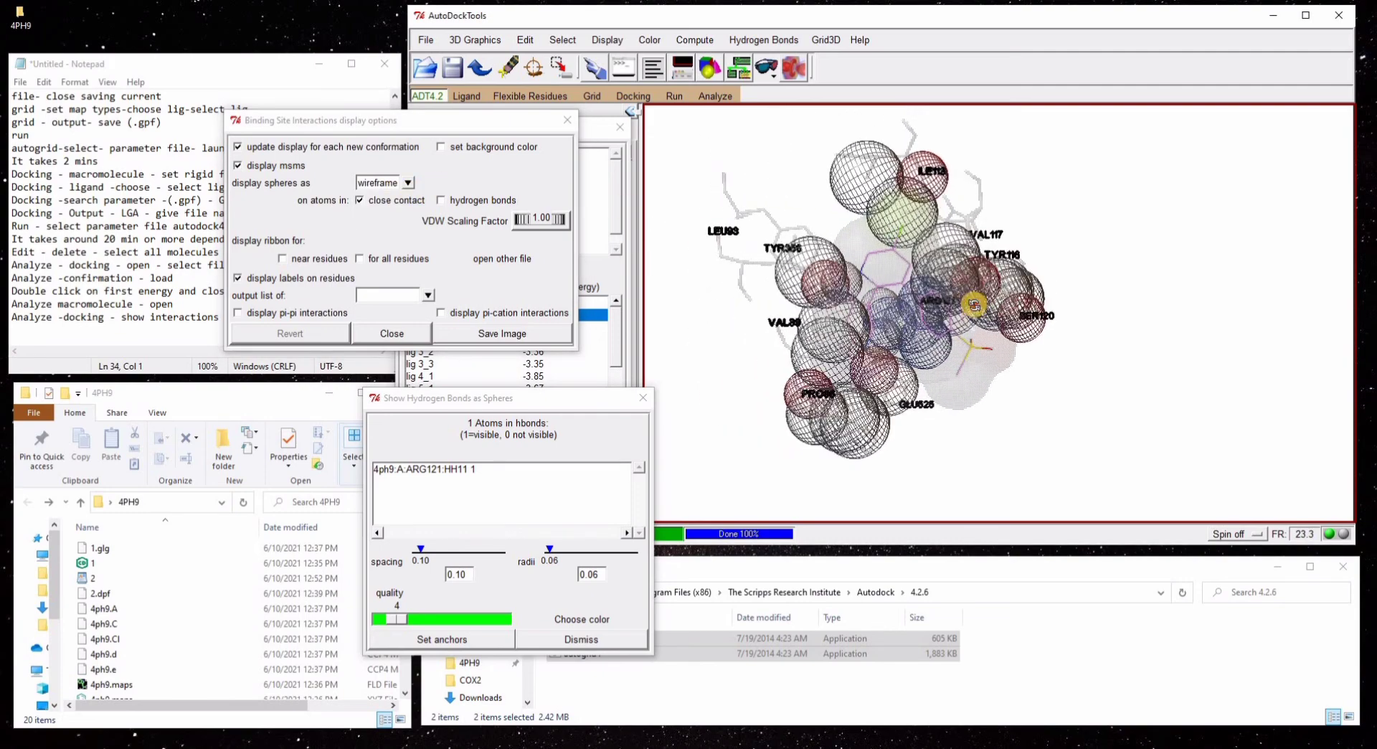
# - Hide the spheres on close-contact atoms so the ligand inside its surface can be viewed up close
pyautogui.click(360, 201)
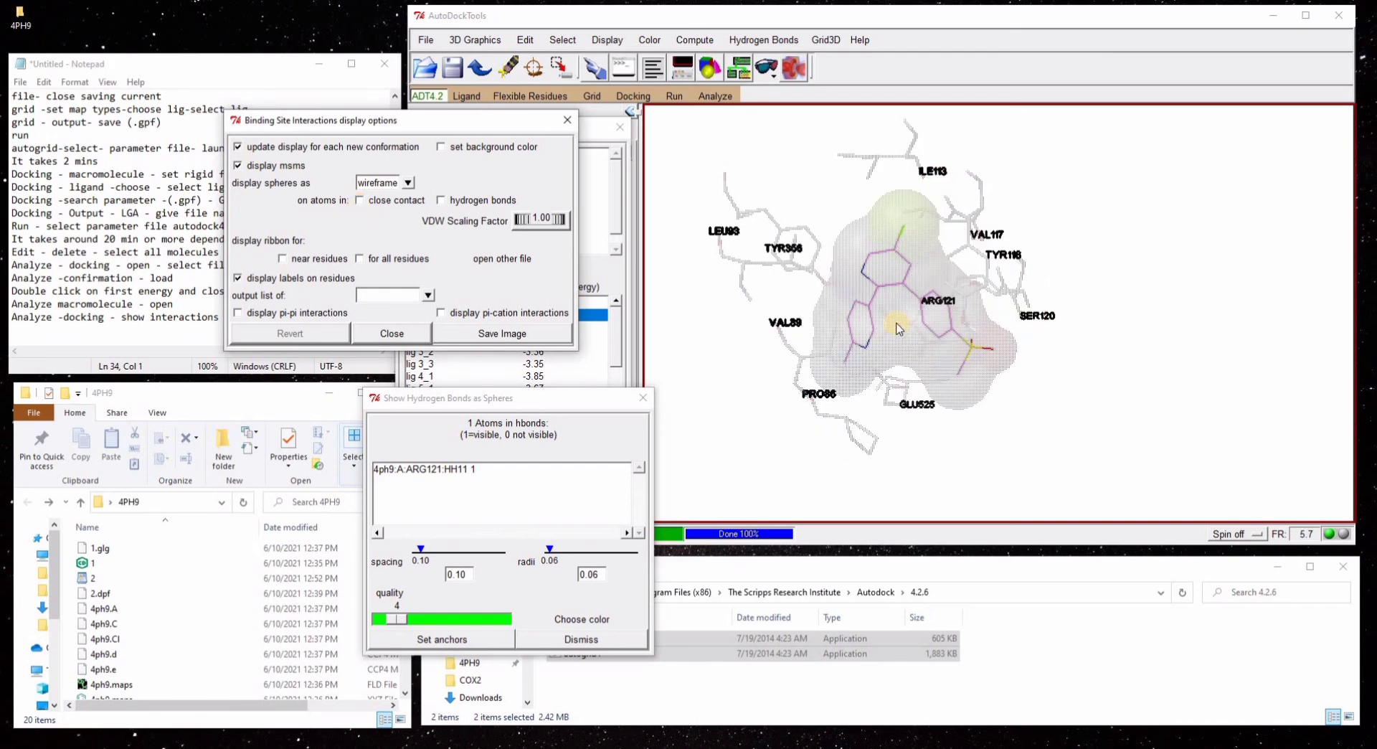
pyautogui.moveTo(927, 350); pyautogui.dragTo(995, 326)
pyautogui.scroll(1, 995, 326)
pyautogui.moveTo(995, 326); pyautogui.dragTo(835, 327, button='right')
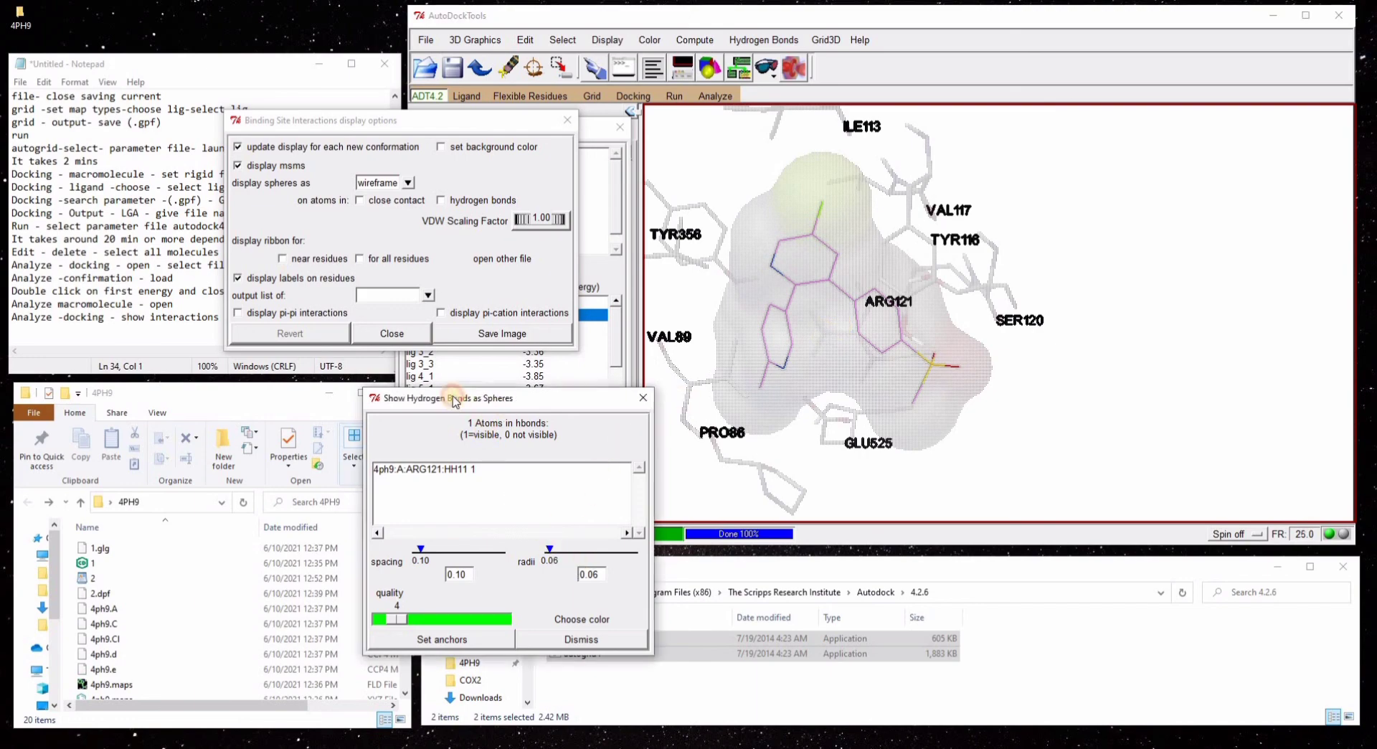
# - Move the hydrogen bond spheres dialog aside and set the ARG121:HH11 hydrogen bond to not visible
pyautogui.moveTo(509, 402); pyautogui.dragTo(430, 382)
pyautogui.click(368, 450)
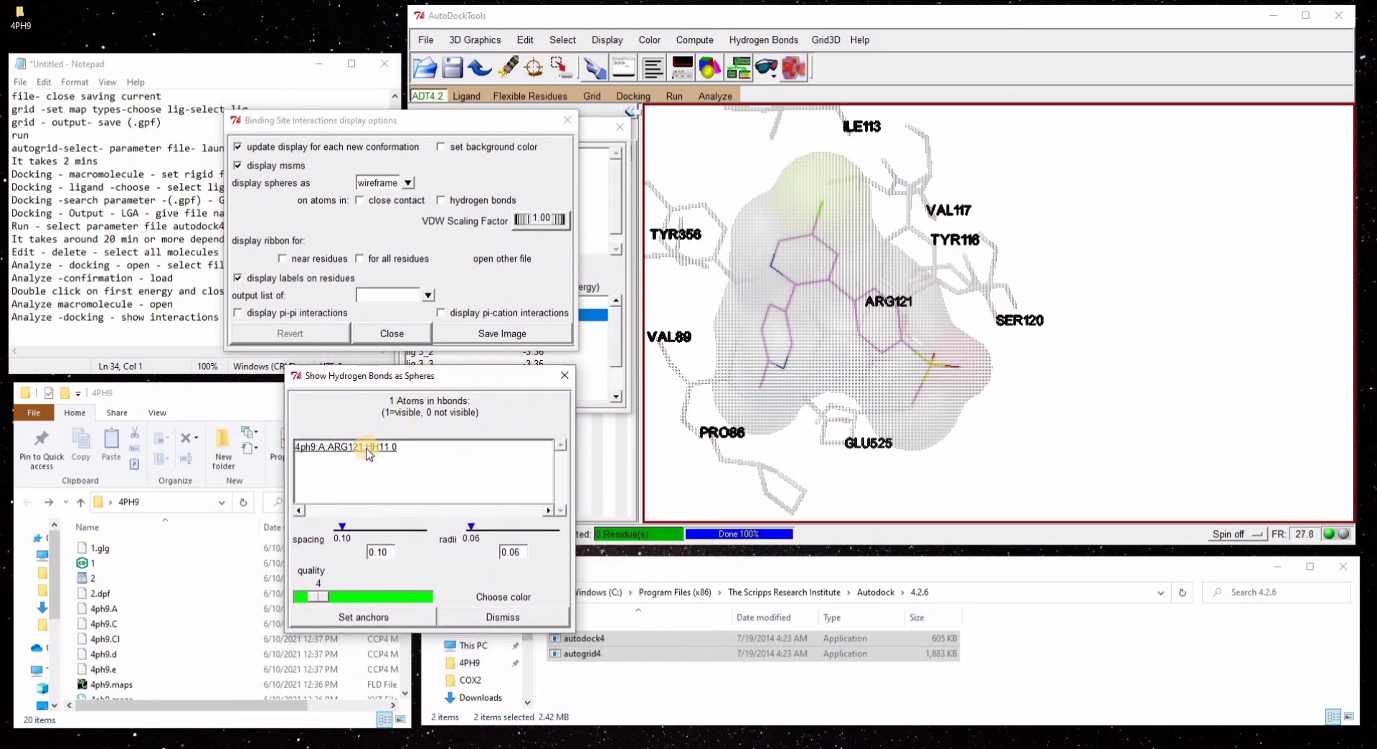
pyautogui.moveTo(855, 353); pyautogui.dragTo(971, 315)
pyautogui.scroll(2, 1009, 317)
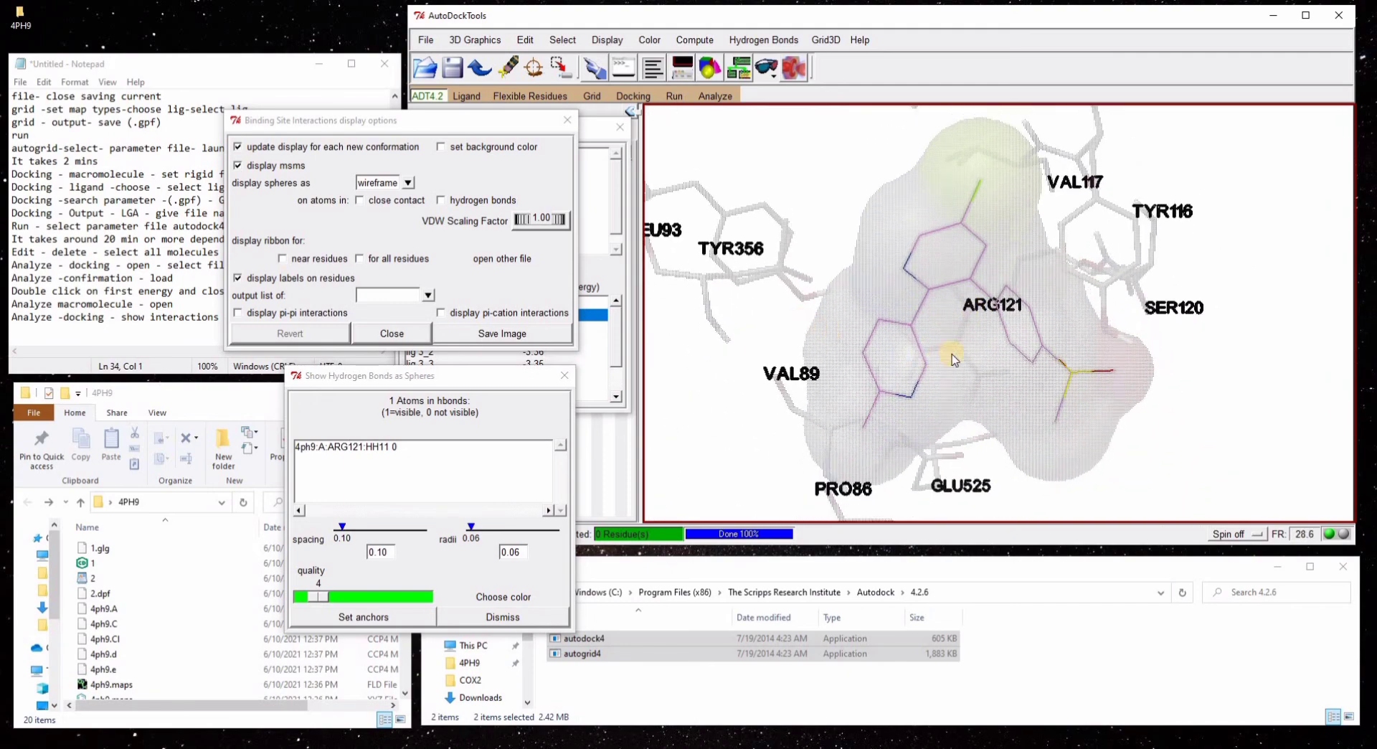
pyautogui.scroll(-1, 954, 356)
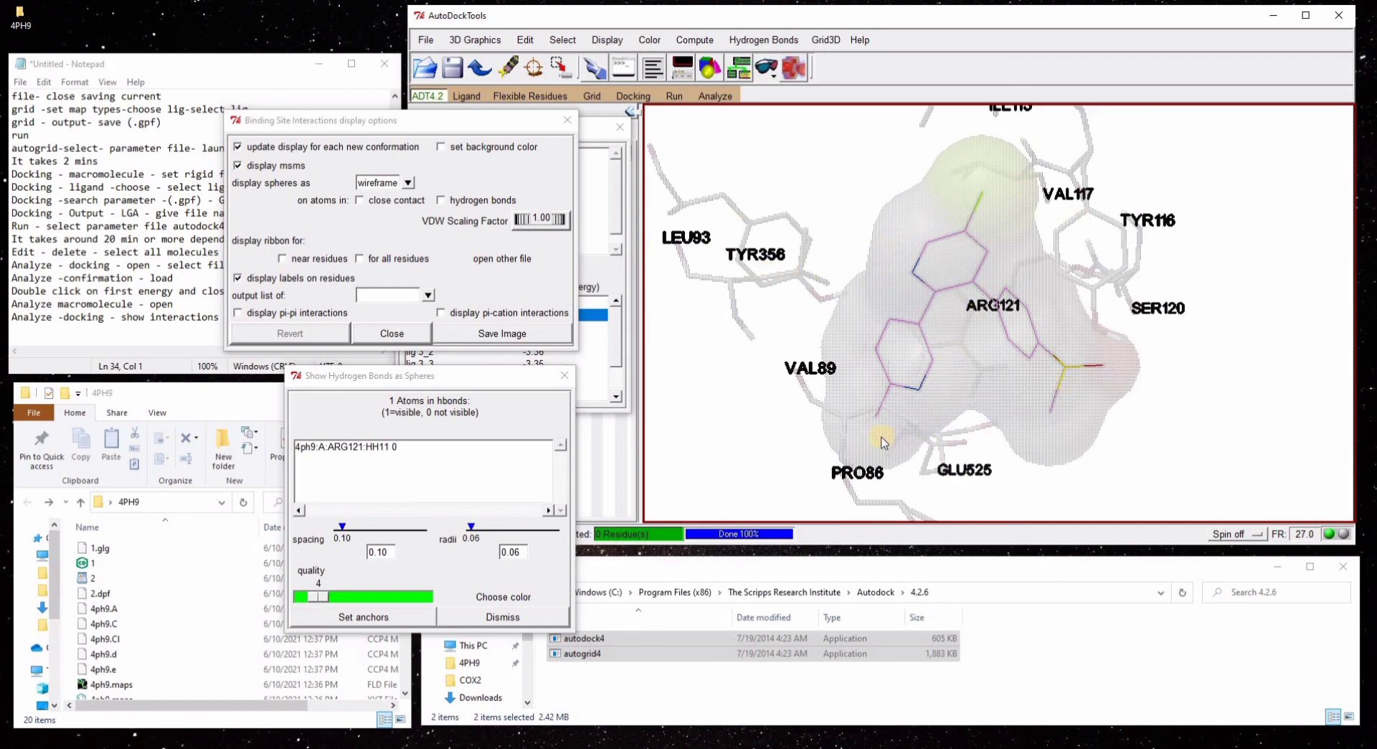
# - Hide the ligand's msms surface and turn on the display of pi-pi interactions
pyautogui.click(237, 166)
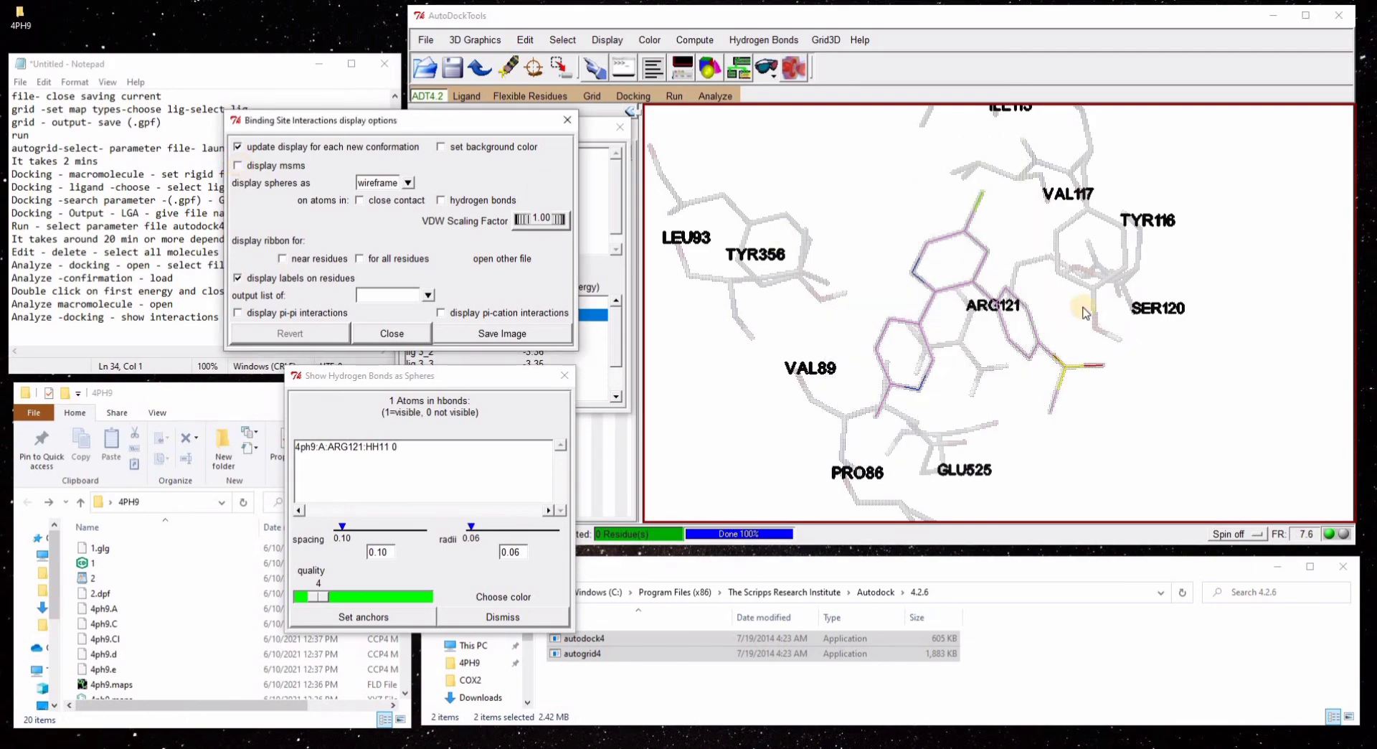
pyautogui.moveTo(1060, 318)
pyautogui.mouseDown(button='middle')
pyautogui.moveTo(1033, 292)
pyautogui.moveTo(1060, 324)
pyautogui.moveTo(1057, 293)
pyautogui.mouseUp(button='middle')
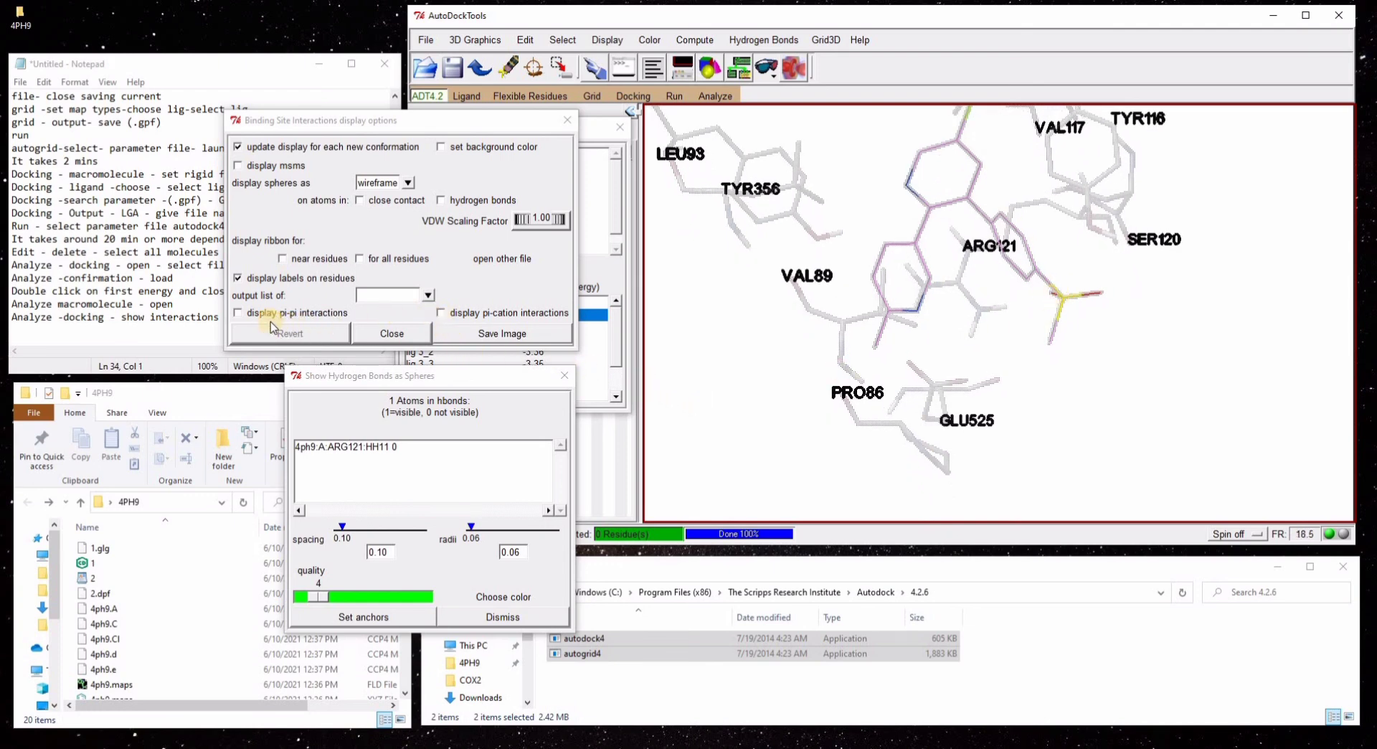
pyautogui.click(240, 316)
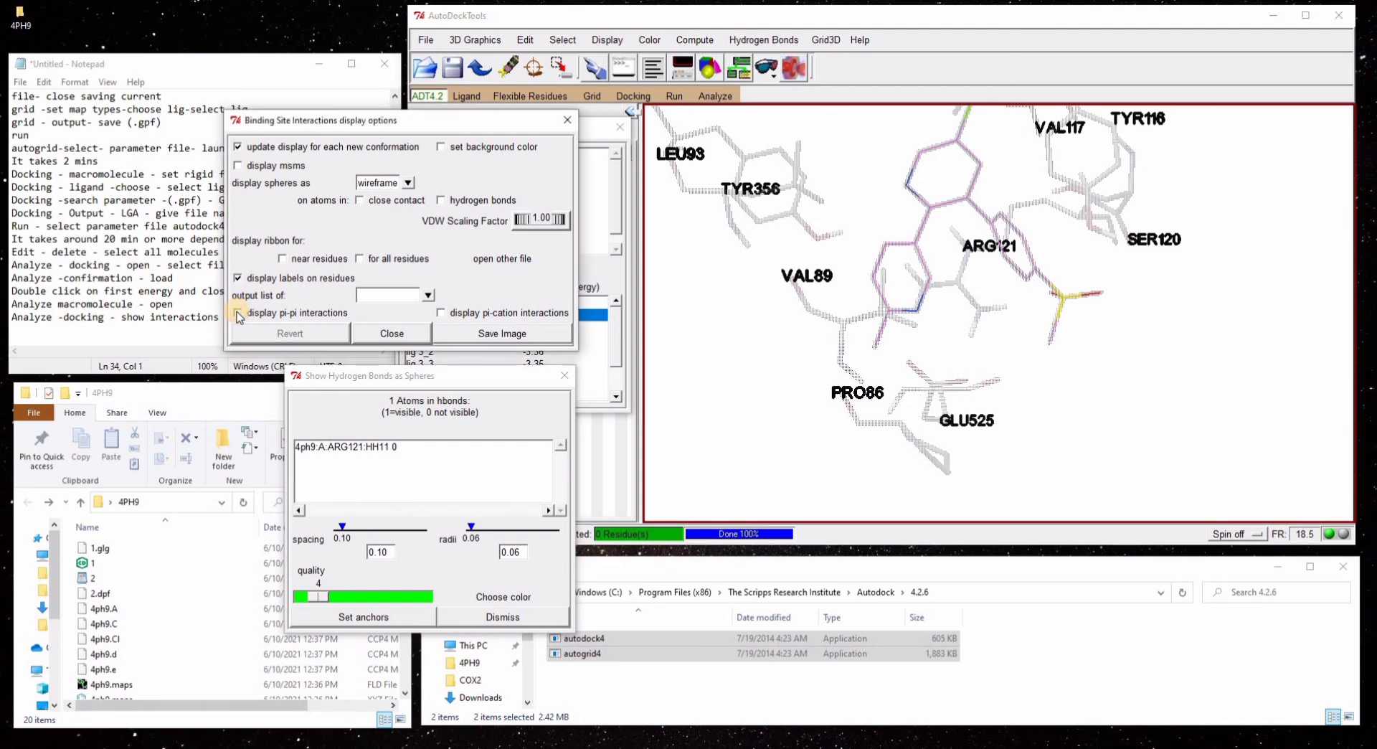